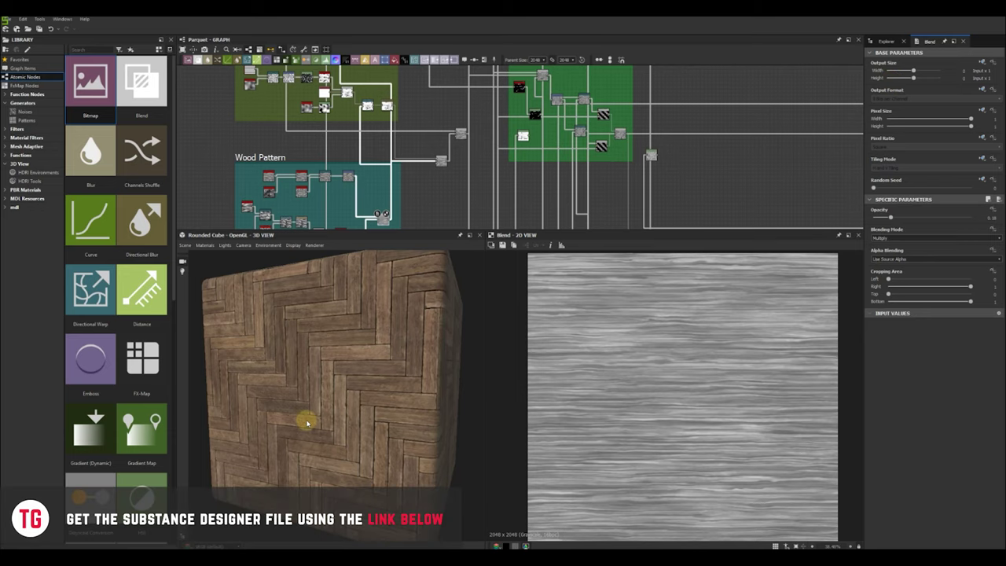
- Examine the wood grain and knot Blend nodes beside the Wood Pattern frame in the 2D view
{"action": "mouse_move", "coordinate": [348, 395]}
{"action": "left_mouse_down"}
{"action": "mouse_move", "coordinate": [364, 388]}
{"action": "mouse_move", "coordinate": [346, 382]}
{"action": "mouse_move", "coordinate": [378, 404]}
{"action": "mouse_move", "coordinate": [357, 395]}
{"action": "left_mouse_up"}
{"action": "scroll", "coordinate": [352, 376], "scroll_direction": "up", "scroll_amount": 4}
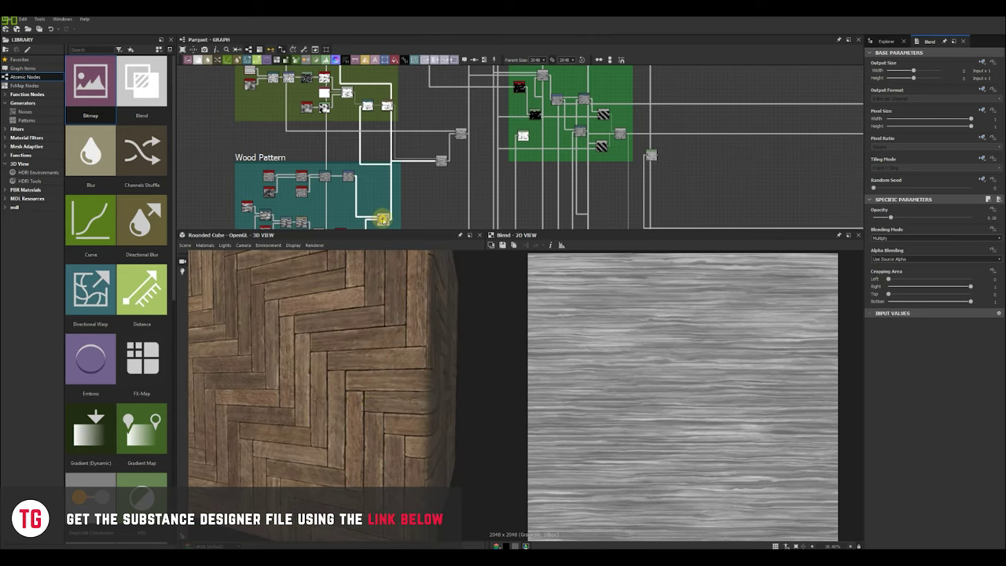
{"action": "double_click", "coordinate": [445, 163]}
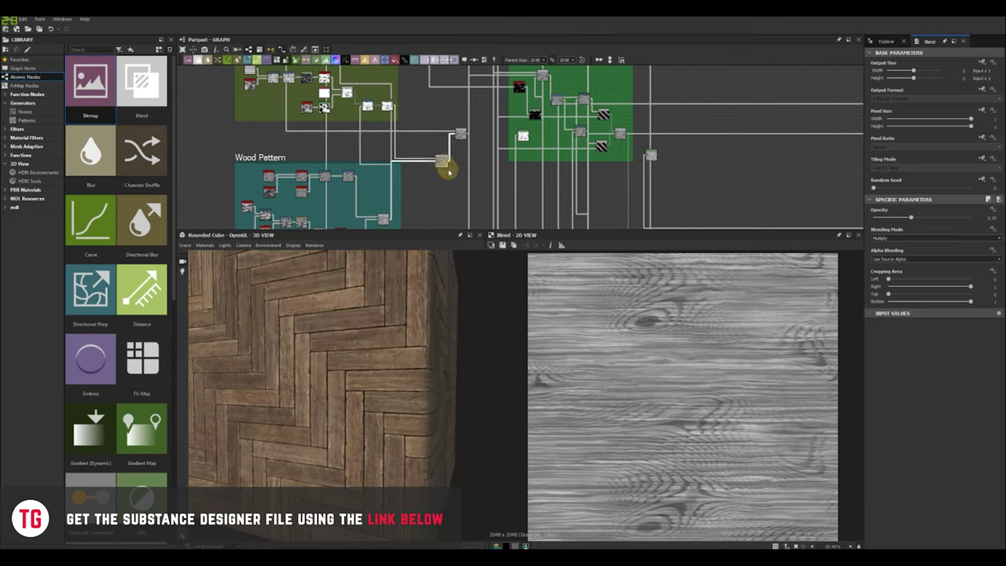
{"action": "left_click", "coordinate": [463, 138]}
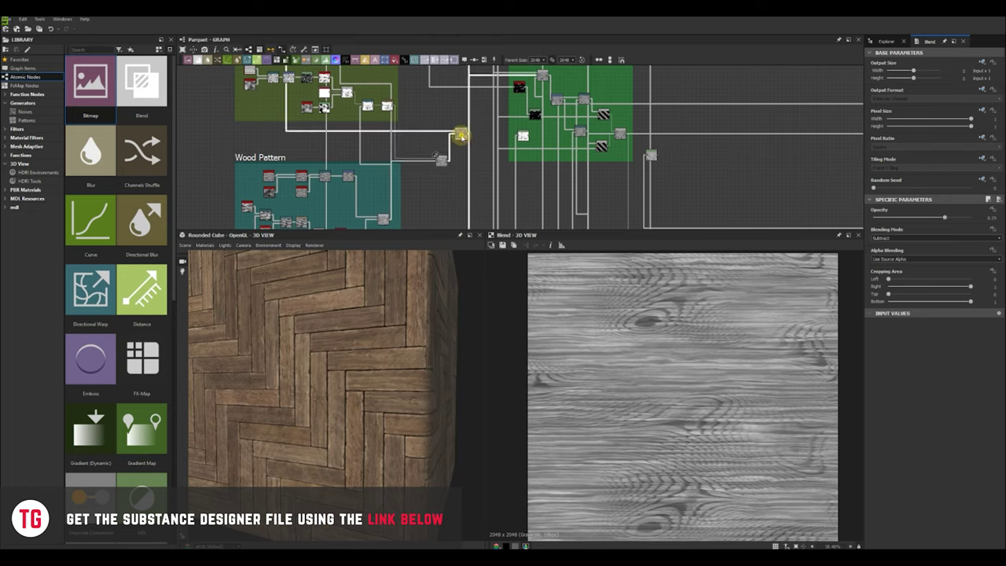
{"action": "scroll", "coordinate": [826, 350], "scroll_direction": "up", "scroll_amount": 6}
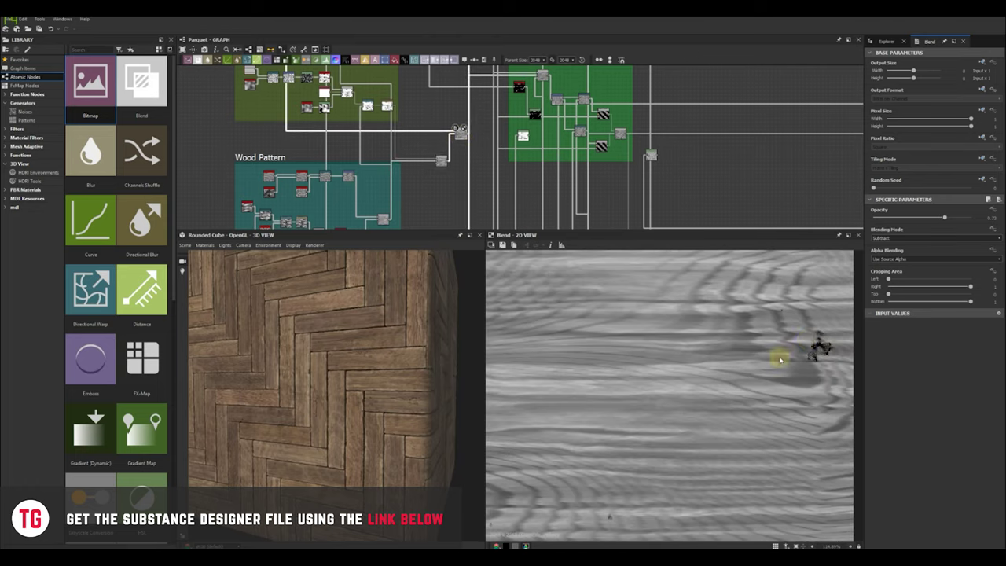
{"action": "scroll", "coordinate": [781, 360], "scroll_direction": "down", "scroll_amount": 5}
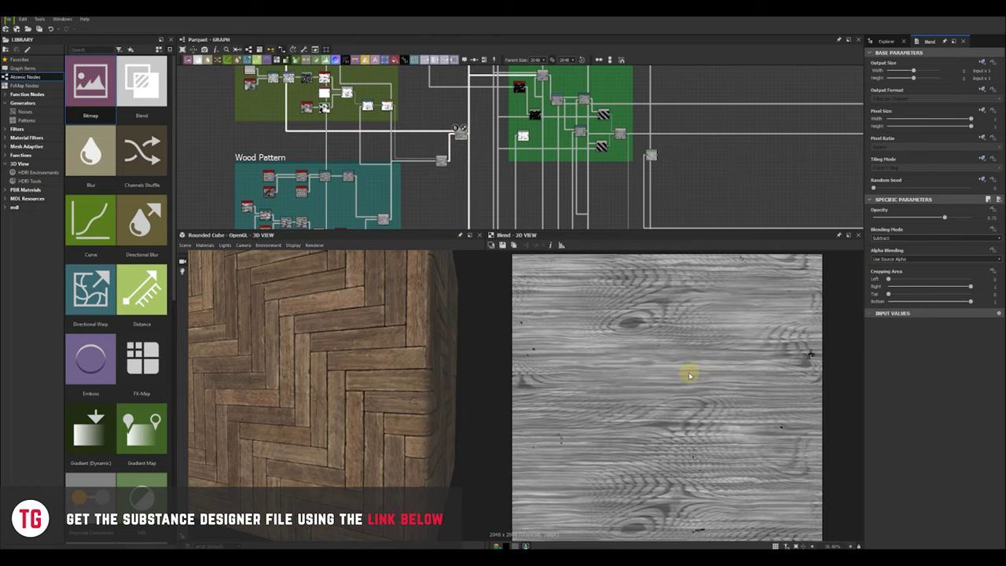
{"action": "middle_click_drag", "start_coordinate": [690, 376], "coordinate": [685, 375]}
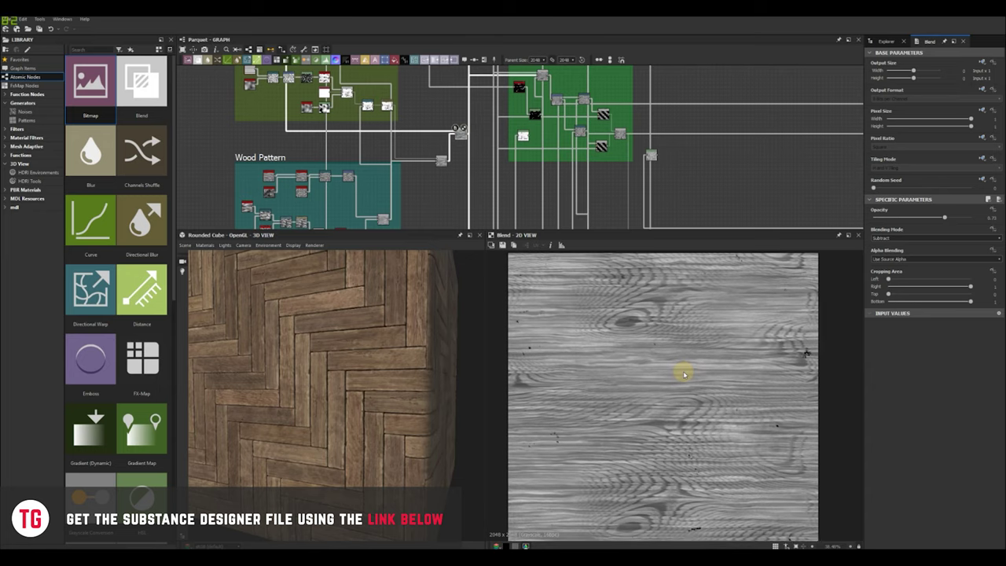
- Preview the Blend nodes in the green final wood pattern frame and the Levels node beyond it in the 2D view
{"action": "double_click", "coordinate": [543, 76]}
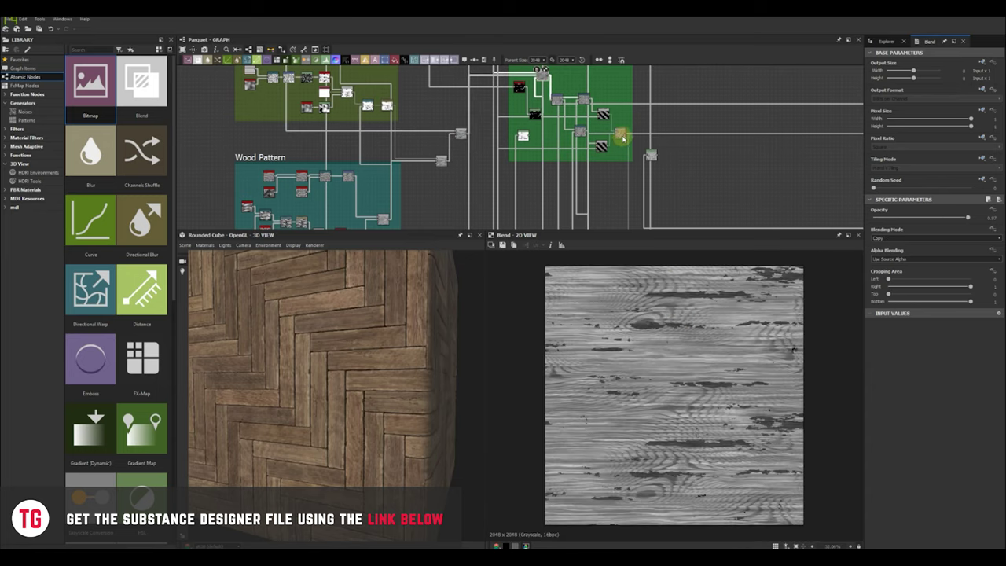
{"action": "double_click", "coordinate": [621, 135]}
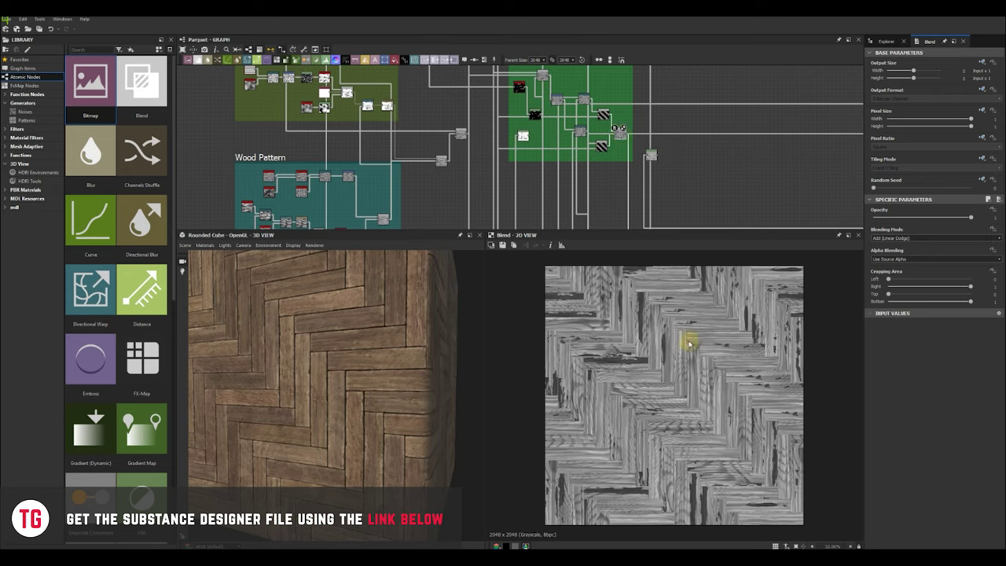
{"action": "double_click", "coordinate": [652, 156]}
{"action": "scroll", "coordinate": [724, 361], "scroll_direction": "up", "scroll_amount": 3}
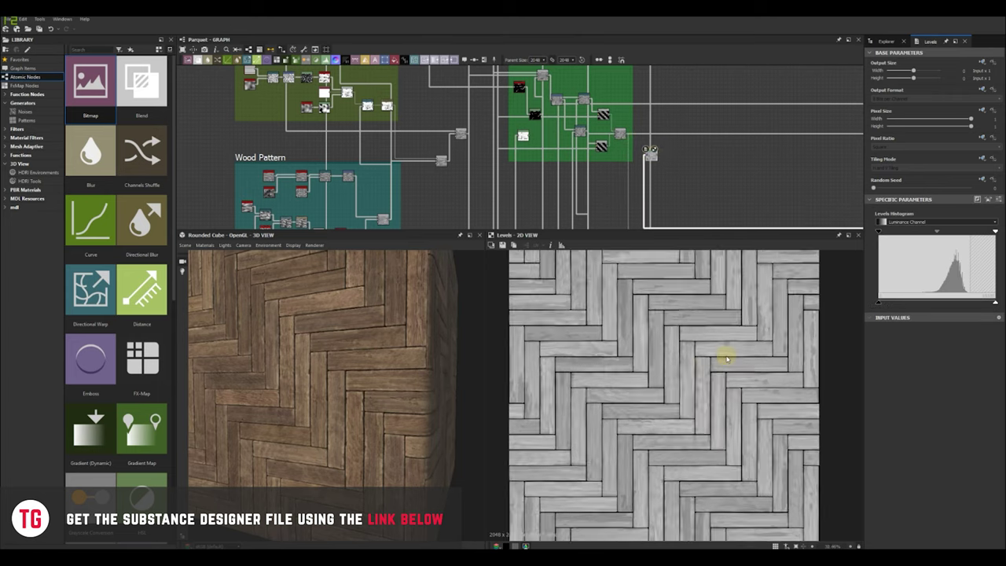
{"action": "scroll", "coordinate": [641, 378], "scroll_direction": "down", "scroll_amount": 3}
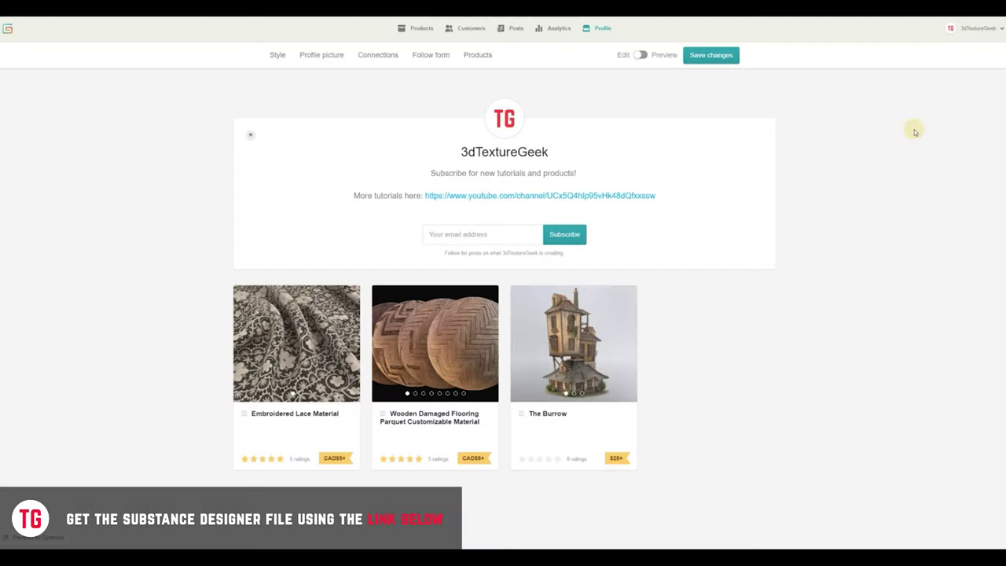
- View the Wooden Damaged Flooring Parquet product preview on the browser's profile page, then close it
{"action": "left_click", "coordinate": [467, 325]}
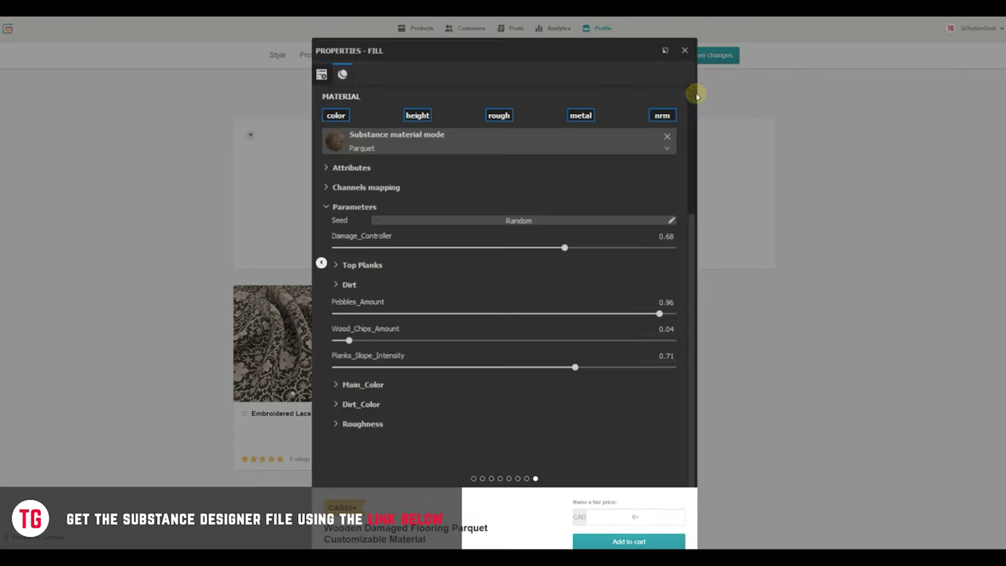
{"action": "left_click", "coordinate": [856, 97]}
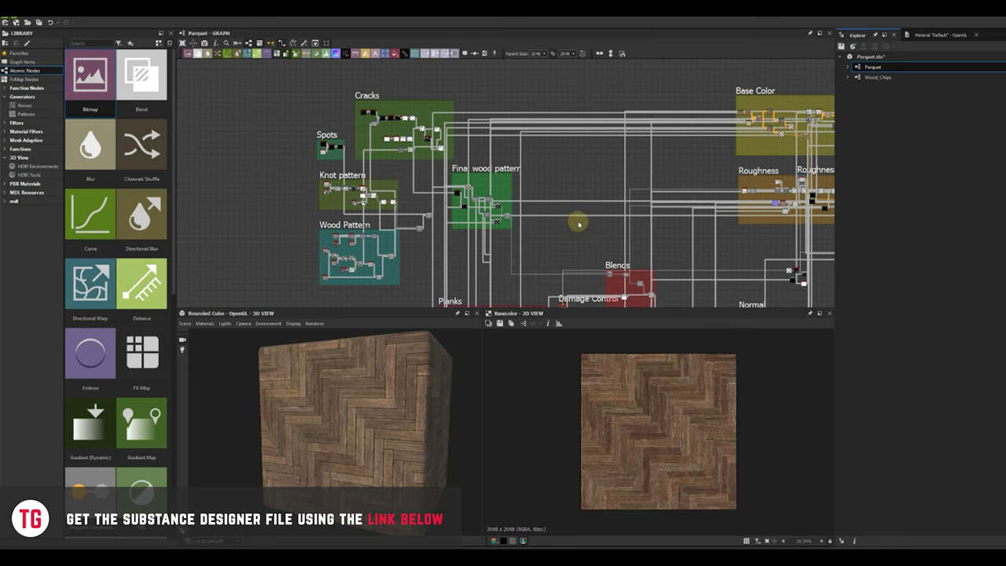
- Examine the whole Parquet node graph and the herringbone wood material on the rounded cube in the 3D view
{"action": "scroll", "coordinate": [579, 225], "scroll_direction": "down", "scroll_amount": 5}
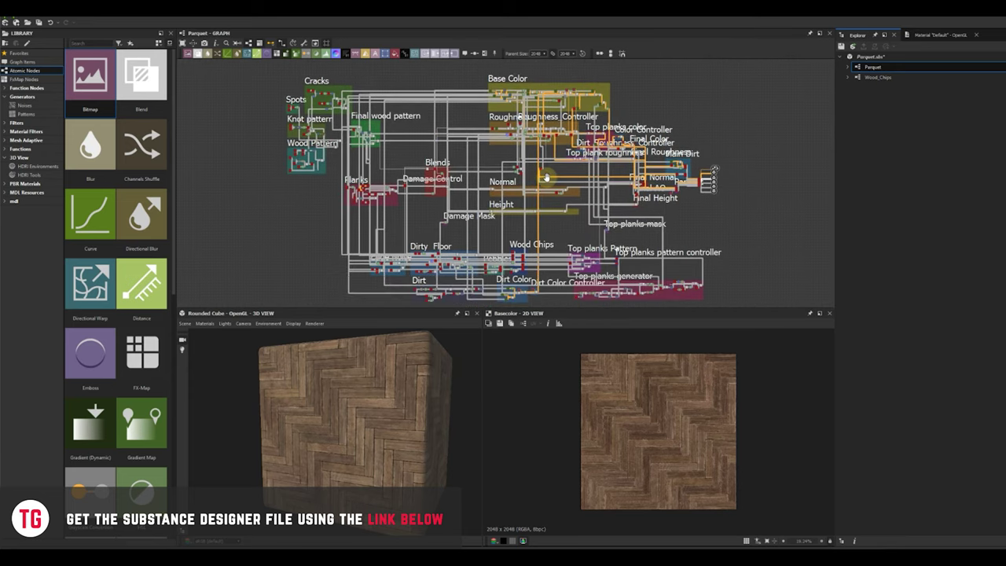
{"action": "scroll", "coordinate": [376, 432], "scroll_direction": "up", "scroll_amount": 8}
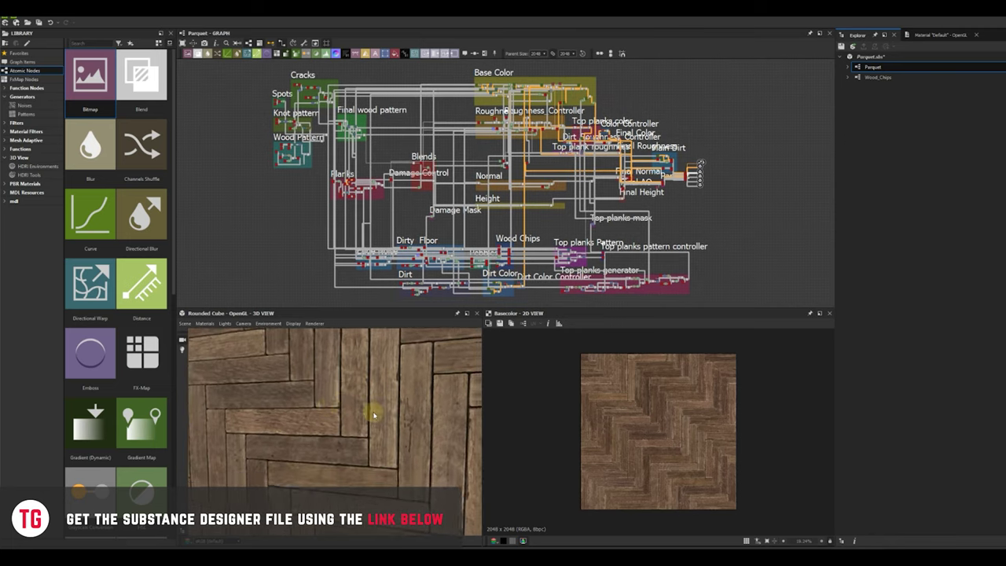
{"action": "scroll", "coordinate": [374, 416], "scroll_direction": "down", "scroll_amount": 6}
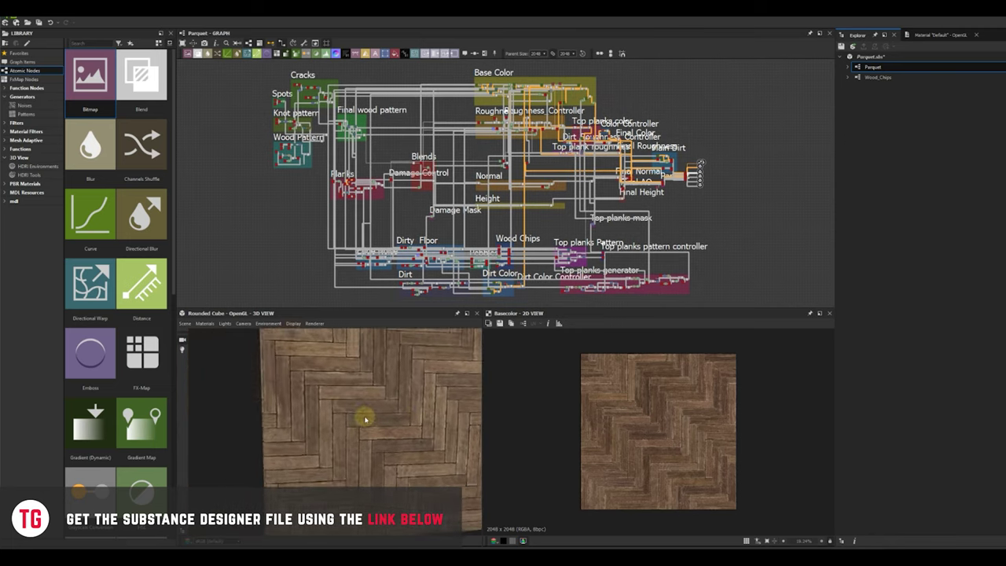
{"action": "left_click_drag", "start_coordinate": [365, 419], "coordinate": [325, 416]}
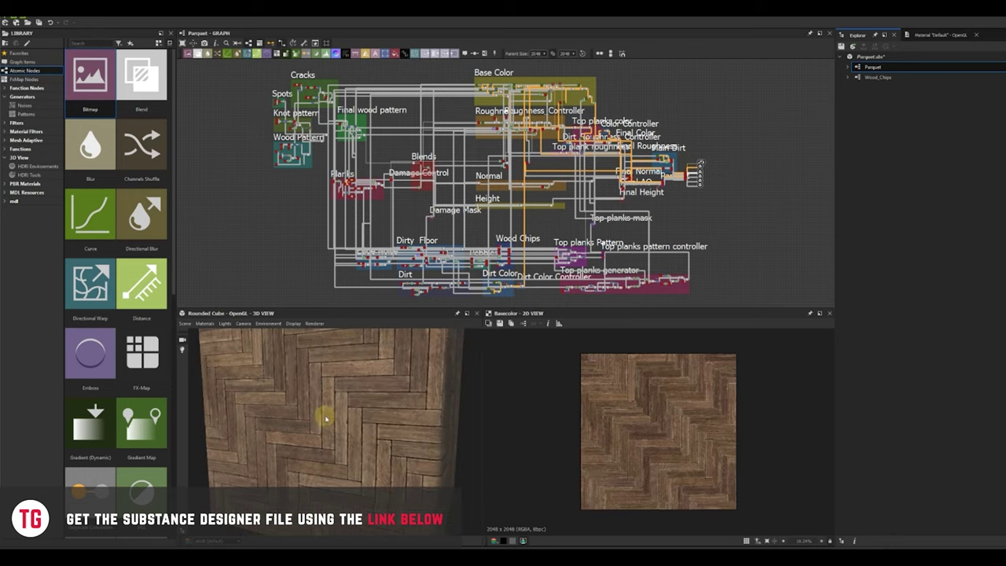
{"action": "scroll", "coordinate": [707, 181], "scroll_direction": "up", "scroll_amount": 3}
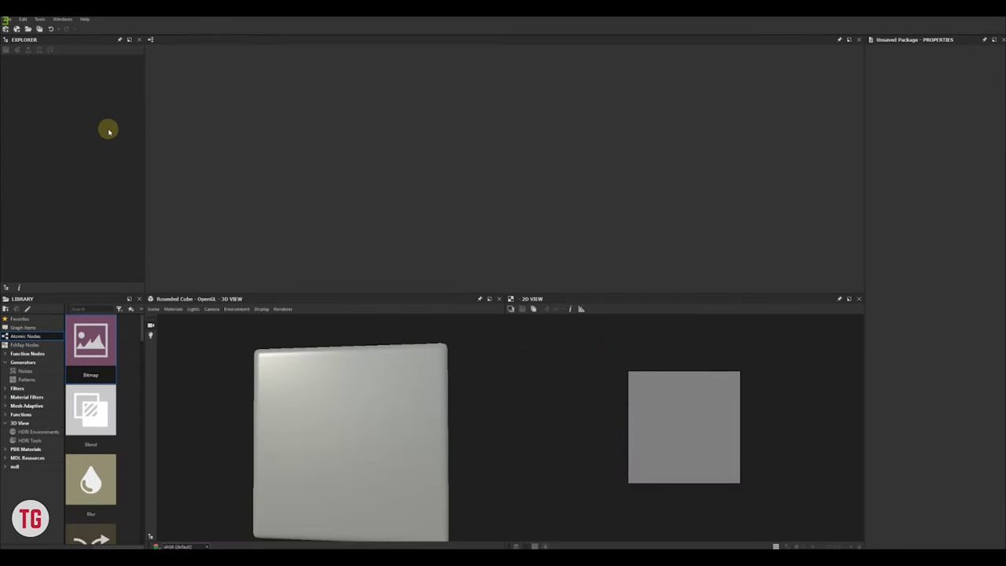
- Create a new substance graph named wood from the PBR (Metallic/Roughness) template
{"action": "left_click", "coordinate": [10, 19]}
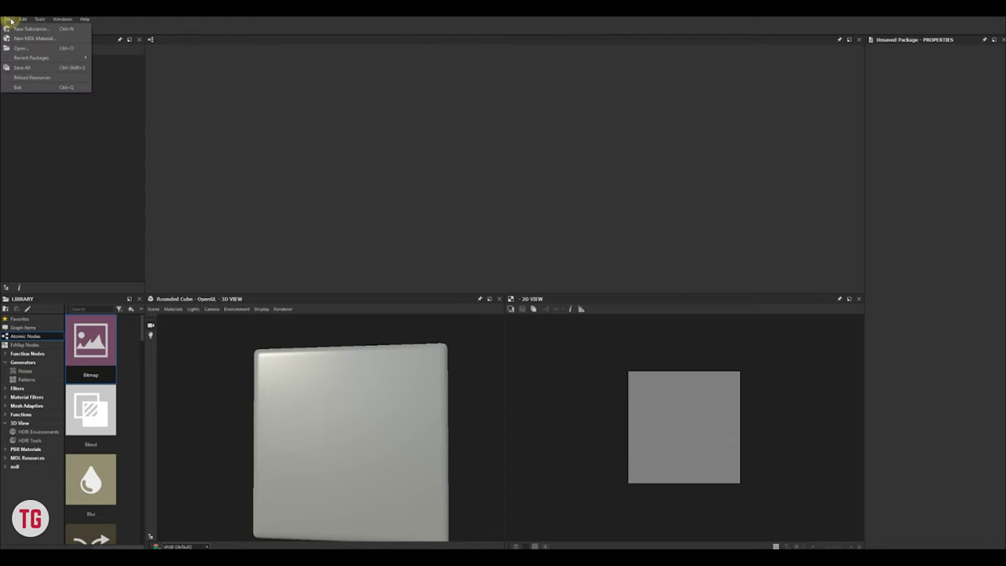
{"action": "left_click", "coordinate": [14, 29]}
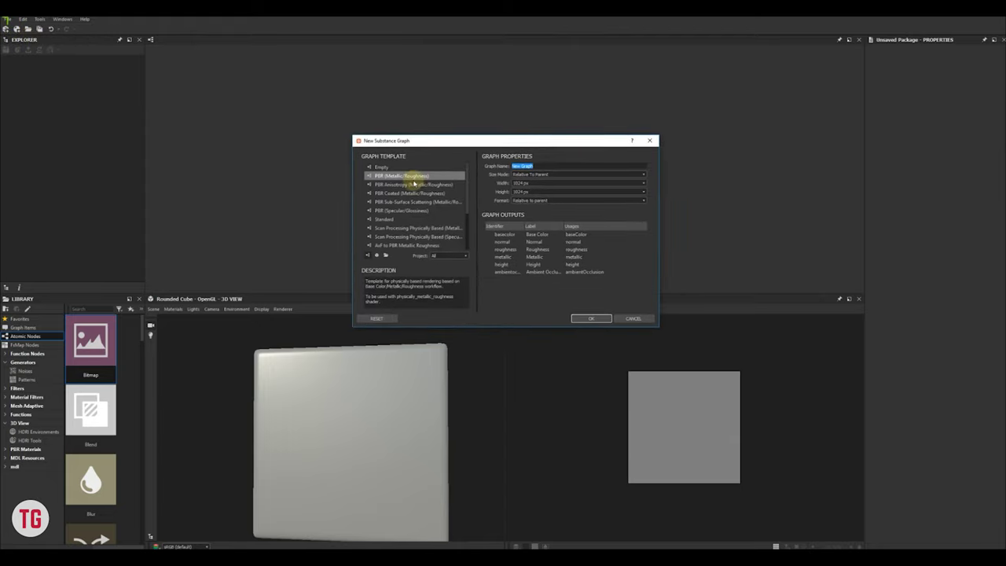
{"action": "left_click", "coordinate": [523, 167]}
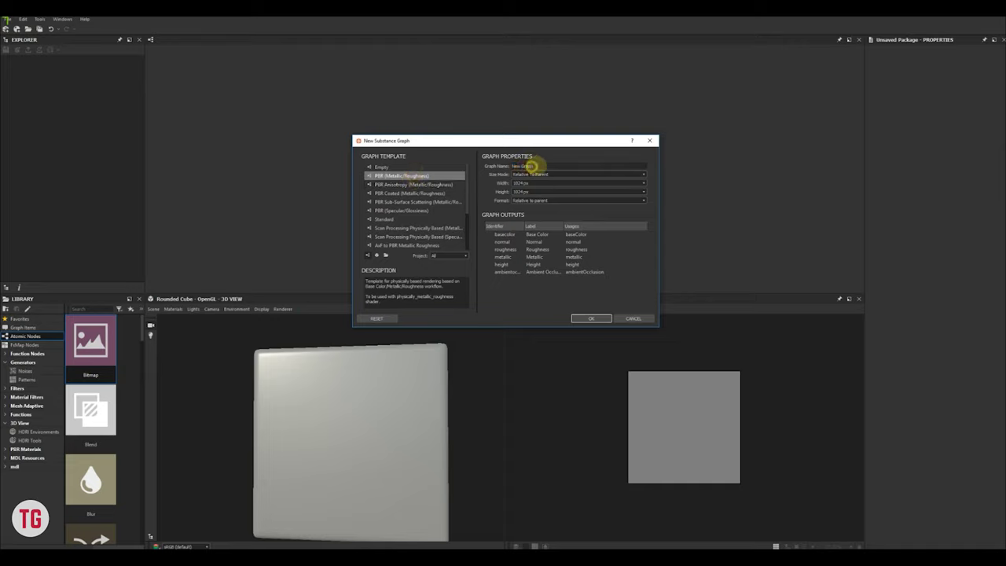
{"action": "left_click_drag", "start_coordinate": [531, 167], "coordinate": [510, 166]}
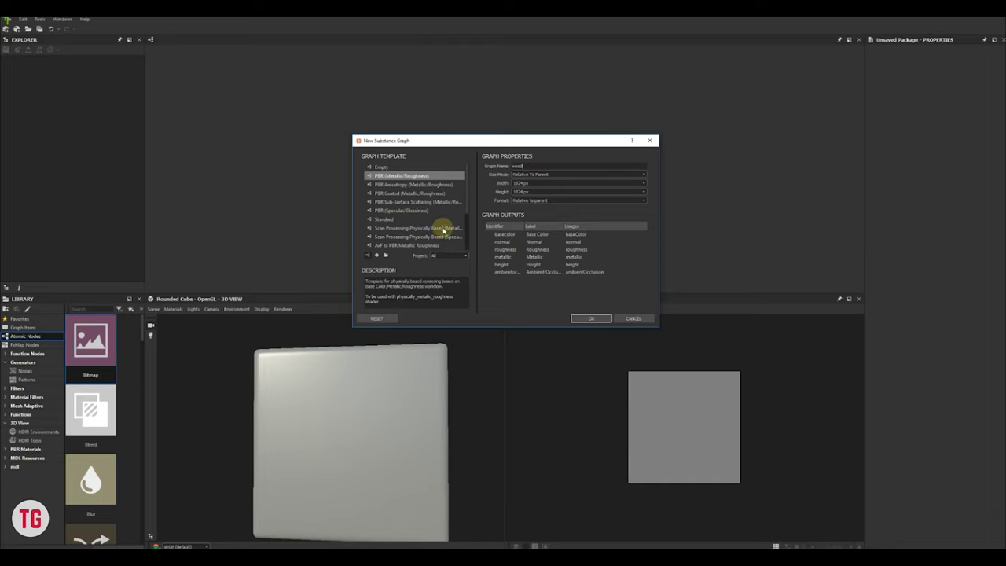
{"action": "left_click", "coordinate": [591, 318]}
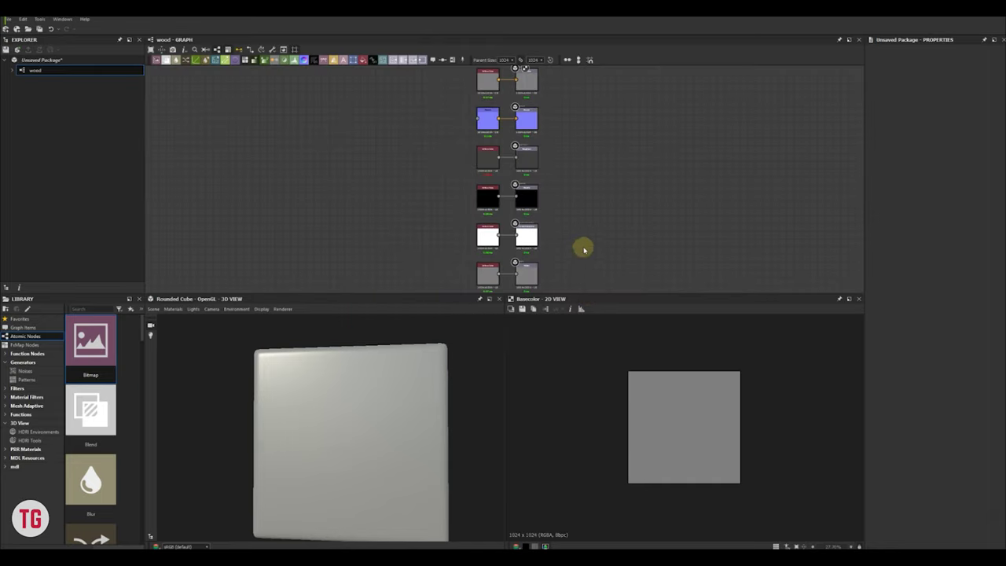
- Add an Anisotropic Noise node in the empty graph area away from the outputs and preview it in an enlarged 2D view
{"action": "left_click_drag", "start_coordinate": [469, 296], "coordinate": [467, 312]}
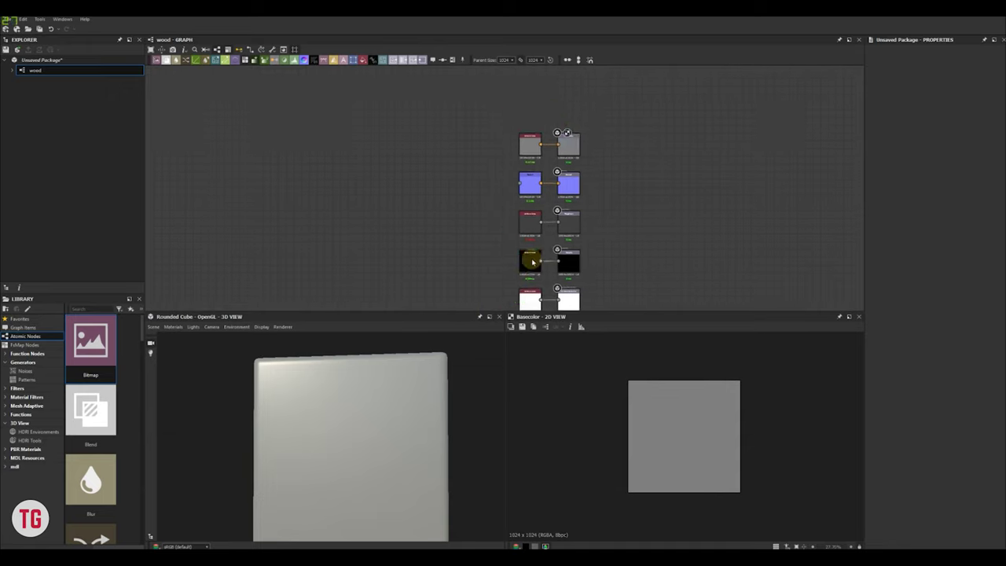
{"action": "scroll", "coordinate": [463, 196], "scroll_direction": "up", "scroll_amount": 4}
{"action": "scroll", "coordinate": [462, 191], "scroll_direction": "down", "scroll_amount": 3}
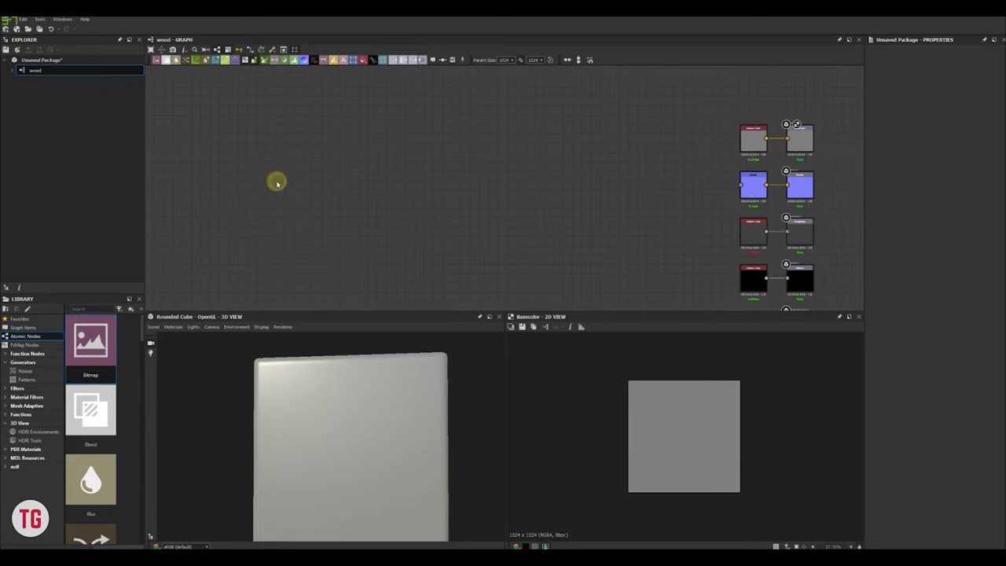
{"action": "key", "text": "space"}
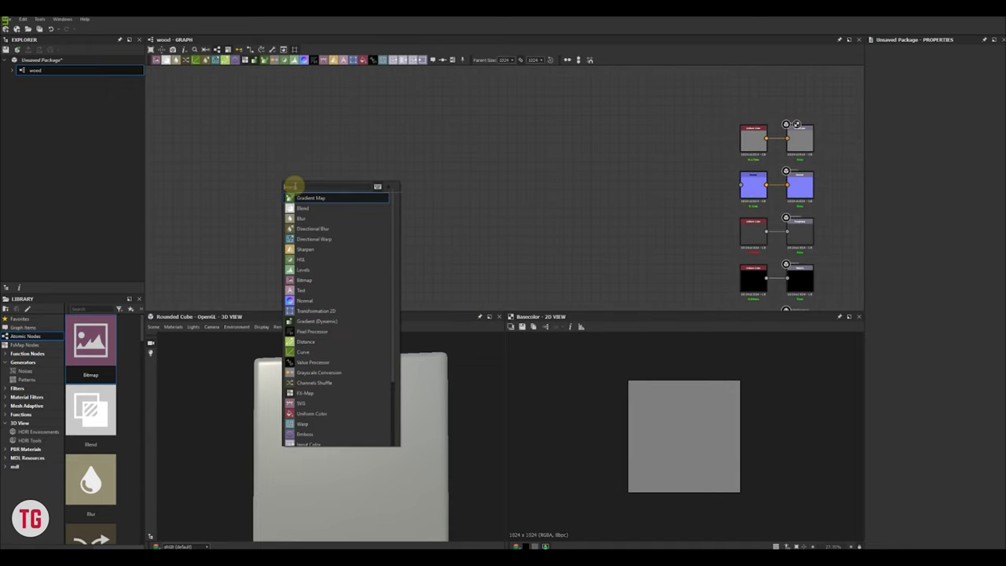
{"action": "type", "text": "ani"}
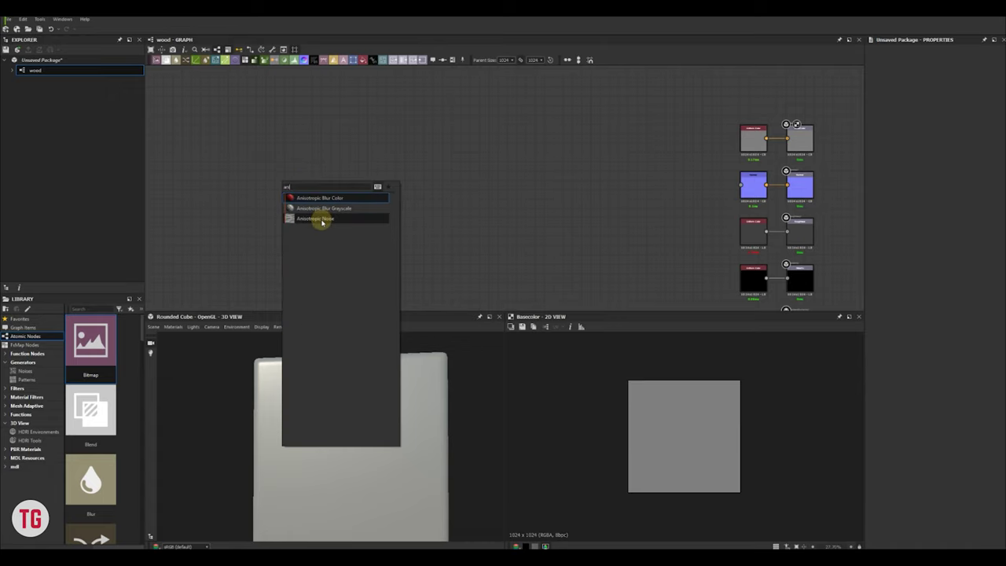
{"action": "left_click", "coordinate": [322, 221]}
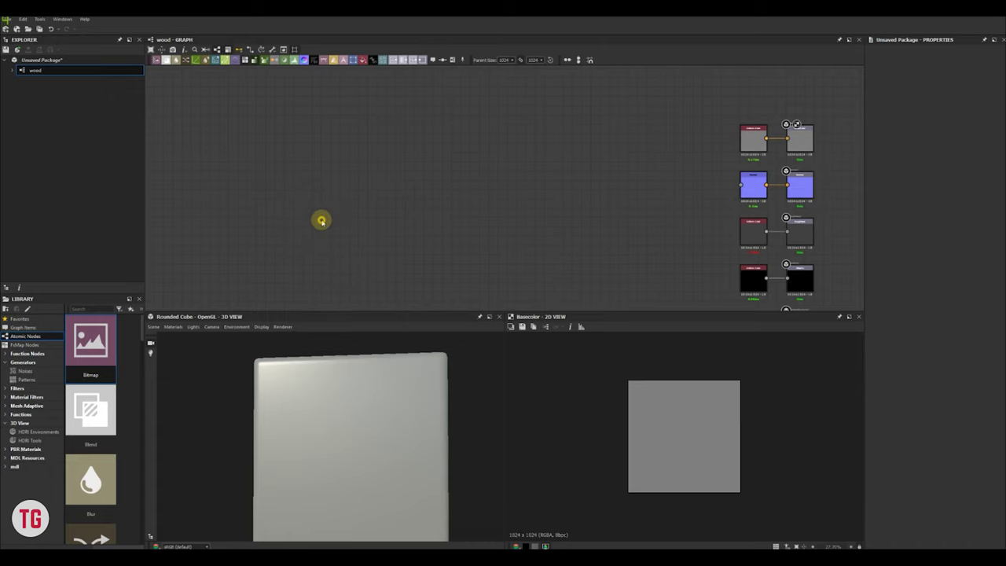
{"action": "double_click", "coordinate": [278, 173]}
{"action": "left_click_drag", "start_coordinate": [278, 173], "coordinate": [297, 168]}
{"action": "scroll", "coordinate": [309, 168], "scroll_direction": "up", "scroll_amount": 2}
{"action": "scroll", "coordinate": [722, 446], "scroll_direction": "up", "scroll_amount": 1}
{"action": "left_click_drag", "start_coordinate": [597, 312], "coordinate": [592, 267]}
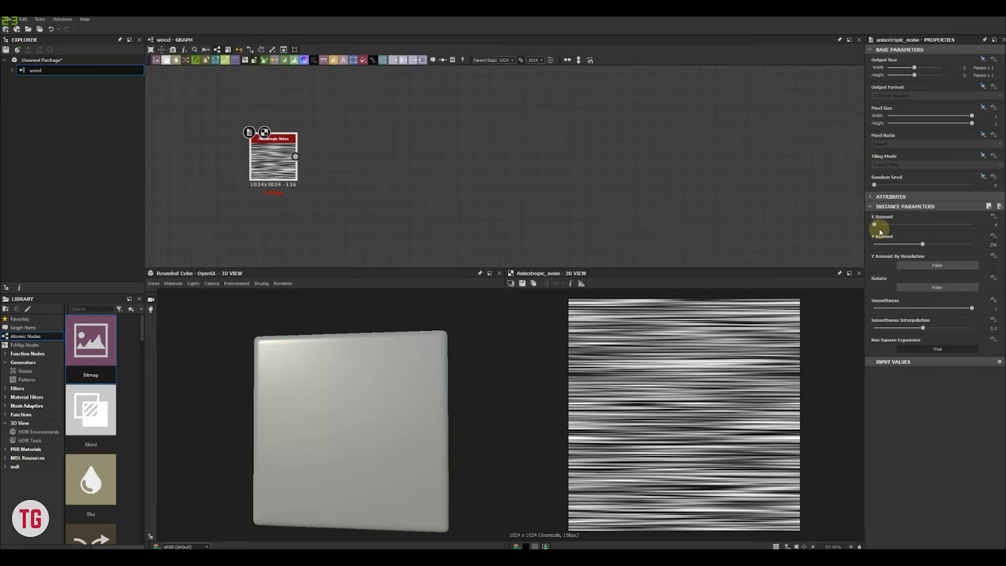
- Set the Anisotropic Noise node's Y Amount to about 240
{"action": "mouse_move", "coordinate": [875, 225]}
{"action": "left_mouse_down"}
{"action": "mouse_move", "coordinate": [903, 226]}
{"action": "mouse_move", "coordinate": [875, 226]}
{"action": "mouse_move", "coordinate": [921, 246]}
{"action": "left_mouse_up"}
{"action": "left_click", "coordinate": [1001, 227]}
{"action": "left_click", "coordinate": [609, 171]}
- Add a Directional Noise 4 node below the Anisotropic Noise, preview it and set its Disorder to about 0.34
{"action": "scroll", "coordinate": [609, 171], "scroll_direction": "down", "scroll_amount": 1}
{"action": "middle_click_drag", "start_coordinate": [375, 213], "coordinate": [385, 172]}
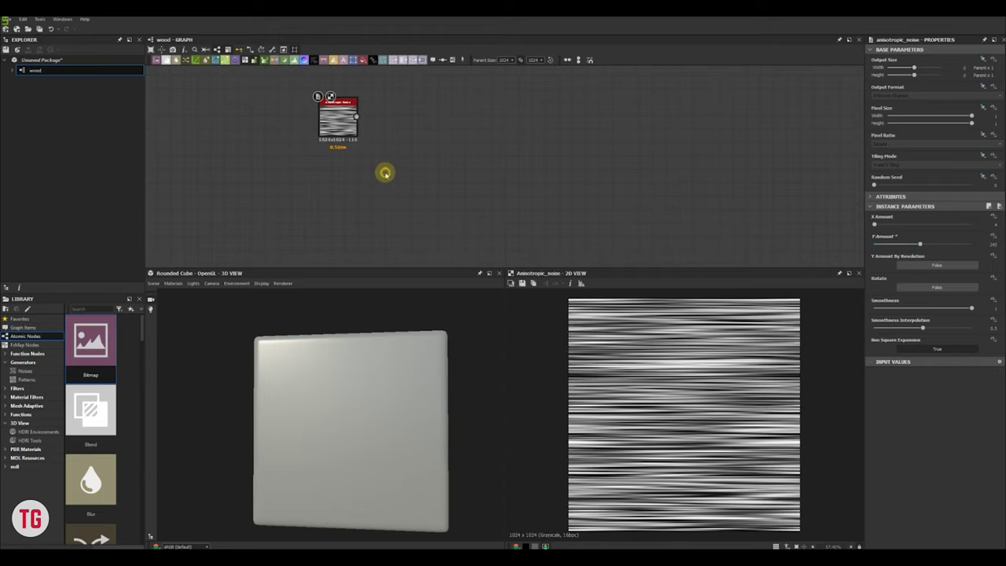
{"action": "key", "text": "space"}
{"action": "type", "text": "dir"}
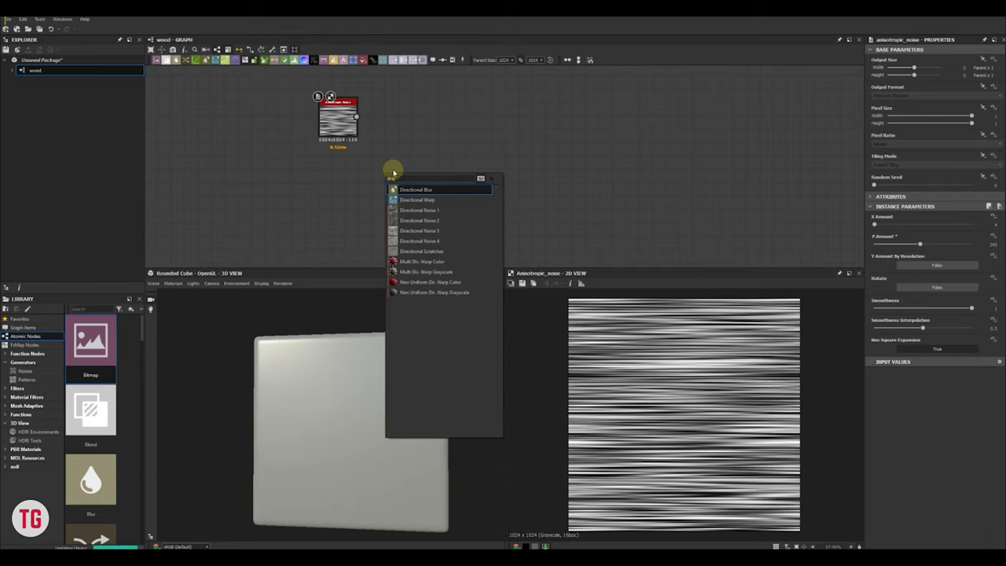
{"action": "left_click", "coordinate": [424, 240]}
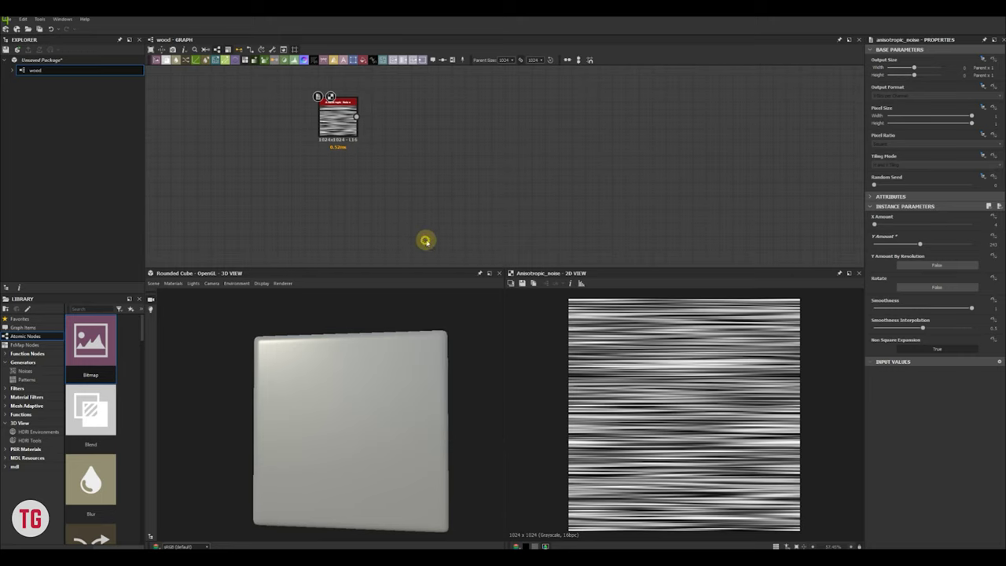
{"action": "left_click_drag", "start_coordinate": [390, 184], "coordinate": [338, 198]}
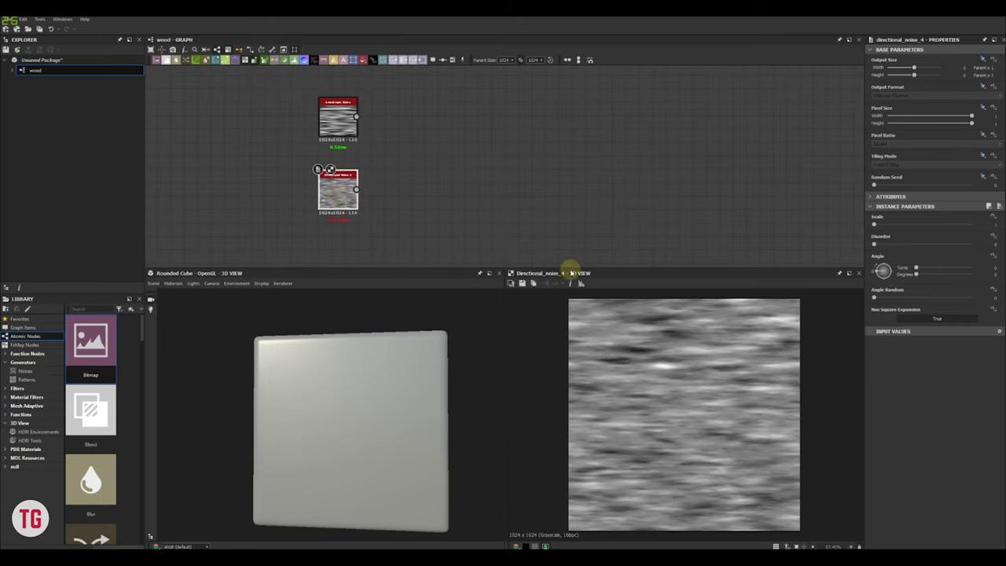
{"action": "left_click_drag", "start_coordinate": [876, 224], "coordinate": [908, 246]}
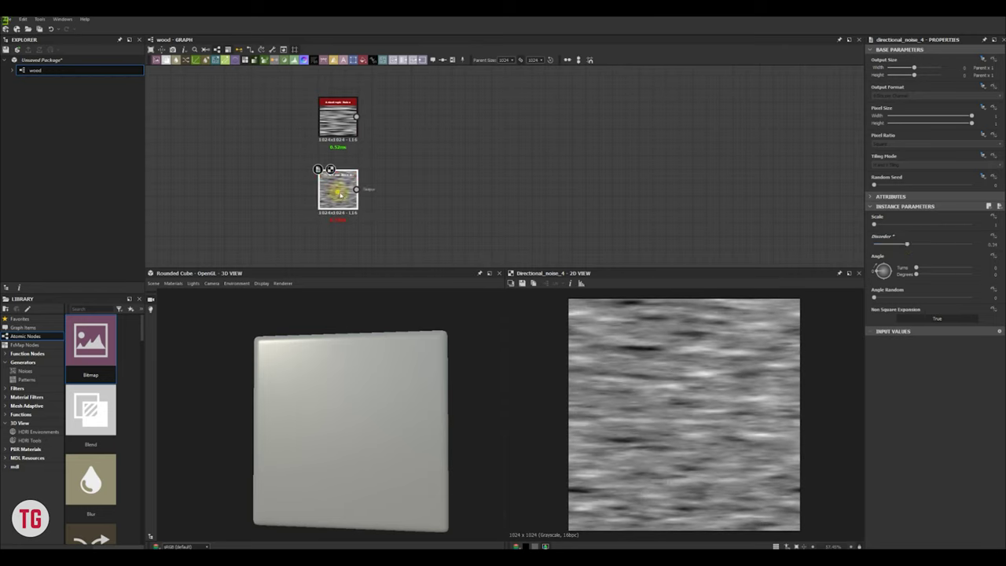
- Add a Directional Warp fed by the Anisotropic Noise and Directional Noise 4, with intensity about 5 and warp angle about 112 degrees
{"action": "key", "text": "space"}
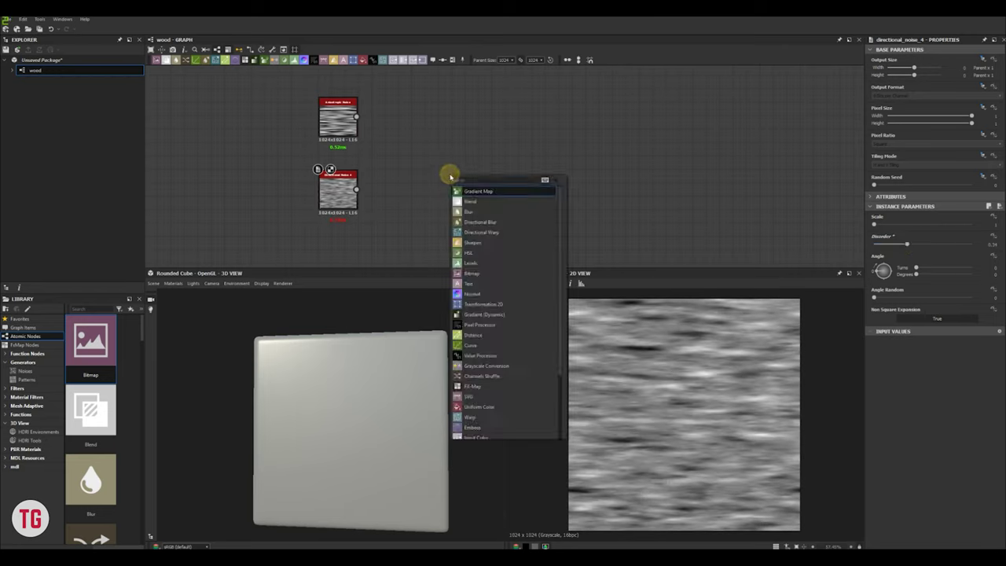
{"action": "type", "text": "dire"}
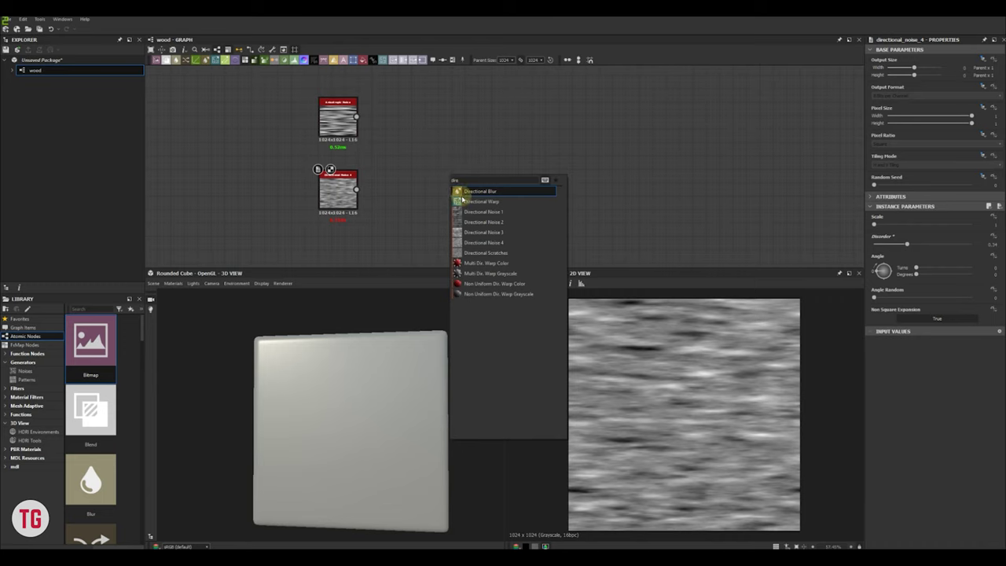
{"action": "left_click", "coordinate": [482, 201]}
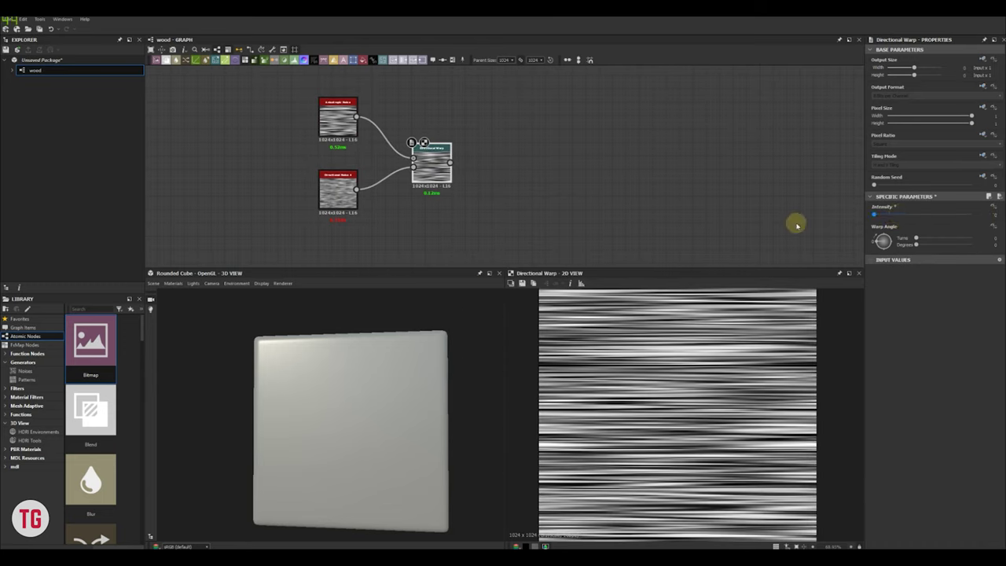
{"action": "left_click_drag", "start_coordinate": [874, 214], "coordinate": [933, 244]}
{"action": "left_click_drag", "start_coordinate": [908, 215], "coordinate": [898, 215]}
- Add a Perlin Noise node and place it below the Directional Warp
{"action": "middle_click_drag", "start_coordinate": [514, 186], "coordinate": [453, 174]}
{"action": "key", "text": "space"}
{"action": "type", "text": "perl"}
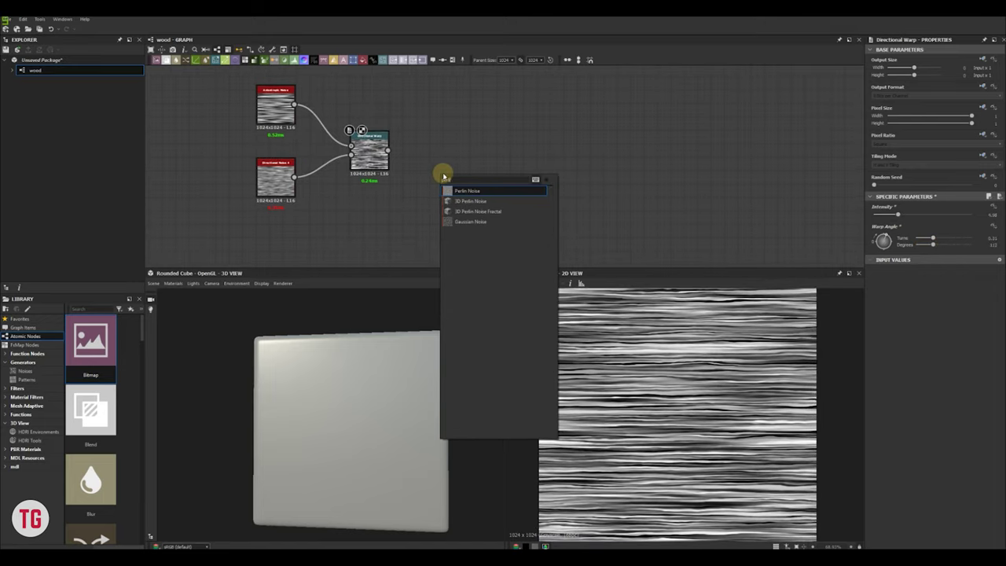
{"action": "left_click", "coordinate": [465, 190]}
{"action": "middle_click_drag", "start_coordinate": [465, 212], "coordinate": [436, 168]}
{"action": "left_click_drag", "start_coordinate": [420, 143], "coordinate": [417, 204]}
- Add a Warp node that distorts the Directional Warp result with the Perlin Noise
{"action": "key", "text": "space"}
{"action": "type", "text": "warp"}
{"action": "left_click", "coordinate": [516, 207]}
{"action": "left_click_drag", "start_coordinate": [360, 106], "coordinate": [442, 132]}
{"action": "left_click_drag", "start_coordinate": [409, 197], "coordinate": [341, 175]}
{"action": "left_click_drag", "start_coordinate": [360, 173], "coordinate": [419, 139]}
- Lower the Warp node's intensity so the Perlin Noise distorts the grain only slightly
{"action": "middle_click_drag", "start_coordinate": [351, 184], "coordinate": [392, 204]}
{"action": "left_click", "coordinate": [391, 204]}
{"action": "left_click", "coordinate": [462, 154]}
{"action": "left_click_drag", "start_coordinate": [972, 215], "coordinate": [900, 248]}
{"action": "left_click", "coordinate": [383, 194]}
{"action": "left_click", "coordinate": [463, 154]}
{"action": "left_click_drag", "start_coordinate": [884, 213], "coordinate": [883, 219]}
- Add a Blur node and connect the Warp output to it
{"action": "scroll", "coordinate": [703, 405], "scroll_direction": "down", "scroll_amount": 1}
{"action": "scroll", "coordinate": [687, 393], "scroll_direction": "up", "scroll_amount": 1}
{"action": "left_click", "coordinate": [526, 168]}
{"action": "key", "text": "space"}
{"action": "left_click", "coordinate": [539, 189]}
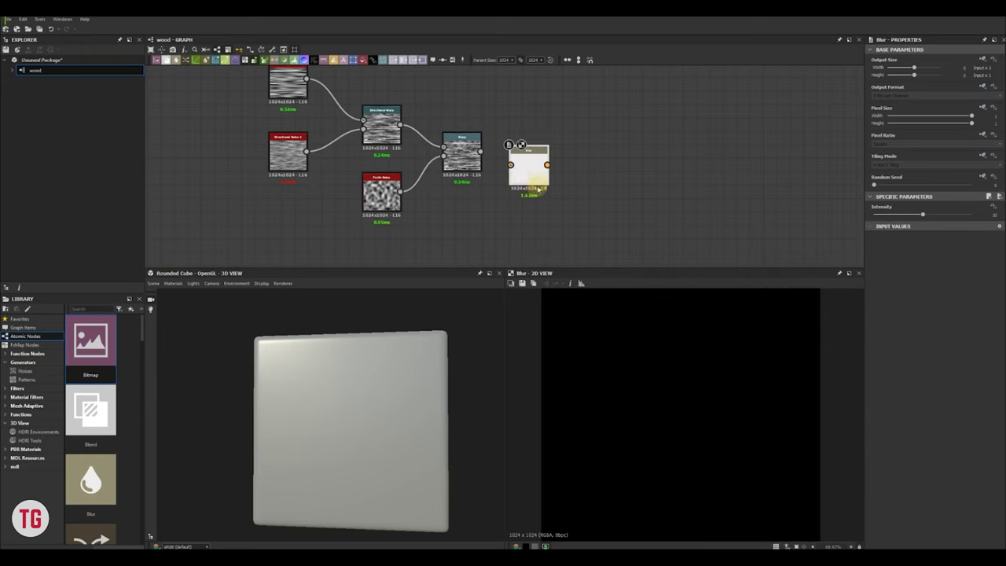
{"action": "left_click_drag", "start_coordinate": [483, 153], "coordinate": [511, 165]}
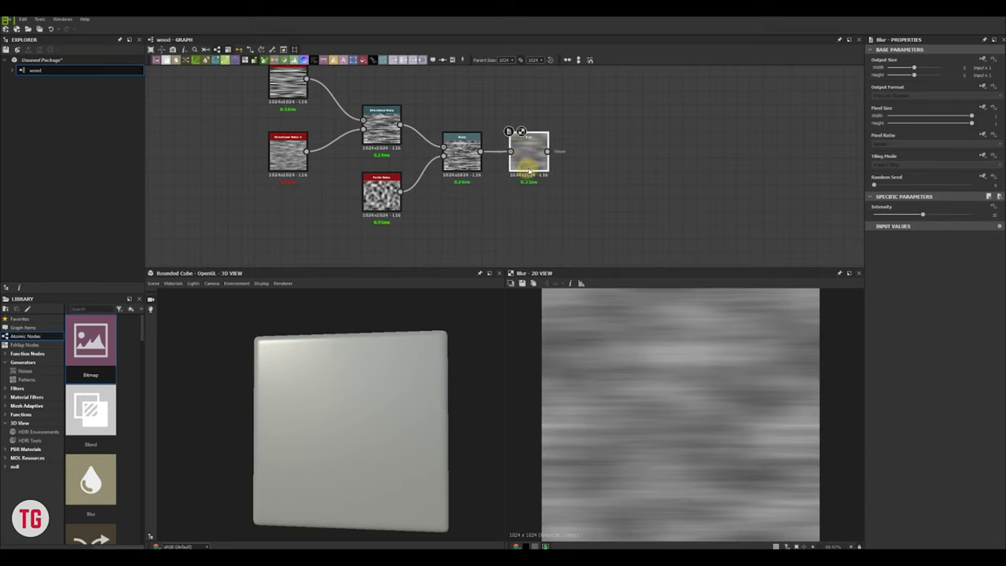
{"action": "key", "text": "space"}
{"action": "type", "text": "blur"}
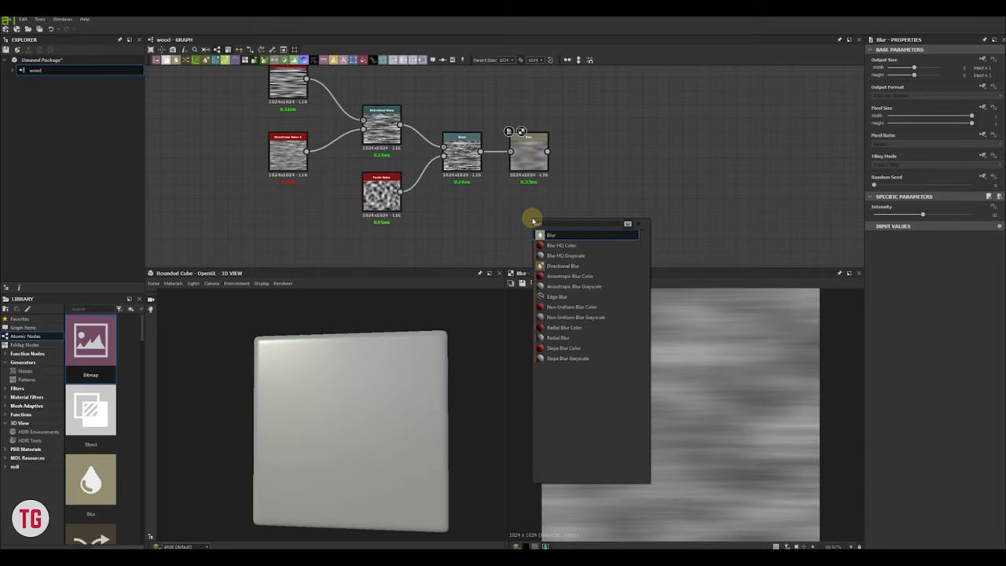
{"action": "left_click", "coordinate": [563, 257]}
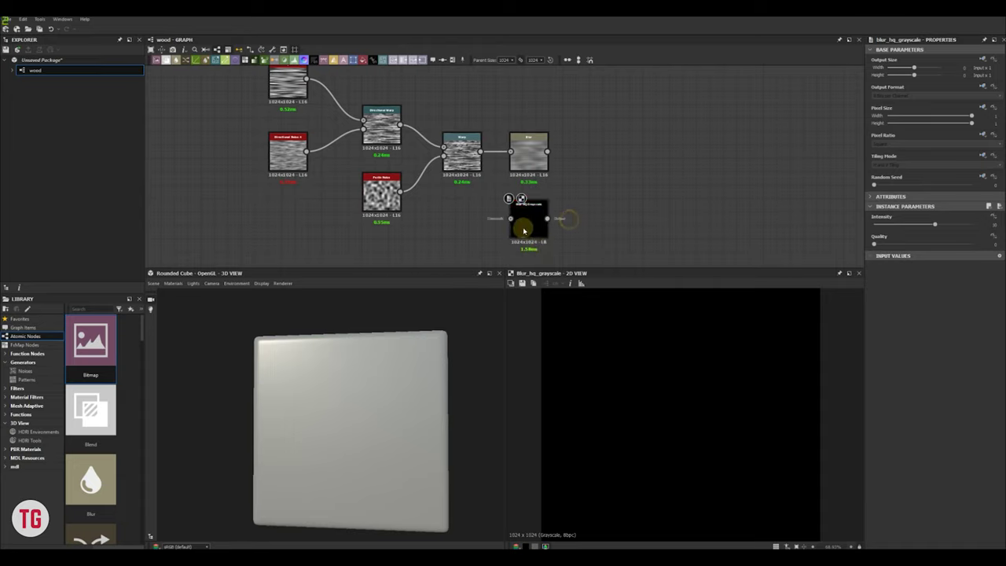
{"action": "left_click_drag", "start_coordinate": [535, 229], "coordinate": [562, 228]}
{"action": "key", "text": "Delete"}
- Set the Blur node's intensity to about 0.24
{"action": "double_click", "coordinate": [534, 162]}
{"action": "left_click_drag", "start_coordinate": [924, 215], "coordinate": [876, 217]}
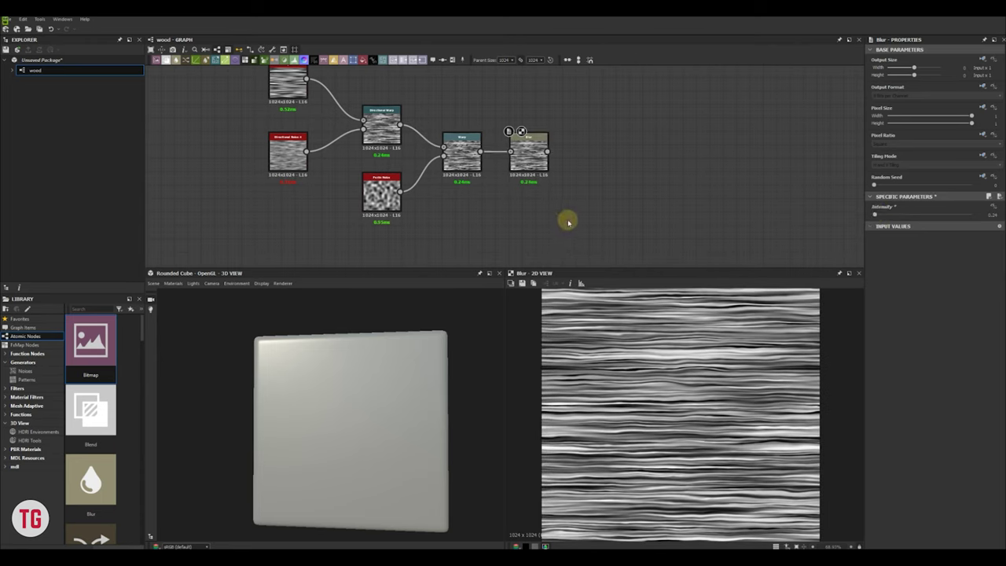
- Add a Directional Noise 1 node below the Blur
{"action": "middle_click_drag", "start_coordinate": [569, 205], "coordinate": [529, 207]}
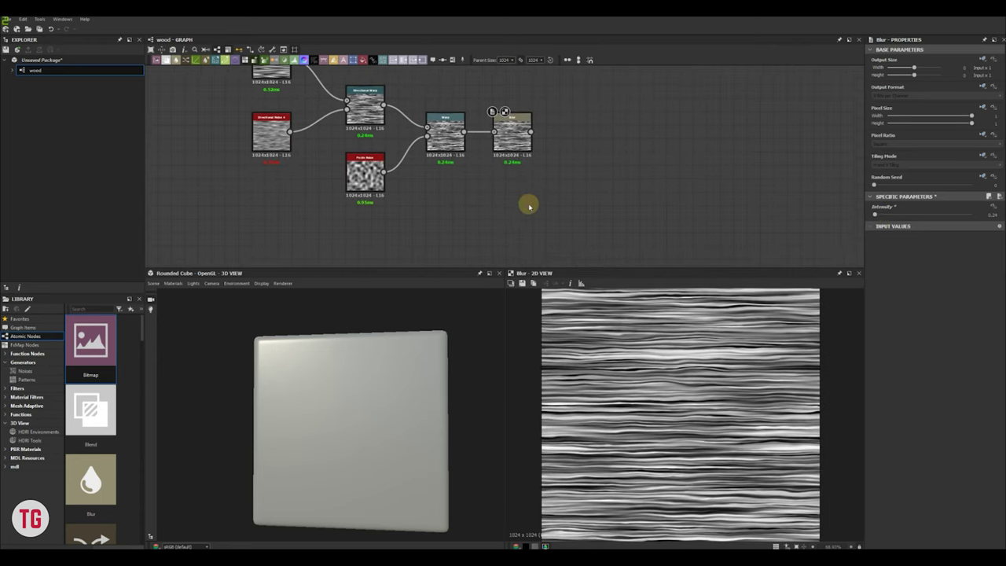
{"action": "key", "text": "space"}
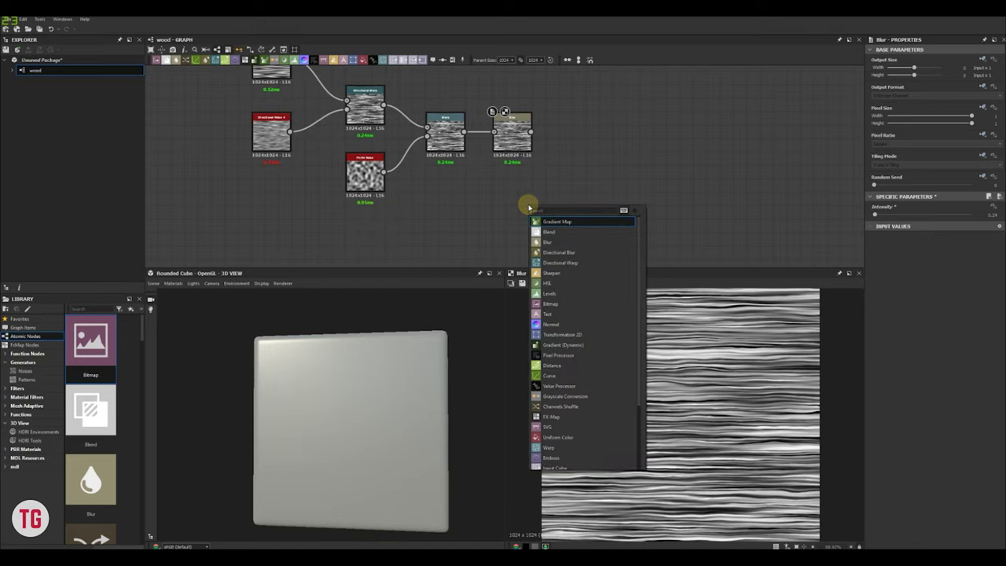
{"action": "type", "text": "dir"}
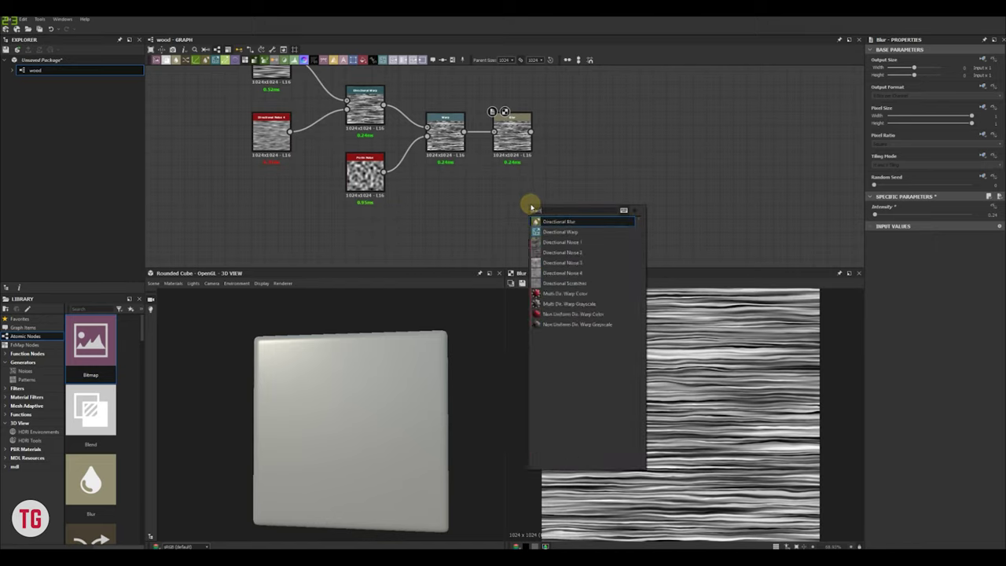
{"action": "left_click", "coordinate": [565, 247]}
- Move the whole group of wood pattern nodes farther away from the material outputs
{"action": "scroll", "coordinate": [555, 146], "scroll_direction": "down", "scroll_amount": 4}
{"action": "left_click_drag", "start_coordinate": [357, 114], "coordinate": [521, 220]}
{"action": "scroll", "coordinate": [521, 221], "scroll_direction": "down", "scroll_amount": 2}
{"action": "left_click_drag", "start_coordinate": [613, 169], "coordinate": [359, 132]}
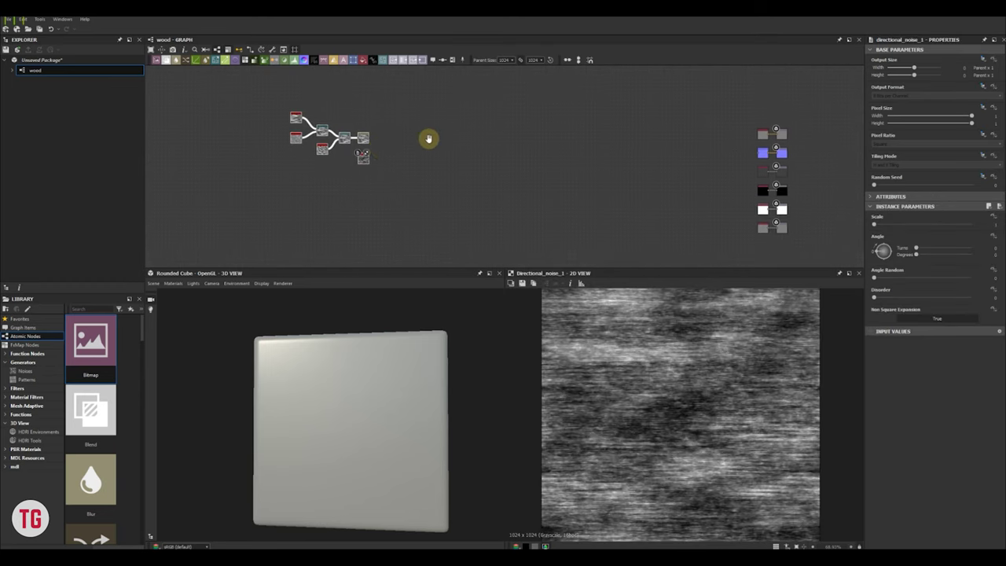
{"action": "scroll", "coordinate": [427, 139], "scroll_direction": "up", "scroll_amount": 7}
{"action": "scroll", "coordinate": [710, 398], "scroll_direction": "up", "scroll_amount": 2}
{"action": "scroll", "coordinate": [710, 398], "scroll_direction": "down", "scroll_amount": 2}
- Set the Directional Noise 1 node's Disorder to about 0.09
{"action": "left_click_drag", "start_coordinate": [875, 225], "coordinate": [861, 226]}
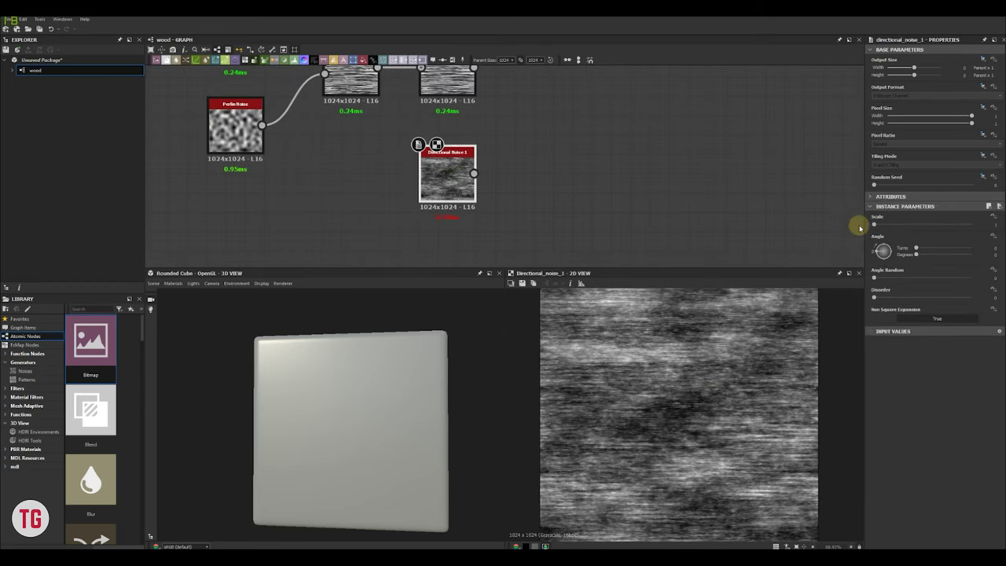
{"action": "left_click_drag", "start_coordinate": [874, 278], "coordinate": [783, 280]}
{"action": "left_click_drag", "start_coordinate": [874, 297], "coordinate": [883, 297]}
- Add a Levels node after Directional Noise 1 and position it beside that noise
{"action": "scroll", "coordinate": [530, 175], "scroll_direction": "down", "scroll_amount": 3}
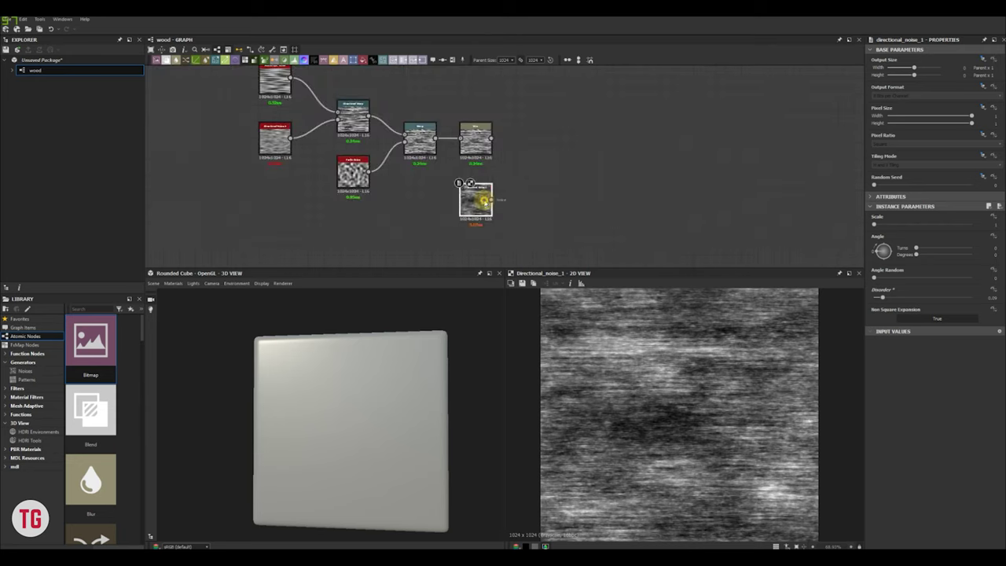
{"action": "key", "text": "space"}
{"action": "type", "text": "level"}
{"action": "key", "text": "Return"}
{"action": "left_click_drag", "start_coordinate": [597, 229], "coordinate": [481, 188]}
{"action": "scroll", "coordinate": [499, 199], "scroll_direction": "down", "scroll_amount": 1}
{"action": "left_click_drag", "start_coordinate": [517, 200], "coordinate": [535, 178]}
- Add a Blend node combining the Blur and Levels outputs, with its blending mode set to Multiply
{"action": "left_click", "coordinate": [480, 207]}
{"action": "key", "text": "space"}
{"action": "key", "text": "Return"}
{"action": "left_click_drag", "start_coordinate": [493, 149], "coordinate": [523, 171]}
{"action": "left_click_drag", "start_coordinate": [536, 180], "coordinate": [530, 180]}
{"action": "left_click", "coordinate": [895, 235]}
{"action": "left_click", "coordinate": [893, 255]}
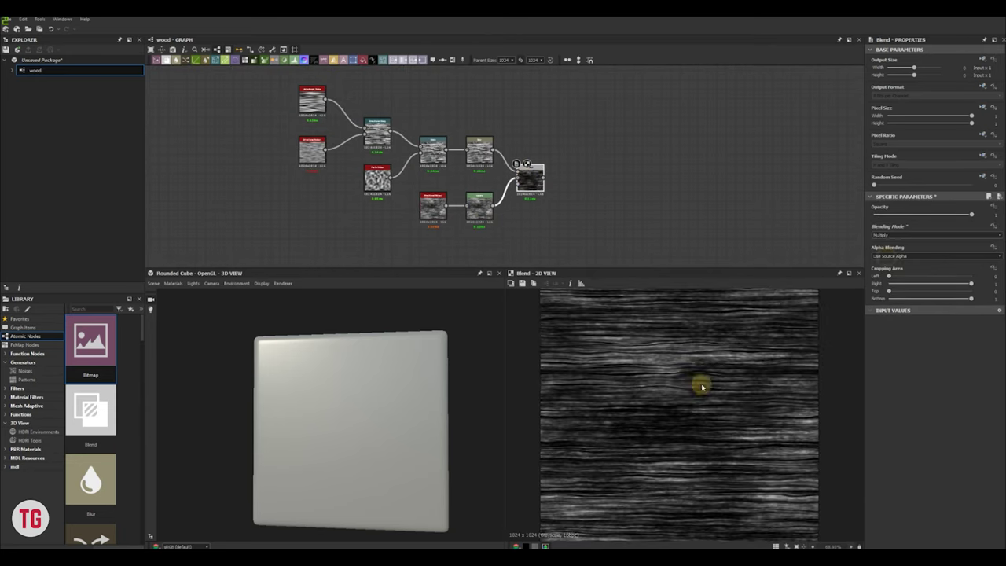
- Preview the Blur and Levels nodes feeding the Blend, and set the Blend's opacity to about 0.57
{"action": "double_click", "coordinate": [482, 160]}
{"action": "double_click", "coordinate": [481, 206]}
{"action": "double_click", "coordinate": [530, 181]}
{"action": "left_click_drag", "start_coordinate": [878, 216], "coordinate": [928, 218]}
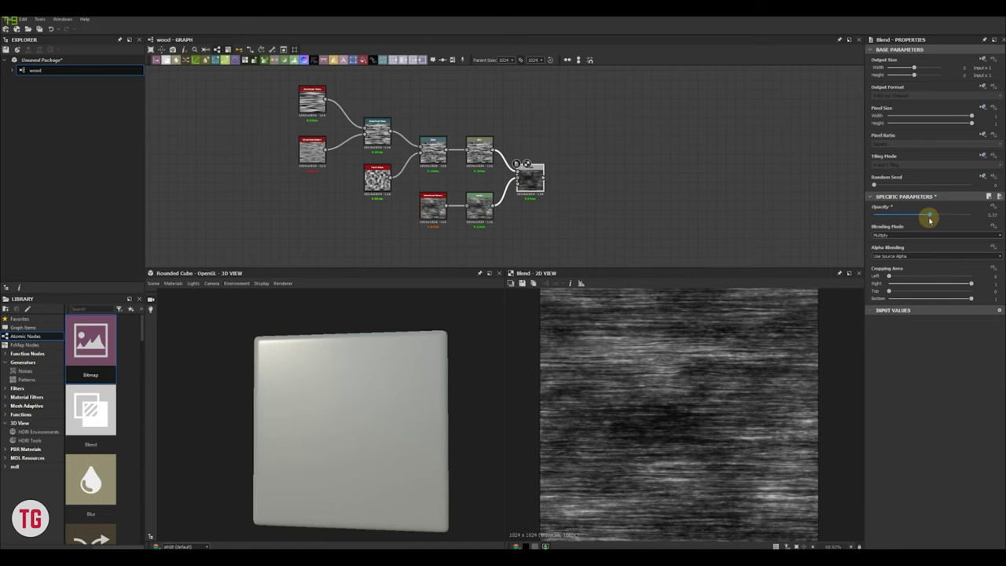
- Raise the output black level of the Levels node to about the midpoint and set the Blend's opacity to about 0.73
{"action": "left_click", "coordinate": [479, 206]}
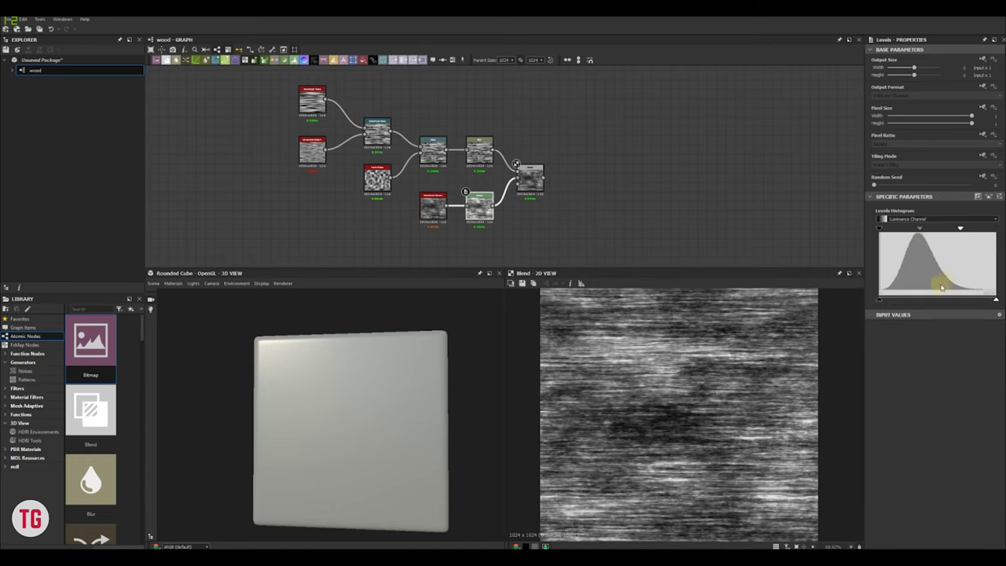
{"action": "left_click_drag", "start_coordinate": [969, 292], "coordinate": [946, 301]}
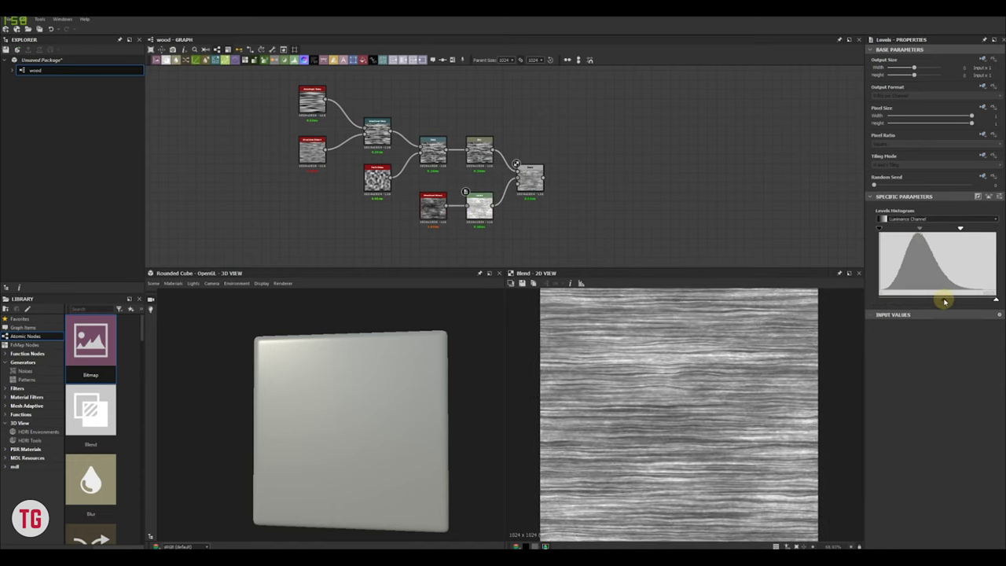
{"action": "left_click_drag", "start_coordinate": [864, 240], "coordinate": [816, 243]}
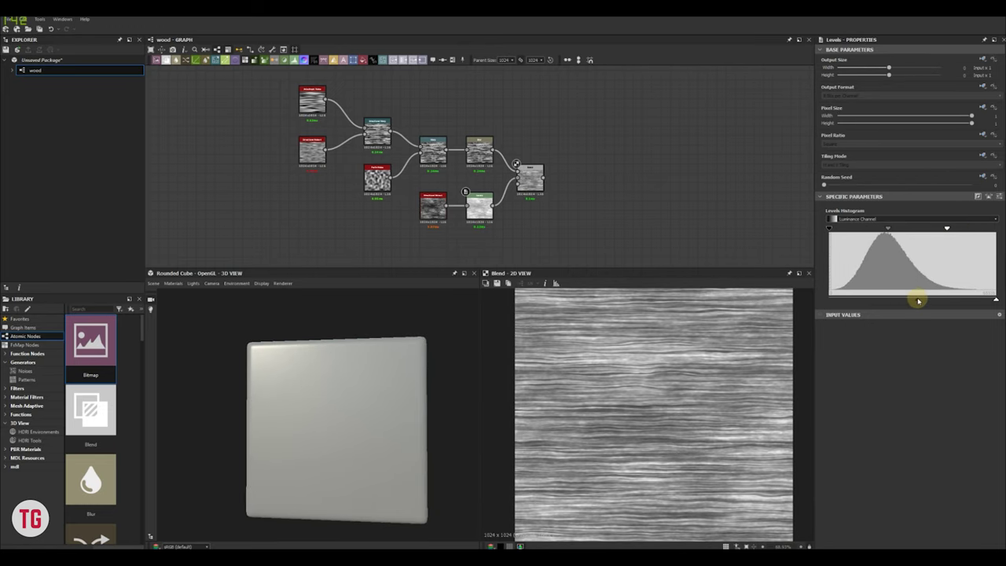
{"action": "left_click", "coordinate": [531, 178]}
{"action": "left_click_drag", "start_coordinate": [909, 215], "coordinate": [932, 216]}
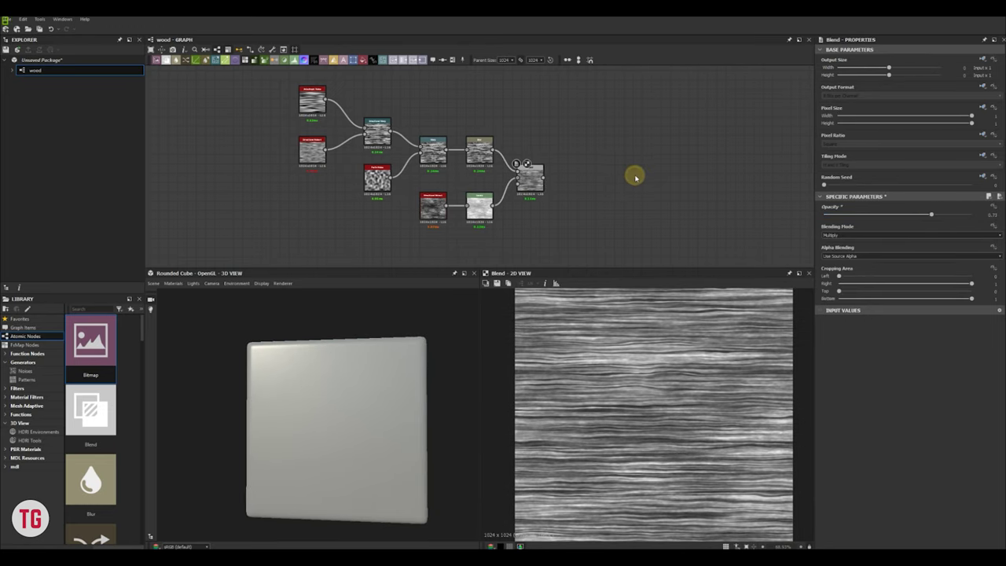
- Add a Levels node after the Blend and narrow its output range from both the dark and bright ends
{"action": "key", "text": "space"}
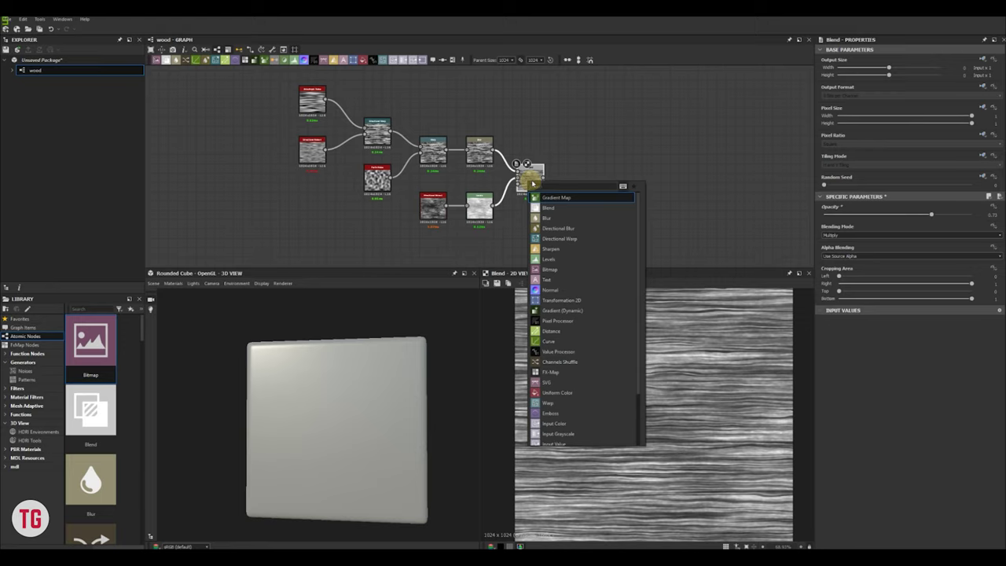
{"action": "type", "text": "lev"}
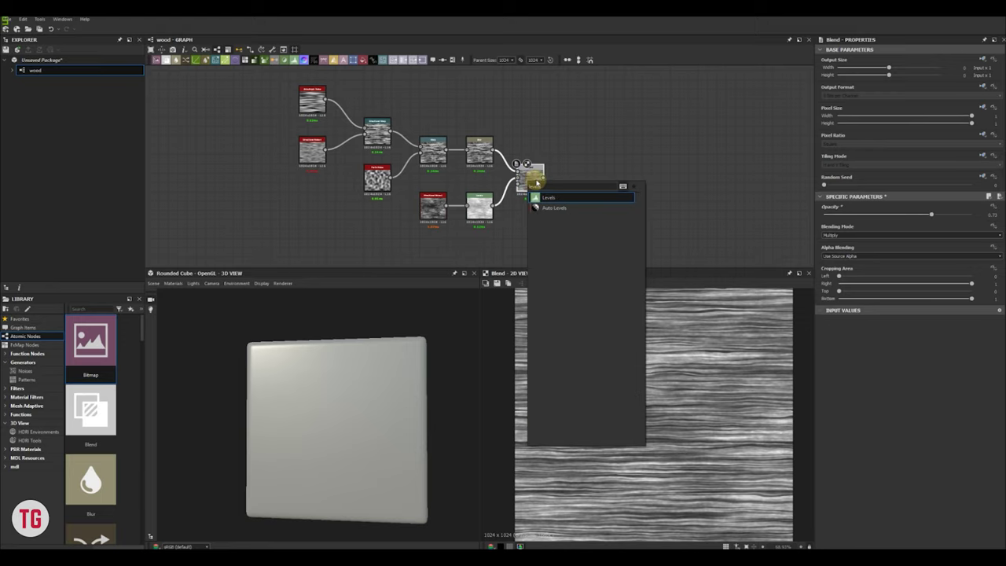
{"action": "left_click", "coordinate": [548, 197]}
{"action": "middle_click_drag", "start_coordinate": [591, 200], "coordinate": [524, 196]}
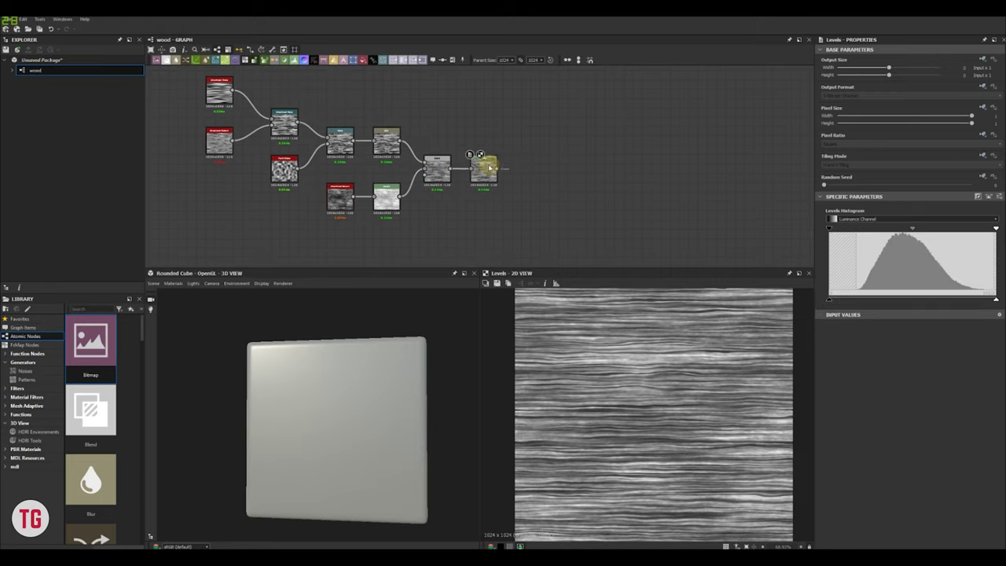
{"action": "left_click_drag", "start_coordinate": [993, 230], "coordinate": [1005, 229]}
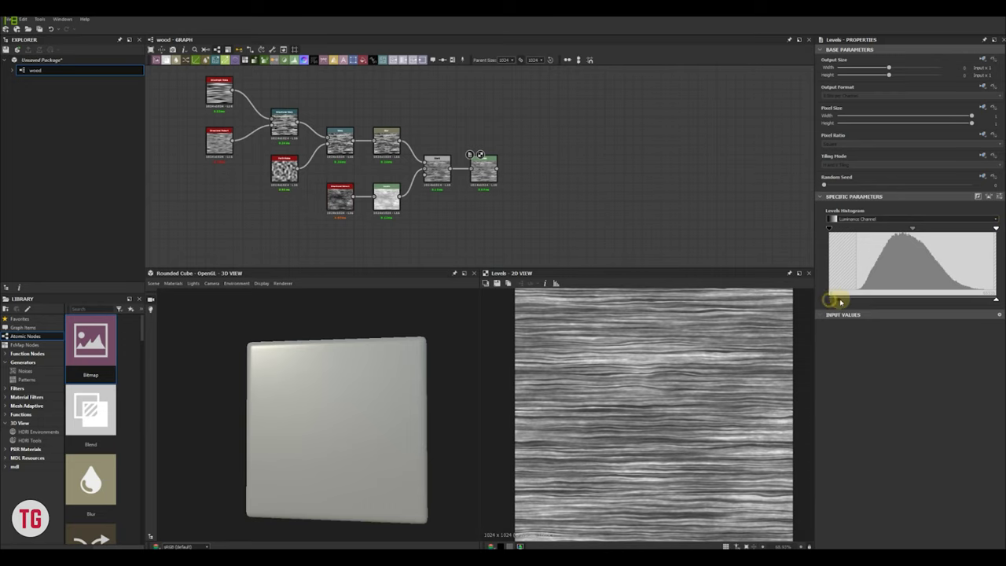
{"action": "left_click_drag", "start_coordinate": [840, 302], "coordinate": [876, 299]}
{"action": "left_click_drag", "start_coordinate": [996, 300], "coordinate": [969, 302]}
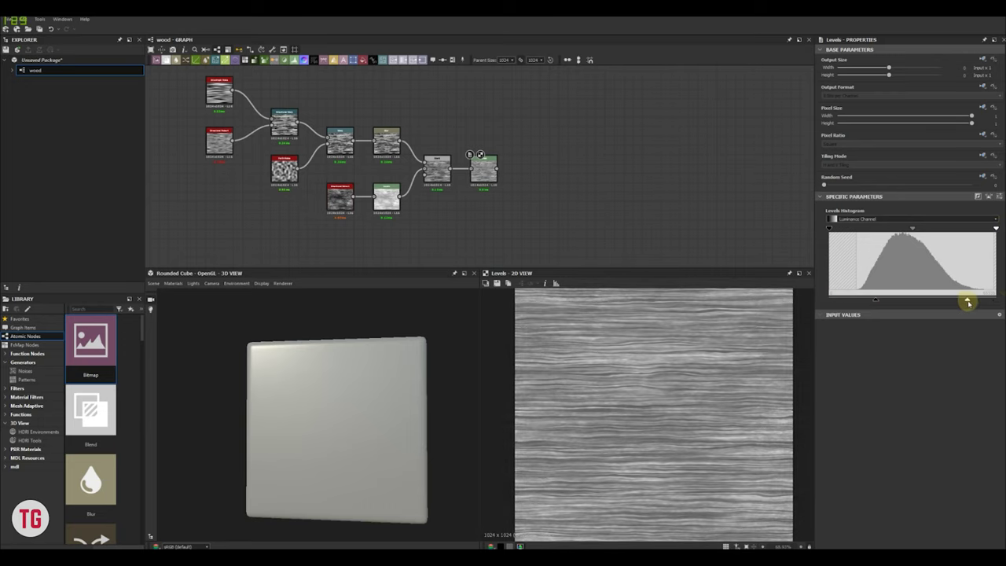
- Add a Histogram Range node fed by the Blend, with Range about 0.63 and Position about 0.54
{"action": "key", "text": "space"}
{"action": "type", "text": "his"}
{"action": "left_click", "coordinate": [541, 225]}
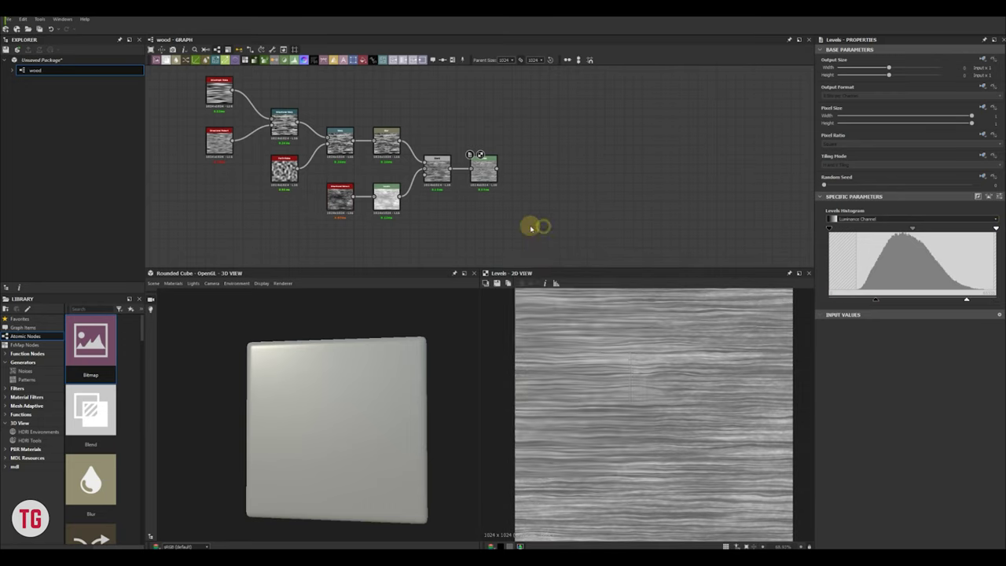
{"action": "left_click_drag", "start_coordinate": [451, 169], "coordinate": [477, 215]}
{"action": "left_click_drag", "start_coordinate": [899, 225], "coordinate": [905, 247]}
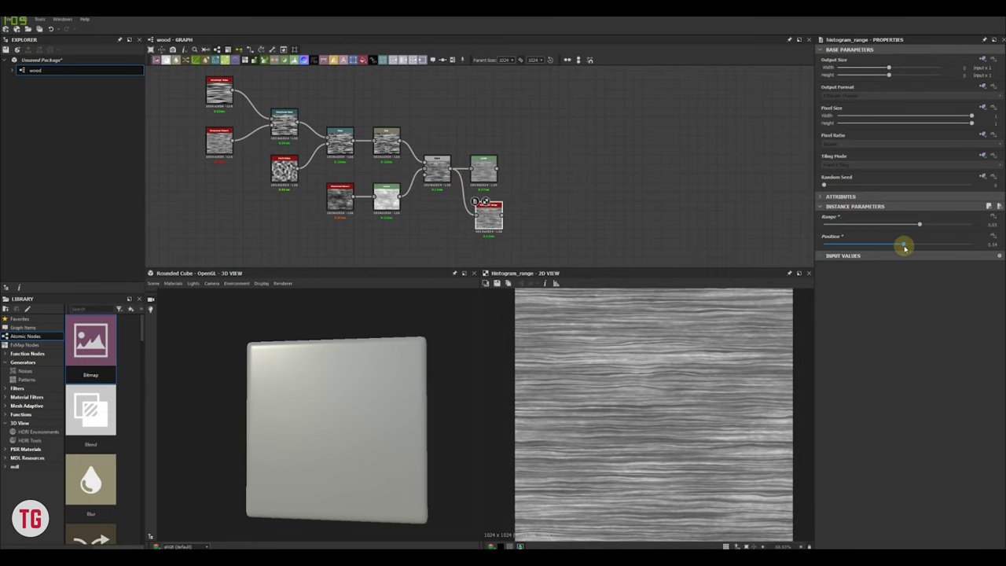
- Delete the Levels node after the Blend and move the Histogram Range into its place
{"action": "scroll", "coordinate": [530, 223], "scroll_direction": "up", "scroll_amount": 5}
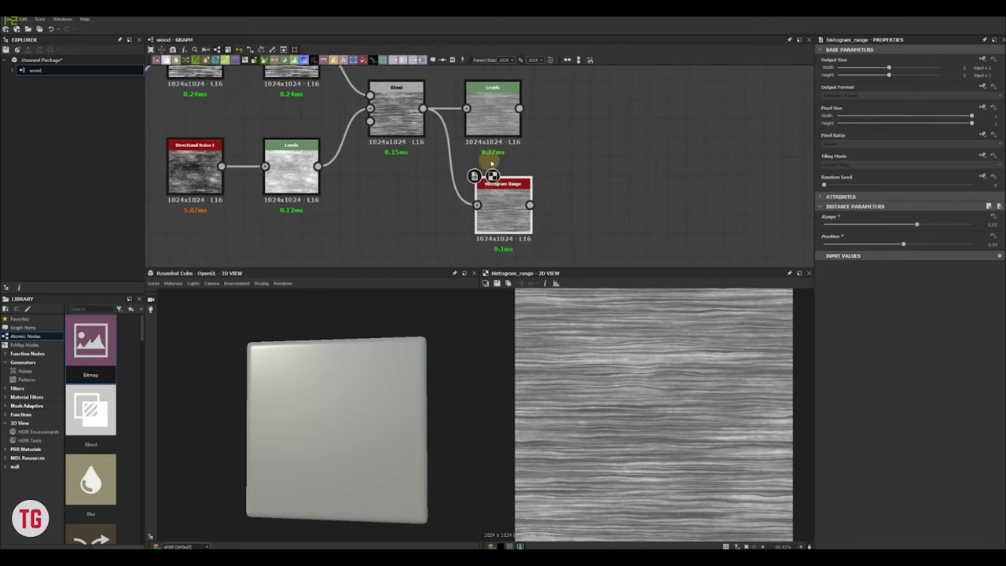
{"action": "left_click", "coordinate": [498, 117]}
{"action": "key", "text": "Delete"}
{"action": "left_click_drag", "start_coordinate": [504, 208], "coordinate": [494, 110]}
- Set the Histogram Range node's Position to about 0.6
{"action": "scroll", "coordinate": [536, 125], "scroll_direction": "down", "scroll_amount": 4}
{"action": "middle_click_drag", "start_coordinate": [541, 126], "coordinate": [558, 184]}
{"action": "left_click", "coordinate": [507, 175]}
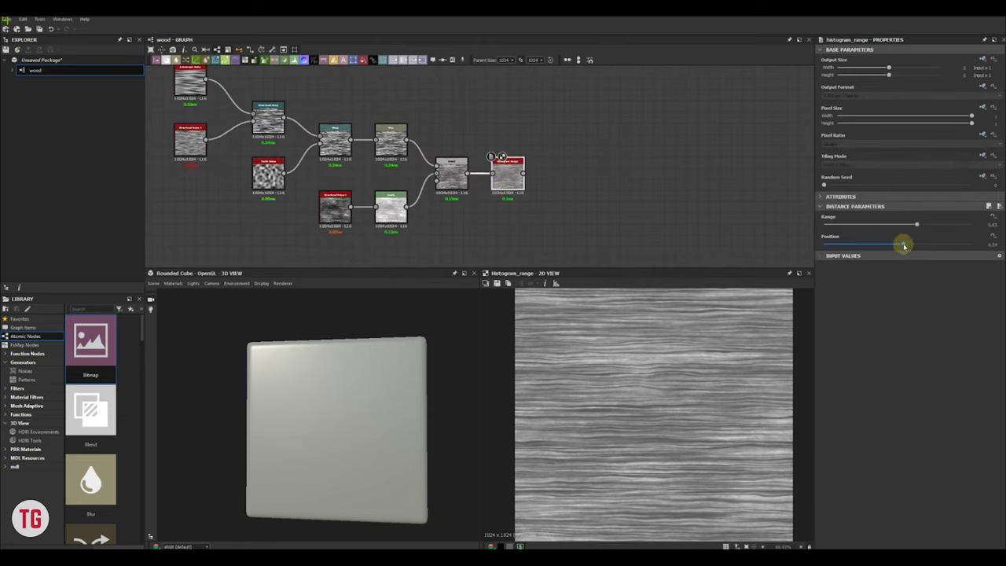
{"action": "left_click_drag", "start_coordinate": [904, 246], "coordinate": [917, 246]}
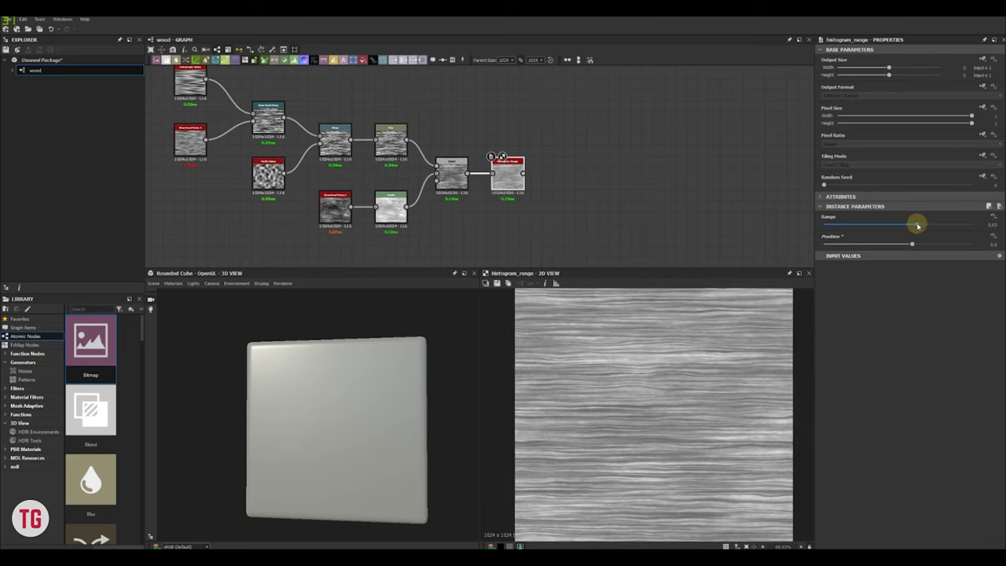
- Add a Directional Warp that takes the Histogram Range as input and the Directional Noise 1 branch's Levels as intensity map
{"action": "scroll", "coordinate": [571, 200], "scroll_direction": "down", "scroll_amount": 3}
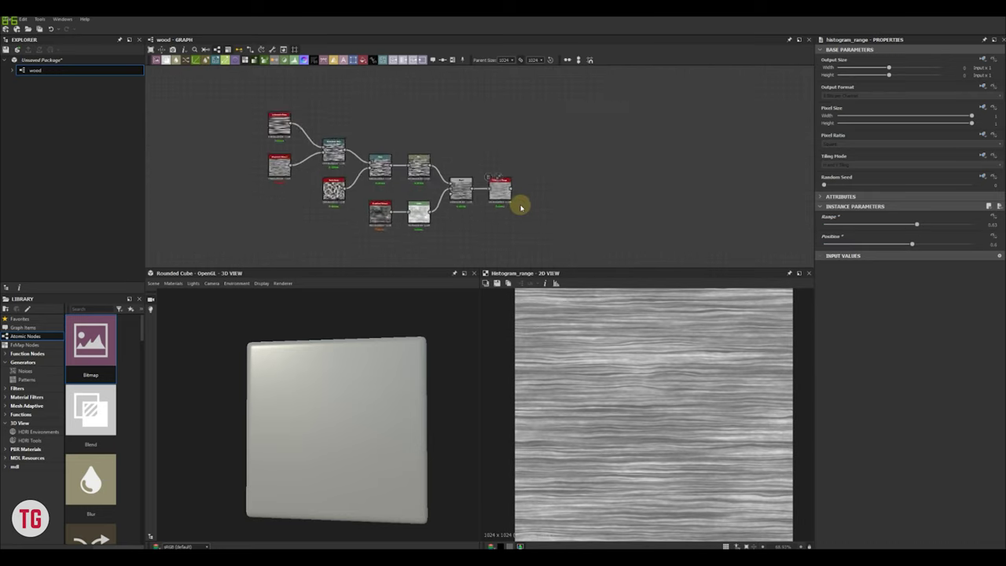
{"action": "key", "text": "space"}
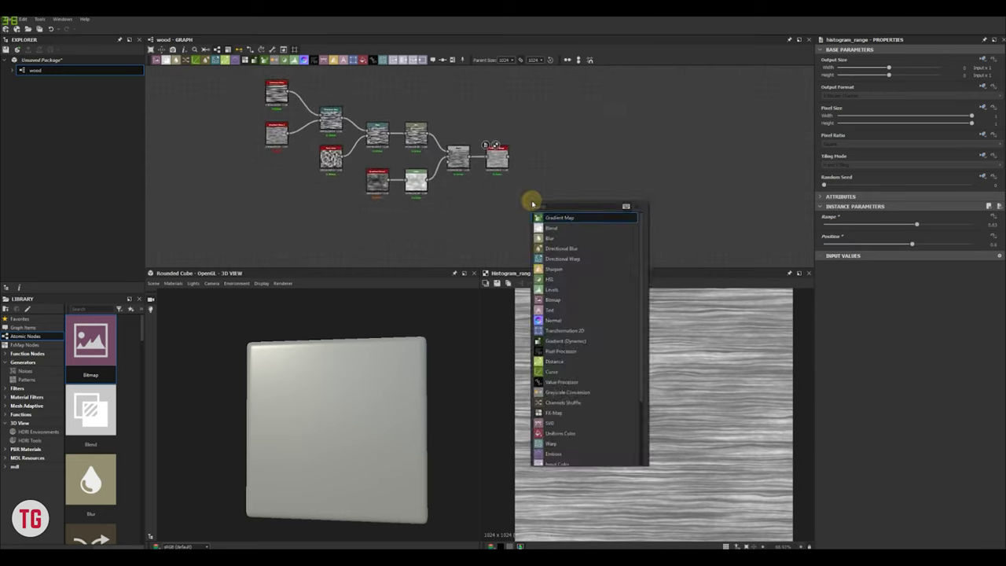
{"action": "type", "text": "dir"}
{"action": "left_click", "coordinate": [560, 218]}
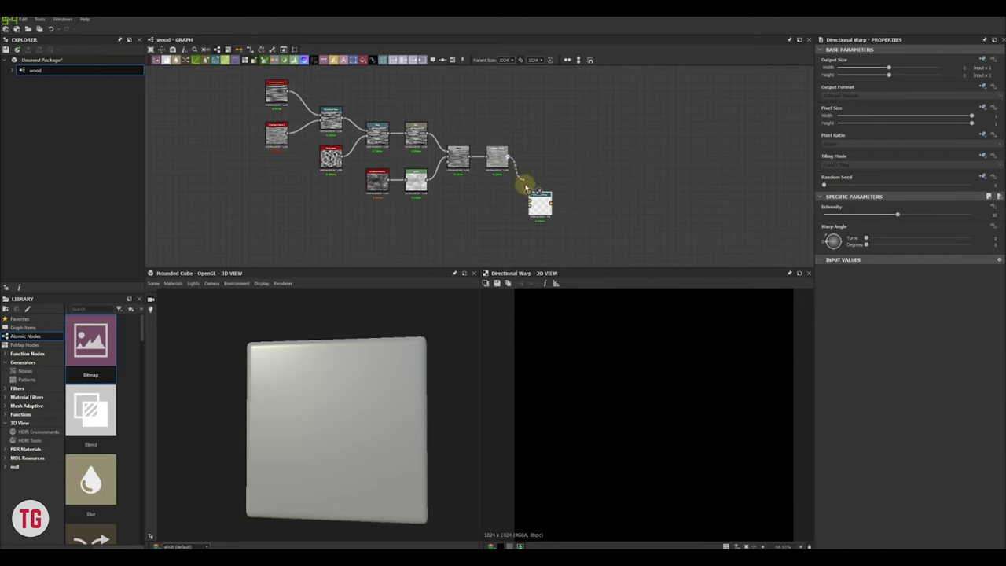
{"action": "left_click_drag", "start_coordinate": [526, 186], "coordinate": [529, 193]}
{"action": "left_click_drag", "start_coordinate": [429, 182], "coordinate": [540, 201]}
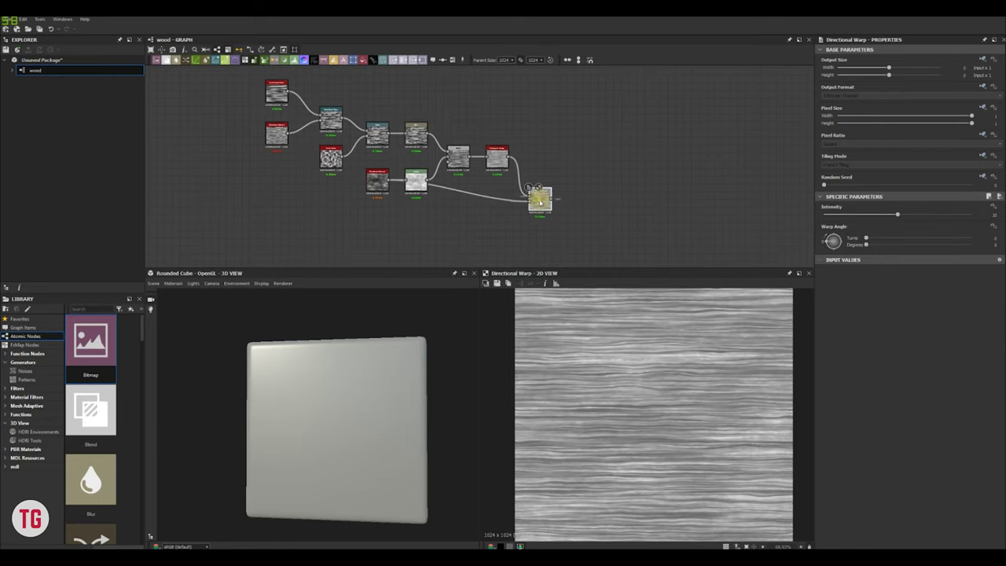
- Set the last Directional Warp's Intensity to about 76
{"action": "left_click_drag", "start_coordinate": [899, 215], "coordinate": [854, 215]}
{"action": "scroll", "coordinate": [737, 333], "scroll_direction": "up", "scroll_amount": 2}
{"action": "scroll", "coordinate": [645, 380], "scroll_direction": "up", "scroll_amount": 2}
{"action": "scroll", "coordinate": [645, 380], "scroll_direction": "down", "scroll_amount": 3}
{"action": "scroll", "coordinate": [710, 430], "scroll_direction": "down", "scroll_amount": 1}
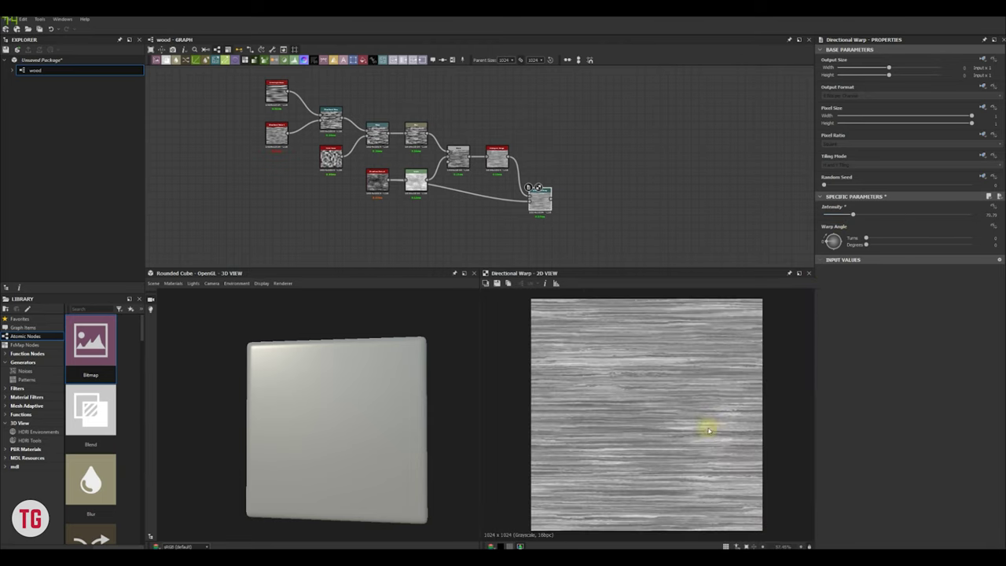
- Replace the last Directional Warp's intensity map with the output of the Directional Noise 4 node
{"action": "scroll", "coordinate": [618, 367], "scroll_direction": "up", "scroll_amount": 2}
{"action": "scroll", "coordinate": [383, 193], "scroll_direction": "up", "scroll_amount": 1}
{"action": "double_click", "coordinate": [258, 129]}
{"action": "left_click_drag", "start_coordinate": [269, 123], "coordinate": [559, 203]}
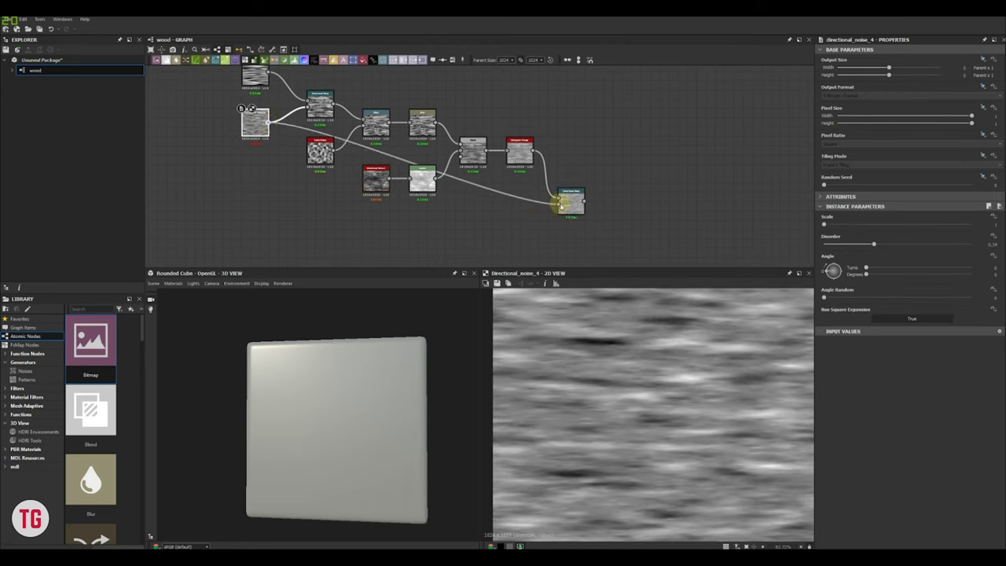
{"action": "double_click", "coordinate": [573, 204]}
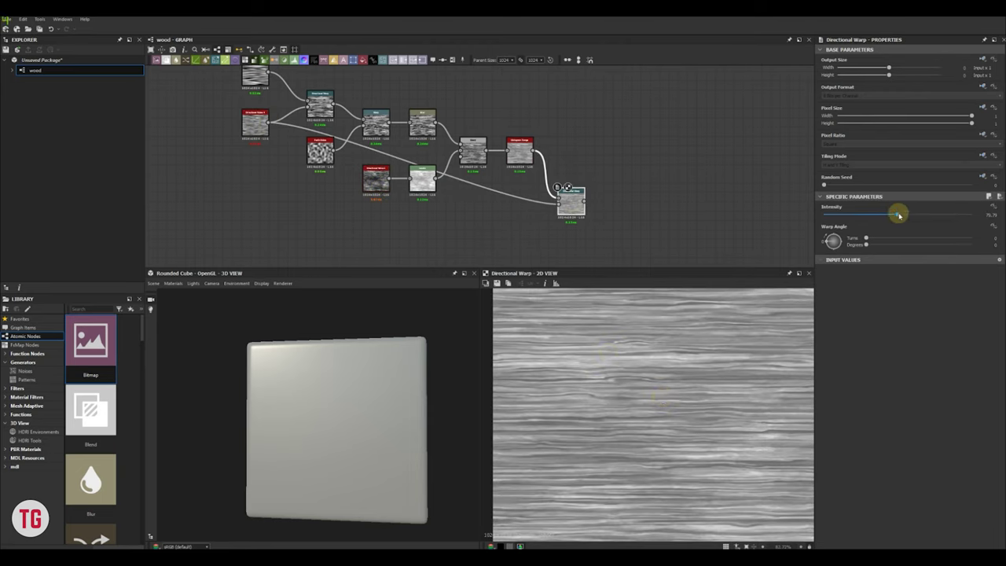
- Set the last Directional Warp's Intensity to about 105
{"action": "mouse_move", "coordinate": [899, 214]}
{"action": "left_mouse_down"}
{"action": "mouse_move", "coordinate": [917, 218]}
{"action": "mouse_move", "coordinate": [906, 214]}
{"action": "left_mouse_up"}
{"action": "scroll", "coordinate": [659, 431], "scroll_direction": "up", "scroll_amount": 1}
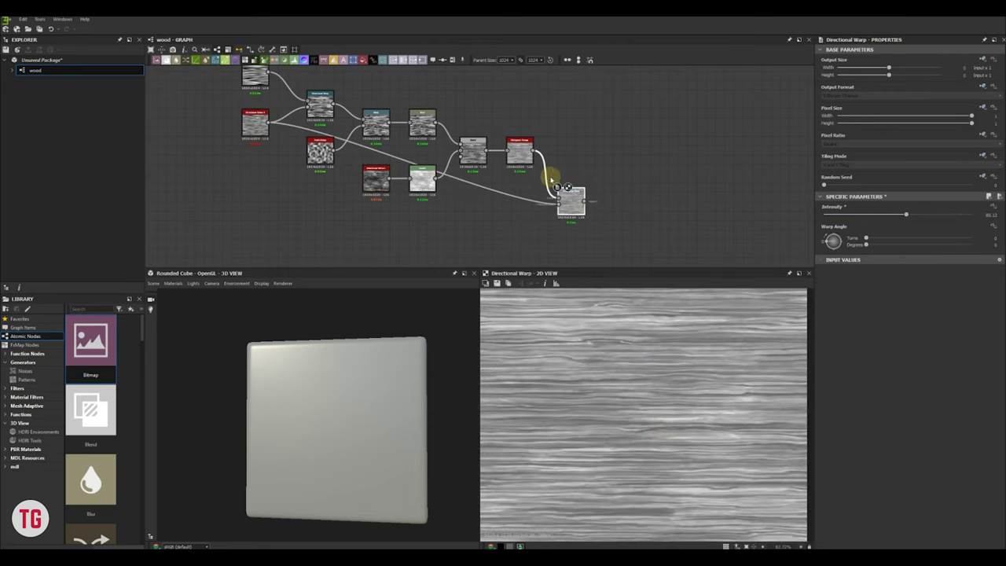
{"action": "scroll", "coordinate": [652, 355], "scroll_direction": "down", "scroll_amount": 2}
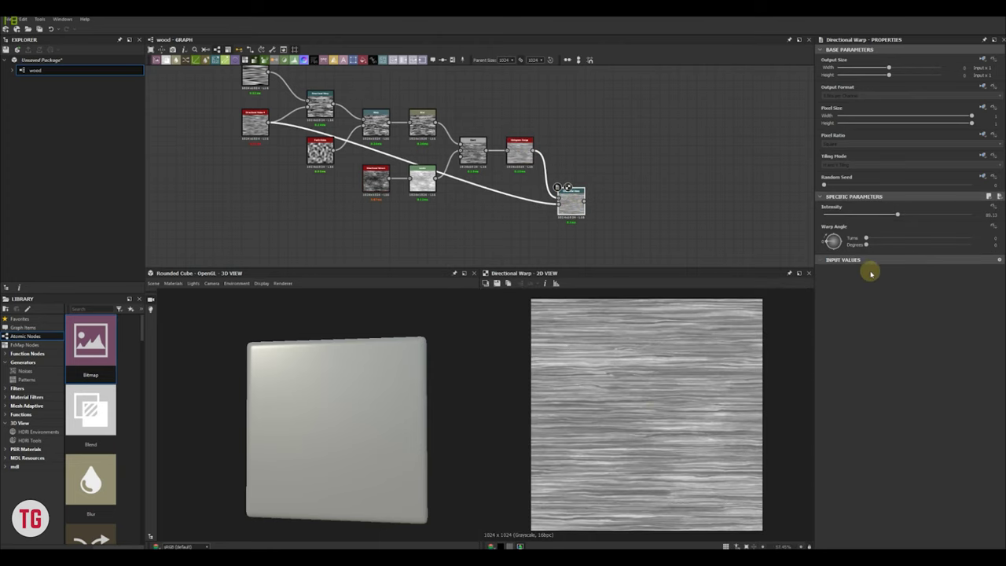
{"action": "left_click_drag", "start_coordinate": [901, 214], "coordinate": [922, 218]}
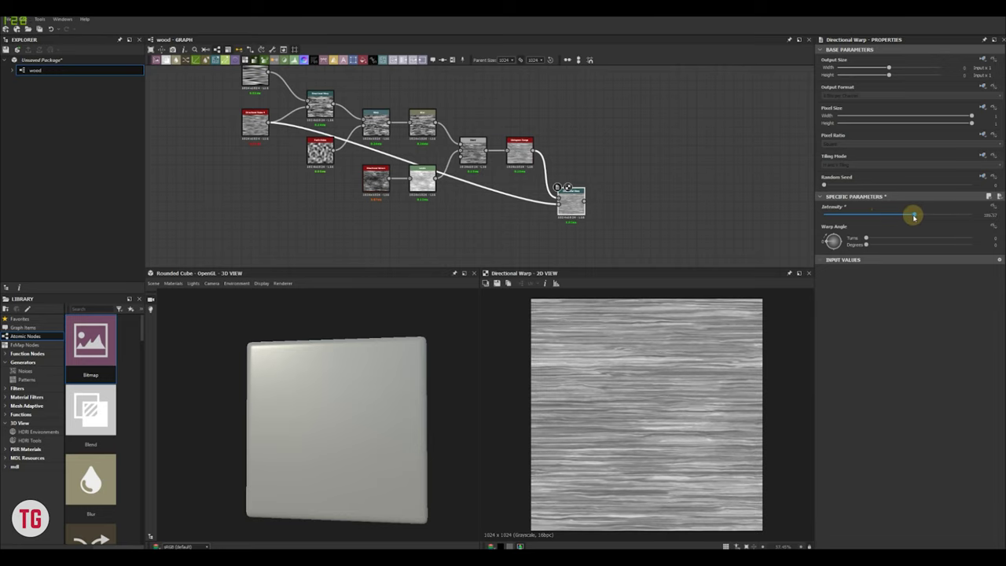
- Enclose all the nodes in a cyan frame titled "Wood"
{"action": "scroll", "coordinate": [589, 218], "scroll_direction": "down", "scroll_amount": 2}
{"action": "middle_click_drag", "start_coordinate": [608, 210], "coordinate": [576, 207]}
{"action": "left_click_drag", "start_coordinate": [258, 99], "coordinate": [578, 228]}
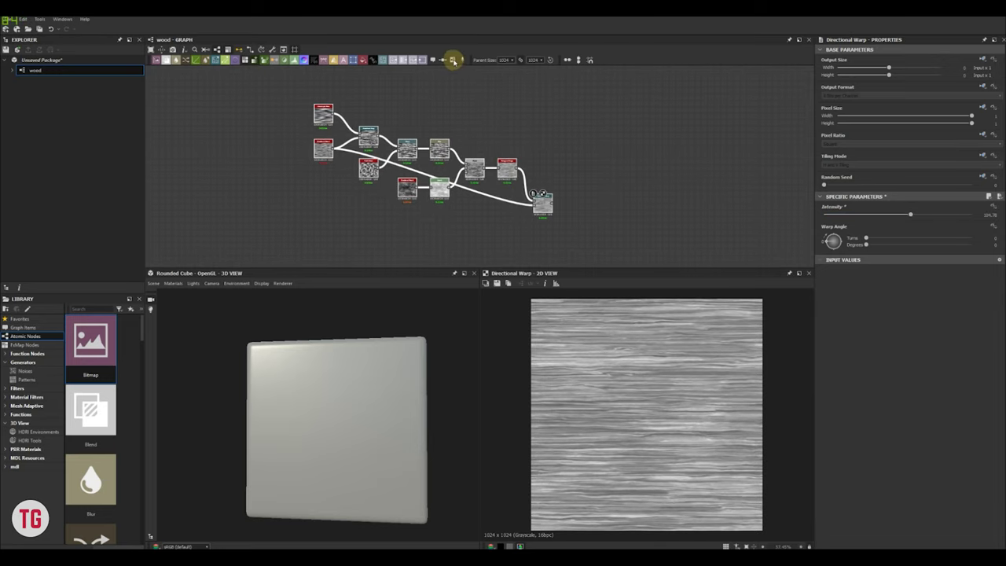
{"action": "left_click", "coordinate": [453, 60]}
{"action": "left_click_drag", "start_coordinate": [845, 88], "coordinate": [787, 89]}
{"action": "type", "text": "Wood"}
{"action": "left_click", "coordinate": [920, 152]}
{"action": "left_click", "coordinate": [611, 189]}
- Add a Dot node inside the Wood frame, above the last Directional Warp
{"action": "scroll", "coordinate": [611, 189], "scroll_direction": "down", "scroll_amount": 1}
{"action": "middle_click_drag", "start_coordinate": [611, 190], "coordinate": [539, 193]}
{"action": "left_click", "coordinate": [442, 60]}
{"action": "scroll", "coordinate": [484, 176], "scroll_direction": "up", "scroll_amount": 3}
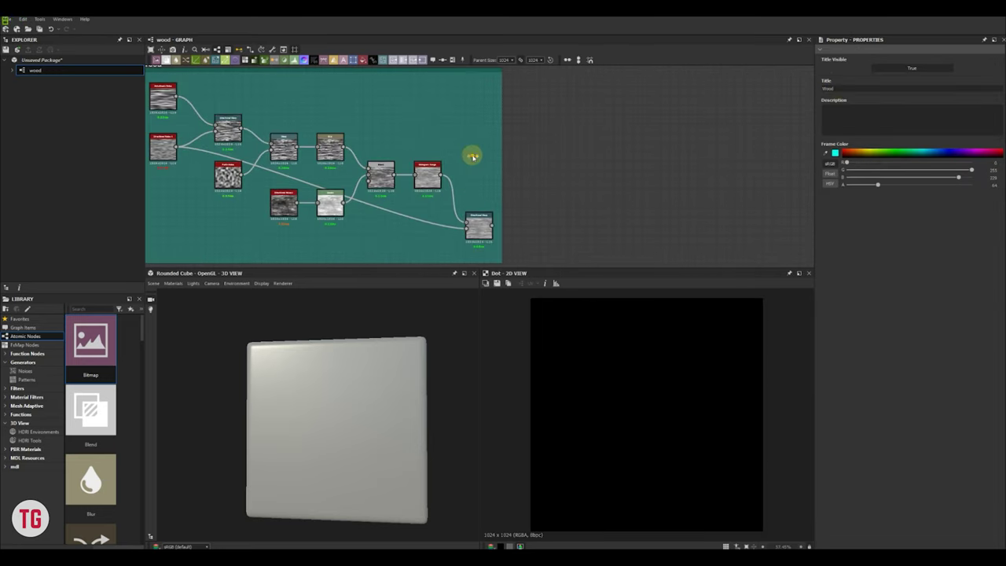
{"action": "scroll", "coordinate": [465, 179], "scroll_direction": "down", "scroll_amount": 3}
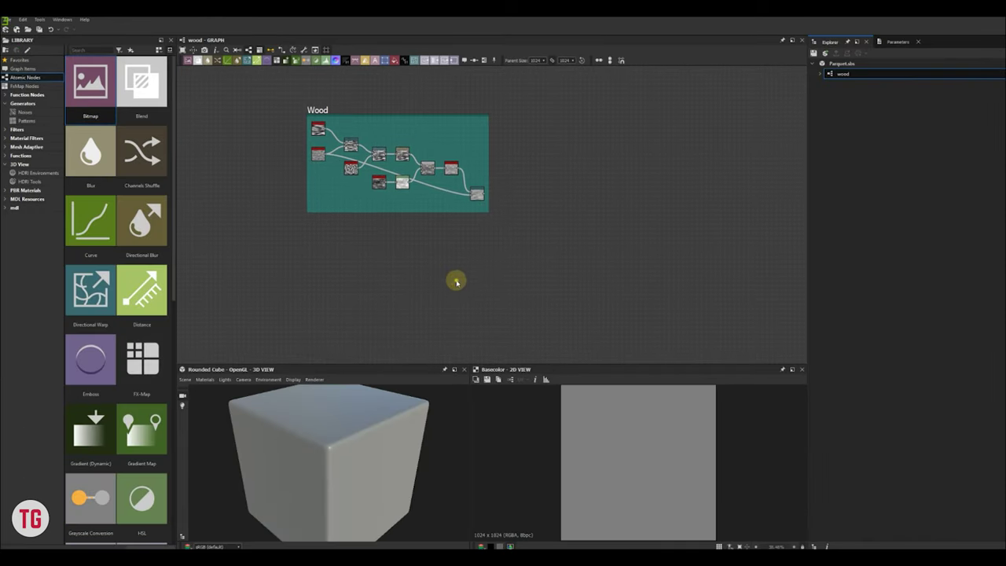
- Add a Gradient Linear 2 node below the Wood frame
{"action": "key", "text": "space"}
{"action": "type", "text": "gradie"}
{"action": "left_click", "coordinate": [488, 358]}
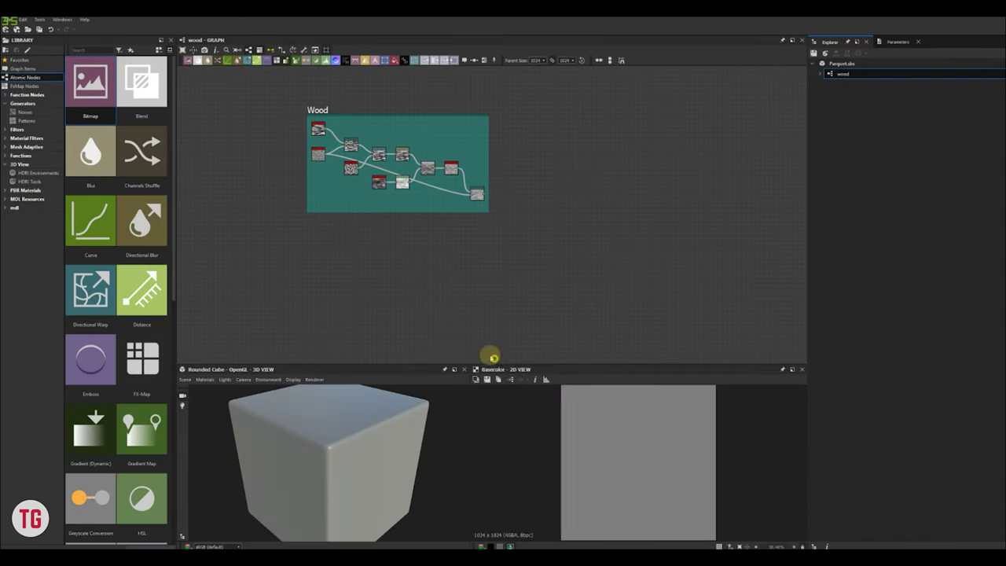
{"action": "left_click_drag", "start_coordinate": [457, 281], "coordinate": [351, 262]}
- Set the Gradient Linear 2 node's Tiling to about 66 to get dense horizontal stripes
{"action": "left_click_drag", "start_coordinate": [819, 229], "coordinate": [997, 227]}
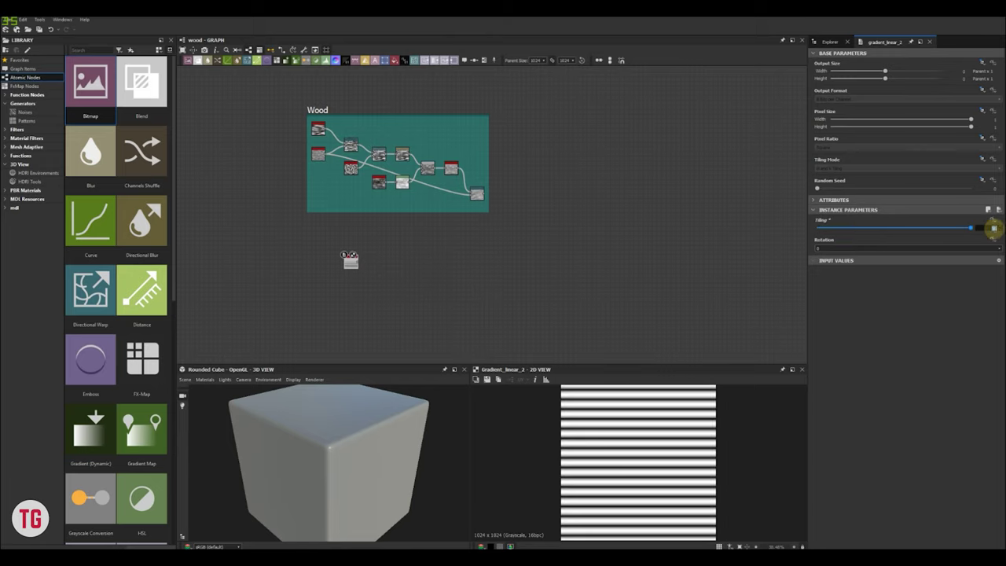
{"action": "left_click_drag", "start_coordinate": [524, 363], "coordinate": [425, 304]}
{"action": "scroll", "coordinate": [352, 264], "scroll_direction": "up", "scroll_amount": 3}
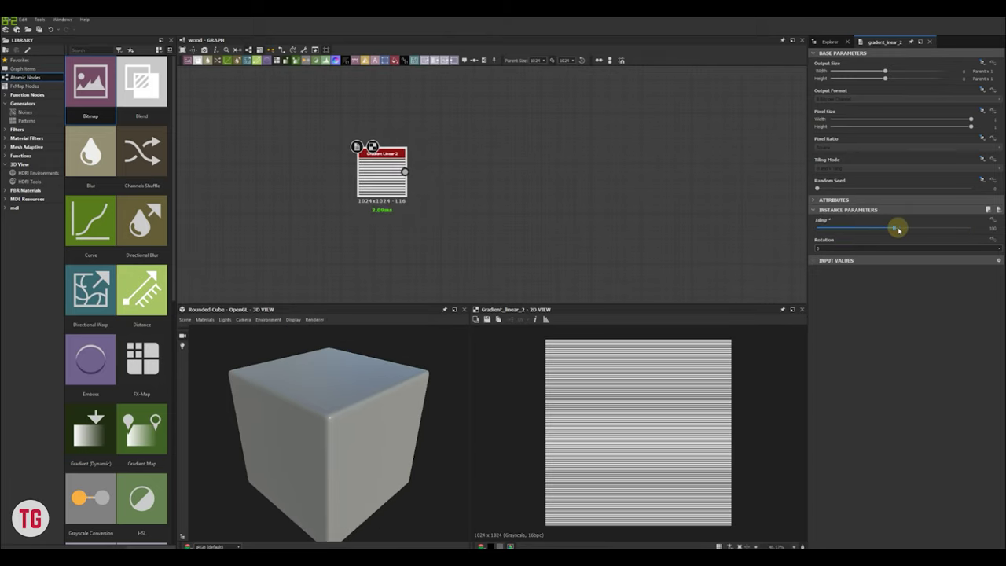
{"action": "left_click_drag", "start_coordinate": [894, 227], "coordinate": [866, 229]}
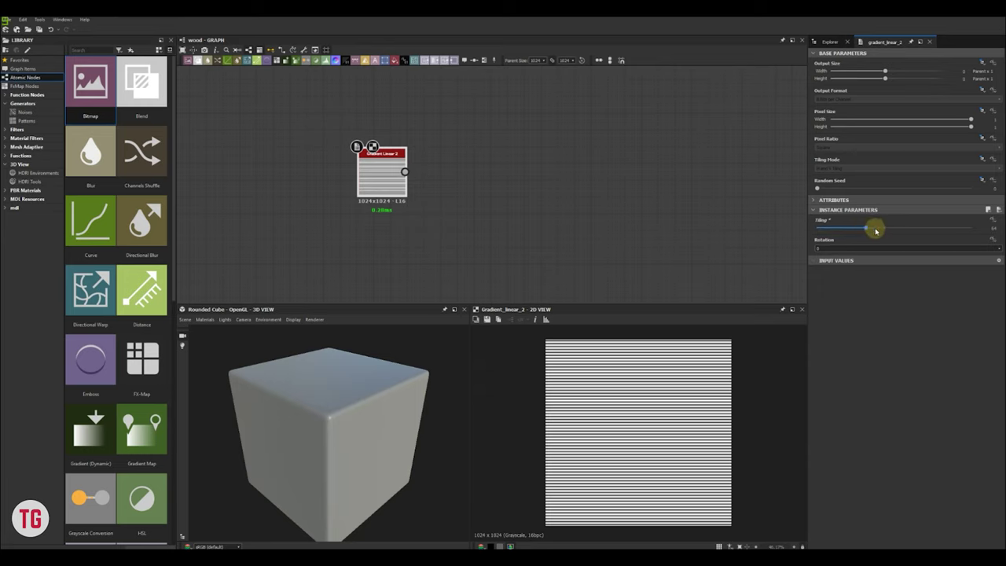
{"action": "scroll", "coordinate": [623, 437], "scroll_direction": "up", "scroll_amount": 2}
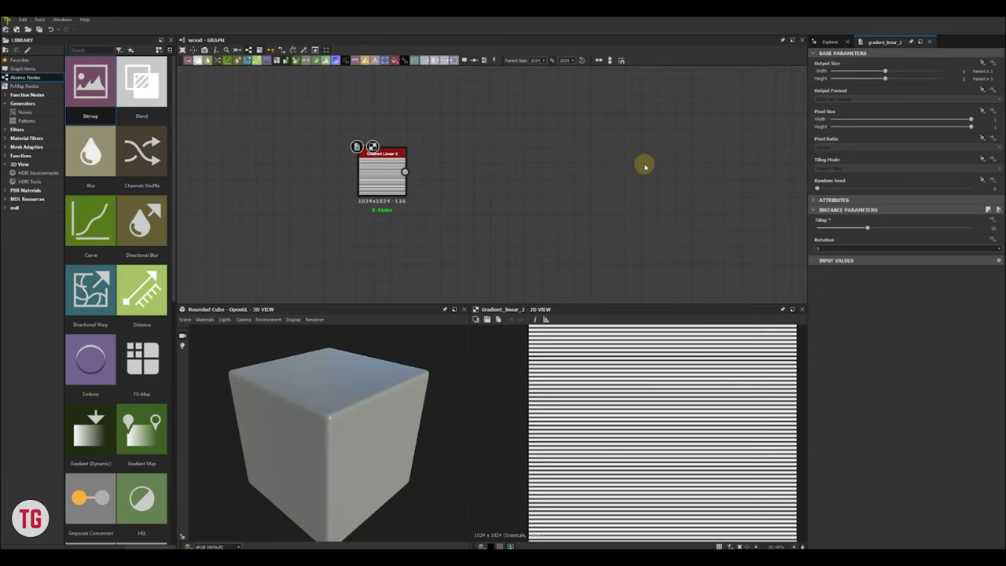
- Add a Perlin Noise node below the Gradient Linear 2
{"action": "key", "text": "space"}
{"action": "type", "text": "perlin"}
{"action": "left_click", "coordinate": [449, 253]}
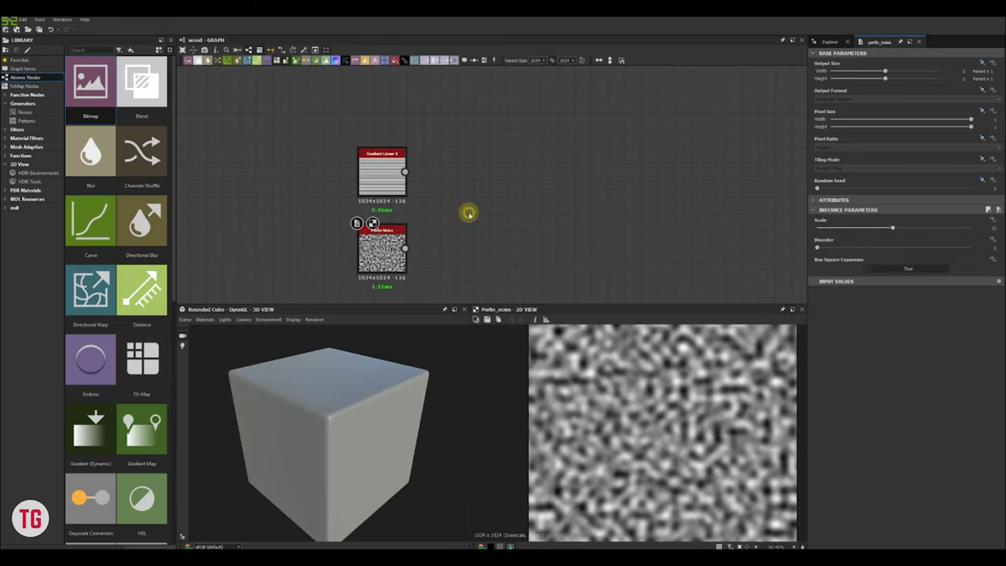
- Add a Directional Warp with Gradient Linear 2 as input and Perlin Noise as intensity map, and increase its Intensity
{"action": "key", "text": "space"}
{"action": "left_click", "coordinate": [508, 239]}
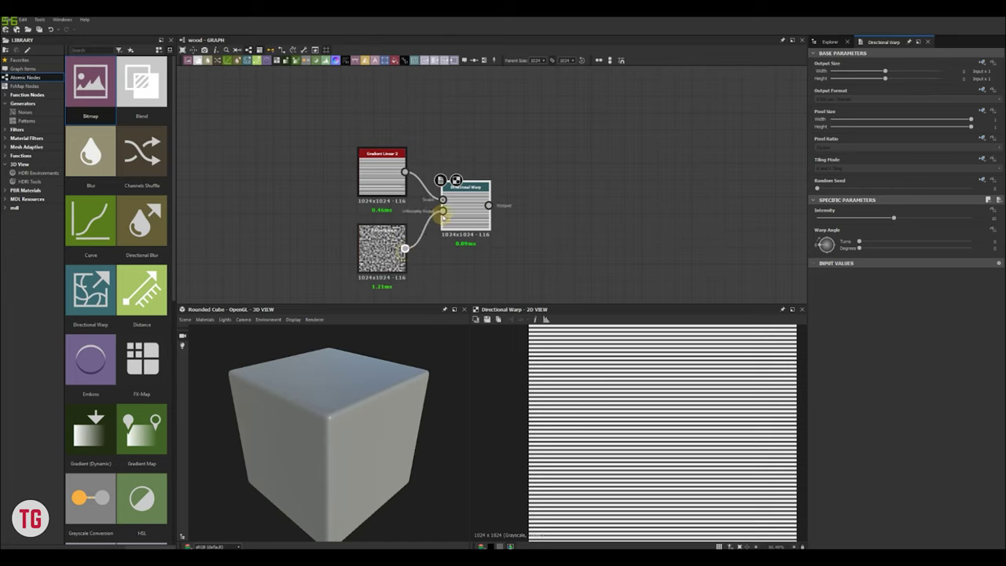
{"action": "left_click_drag", "start_coordinate": [897, 218], "coordinate": [954, 222]}
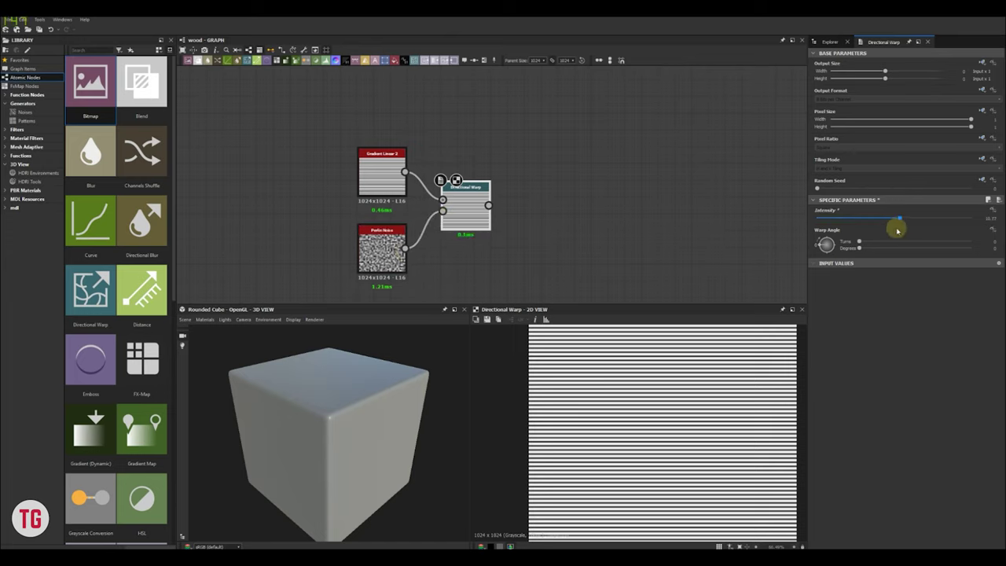
- Set the Perlin Noise node's Scale to 4 and Disorder to about 0.71
{"action": "middle_click_drag", "start_coordinate": [473, 267], "coordinate": [457, 227]}
{"action": "left_click", "coordinate": [381, 221]}
{"action": "double_click", "coordinate": [384, 219]}
{"action": "left_click_drag", "start_coordinate": [894, 227], "coordinate": [928, 251]}
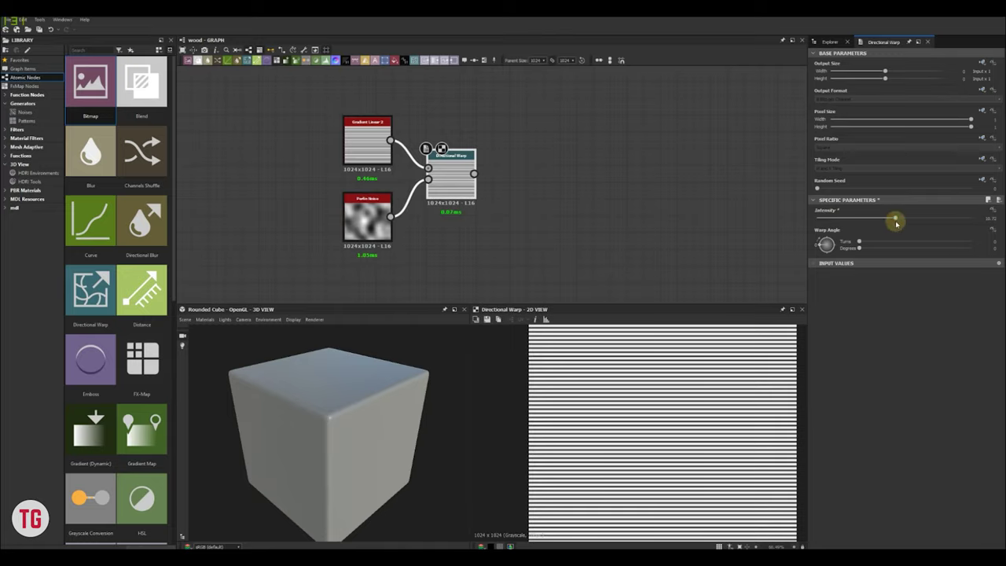
- Raise the Directional Warp's Intensity until the stripes swirl, and enlarge the pattern with a Transformation 2D node after it
{"action": "left_click_drag", "start_coordinate": [897, 222], "coordinate": [882, 243]}
{"action": "left_click_drag", "start_coordinate": [575, 306], "coordinate": [575, 286]}
{"action": "mouse_move", "coordinate": [883, 248]}
{"action": "left_mouse_down"}
{"action": "mouse_move", "coordinate": [895, 245]}
{"action": "mouse_move", "coordinate": [821, 223]}
{"action": "mouse_move", "coordinate": [866, 222]}
{"action": "left_mouse_up"}
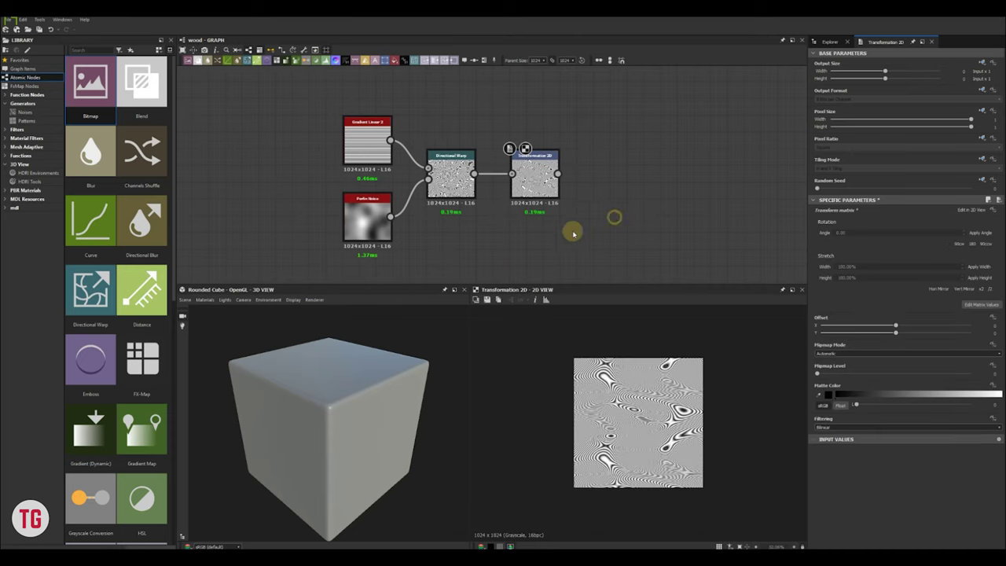
- Add a Levels node after the Transformation 2D
{"action": "middle_click_drag", "start_coordinate": [611, 218], "coordinate": [542, 248]}
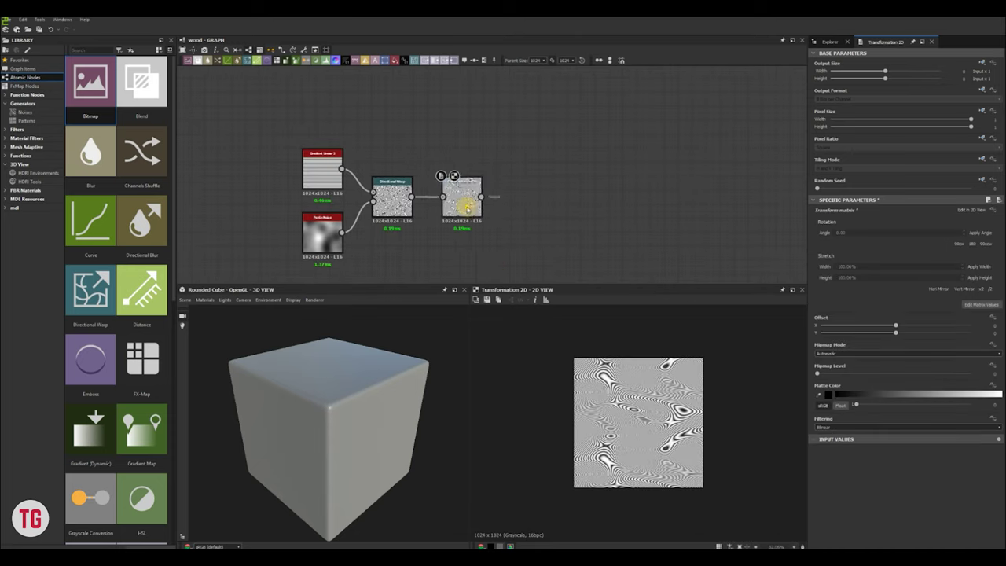
{"action": "key", "text": "space"}
{"action": "type", "text": "lev"}
{"action": "left_click", "coordinate": [497, 222]}
{"action": "scroll", "coordinate": [524, 201], "scroll_direction": "up", "scroll_amount": 2}
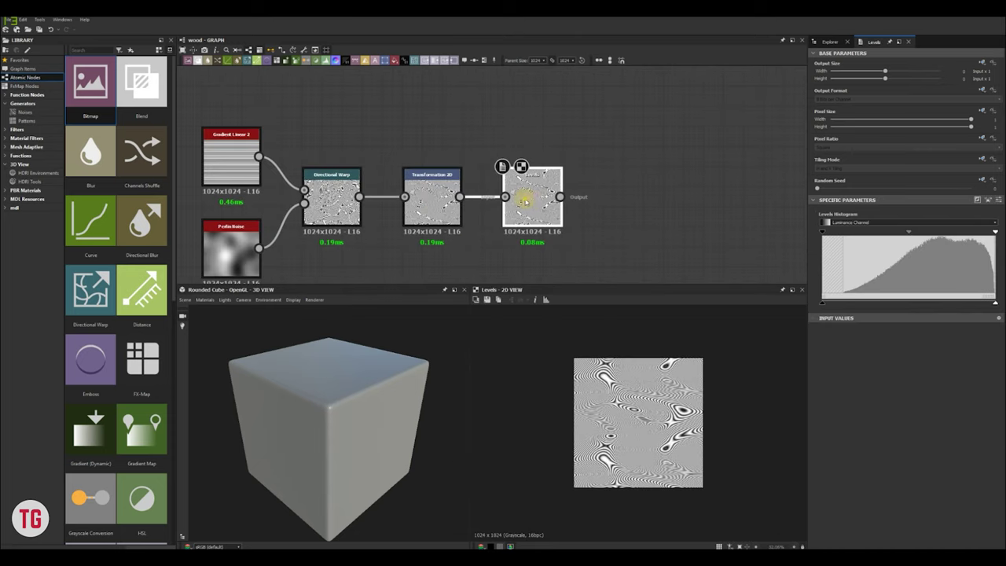
- Darken the pattern by shifting the Levels node's midtone point almost to the white end, keeping the output black level at minimum
{"action": "left_click_drag", "start_coordinate": [908, 231], "coordinate": [994, 233]}
{"action": "scroll", "coordinate": [645, 420], "scroll_direction": "up", "scroll_amount": 4}
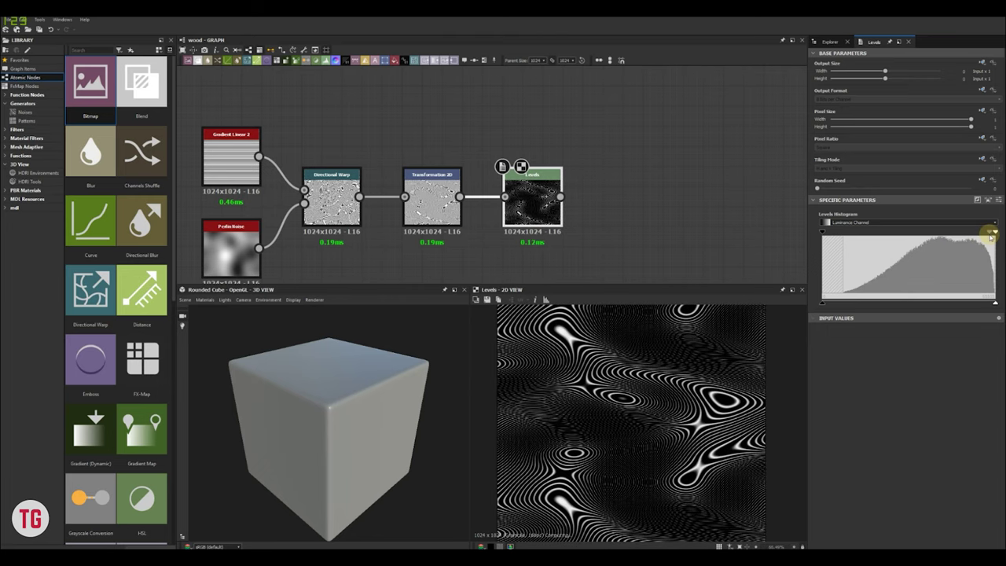
{"action": "left_click_drag", "start_coordinate": [830, 304], "coordinate": [813, 313]}
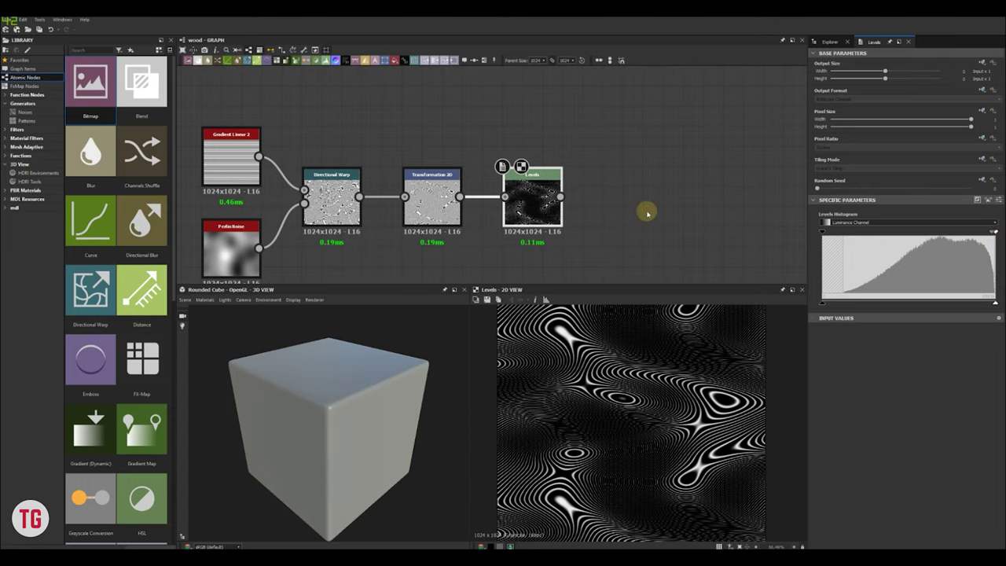
- Add an Edge Detect node after the Levels
{"action": "middle_click_drag", "start_coordinate": [622, 203], "coordinate": [471, 169]}
{"action": "key", "text": "space"}
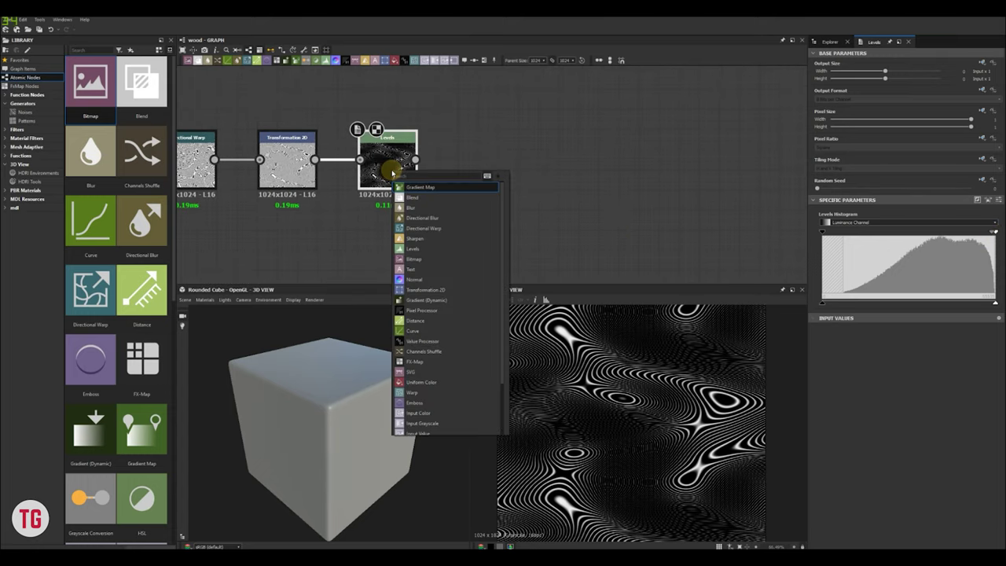
{"action": "type", "text": "edge"}
{"action": "key", "text": "Return"}
- Set the Edge Detect node's Edge Width to 1, Edge Roundness to 0 and Tolerance to 1
{"action": "left_click_drag", "start_coordinate": [827, 228], "coordinate": [817, 249]}
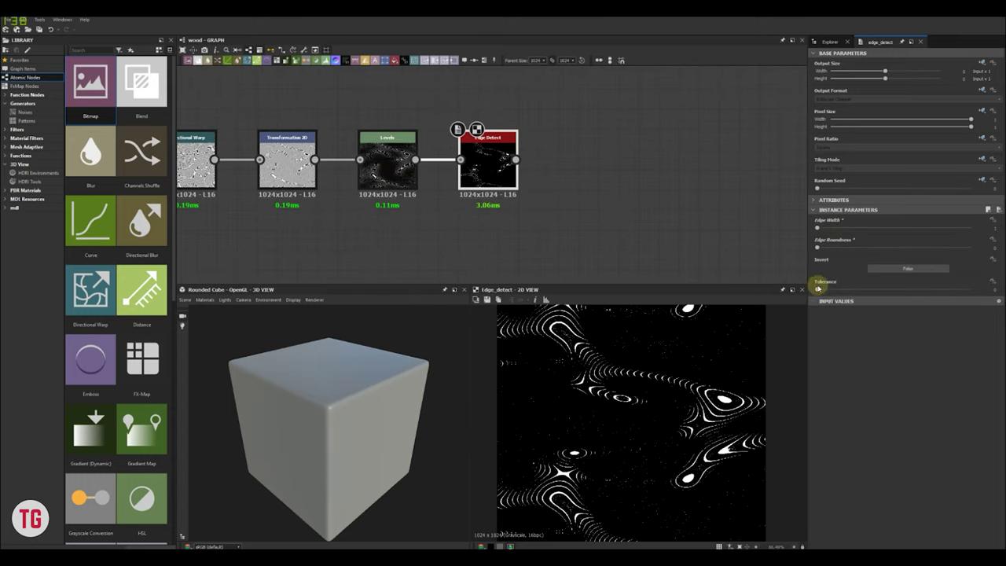
{"action": "left_click_drag", "start_coordinate": [818, 289], "coordinate": [972, 290]}
{"action": "scroll", "coordinate": [609, 375], "scroll_direction": "up", "scroll_amount": 2}
{"action": "middle_click_drag", "start_coordinate": [608, 375], "coordinate": [651, 389]}
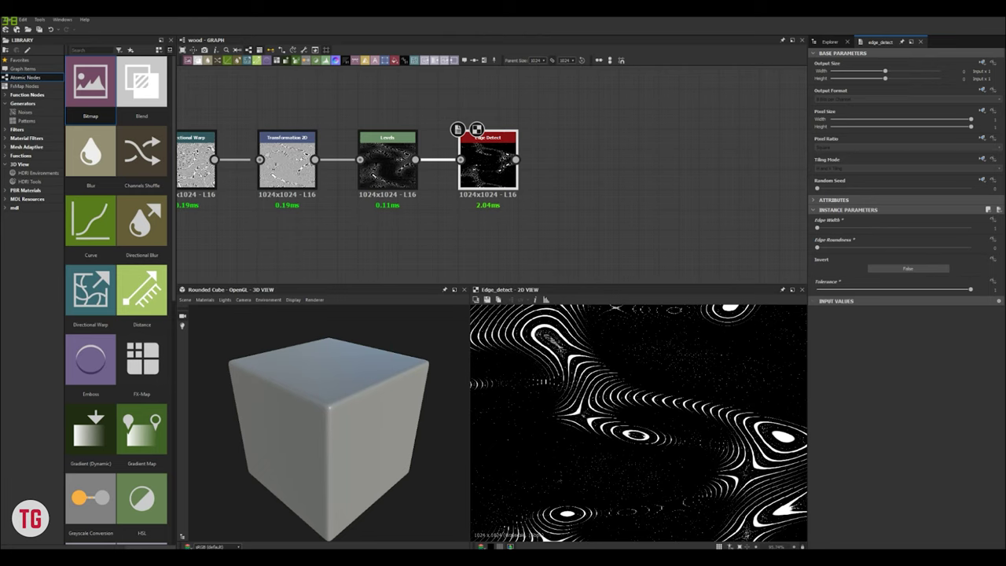
{"action": "scroll", "coordinate": [653, 402], "scroll_direction": "down", "scroll_amount": 2}
- Try to feed the Edge Detect directly from the Transformation 2D instead of the Levels
{"action": "left_click_drag", "start_coordinate": [374, 160], "coordinate": [363, 201]}
{"action": "left_click_drag", "start_coordinate": [315, 160], "coordinate": [461, 159]}
{"action": "scroll", "coordinate": [649, 400], "scroll_direction": "up", "scroll_amount": 2}
{"action": "left_click_drag", "start_coordinate": [406, 200], "coordinate": [461, 159]}
{"action": "left_click_drag", "start_coordinate": [384, 206], "coordinate": [385, 166]}
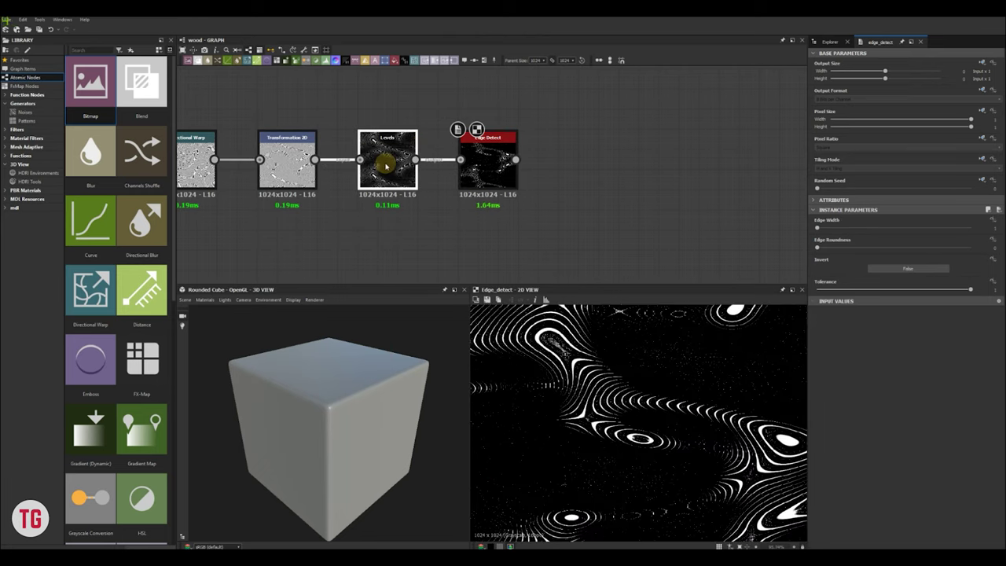
{"action": "left_click_drag", "start_coordinate": [818, 248], "coordinate": [815, 248]}
{"action": "left_click_drag", "start_coordinate": [971, 290], "coordinate": [948, 291]}
- Readjust the Intensity of the Directional Warp feeding the Transformation 2D to reshape the ring pattern
{"action": "middle_click_drag", "start_coordinate": [258, 188], "coordinate": [380, 182]}
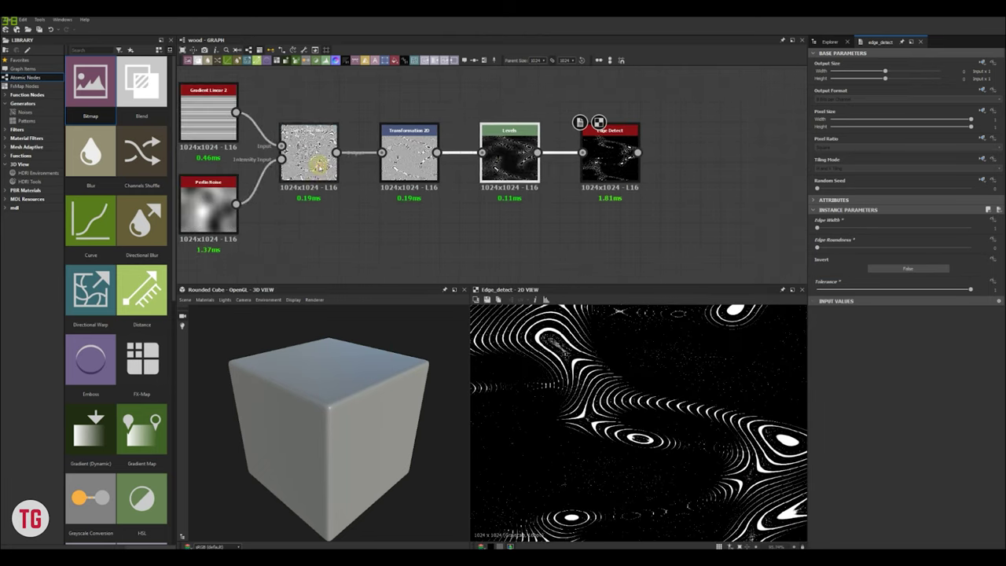
{"action": "left_click", "coordinate": [322, 163]}
{"action": "left_click_drag", "start_coordinate": [873, 219], "coordinate": [898, 241]}
{"action": "scroll", "coordinate": [673, 399], "scroll_direction": "down", "scroll_amount": 3}
{"action": "scroll", "coordinate": [673, 398], "scroll_direction": "up", "scroll_amount": 3}
- Turn on Invert in the Edge Detect node to get black rings on white
{"action": "left_click", "coordinate": [612, 157]}
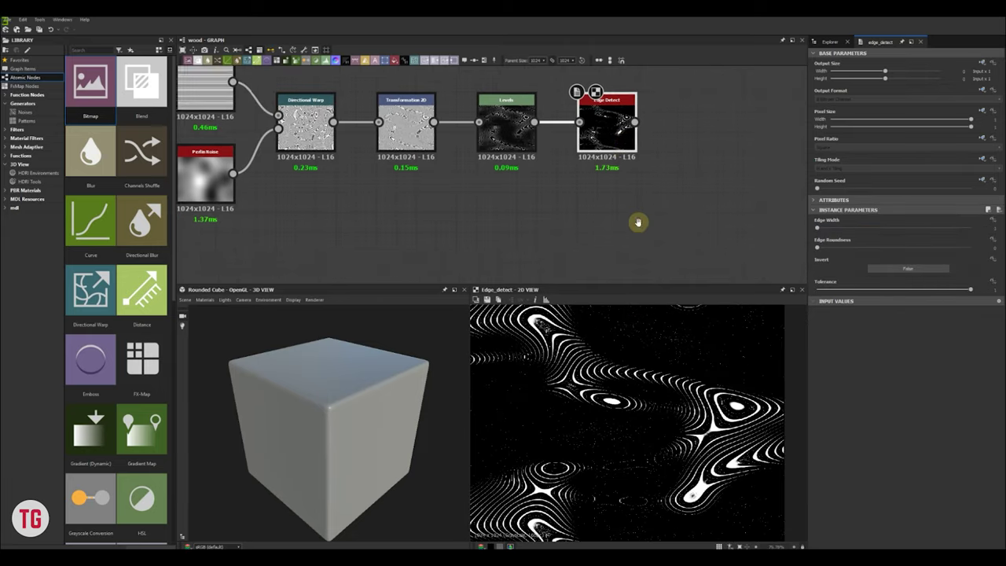
{"action": "middle_click_drag", "start_coordinate": [638, 223], "coordinate": [602, 246]}
{"action": "scroll", "coordinate": [659, 409], "scroll_direction": "down", "scroll_amount": 4}
{"action": "scroll", "coordinate": [590, 183], "scroll_direction": "down", "scroll_amount": 3}
{"action": "left_click", "coordinate": [908, 269]}
{"action": "scroll", "coordinate": [714, 415], "scroll_direction": "up", "scroll_amount": 5}
{"action": "scroll", "coordinate": [629, 393], "scroll_direction": "down", "scroll_amount": 3}
{"action": "key", "text": "f"}
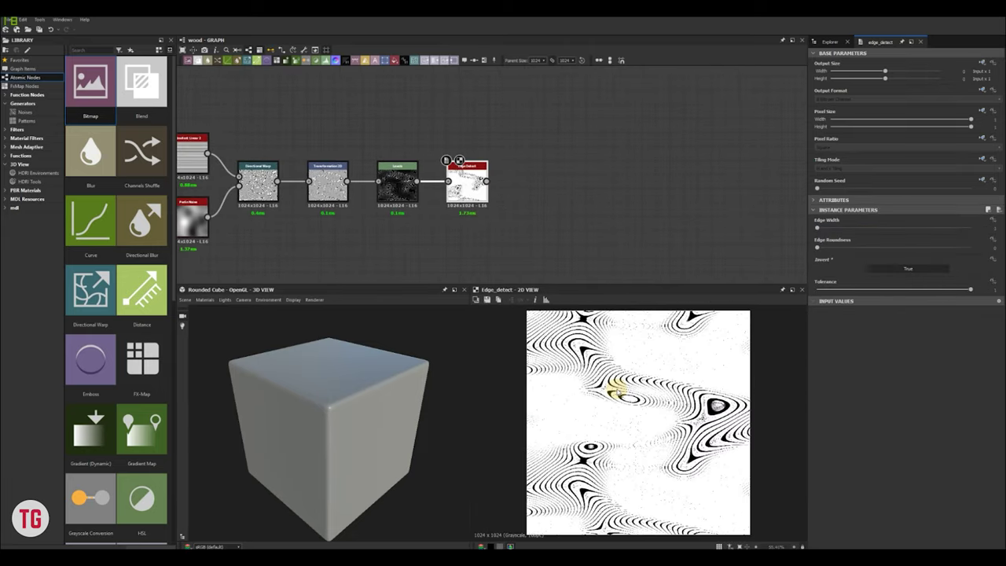
{"action": "scroll", "coordinate": [447, 201], "scroll_direction": "down", "scroll_amount": 1}
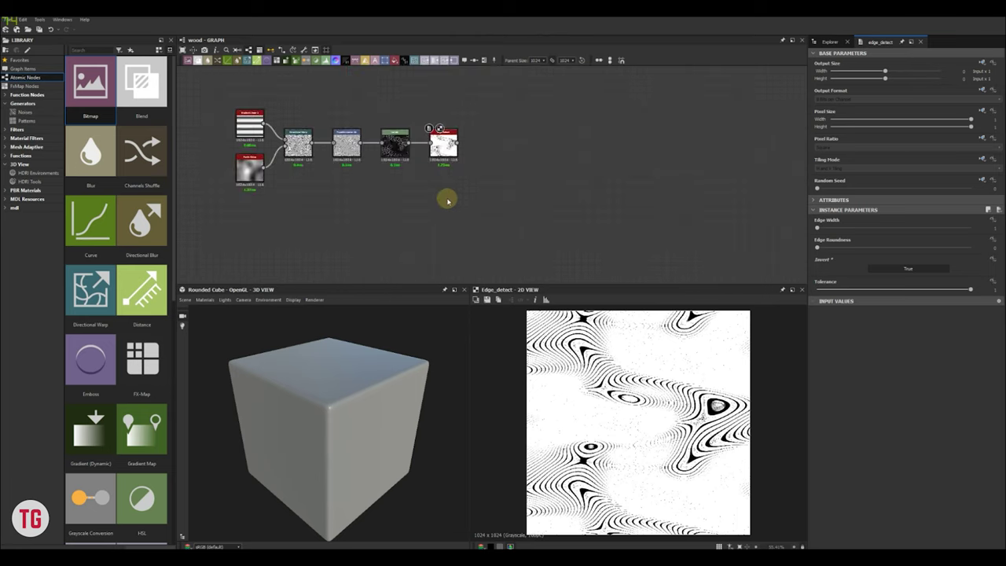
- Add a Uniform Color node below the Edge Detect, in Grayscale mode with a white output color
{"action": "key", "text": "space"}
{"action": "type", "text": "uni"}
{"action": "left_click", "coordinate": [468, 217]}
{"action": "left_click", "coordinate": [956, 219]}
{"action": "left_click_drag", "start_coordinate": [968, 241], "coordinate": [1001, 245]}
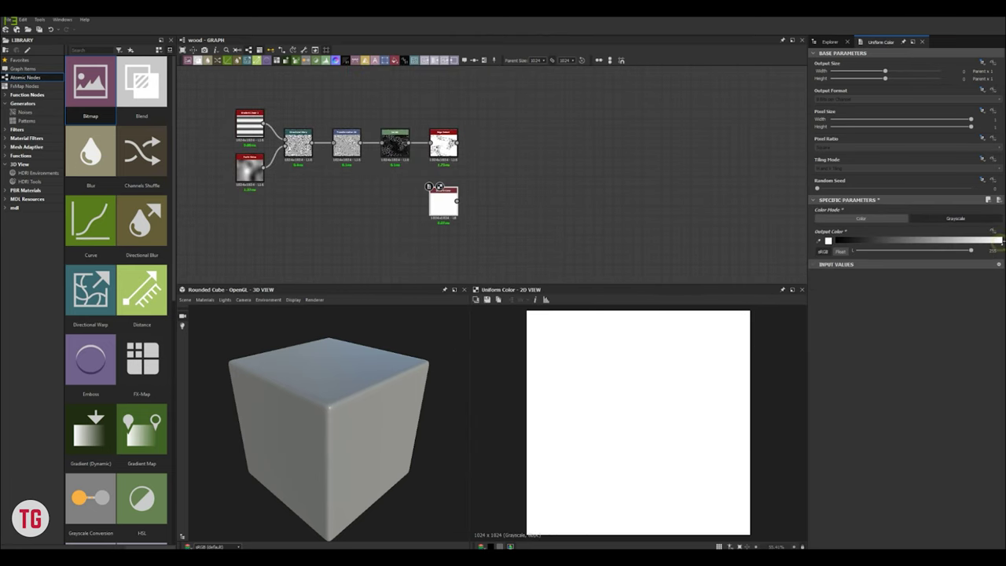
- Add a Blend node with the Edge Detect as foreground and the white Uniform Color as background, and tidy the nodes
{"action": "key", "text": "space"}
{"action": "type", "text": "bl"}
{"action": "key", "text": "Return"}
{"action": "left_click_drag", "start_coordinate": [459, 142], "coordinate": [490, 165]}
{"action": "left_click_drag", "start_coordinate": [457, 201], "coordinate": [488, 171]}
{"action": "left_click_drag", "start_coordinate": [444, 206], "coordinate": [444, 187]}
{"action": "left_click_drag", "start_coordinate": [508, 176], "coordinate": [508, 171]}
- Duplicate the Perlin Noise node and place the copy below the Uniform Color
{"action": "left_click", "coordinate": [278, 155]}
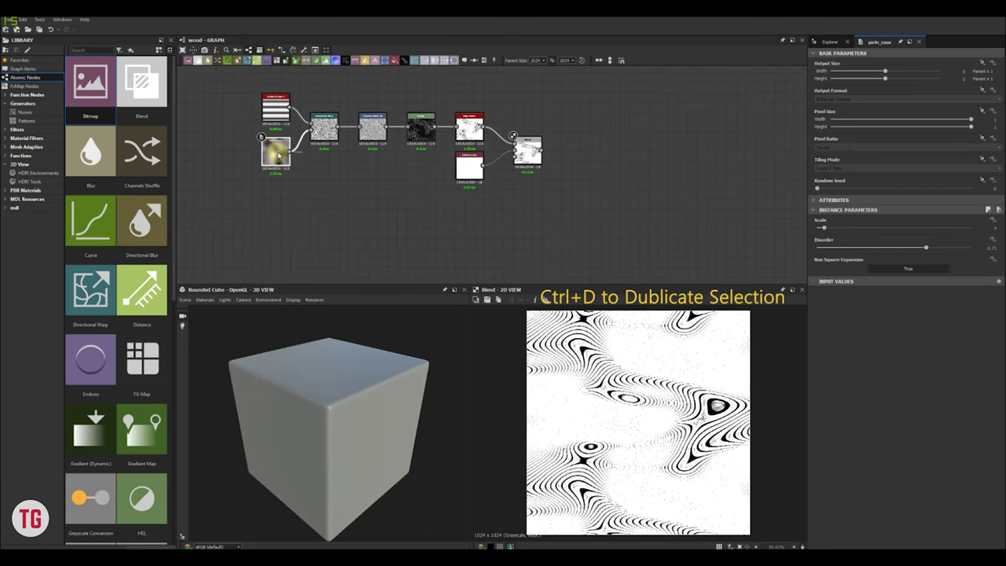
{"action": "key", "text": "ctrl+d"}
{"action": "left_click_drag", "start_coordinate": [492, 177], "coordinate": [475, 218]}
{"action": "middle_click_drag", "start_coordinate": [496, 215], "coordinate": [459, 222]}
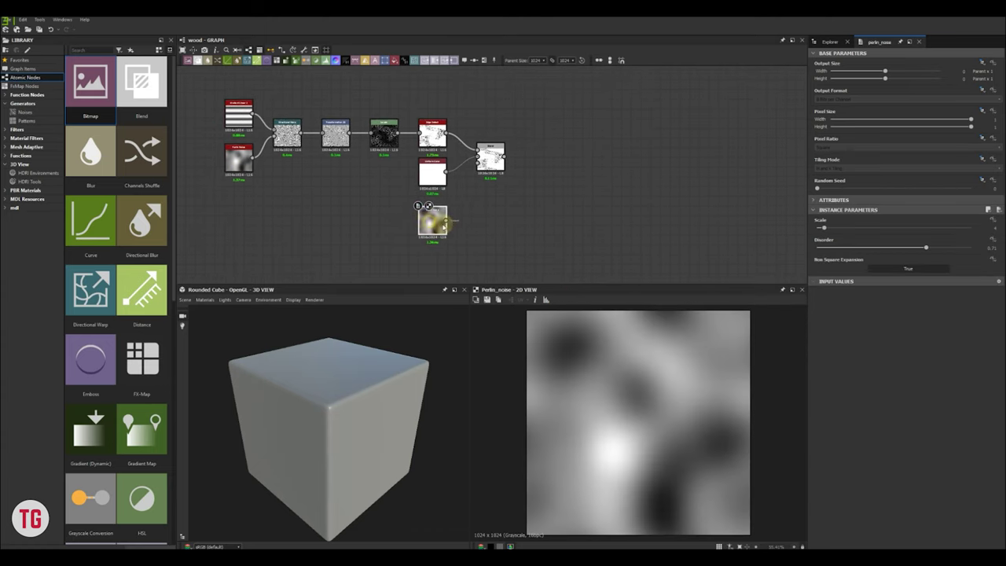
- Add a Levels node after the duplicated Perlin Noise, connect it to the Blend's opacity input and preview the Blend
{"action": "key", "text": "space"}
{"action": "type", "text": "lev"}
{"action": "key", "text": "Return"}
{"action": "left_click_drag", "start_coordinate": [521, 241], "coordinate": [403, 212]}
{"action": "left_click_drag", "start_coordinate": [480, 223], "coordinate": [349, 212]}
{"action": "left_click_drag", "start_coordinate": [387, 230], "coordinate": [388, 240]}
{"action": "double_click", "coordinate": [491, 163]}
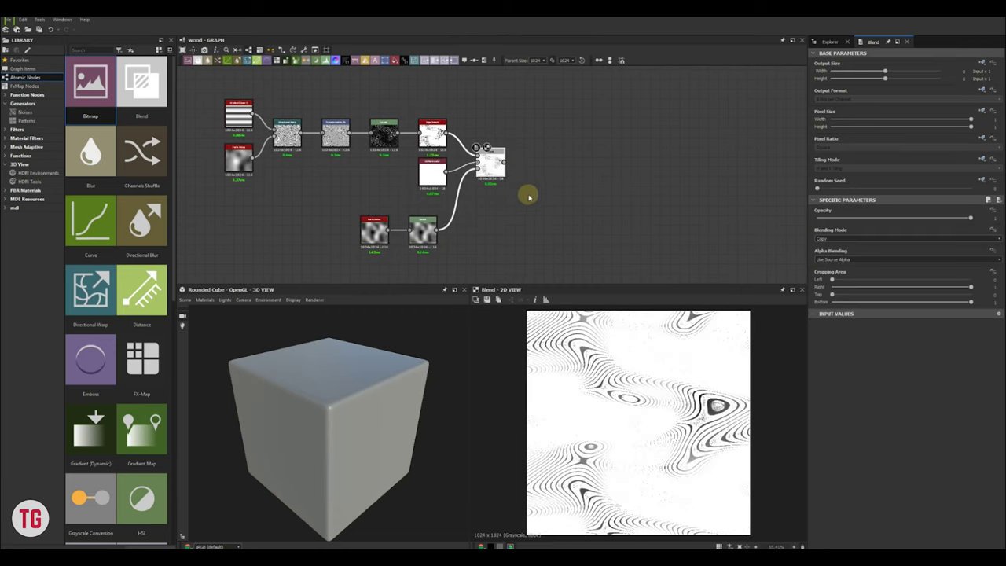
- Narrow the input range of the Levels node after the duplicated Perlin Noise to sharpen the Blend's opacity mask
{"action": "left_click", "coordinate": [374, 230]}
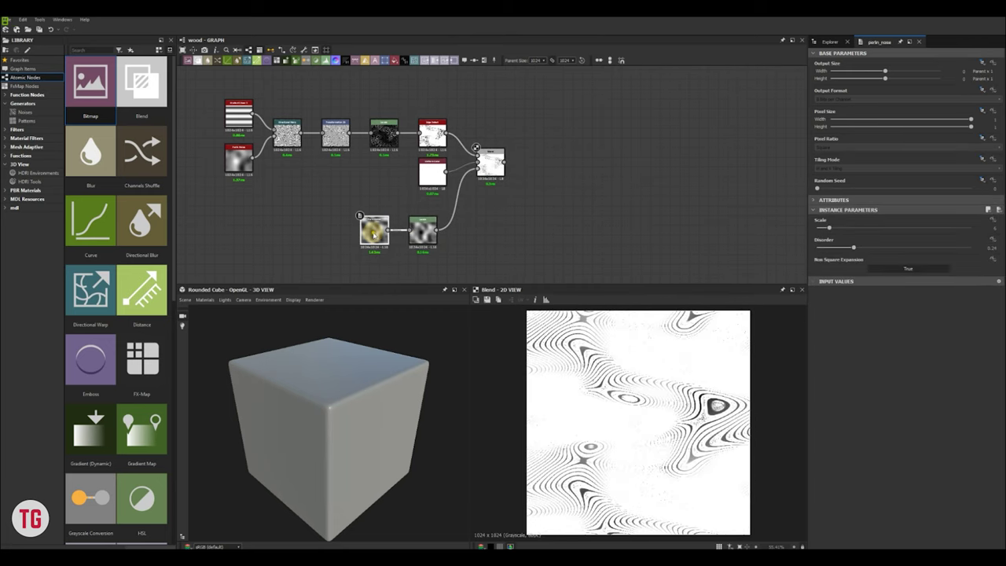
{"action": "left_click", "coordinate": [489, 165]}
{"action": "left_click", "coordinate": [423, 231]}
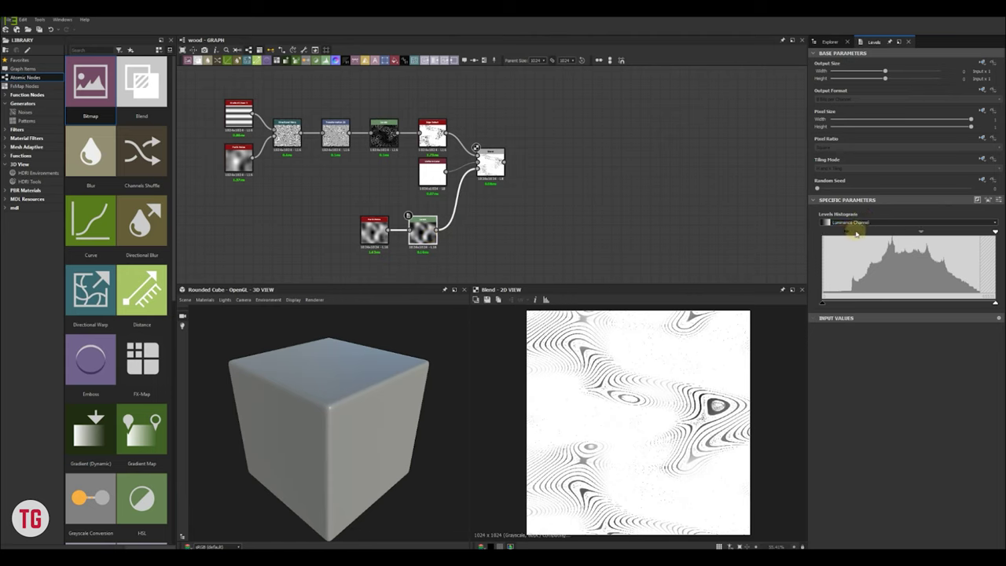
{"action": "left_click_drag", "start_coordinate": [992, 231], "coordinate": [920, 231]}
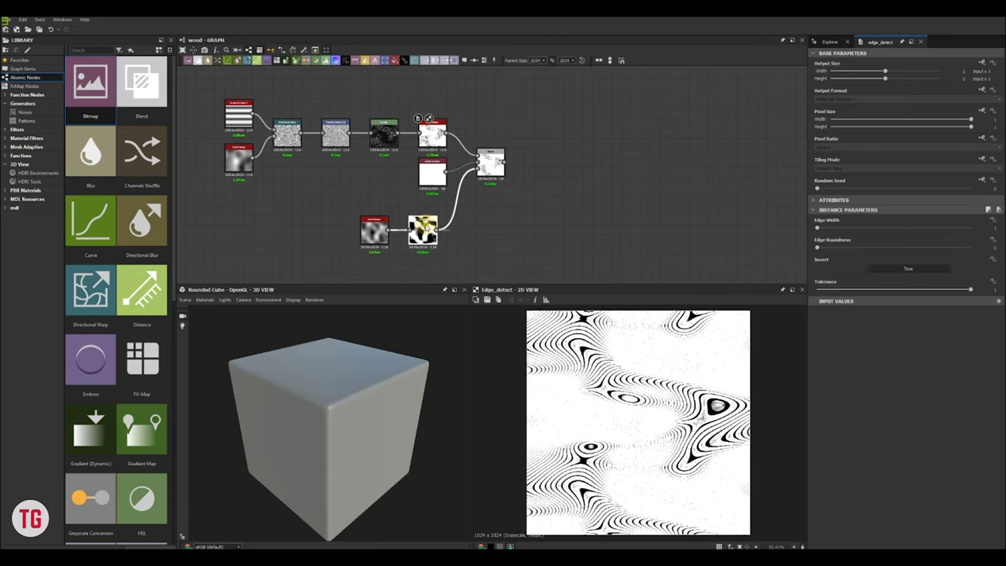
{"action": "left_click", "coordinate": [496, 168]}
{"action": "mouse_move", "coordinate": [954, 215]}
{"action": "left_mouse_down"}
{"action": "mouse_move", "coordinate": [888, 217]}
{"action": "mouse_move", "coordinate": [971, 219]}
{"action": "left_mouse_up"}
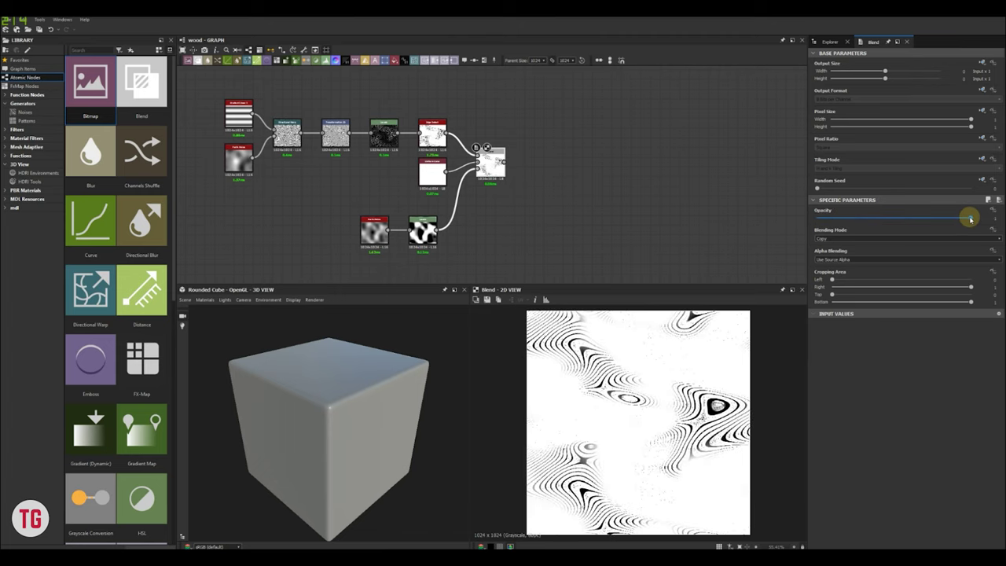
{"action": "left_click", "coordinate": [423, 231]}
{"action": "left_click_drag", "start_coordinate": [824, 304], "coordinate": [777, 302]}
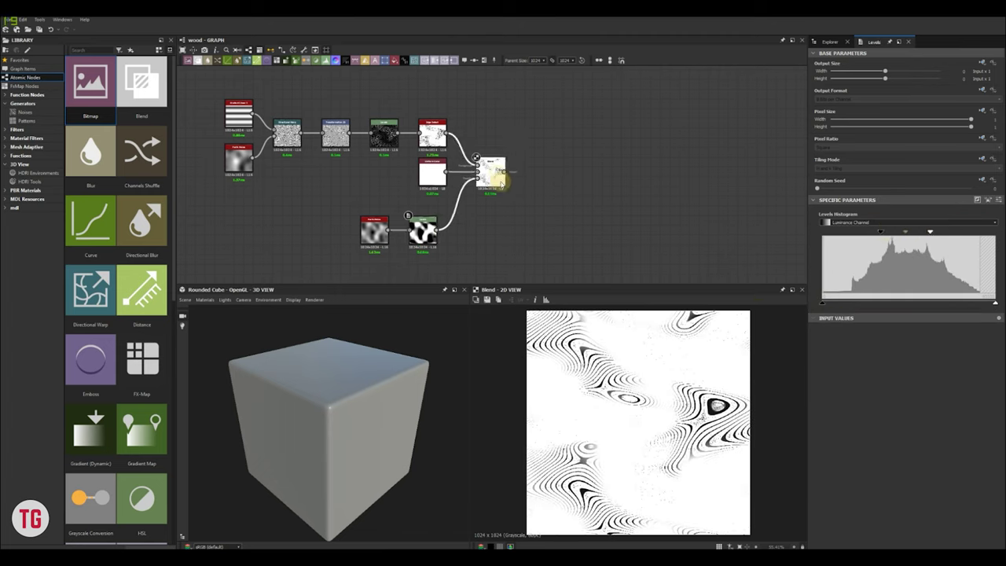
- Move the whole group of ring pattern nodes above the Wood frame
{"action": "scroll", "coordinate": [531, 225], "scroll_direction": "down", "scroll_amount": 5}
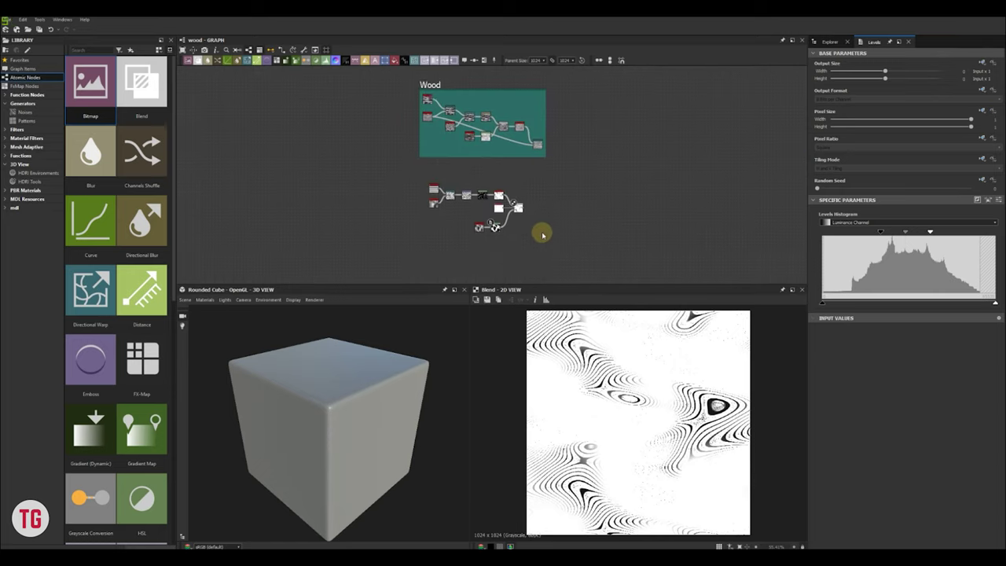
{"action": "middle_click_drag", "start_coordinate": [541, 233], "coordinate": [497, 258]}
{"action": "left_click_drag", "start_coordinate": [508, 261], "coordinate": [381, 203]}
{"action": "middle_click_drag", "start_coordinate": [502, 221], "coordinate": [494, 236]}
{"action": "left_click_drag", "start_coordinate": [470, 246], "coordinate": [486, 98]}
{"action": "middle_click_drag", "start_coordinate": [490, 113], "coordinate": [492, 180]}
{"action": "left_click_drag", "start_coordinate": [486, 163], "coordinate": [464, 150]}
- Add a Directional Warp after the ring pattern's Blend and feed the Wood frame's final output into its intensity input
{"action": "scroll", "coordinate": [472, 157], "scroll_direction": "up", "scroll_amount": 5}
{"action": "middle_click_drag", "start_coordinate": [467, 149], "coordinate": [477, 170]}
{"action": "key", "text": "space"}
{"action": "type", "text": "dir"}
{"action": "left_click", "coordinate": [504, 195]}
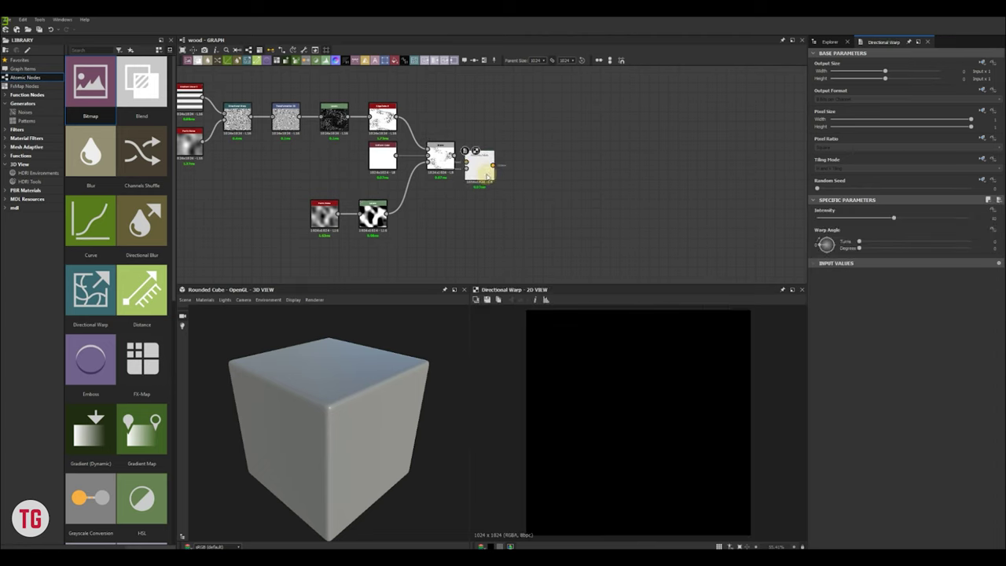
{"action": "left_click_drag", "start_coordinate": [479, 163], "coordinate": [537, 162]}
{"action": "left_click_drag", "start_coordinate": [454, 156], "coordinate": [524, 160]}
{"action": "scroll", "coordinate": [539, 190], "scroll_direction": "down", "scroll_amount": 5}
{"action": "scroll", "coordinate": [535, 276], "scroll_direction": "up", "scroll_amount": 3}
{"action": "middle_click_drag", "start_coordinate": [535, 277], "coordinate": [504, 229]}
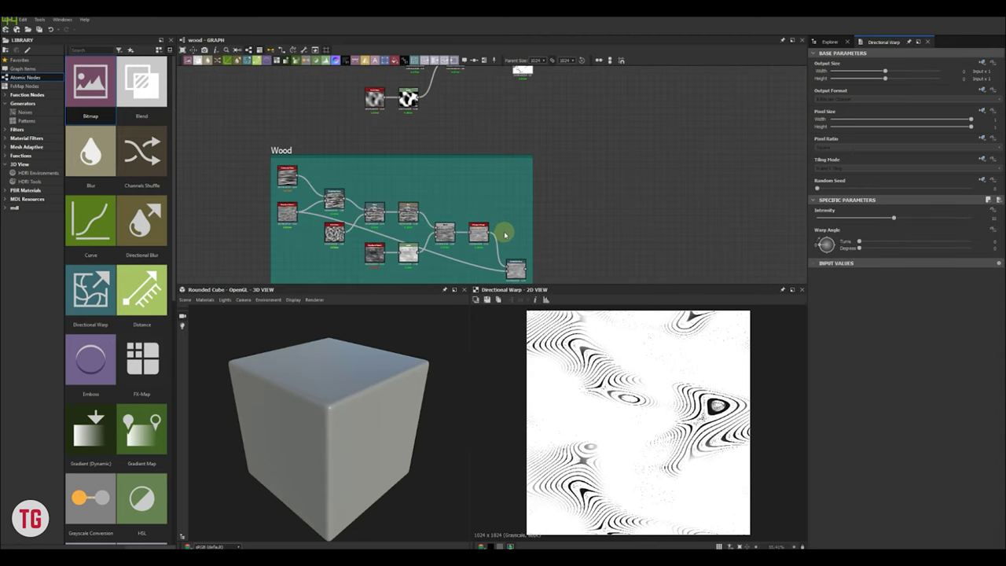
{"action": "scroll", "coordinate": [505, 234], "scroll_direction": "down", "scroll_amount": 3}
{"action": "double_click", "coordinate": [513, 261]}
{"action": "left_click_drag", "start_coordinate": [517, 128], "coordinate": [512, 120]}
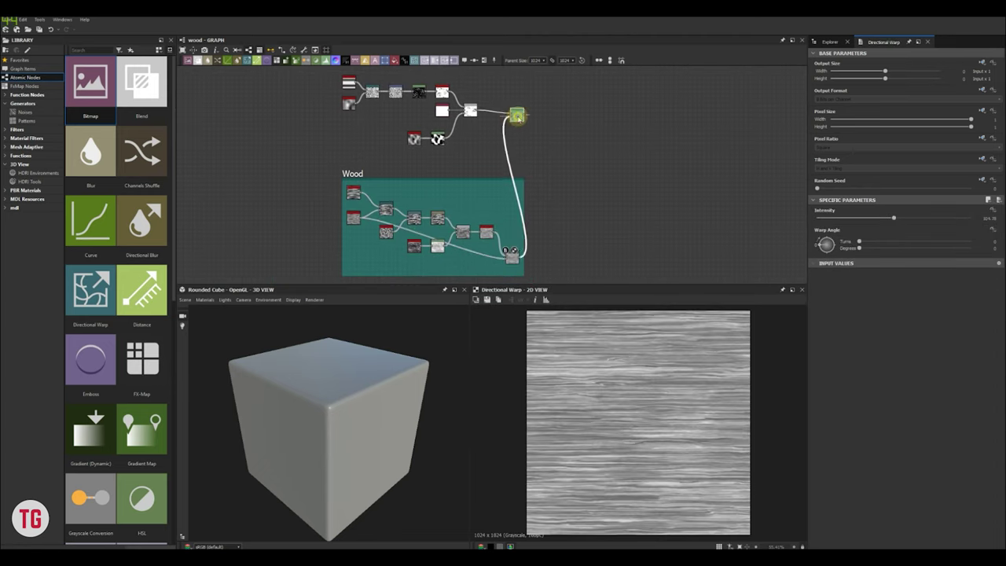
- Set the Directional Warp's intensity to about 15 and check the warped rings up close and tiled
{"action": "scroll", "coordinate": [519, 123], "scroll_direction": "up", "scroll_amount": 5}
{"action": "left_click", "coordinate": [551, 184]}
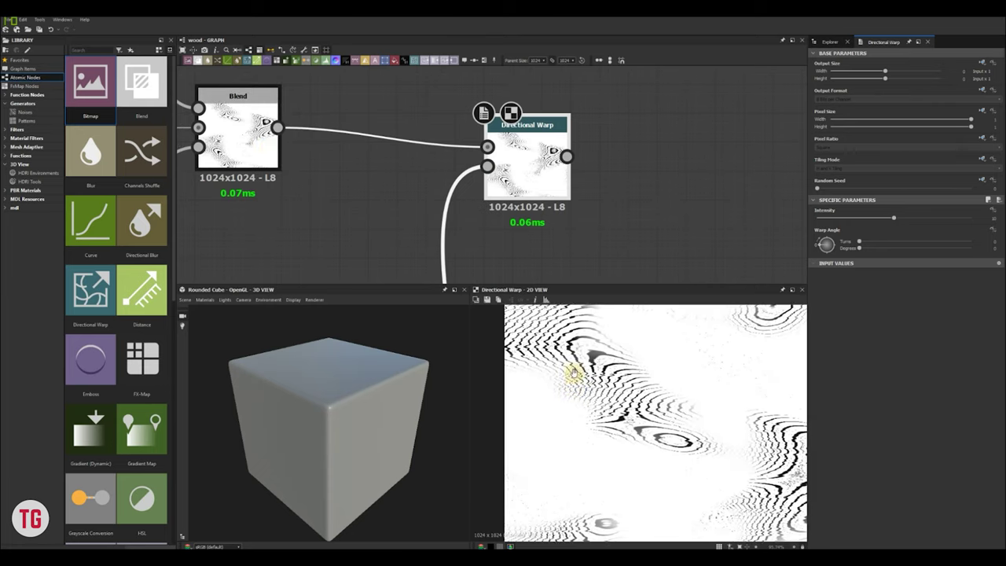
{"action": "left_click_drag", "start_coordinate": [898, 218], "coordinate": [930, 218]}
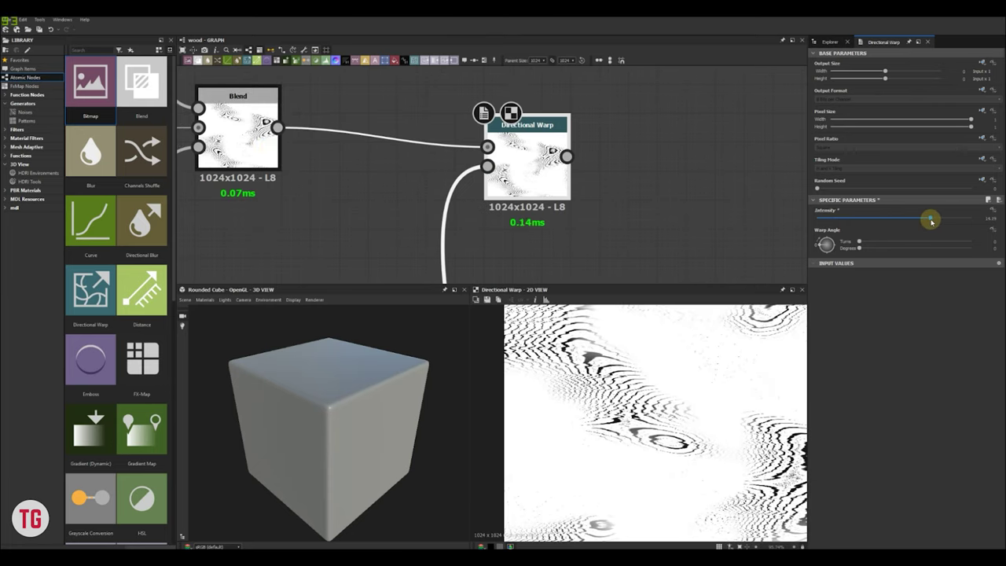
{"action": "left_click_drag", "start_coordinate": [859, 247], "coordinate": [826, 251]}
{"action": "scroll", "coordinate": [636, 414], "scroll_direction": "down", "scroll_amount": 6}
{"action": "scroll", "coordinate": [636, 414], "scroll_direction": "up", "scroll_amount": 2}
{"action": "scroll", "coordinate": [618, 378], "scroll_direction": "down", "scroll_amount": 3}
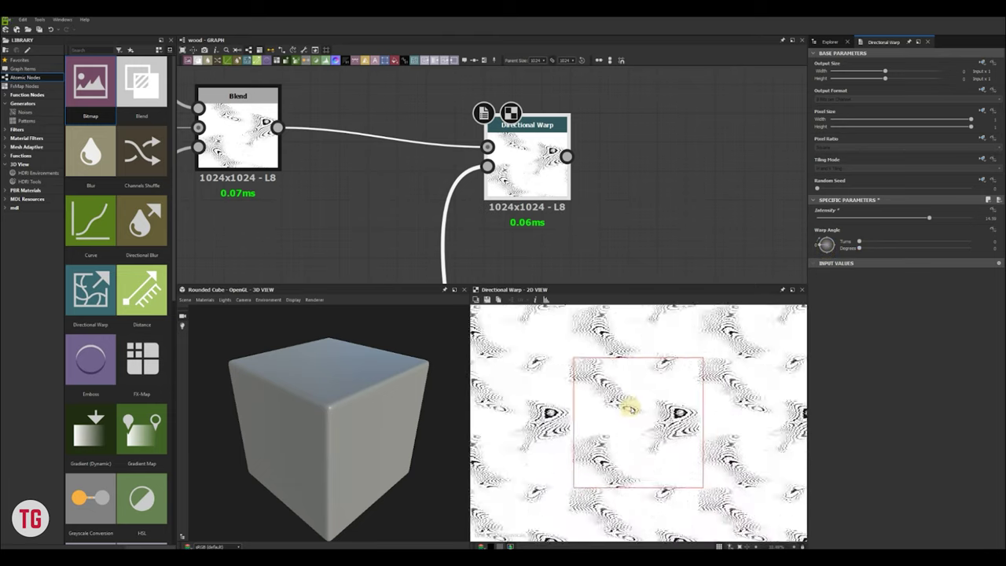
{"action": "scroll", "coordinate": [575, 204], "scroll_direction": "down", "scroll_amount": 4}
{"action": "middle_click_drag", "start_coordinate": [575, 205], "coordinate": [576, 216]}
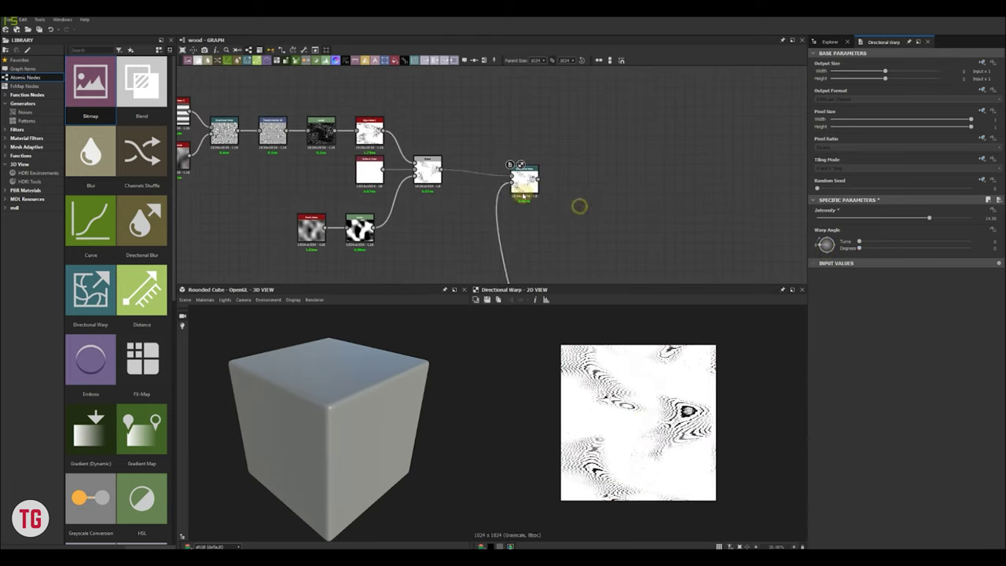
- Add a Directional Blur node after the Directional Warp
{"action": "middle_click_drag", "start_coordinate": [556, 184], "coordinate": [506, 175]}
{"action": "key", "text": "space"}
{"action": "type", "text": "dir"}
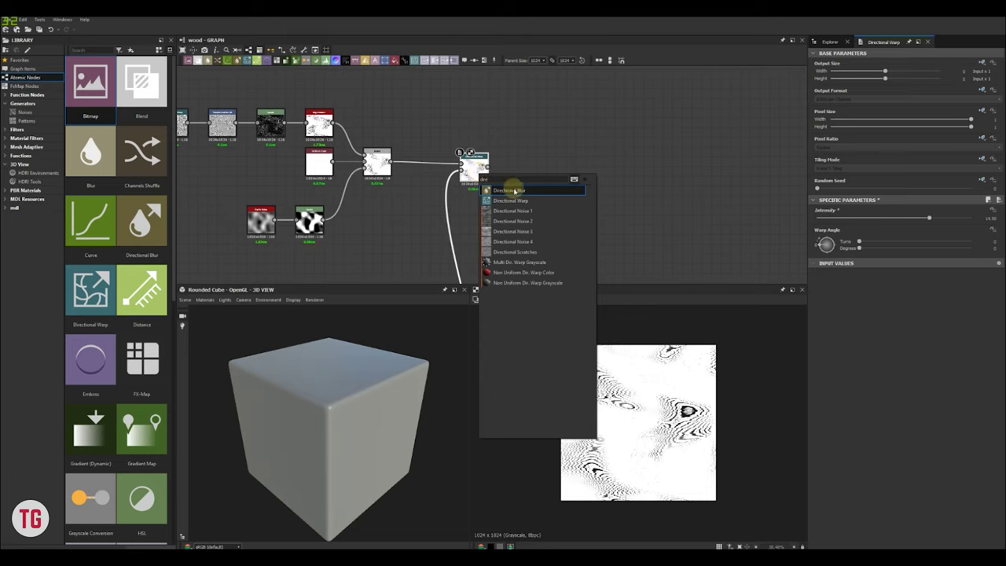
{"action": "left_click", "coordinate": [515, 191]}
{"action": "left_click", "coordinate": [553, 225]}
{"action": "left_click_drag", "start_coordinate": [522, 167], "coordinate": [539, 220]}
- Try a regular Blur node on the Directional Warp's output, compare it with the Directional Blur, and delete it
{"action": "key", "text": "space"}
{"action": "type", "text": "blur"}
{"action": "key", "text": "Return"}
{"action": "double_click", "coordinate": [545, 168]}
{"action": "left_click_drag", "start_coordinate": [886, 219], "coordinate": [825, 220]}
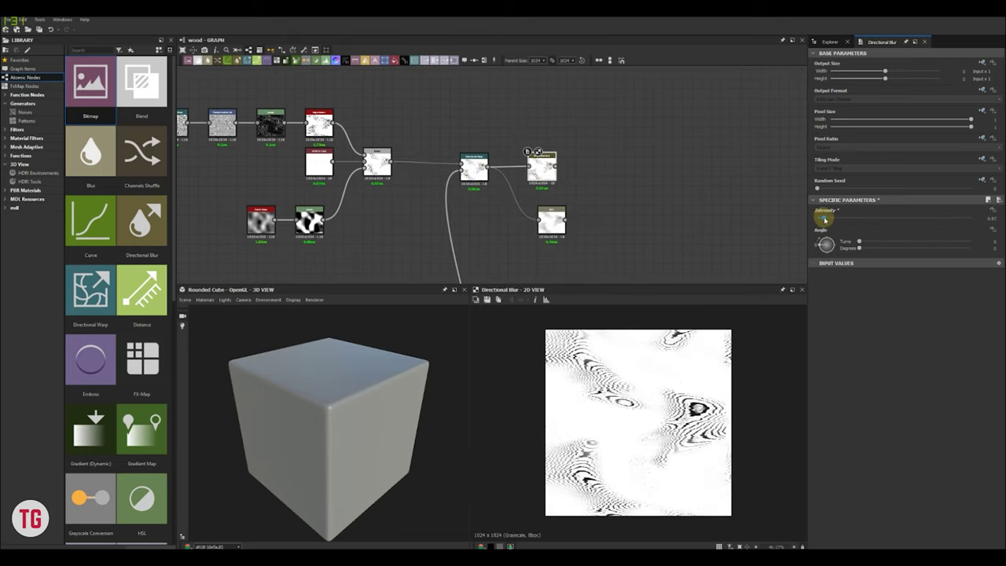
{"action": "double_click", "coordinate": [551, 221]}
{"action": "left_click_drag", "start_coordinate": [896, 220], "coordinate": [983, 225]}
{"action": "scroll", "coordinate": [667, 423], "scroll_direction": "up", "scroll_amount": 2}
{"action": "double_click", "coordinate": [551, 222]}
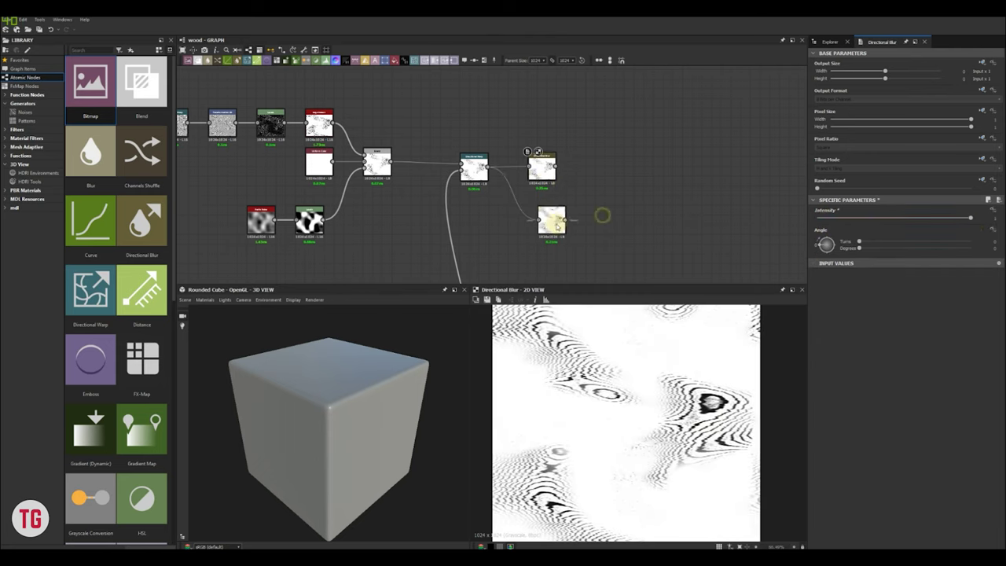
{"action": "left_click", "coordinate": [552, 221]}
{"action": "key", "text": "Delete"}
- Set the Directional Blur's intensity to 0.8
{"action": "left_click", "coordinate": [542, 167]}
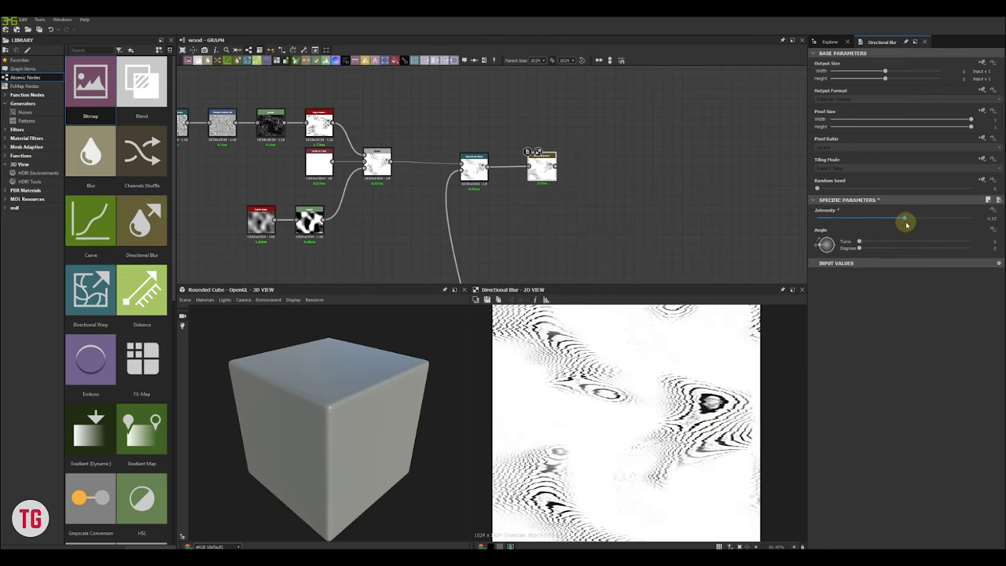
{"action": "scroll", "coordinate": [670, 338], "scroll_direction": "down", "scroll_amount": 2}
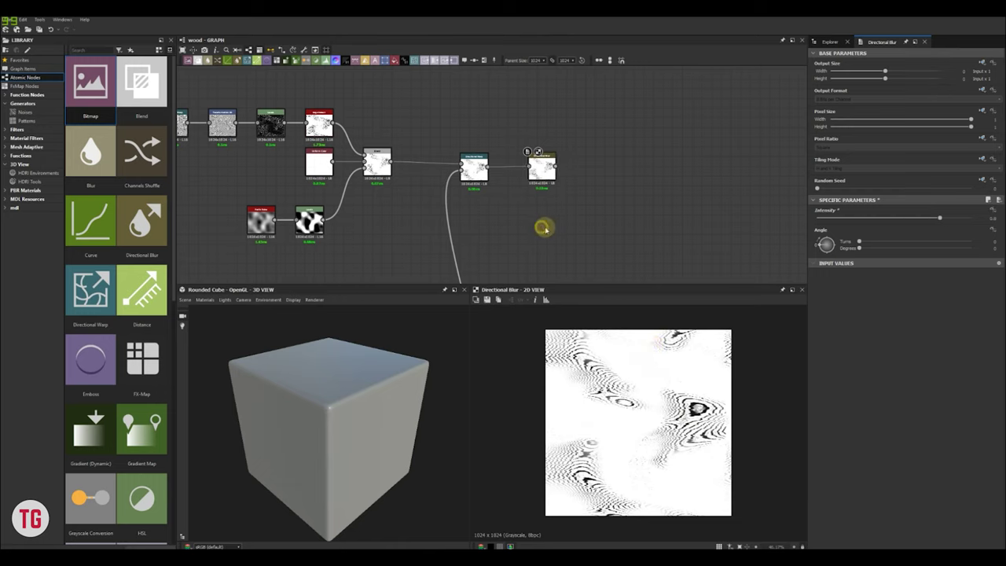
{"action": "scroll", "coordinate": [546, 228], "scroll_direction": "down", "scroll_amount": 3}
- Add a Blend node with the Directional Blur as foreground and the Wood frame's final output as background
{"action": "key", "text": "space"}
{"action": "left_click", "coordinate": [571, 231]}
{"action": "scroll", "coordinate": [575, 233], "scroll_direction": "down", "scroll_amount": 2}
{"action": "middle_click_drag", "start_coordinate": [575, 233], "coordinate": [532, 177]}
{"action": "left_click_drag", "start_coordinate": [517, 160], "coordinate": [526, 158]}
{"action": "left_click_drag", "start_coordinate": [507, 128], "coordinate": [458, 128]}
{"action": "left_click_drag", "start_coordinate": [526, 160], "coordinate": [530, 199]}
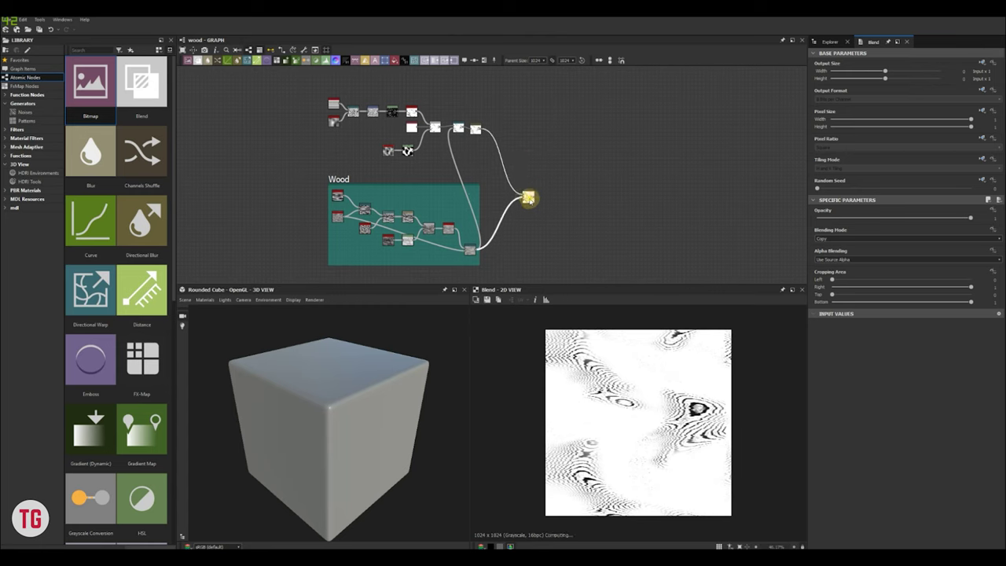
- Set the new Blend to Multiply with an opacity of about 0.49 and check the result tiled in the 2D view
{"action": "scroll", "coordinate": [530, 198], "scroll_direction": "up", "scroll_amount": 4}
{"action": "left_click", "coordinate": [835, 238]}
{"action": "left_click", "coordinate": [831, 258]}
{"action": "scroll", "coordinate": [653, 346], "scroll_direction": "up", "scroll_amount": 1}
{"action": "left_click", "coordinate": [914, 219]}
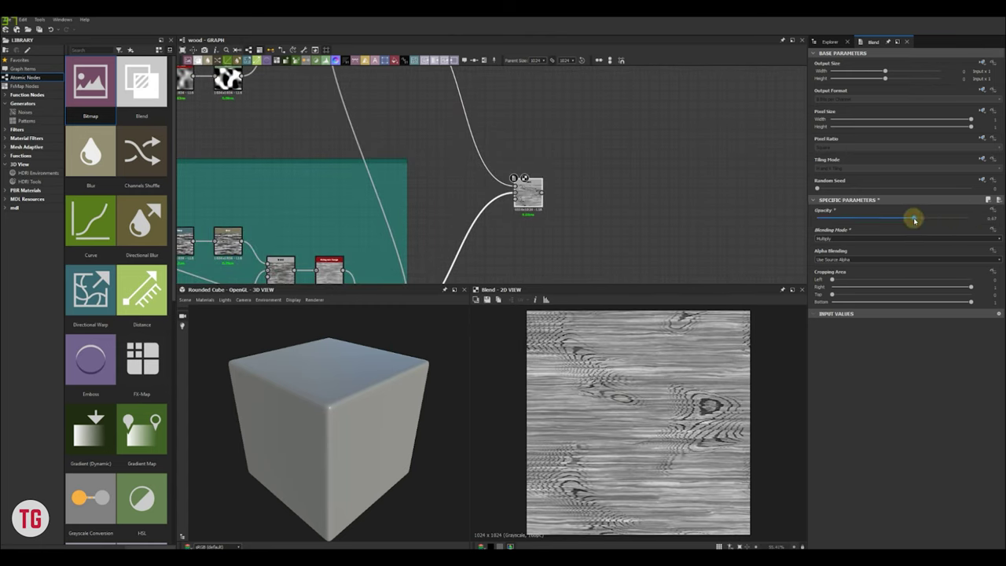
{"action": "key", "text": "space"}
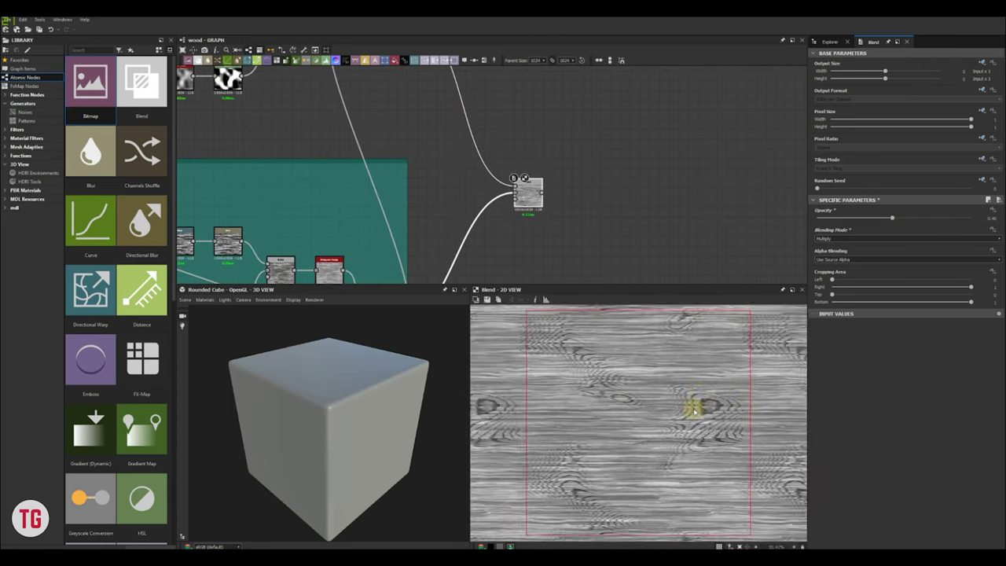
{"action": "scroll", "coordinate": [720, 426], "scroll_direction": "down", "scroll_amount": 4}
{"action": "key", "text": "space"}
{"action": "scroll", "coordinate": [681, 430], "scroll_direction": "up", "scroll_amount": 3}
- Rename the Wood frame as Wood Pattern
{"action": "scroll", "coordinate": [618, 227], "scroll_direction": "down", "scroll_amount": 6}
{"action": "left_click", "coordinate": [428, 199]}
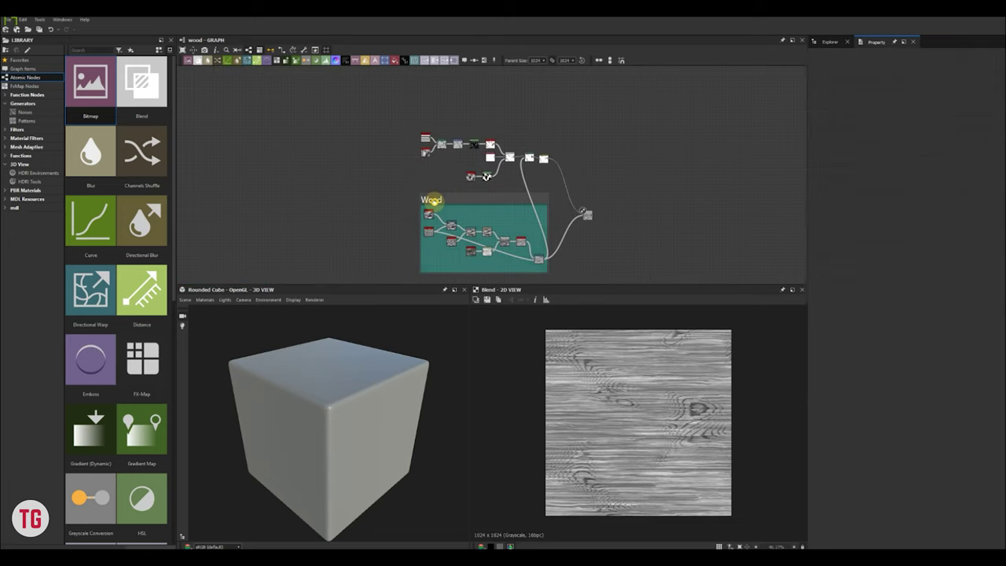
{"action": "type", "text": "n"}
{"action": "left_click", "coordinate": [359, 142]}
- Frame the ring and knot nodes, title the frame Knot Pattern and colour it green
{"action": "left_click_drag", "start_coordinate": [377, 117], "coordinate": [548, 189]}
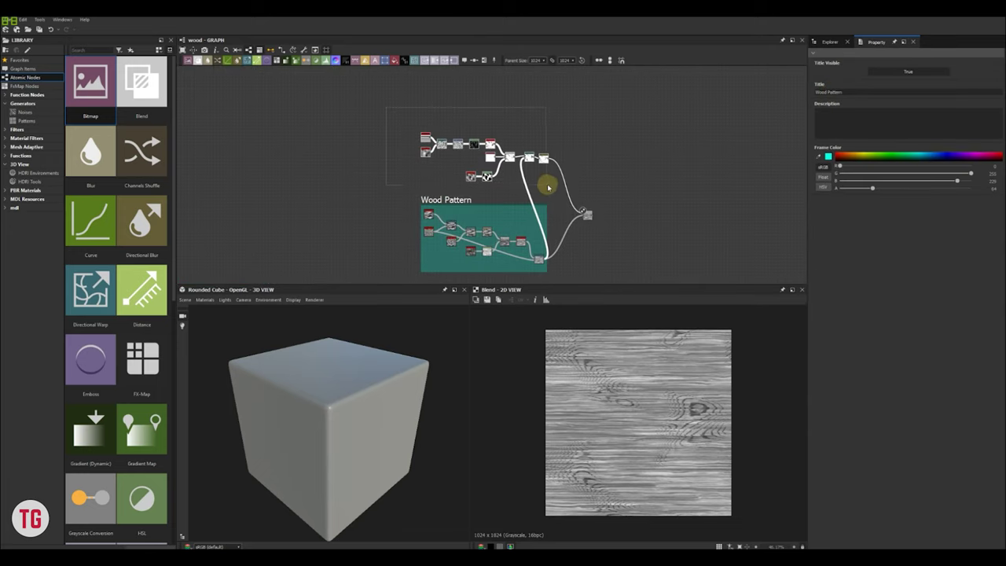
{"action": "left_click", "coordinate": [482, 62]}
{"action": "type", "text": "Knot Patt"}
{"action": "type", "text": "ern"}
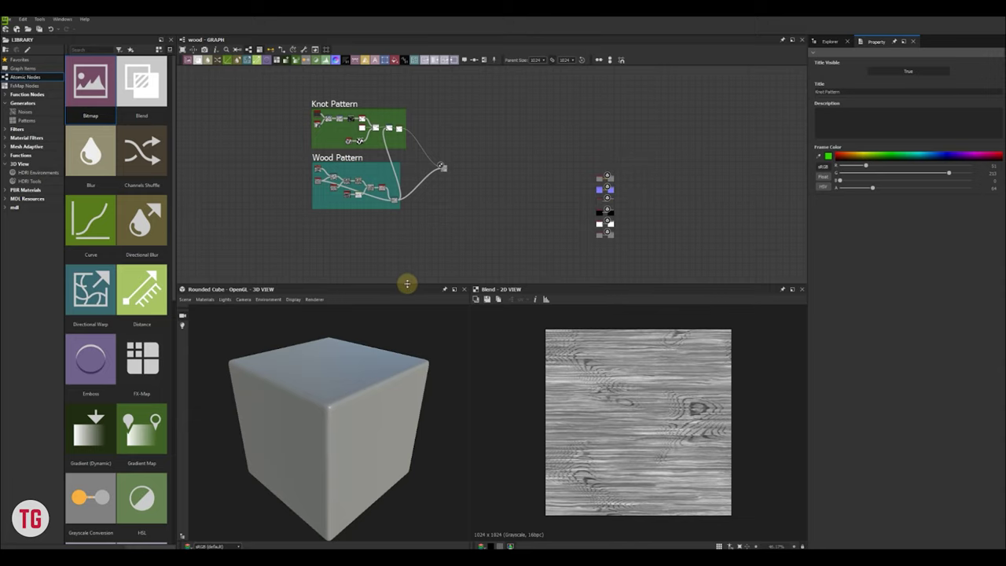
- Add a Grunge Map 011 node in an empty graph area and display the grunge maps in the noise library
{"action": "left_click_drag", "start_coordinate": [408, 283], "coordinate": [409, 293]}
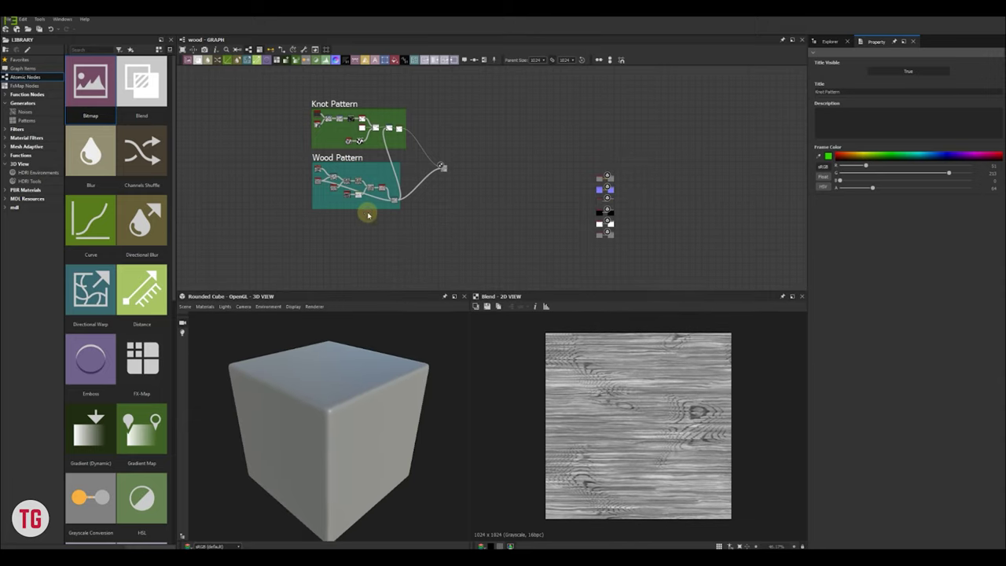
{"action": "middle_click_drag", "start_coordinate": [368, 215], "coordinate": [410, 209]}
{"action": "scroll", "coordinate": [444, 178], "scroll_direction": "up", "scroll_amount": 4}
{"action": "scroll", "coordinate": [410, 209], "scroll_direction": "up", "scroll_amount": 5}
{"action": "key", "text": "space"}
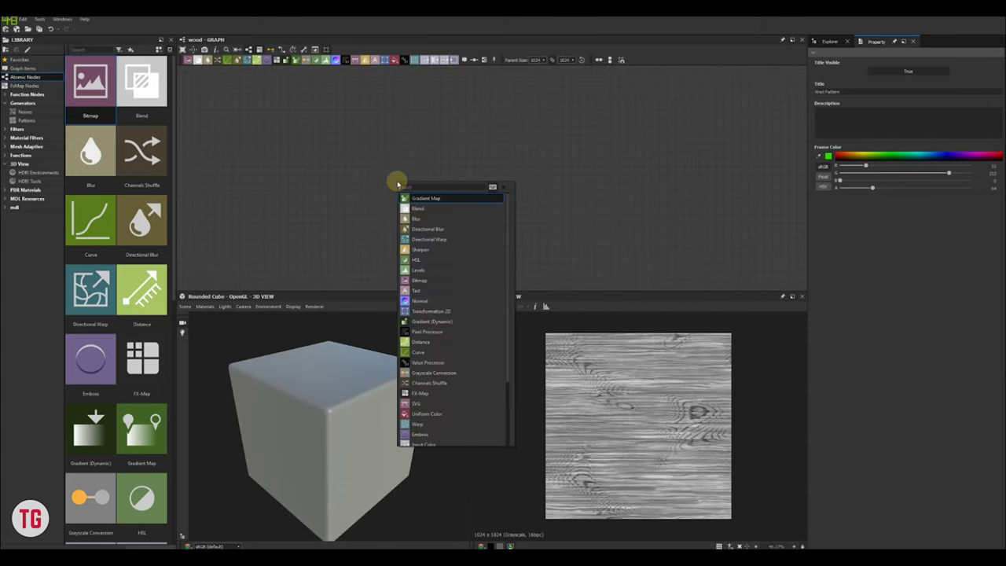
{"action": "type", "text": "grunge"}
{"action": "left_click", "coordinate": [439, 300]}
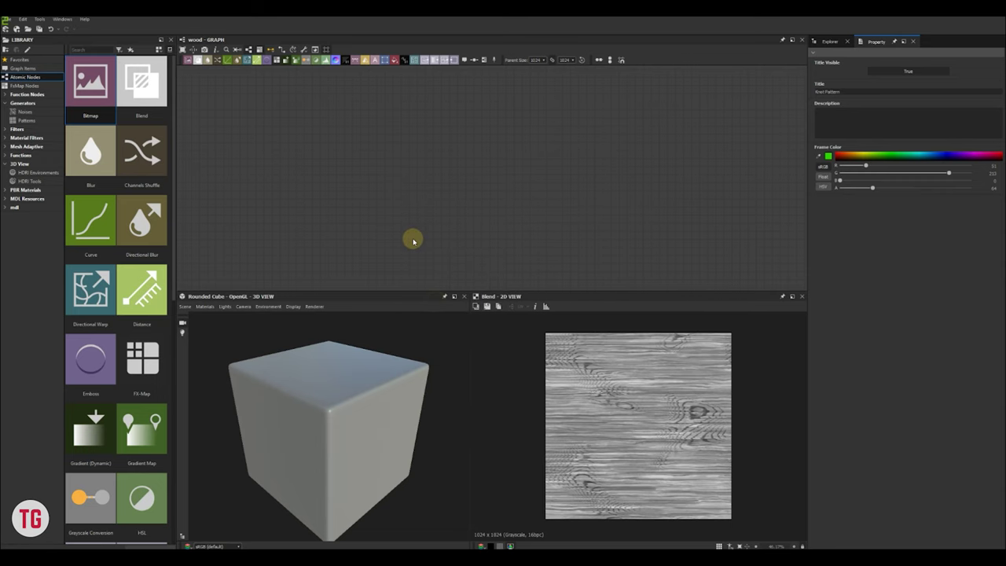
{"action": "left_click_drag", "start_coordinate": [409, 186], "coordinate": [352, 174]}
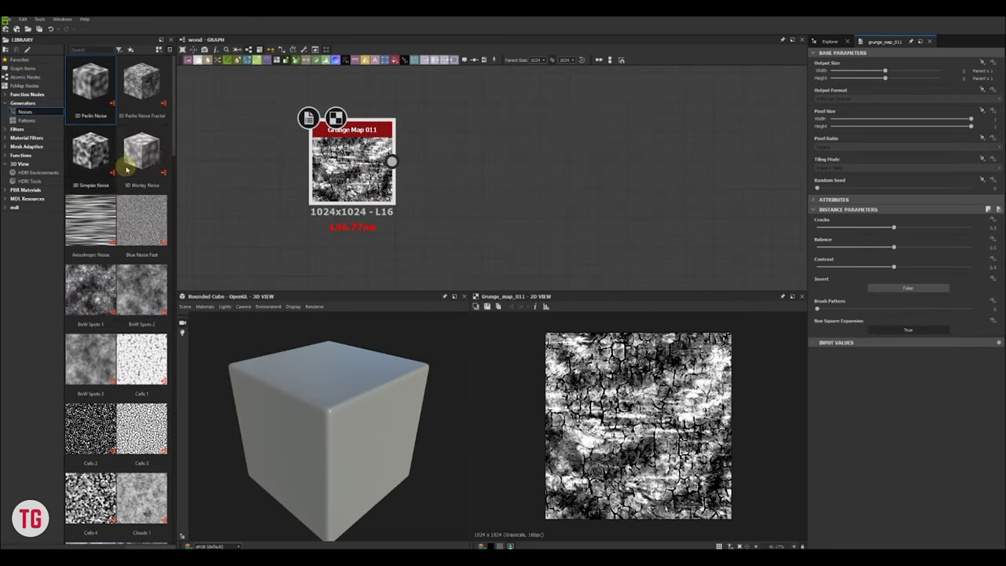
{"action": "left_click_drag", "start_coordinate": [173, 181], "coordinate": [178, 534]}
{"action": "left_click_drag", "start_coordinate": [176, 482], "coordinate": [174, 397]}
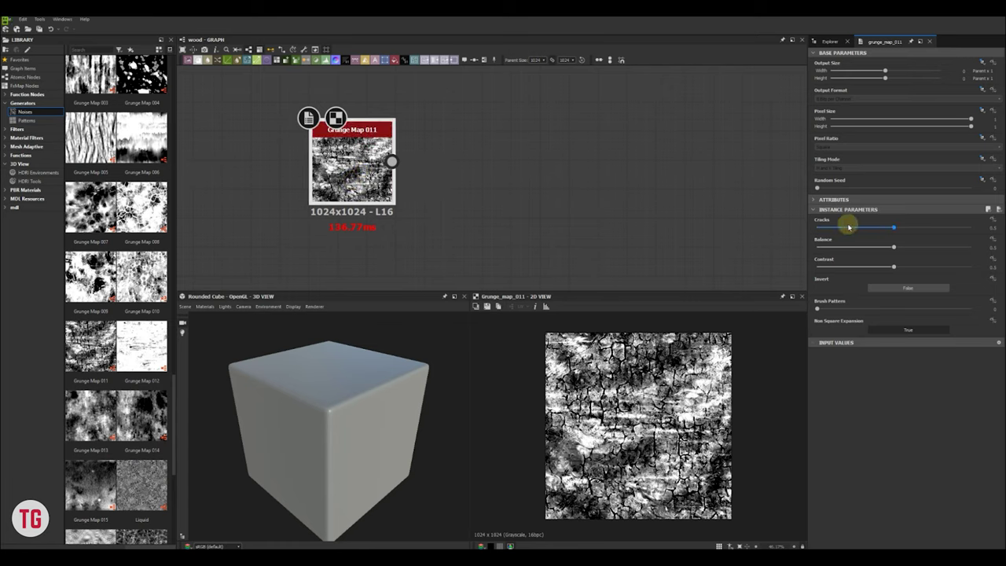
- Set Grunge Map 011 to Cracks 0.63, Balance 0.04, Contrast 0 and Invert True
{"action": "left_click_drag", "start_coordinate": [895, 229], "coordinate": [931, 227]}
{"action": "scroll", "coordinate": [602, 395], "scroll_direction": "up", "scroll_amount": 2}
{"action": "left_click_drag", "start_coordinate": [836, 253], "coordinate": [820, 252]}
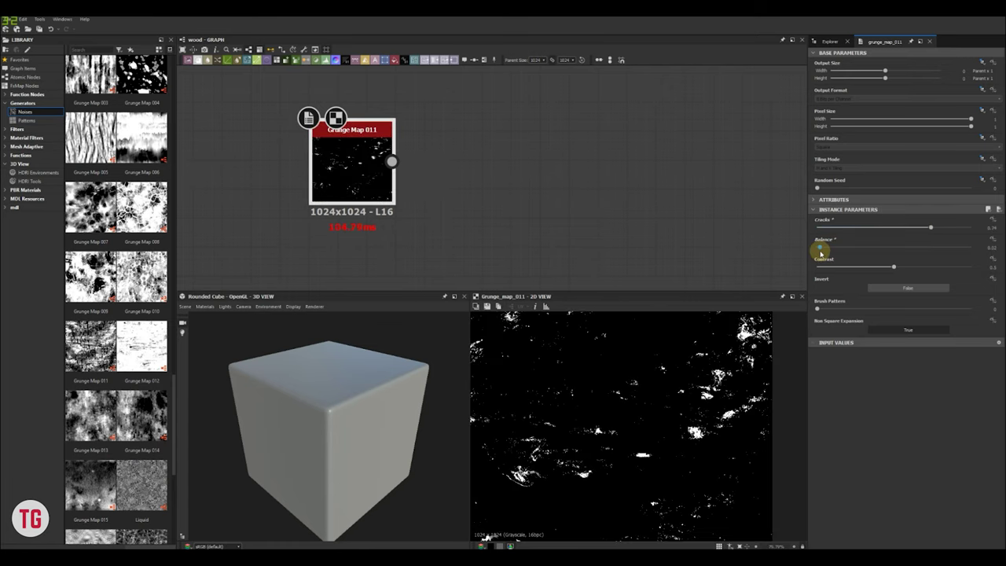
{"action": "left_click", "coordinate": [894, 268]}
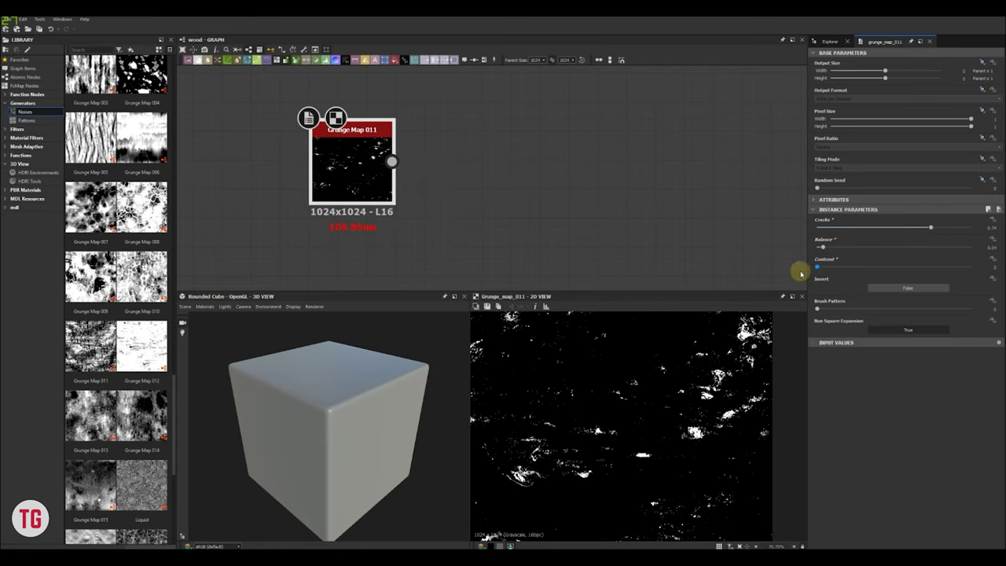
{"action": "left_click_drag", "start_coordinate": [929, 229], "coordinate": [914, 228]}
{"action": "scroll", "coordinate": [588, 408], "scroll_direction": "down", "scroll_amount": 2}
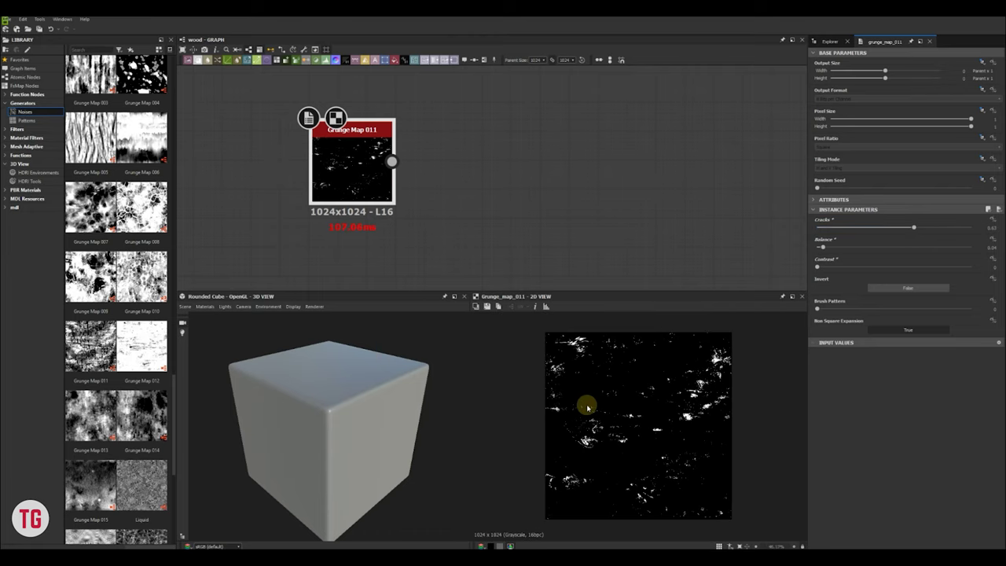
{"action": "scroll", "coordinate": [635, 423], "scroll_direction": "up", "scroll_amount": 2}
{"action": "left_click", "coordinate": [910, 289]}
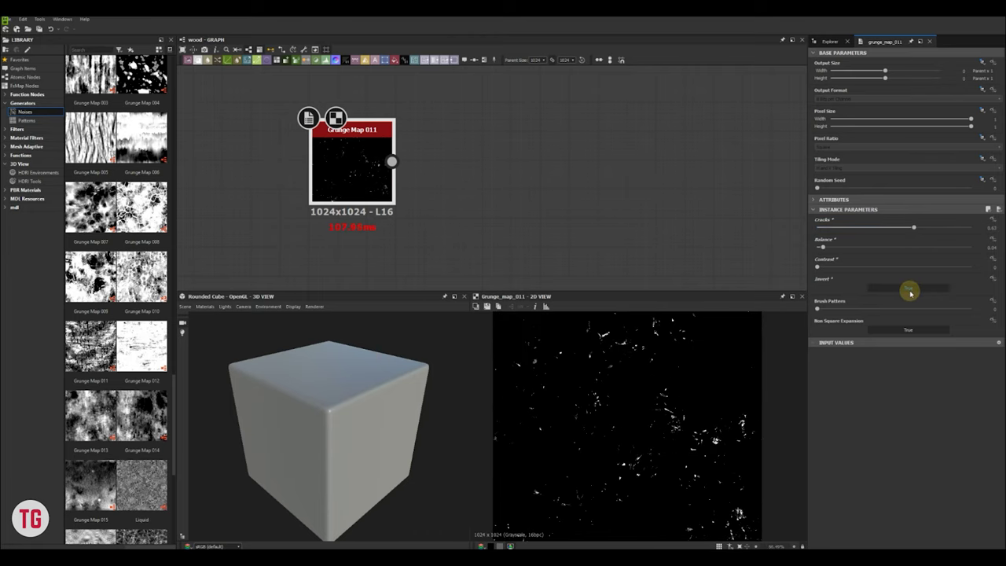
{"action": "scroll", "coordinate": [618, 420], "scroll_direction": "down", "scroll_amount": 1}
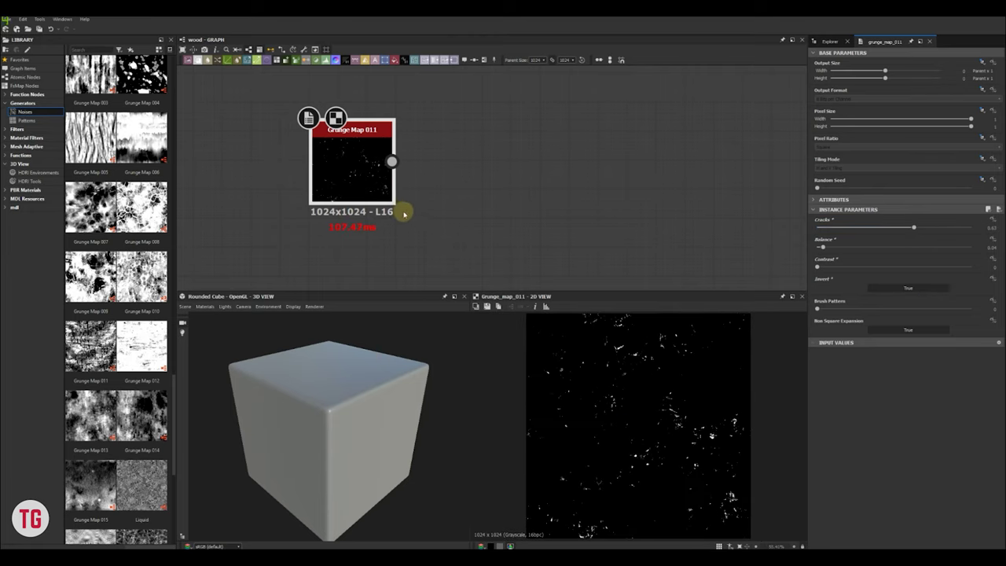
- Add a Fractal Sum Base node below Grunge Map 011
{"action": "scroll", "coordinate": [404, 213], "scroll_direction": "down", "scroll_amount": 2}
{"action": "middle_click_drag", "start_coordinate": [404, 214], "coordinate": [417, 173]}
{"action": "left_click", "coordinate": [374, 210]}
{"action": "key", "text": "space"}
{"action": "type", "text": "fract"}
{"action": "left_click", "coordinate": [404, 265]}
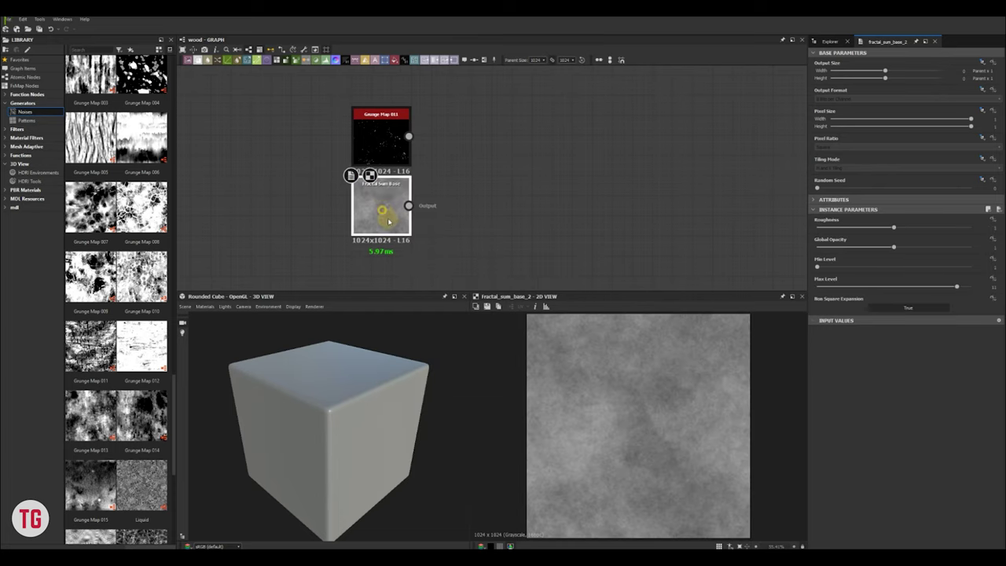
- Add a Slope Blur Grayscale node with Grunge Map 011 as its grayscale input and Fractal Sum Base as its slope input
{"action": "key", "text": "space"}
{"action": "type", "text": "slope"}
{"action": "left_click", "coordinate": [502, 214]}
{"action": "left_click_drag", "start_coordinate": [409, 137], "coordinate": [446, 179]}
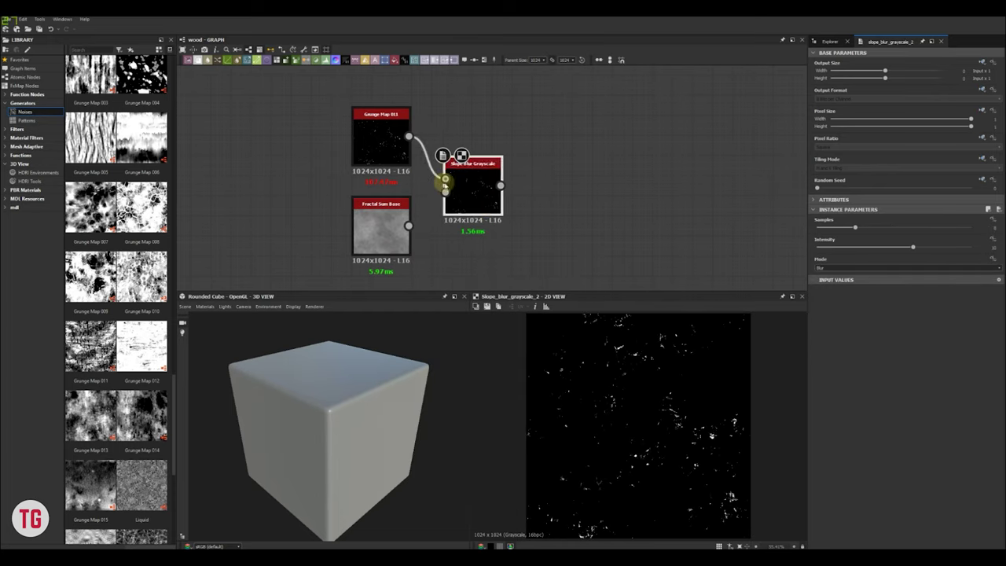
{"action": "left_click_drag", "start_coordinate": [409, 226], "coordinate": [476, 187]}
{"action": "left_click", "coordinate": [603, 225]}
- Set Fractal Sum Base to Roughness 1.2, Global Opacity 1.57 and Min Level 6, and raise Max Level to its maximum
{"action": "left_click", "coordinate": [385, 228]}
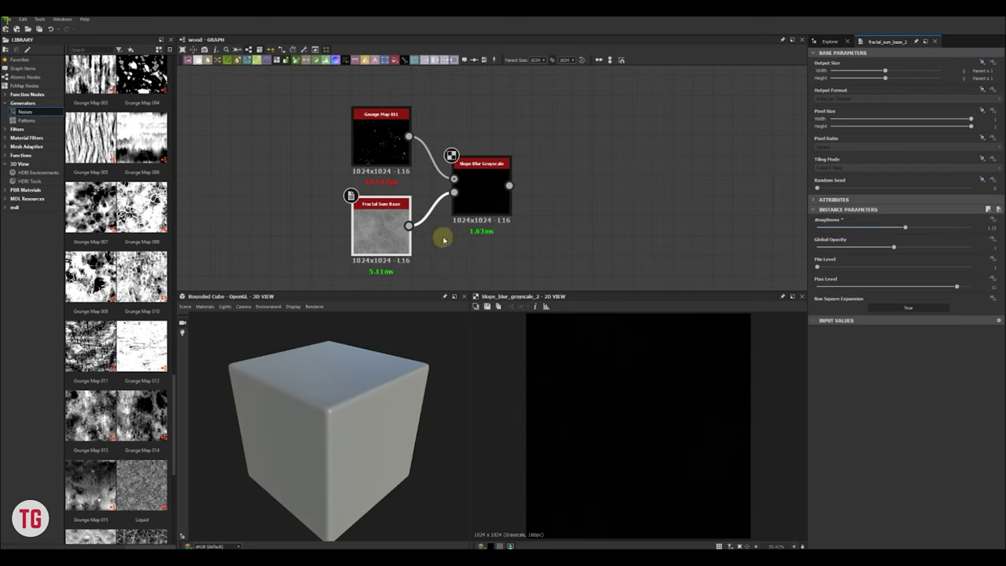
{"action": "double_click", "coordinate": [395, 233]}
{"action": "scroll", "coordinate": [658, 401], "scroll_direction": "up", "scroll_amount": 2}
{"action": "left_click_drag", "start_coordinate": [906, 228], "coordinate": [940, 249]}
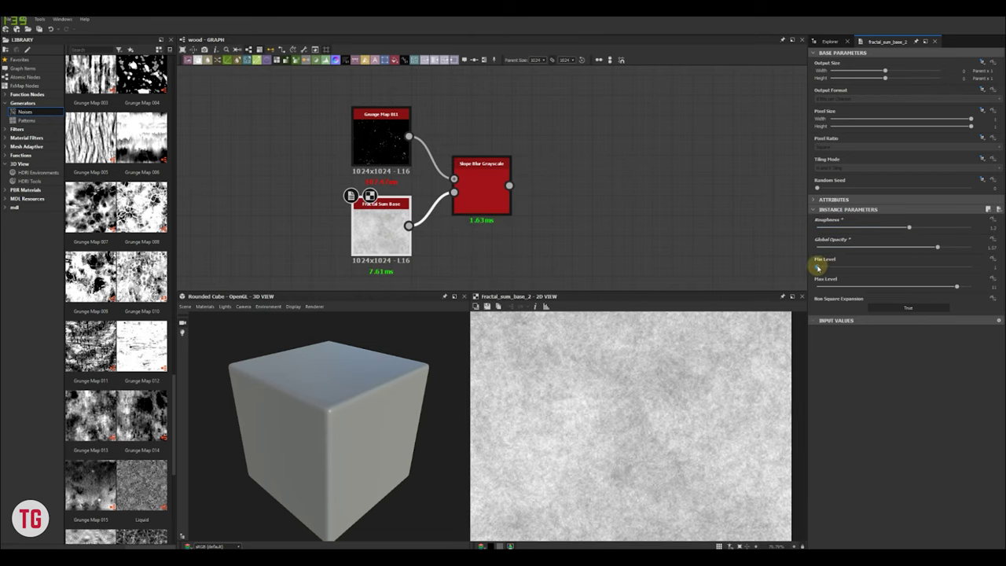
{"action": "left_click_drag", "start_coordinate": [817, 268], "coordinate": [931, 271]}
{"action": "scroll", "coordinate": [622, 398], "scroll_direction": "up", "scroll_amount": 2}
{"action": "left_click_drag", "start_coordinate": [471, 401], "coordinate": [433, 395]}
{"action": "left_click_drag", "start_coordinate": [930, 267], "coordinate": [884, 268]}
{"action": "mouse_move", "coordinate": [957, 288]}
{"action": "left_mouse_down"}
{"action": "mouse_move", "coordinate": [858, 291]}
{"action": "mouse_move", "coordinate": [968, 291]}
{"action": "left_mouse_up"}
{"action": "scroll", "coordinate": [629, 421], "scroll_direction": "down", "scroll_amount": 5}
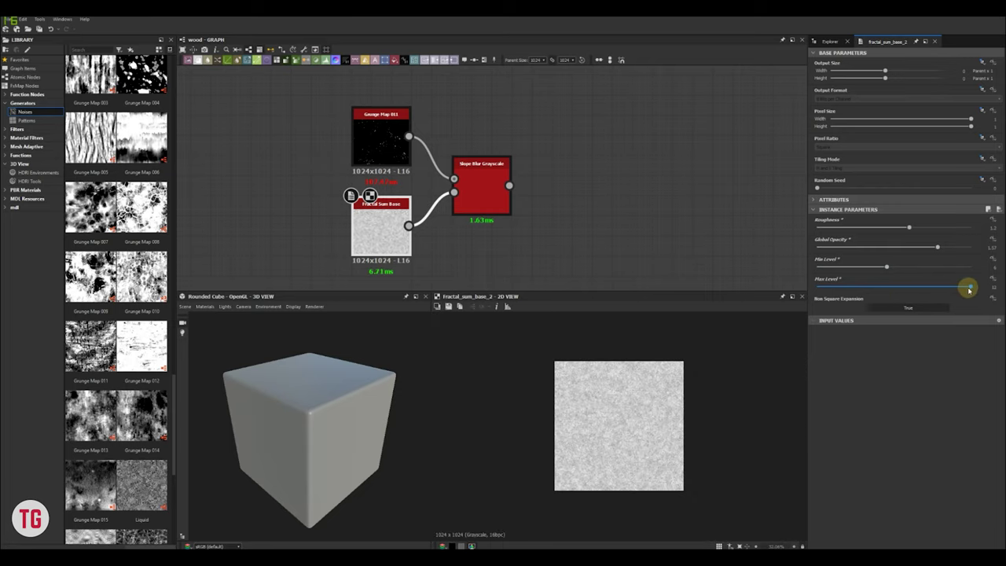
- Set the Slope Blur Grayscale to Intensity 0.06 and Mode Min
{"action": "double_click", "coordinate": [481, 186]}
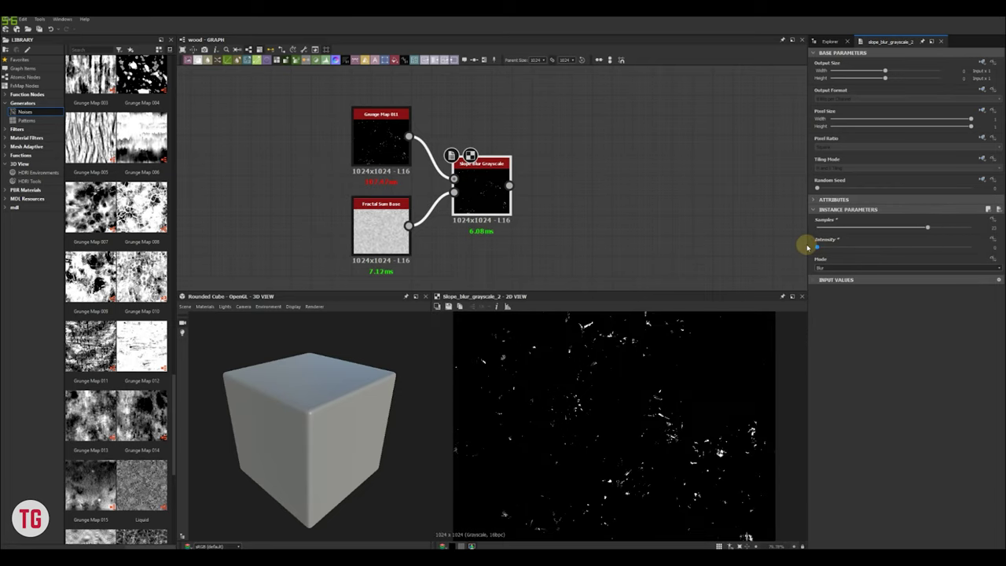
{"action": "scroll", "coordinate": [652, 357], "scroll_direction": "up", "scroll_amount": 5}
{"action": "left_click_drag", "start_coordinate": [817, 247], "coordinate": [820, 249]}
{"action": "scroll", "coordinate": [635, 409], "scroll_direction": "down", "scroll_amount": 6}
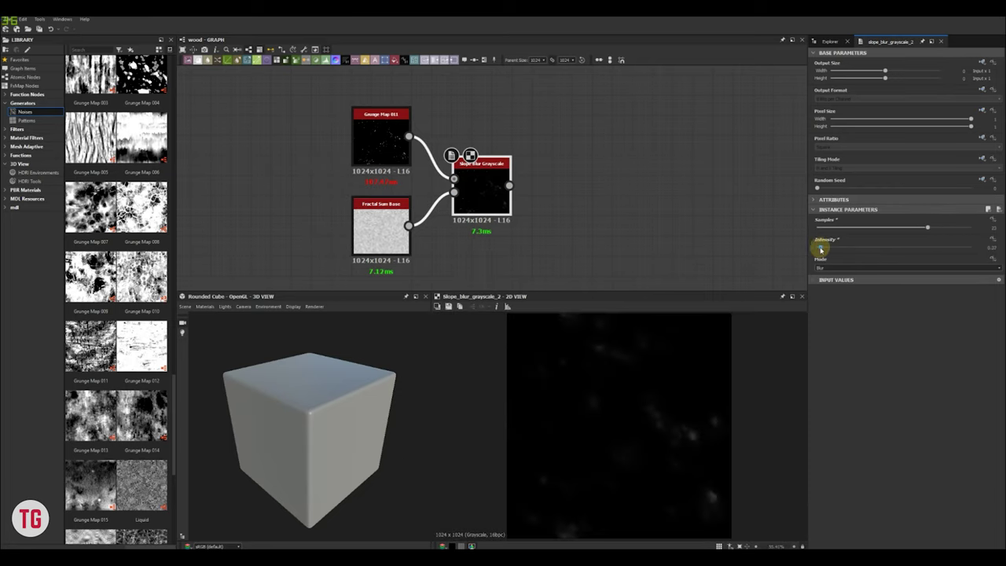
{"action": "left_click", "coordinate": [827, 268]}
{"action": "left_click", "coordinate": [824, 276]}
{"action": "left_click", "coordinate": [830, 269]}
{"action": "left_click", "coordinate": [830, 284]}
{"action": "scroll", "coordinate": [663, 417], "scroll_direction": "up", "scroll_amount": 5}
{"action": "left_click", "coordinate": [852, 268]}
{"action": "left_click", "coordinate": [846, 276]}
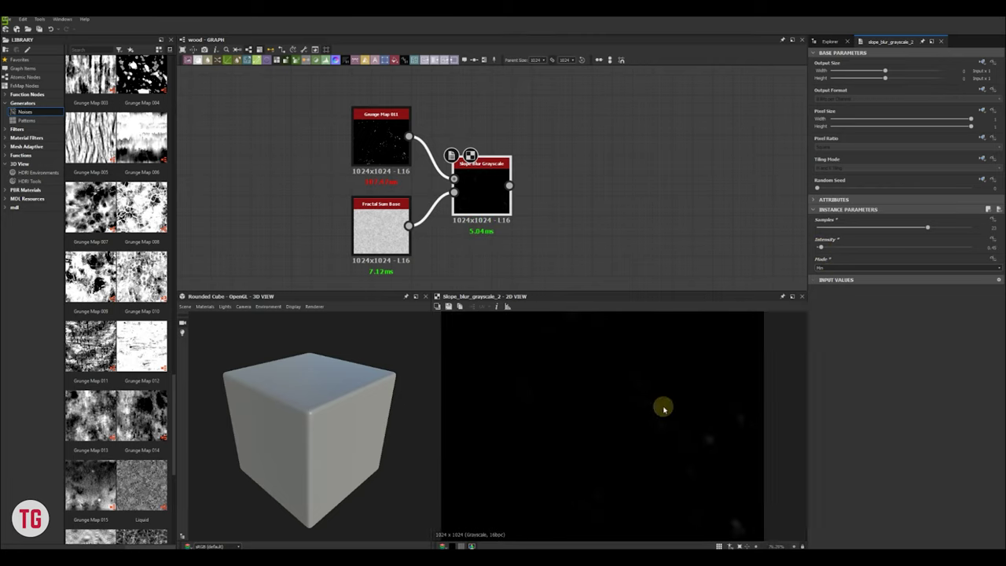
{"action": "left_click_drag", "start_coordinate": [823, 249], "coordinate": [821, 249]}
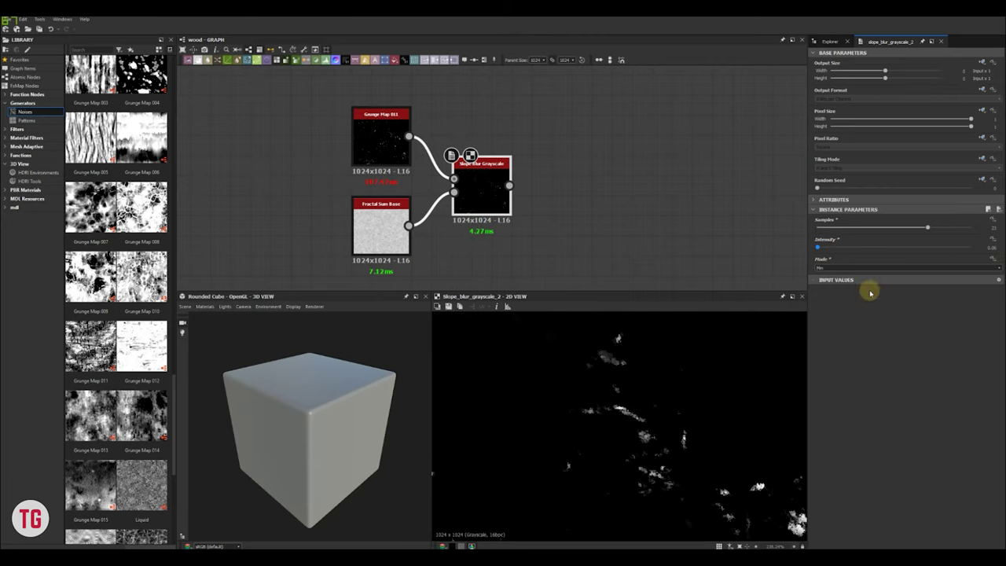
- Raise the Slope Blur Grayscale Samples to 32 and compare its result with the Grunge Map 011 output
{"action": "left_click_drag", "start_coordinate": [928, 227], "coordinate": [835, 229]}
{"action": "scroll", "coordinate": [589, 384], "scroll_direction": "up", "scroll_amount": 3}
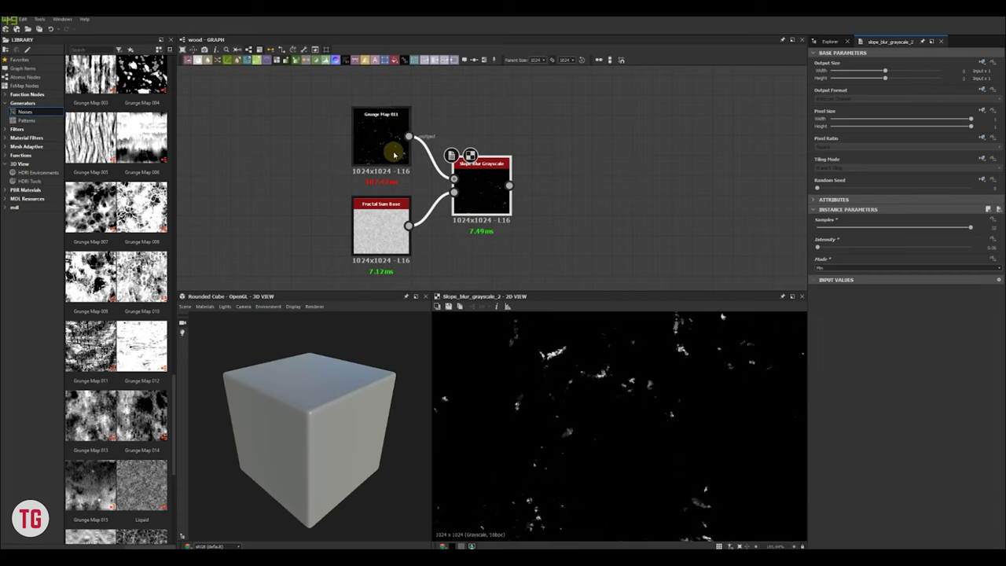
{"action": "double_click", "coordinate": [393, 154]}
{"action": "double_click", "coordinate": [479, 196]}
{"action": "scroll", "coordinate": [577, 385], "scroll_direction": "down", "scroll_amount": 5}
{"action": "double_click", "coordinate": [387, 145]}
{"action": "double_click", "coordinate": [478, 205]}
{"action": "scroll", "coordinate": [606, 383], "scroll_direction": "up", "scroll_amount": 2}
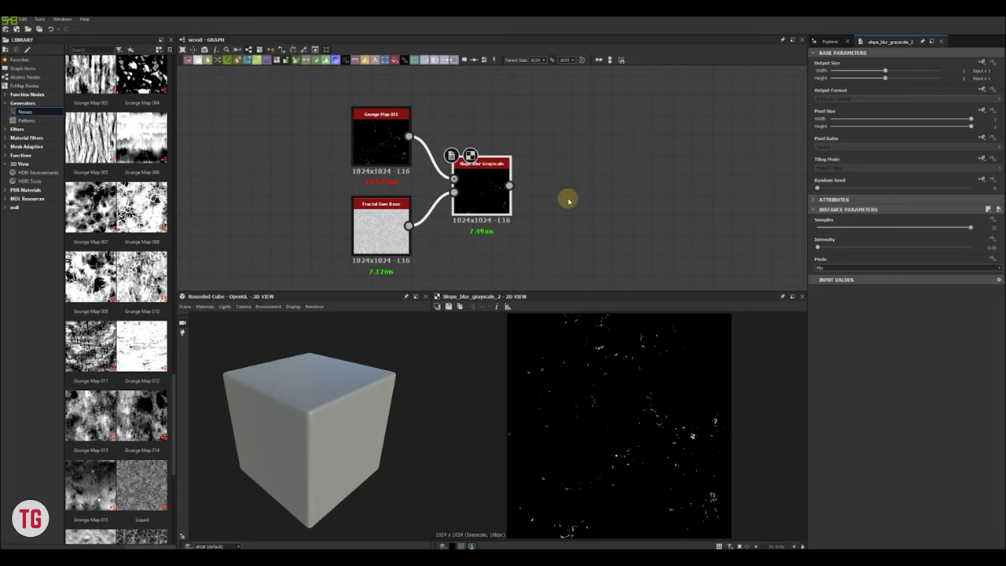
- Add a Levels node after the Slope Blur Grayscale and shift its midtone point to darken the spots
{"action": "key", "text": "space"}
{"action": "type", "text": "levels"}
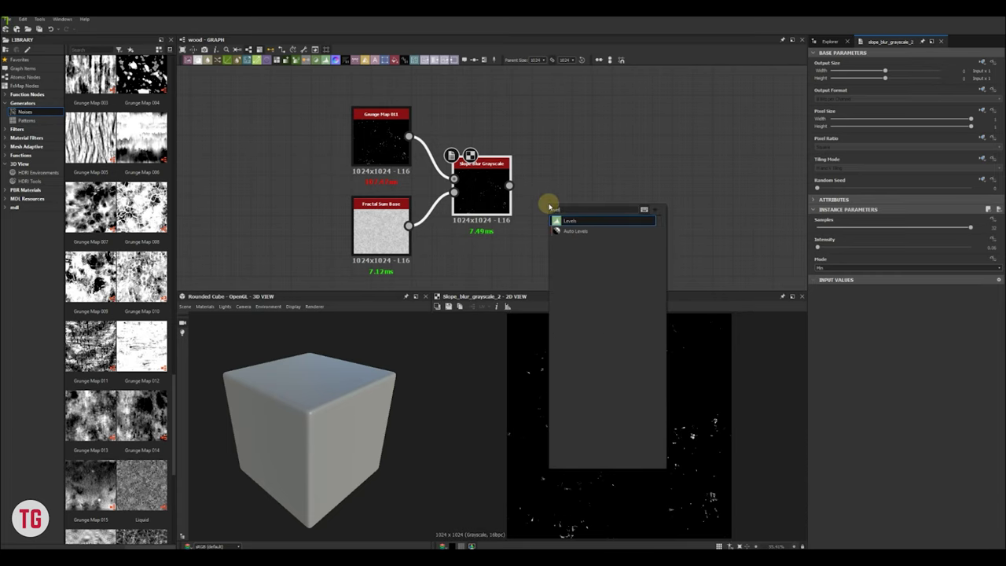
{"action": "key", "text": "Return"}
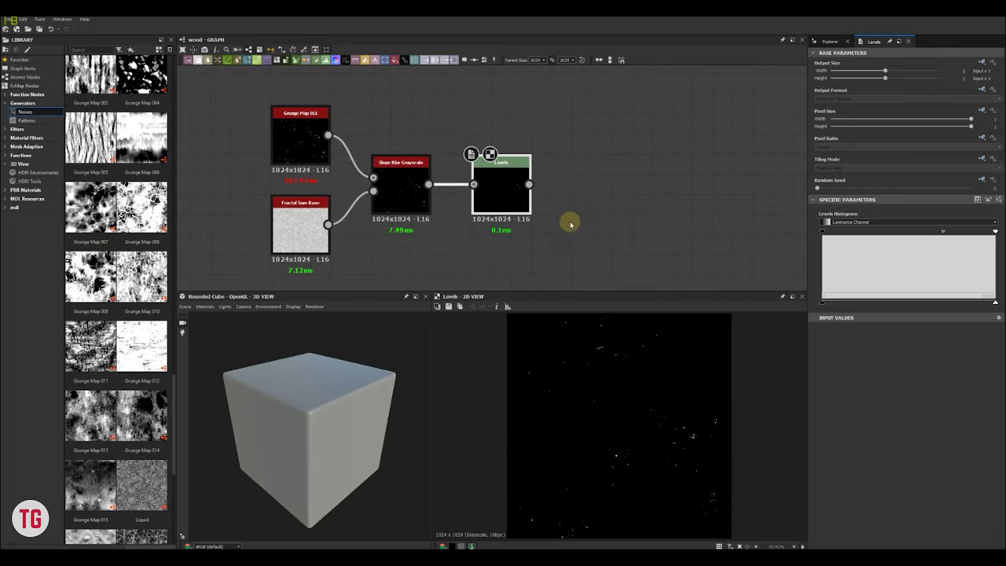
- Frame the grunge spot nodes, title the frame Spots, colour it green and place it above the Knot Pattern frame
{"action": "scroll", "coordinate": [472, 232], "scroll_direction": "down", "scroll_amount": 5}
{"action": "key", "text": "ctrl+f"}
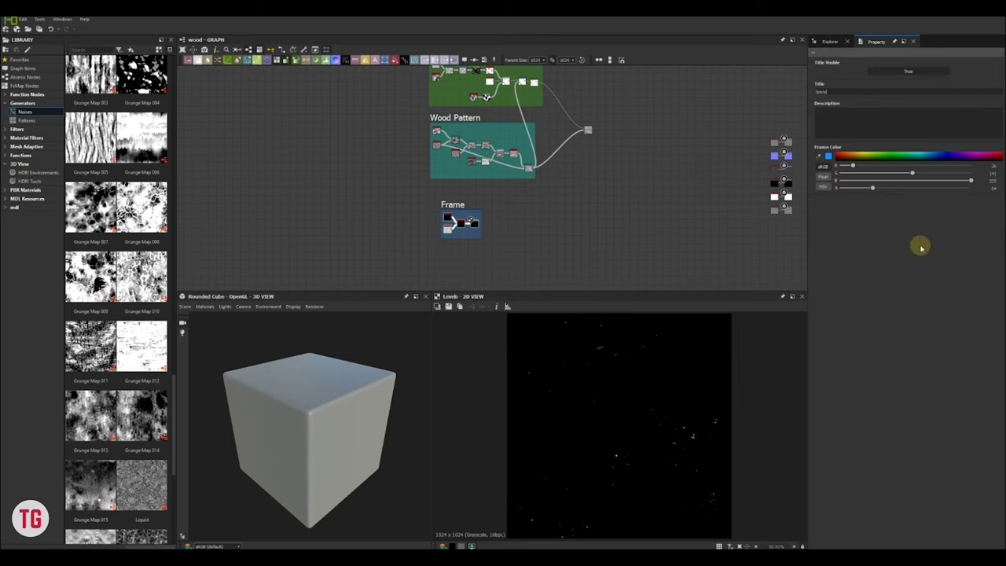
{"action": "left_click", "coordinate": [906, 156]}
{"action": "middle_click_drag", "start_coordinate": [468, 204], "coordinate": [467, 241]}
{"action": "left_click_drag", "start_coordinate": [467, 241], "coordinate": [517, 107]}
- Add a Blend node combining the Spots levels with the blended wood and knot pattern, using Blending Mode Subtract
{"action": "middle_click_drag", "start_coordinate": [620, 223], "coordinate": [606, 217]}
{"action": "key", "text": "space"}
{"action": "type", "text": "bl"}
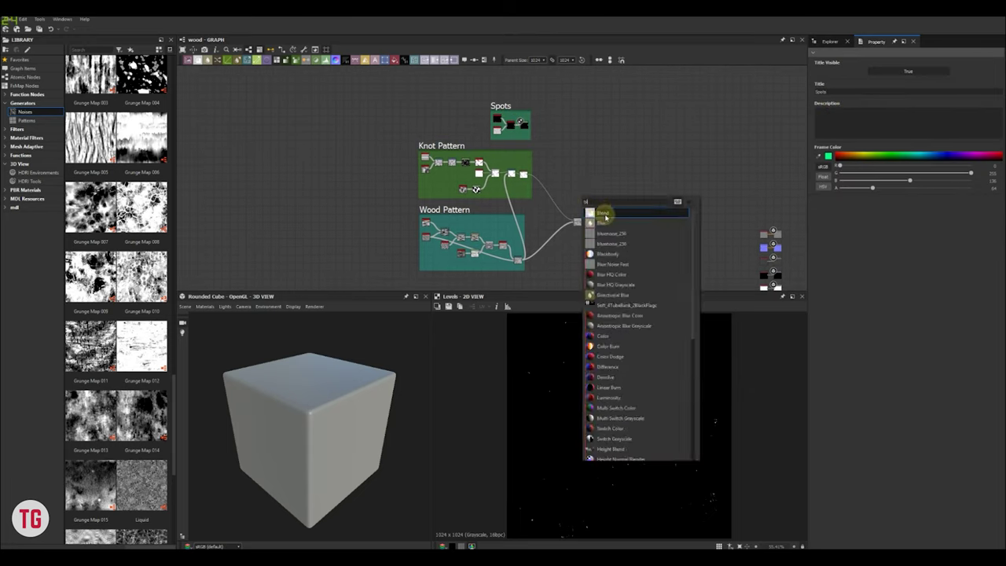
{"action": "left_click", "coordinate": [604, 213]}
{"action": "scroll", "coordinate": [554, 187], "scroll_direction": "up", "scroll_amount": 3}
{"action": "left_click_drag", "start_coordinate": [557, 184], "coordinate": [571, 245]}
{"action": "scroll", "coordinate": [835, 244], "scroll_direction": "down", "scroll_amount": 1}
{"action": "scroll", "coordinate": [641, 386], "scroll_direction": "up", "scroll_amount": 5}
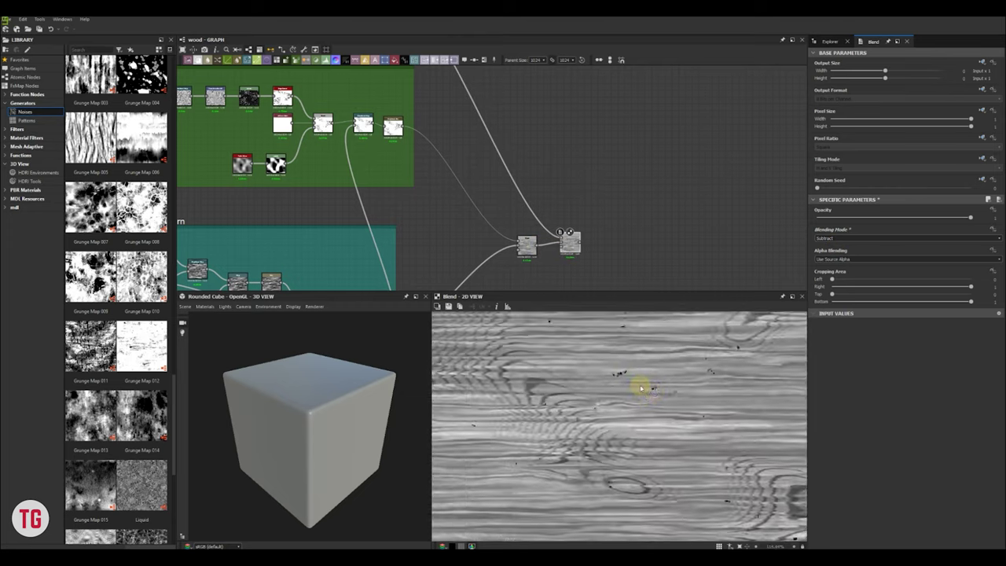
- Set the Opacity of the Subtract blend to 0.7
{"action": "left_click_drag", "start_coordinate": [971, 218], "coordinate": [901, 221]}
{"action": "left_click_drag", "start_coordinate": [974, 219], "coordinate": [903, 218]}
{"action": "scroll", "coordinate": [727, 393], "scroll_direction": "down", "scroll_amount": 3}
{"action": "key", "text": "f"}
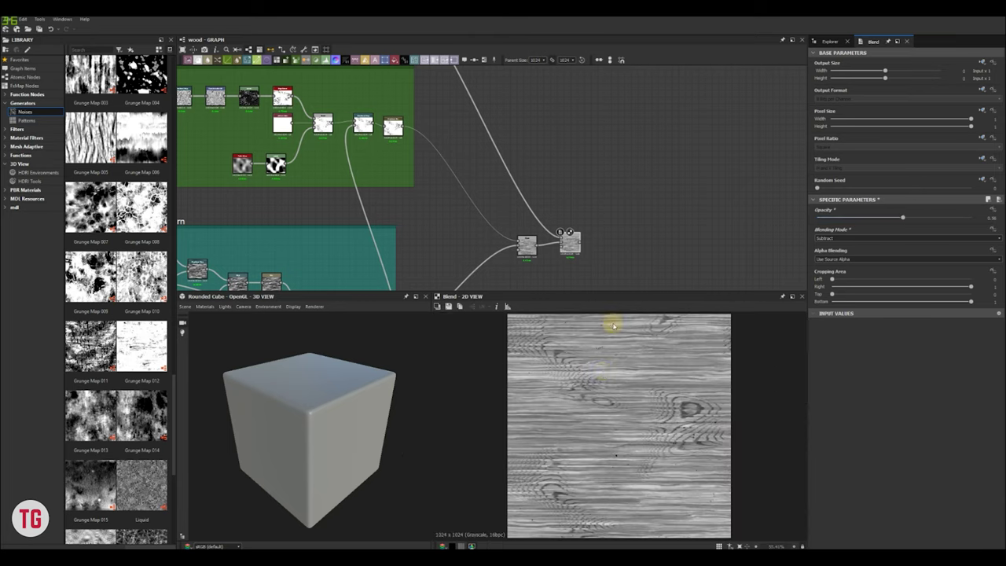
{"action": "middle_click_drag", "start_coordinate": [647, 192], "coordinate": [620, 166]}
{"action": "scroll", "coordinate": [758, 403], "scroll_direction": "up", "scroll_amount": 2}
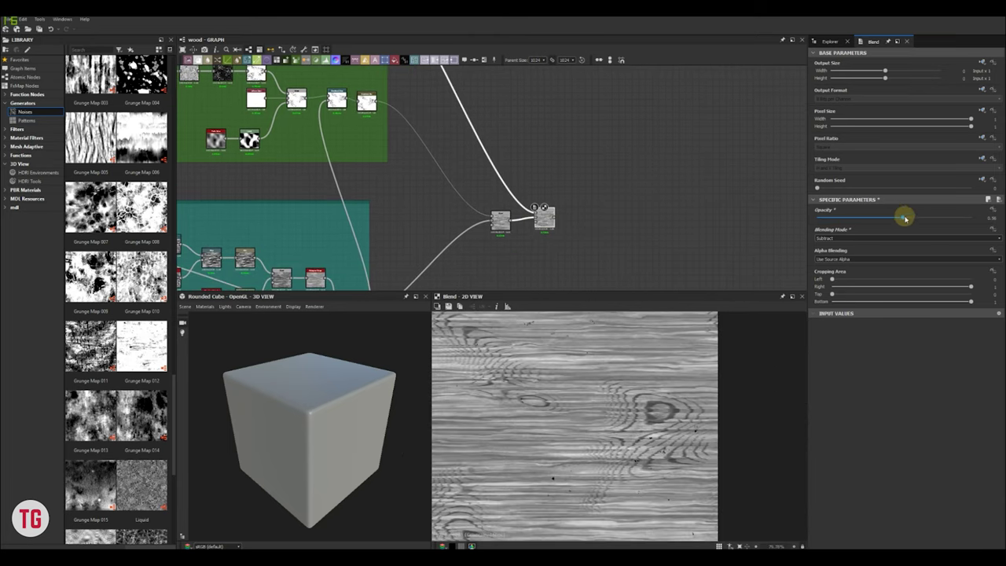
- Set Grunge Map 011 Cracks to 0.54 and fine-tune its Balance while previewing the blended wood
{"action": "middle_click_drag", "start_coordinate": [448, 87], "coordinate": [664, 292]}
{"action": "scroll", "coordinate": [504, 186], "scroll_direction": "up", "scroll_amount": 5}
{"action": "middle_click_drag", "start_coordinate": [544, 163], "coordinate": [369, 134]}
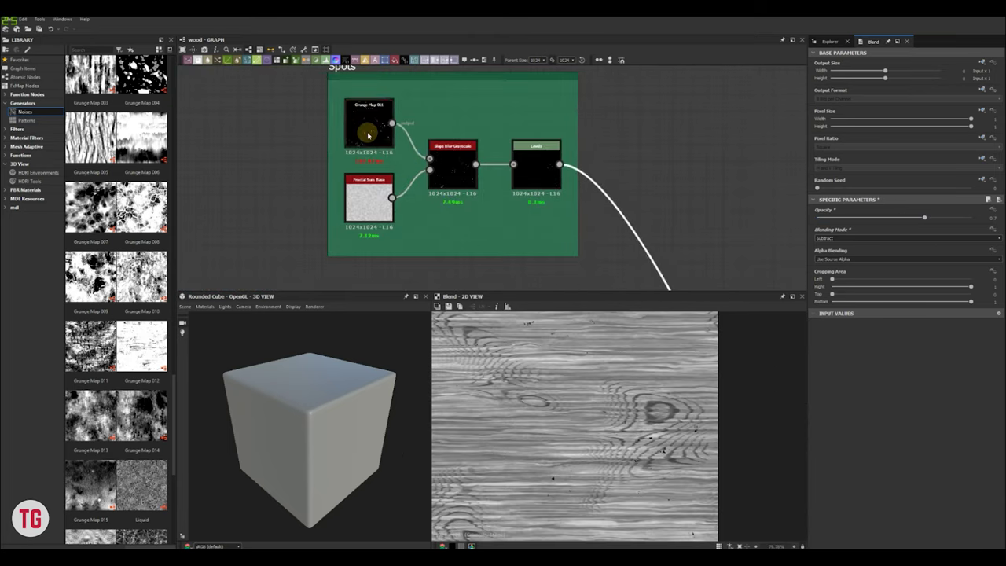
{"action": "left_click", "coordinate": [369, 132]}
{"action": "double_click", "coordinate": [372, 130]}
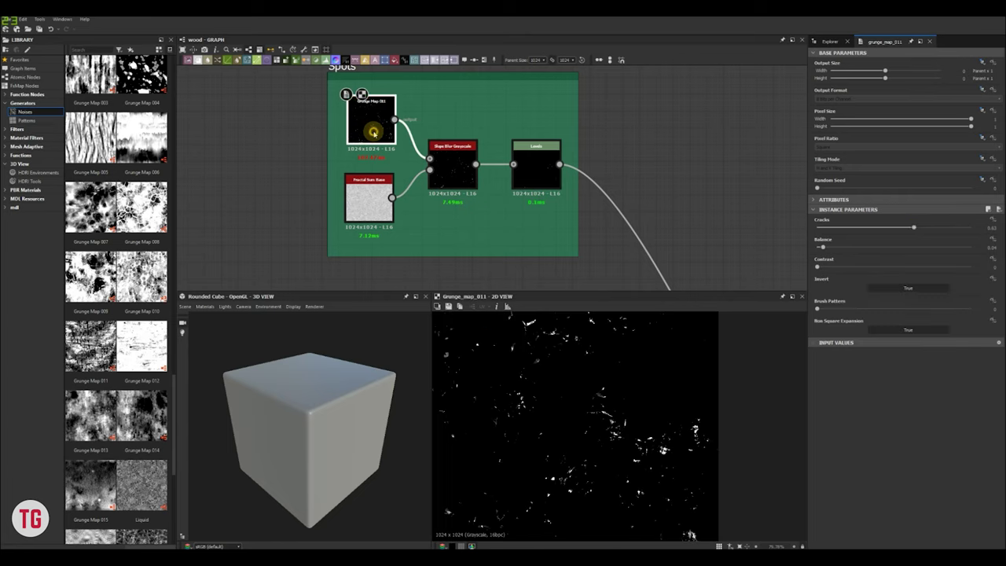
{"action": "scroll", "coordinate": [583, 236], "scroll_direction": "down", "scroll_amount": 4}
{"action": "double_click", "coordinate": [510, 231]}
{"action": "scroll", "coordinate": [529, 121], "scroll_direction": "up", "scroll_amount": 4}
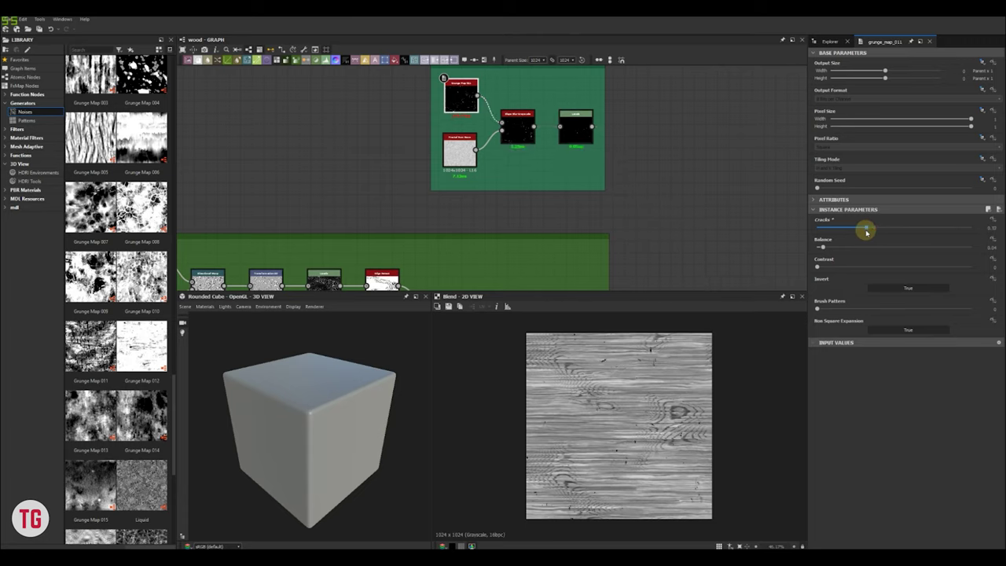
{"action": "left_click_drag", "start_coordinate": [865, 228], "coordinate": [900, 229]}
{"action": "left_click_drag", "start_coordinate": [842, 248], "coordinate": [825, 248]}
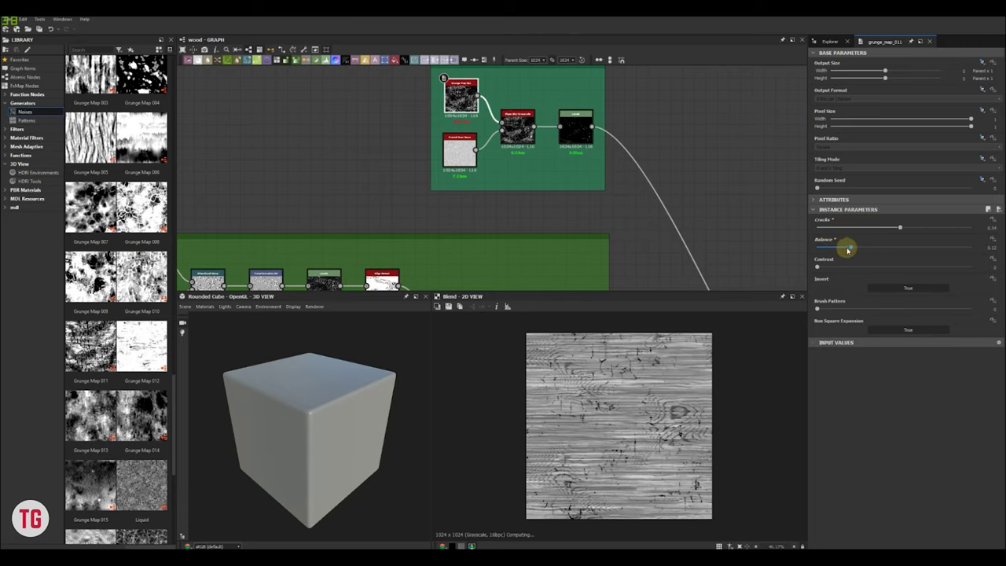
{"action": "scroll", "coordinate": [556, 180], "scroll_direction": "down", "scroll_amount": 2}
{"action": "scroll", "coordinate": [567, 193], "scroll_direction": "down", "scroll_amount": 3}
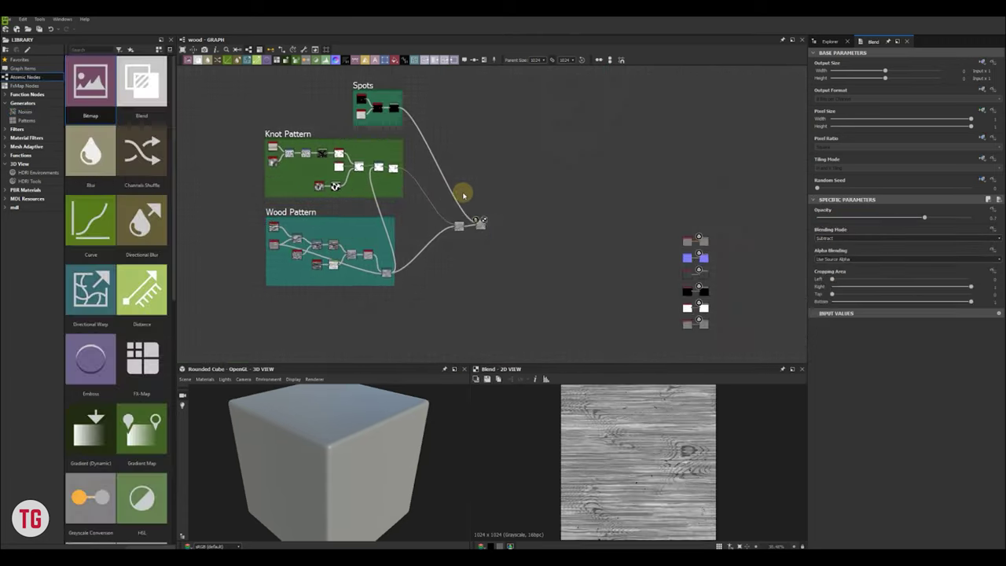
- Add a Shape node beyond the Spots frame with Pattern Cone, Size X 0.22 and Size Y about 0.93
{"action": "scroll", "coordinate": [474, 177], "scroll_direction": "up", "scroll_amount": 5}
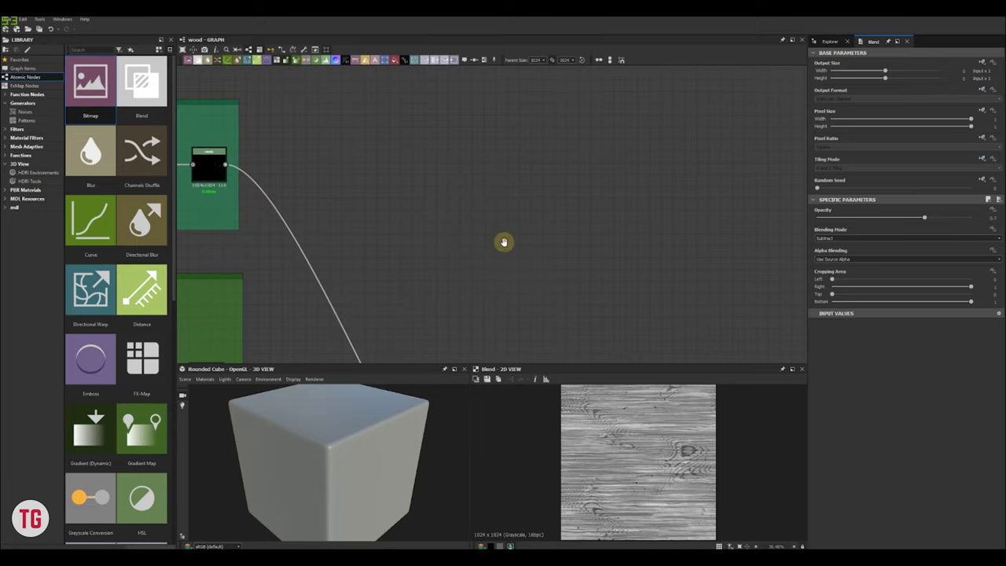
{"action": "key", "text": "space"}
{"action": "type", "text": "shape"}
{"action": "left_click", "coordinate": [476, 220]}
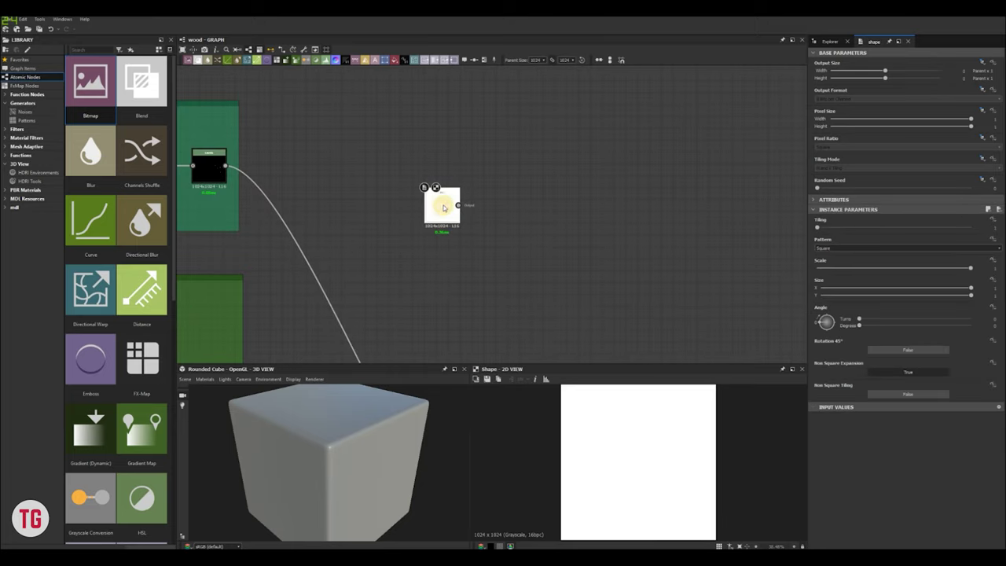
{"action": "scroll", "coordinate": [827, 250], "scroll_direction": "down", "scroll_amount": 12}
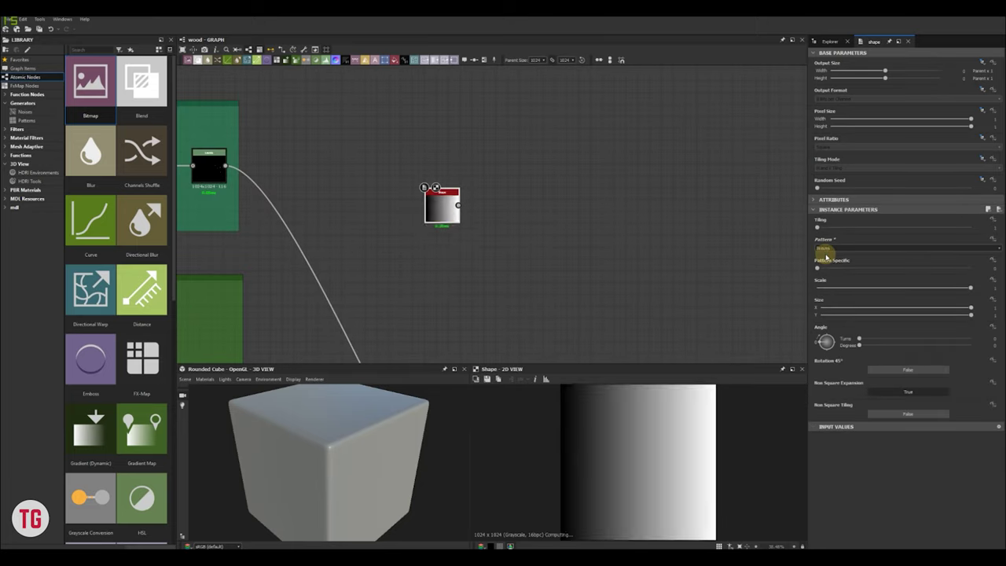
{"action": "scroll", "coordinate": [829, 250], "scroll_direction": "up", "scroll_amount": 2}
{"action": "scroll", "coordinate": [830, 250], "scroll_direction": "up", "scroll_amount": 1}
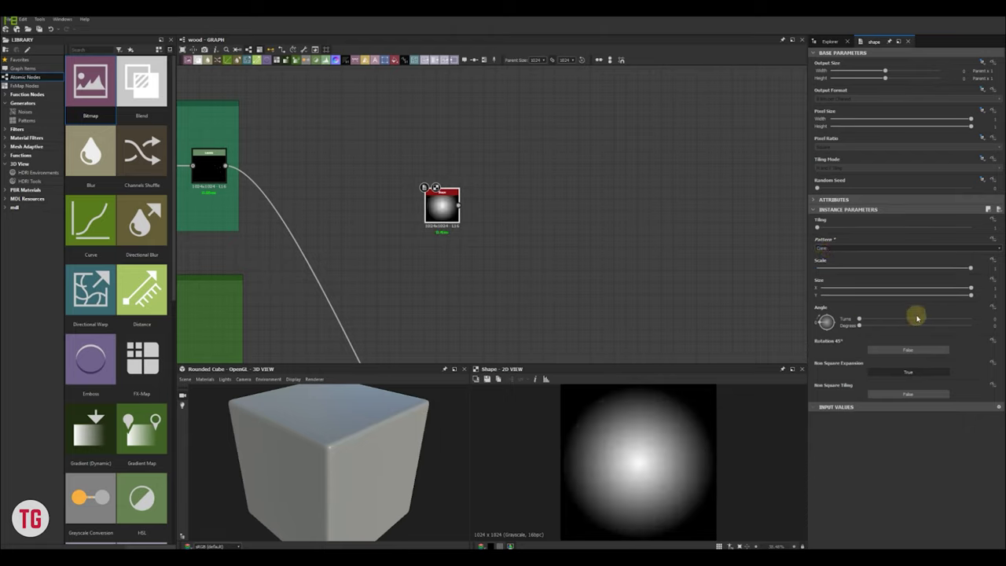
{"action": "left_click_drag", "start_coordinate": [971, 288], "coordinate": [850, 290]}
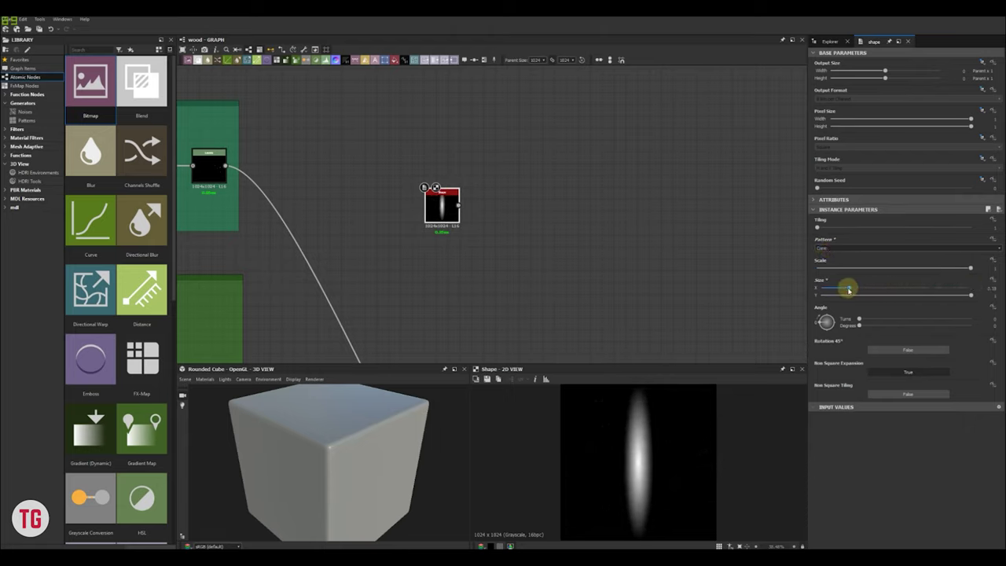
{"action": "left_click_drag", "start_coordinate": [986, 295], "coordinate": [957, 297]}
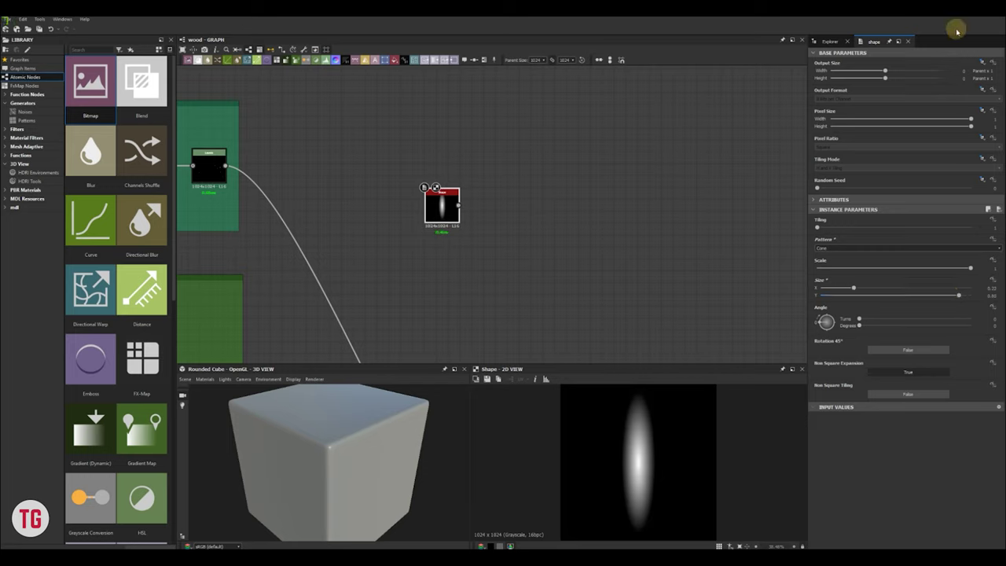
- Add a Tile Generator node fed by the Shape node and set its Pattern to Image Input
{"action": "left_click", "coordinate": [523, 214]}
{"action": "key", "text": "space"}
{"action": "type", "text": "tile"}
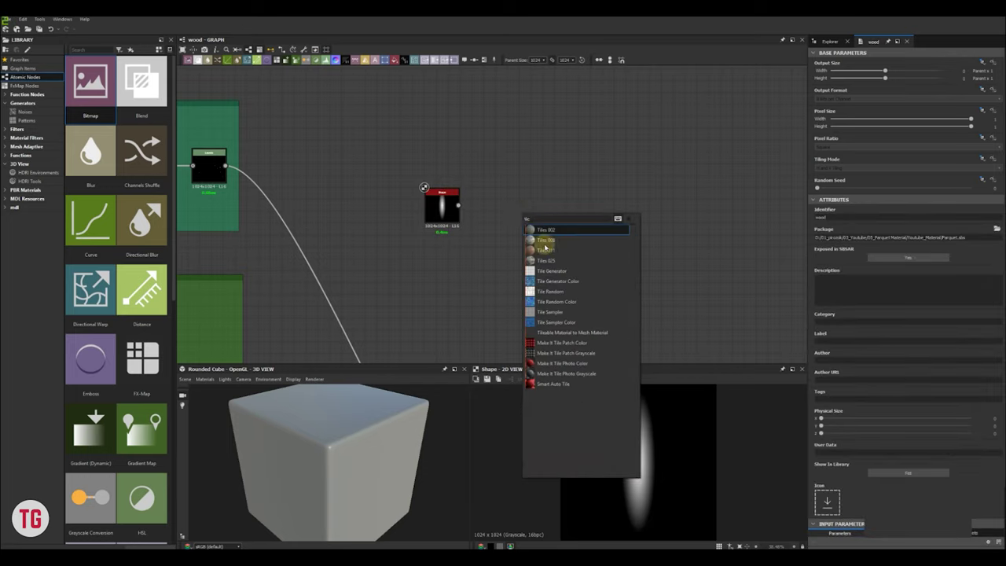
{"action": "left_click", "coordinate": [548, 272]}
{"action": "left_click_drag", "start_coordinate": [524, 218], "coordinate": [485, 203]}
{"action": "left_click_drag", "start_coordinate": [501, 208], "coordinate": [490, 208]}
{"action": "left_click", "coordinate": [857, 300]}
{"action": "left_click", "coordinate": [857, 292]}
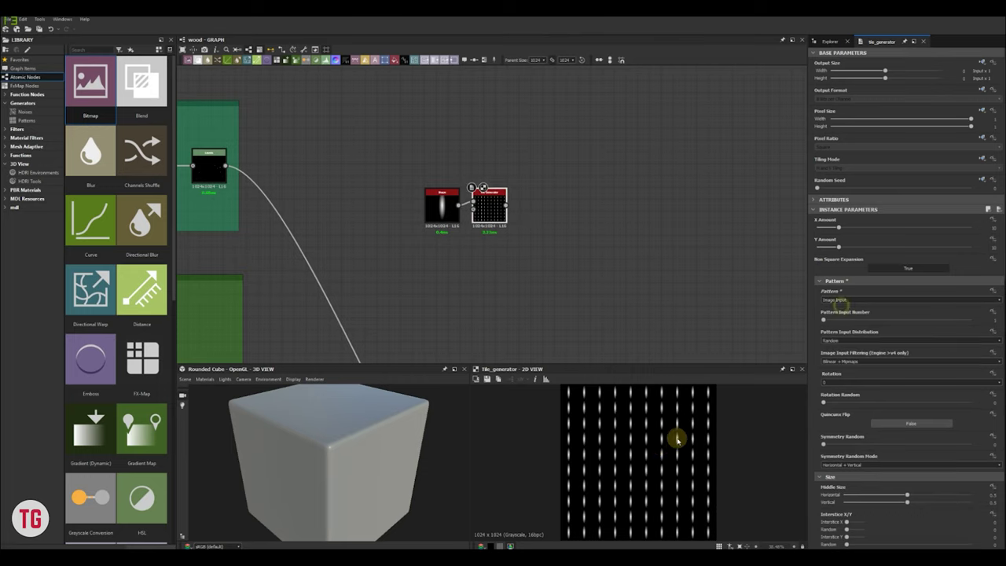
- Set the Tile Generator's X Amount and Y Amount to 5 and enlarge the preview area
{"action": "scroll", "coordinate": [630, 449], "scroll_direction": "up", "scroll_amount": 2}
{"action": "scroll", "coordinate": [630, 449], "scroll_direction": "down", "scroll_amount": 1}
{"action": "left_click_drag", "start_coordinate": [839, 228], "coordinate": [826, 247]}
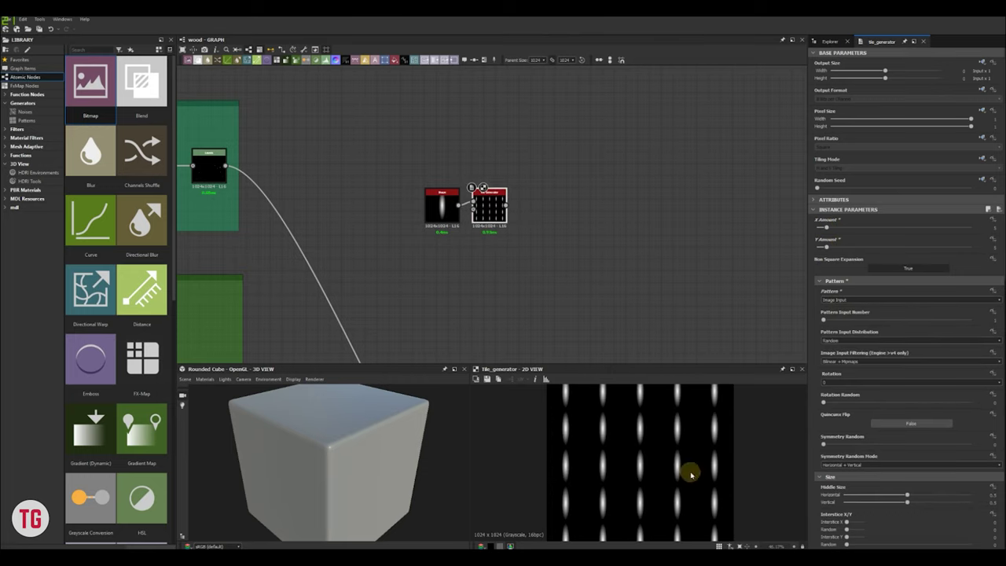
{"action": "scroll", "coordinate": [689, 470], "scroll_direction": "down", "scroll_amount": 2}
{"action": "left_click_drag", "start_coordinate": [469, 365], "coordinate": [465, 314]}
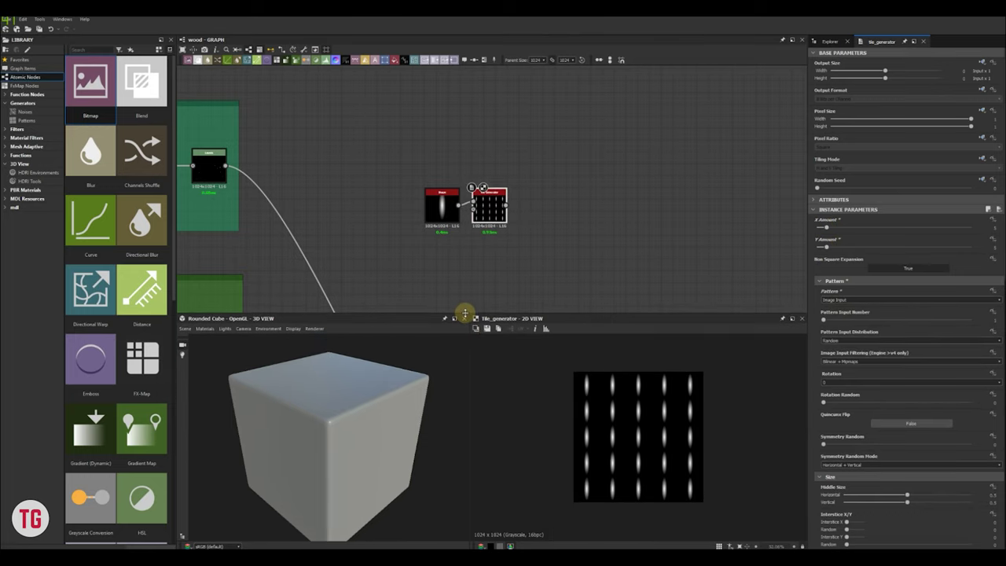
- Set the Tile Generator's Scale Random to 0.35, Offset Random to 0.31 with a new seed, and Position Random to X 0.31 and Y 0.37
{"action": "scroll", "coordinate": [824, 366], "scroll_direction": "down", "scroll_amount": 5}
{"action": "left_click_drag", "start_coordinate": [824, 370], "coordinate": [903, 370]}
{"action": "scroll", "coordinate": [849, 393], "scroll_direction": "down", "scroll_amount": 1}
{"action": "left_click_drag", "start_coordinate": [823, 417], "coordinate": [891, 438]}
{"action": "scroll", "coordinate": [875, 438], "scroll_direction": "down", "scroll_amount": 2}
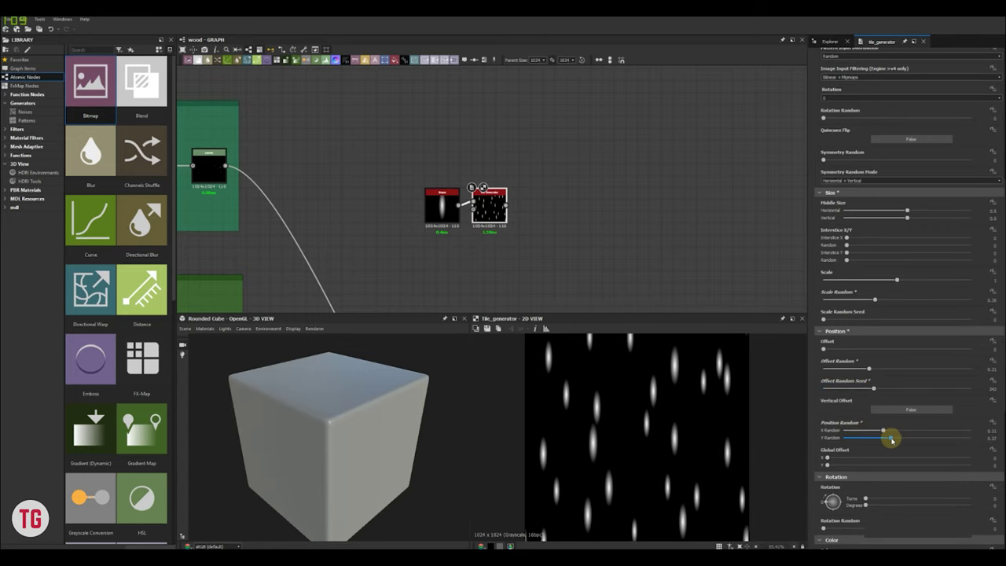
- Set the Tile Generator's Luminance Random to 0.71 and its Scale to about 1.02
{"action": "scroll", "coordinate": [891, 440], "scroll_direction": "down", "scroll_amount": 5}
{"action": "left_click_drag", "start_coordinate": [824, 450], "coordinate": [934, 452]}
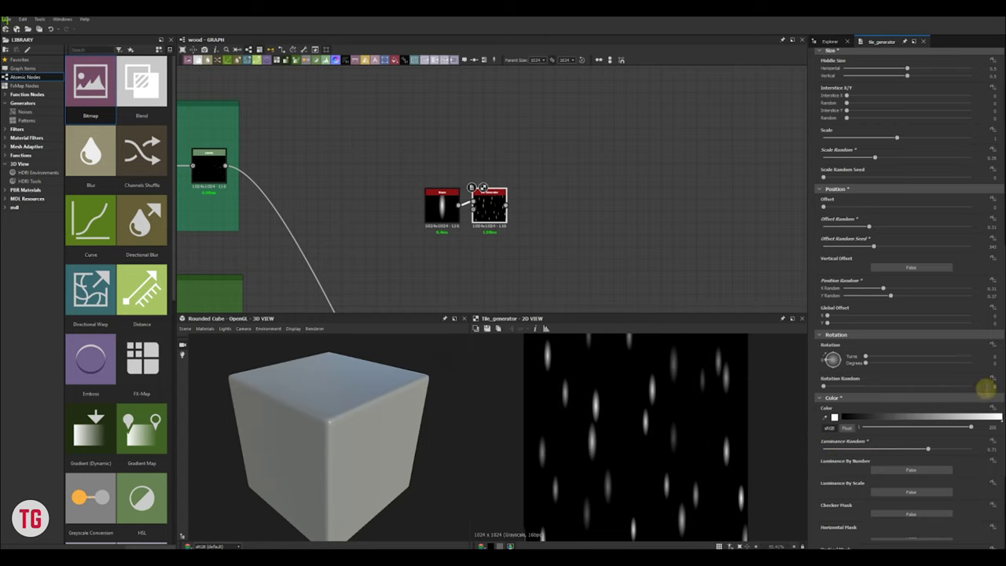
{"action": "scroll", "coordinate": [995, 382], "scroll_direction": "up", "scroll_amount": 6}
{"action": "mouse_move", "coordinate": [897, 303]}
{"action": "left_mouse_down"}
{"action": "mouse_move", "coordinate": [915, 306]}
{"action": "mouse_move", "coordinate": [900, 307]}
{"action": "left_mouse_up"}
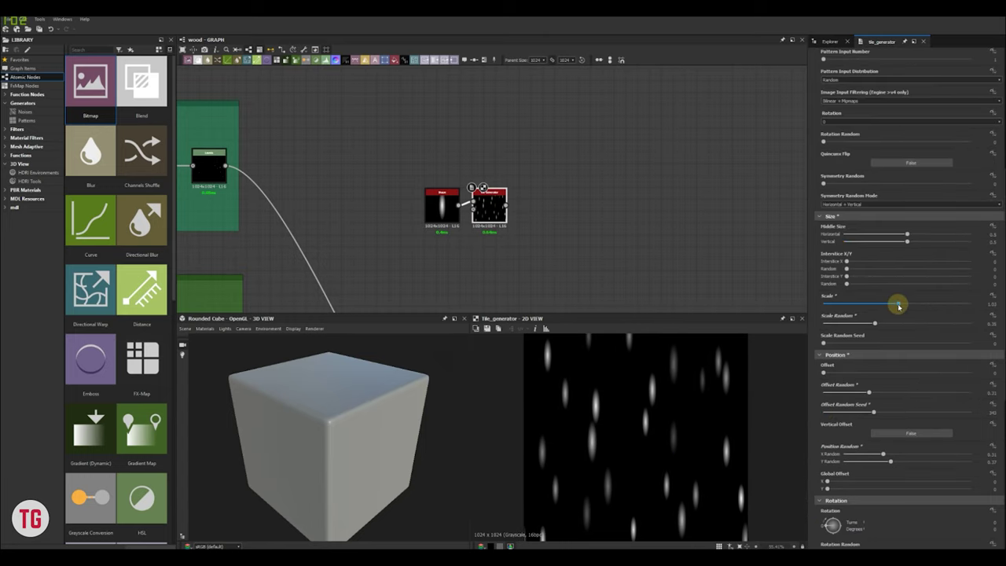
{"action": "scroll", "coordinate": [941, 292], "scroll_direction": "up", "scroll_amount": 10}
{"action": "left_click_drag", "start_coordinate": [827, 228], "coordinate": [827, 229]}
{"action": "scroll", "coordinate": [916, 425], "scroll_direction": "down", "scroll_amount": 3}
{"action": "scroll", "coordinate": [939, 432], "scroll_direction": "up", "scroll_amount": 3}
- Change the Shape node's Pattern from Cone to Waves after trying other pattern types
{"action": "left_click", "coordinate": [440, 203]}
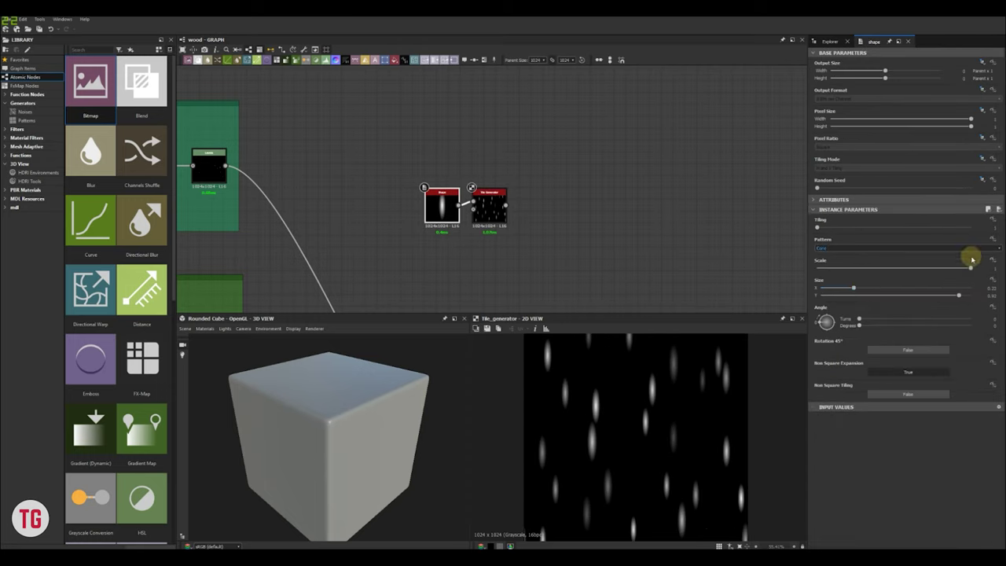
{"action": "left_click", "coordinate": [828, 249]}
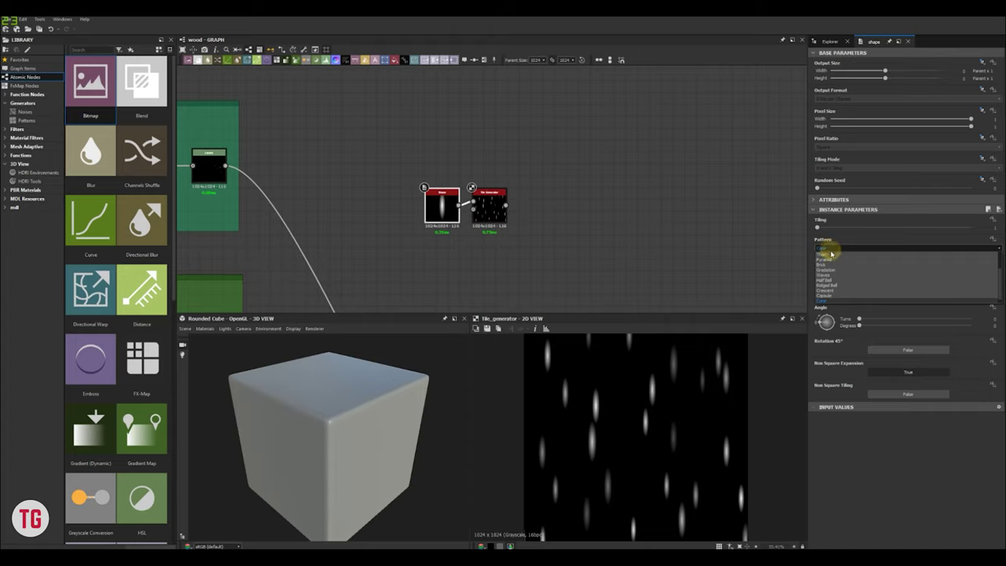
{"action": "left_click", "coordinate": [834, 258]}
{"action": "left_click", "coordinate": [832, 250]}
{"action": "left_click", "coordinate": [833, 254]}
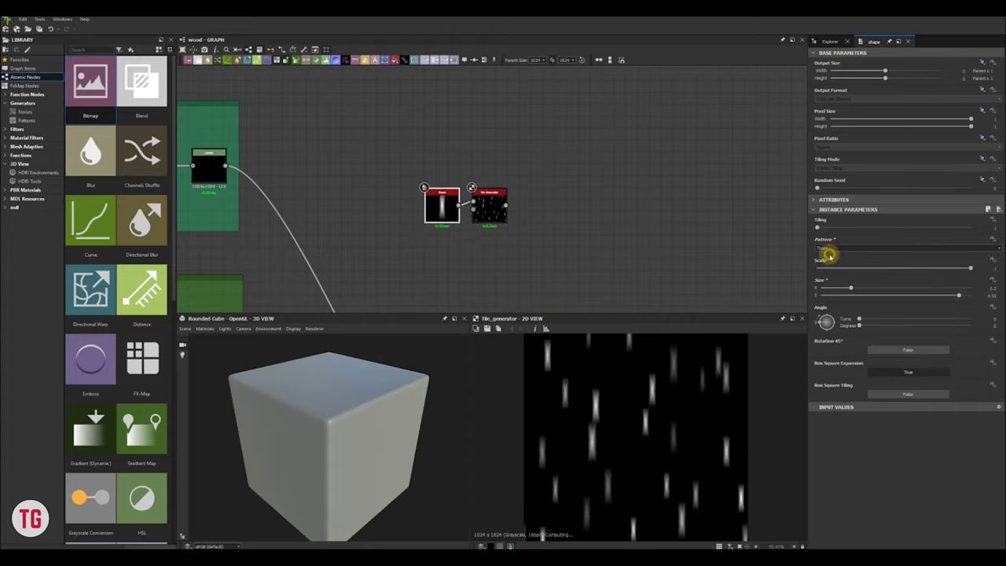
{"action": "left_click", "coordinate": [836, 252]}
{"action": "left_click", "coordinate": [837, 259]}
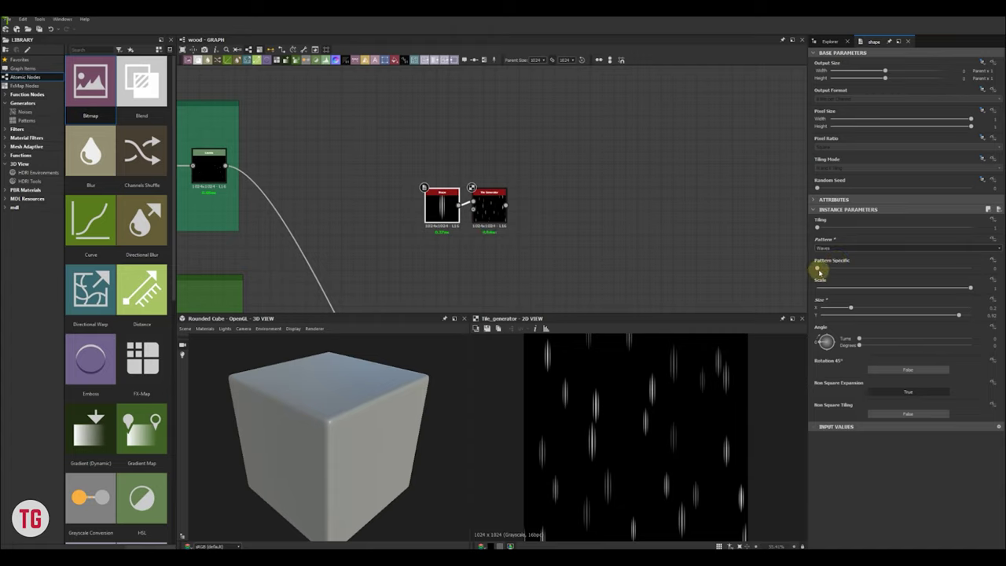
- Set the Shape node's Pattern Specific to about 0.37, Size X to 0.18 and Size Y to 1
{"action": "left_click_drag", "start_coordinate": [819, 270], "coordinate": [904, 272]}
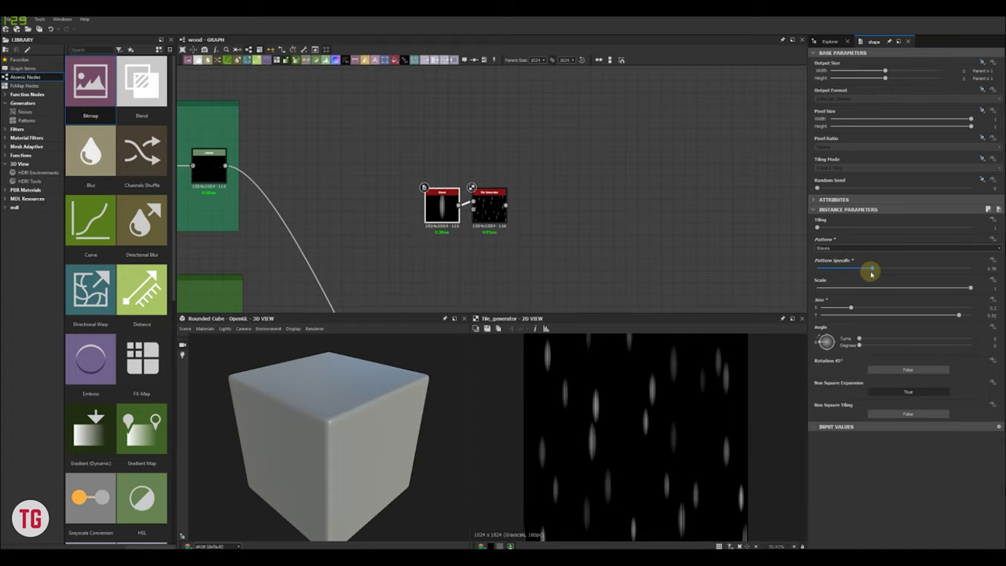
{"action": "scroll", "coordinate": [667, 381], "scroll_direction": "up", "scroll_amount": 3}
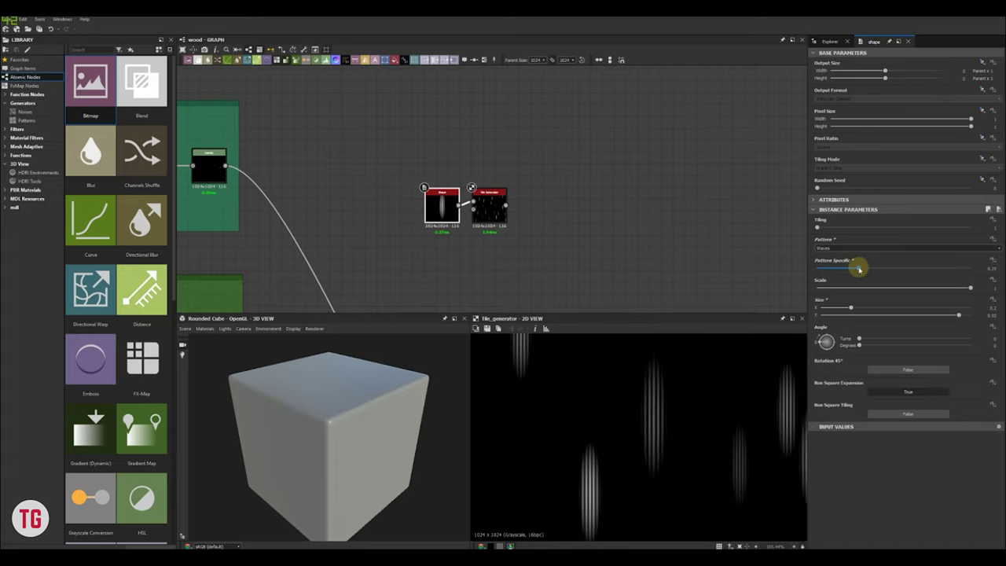
{"action": "left_click_drag", "start_coordinate": [868, 268], "coordinate": [872, 269]}
{"action": "left_click_drag", "start_coordinate": [851, 310], "coordinate": [848, 309]}
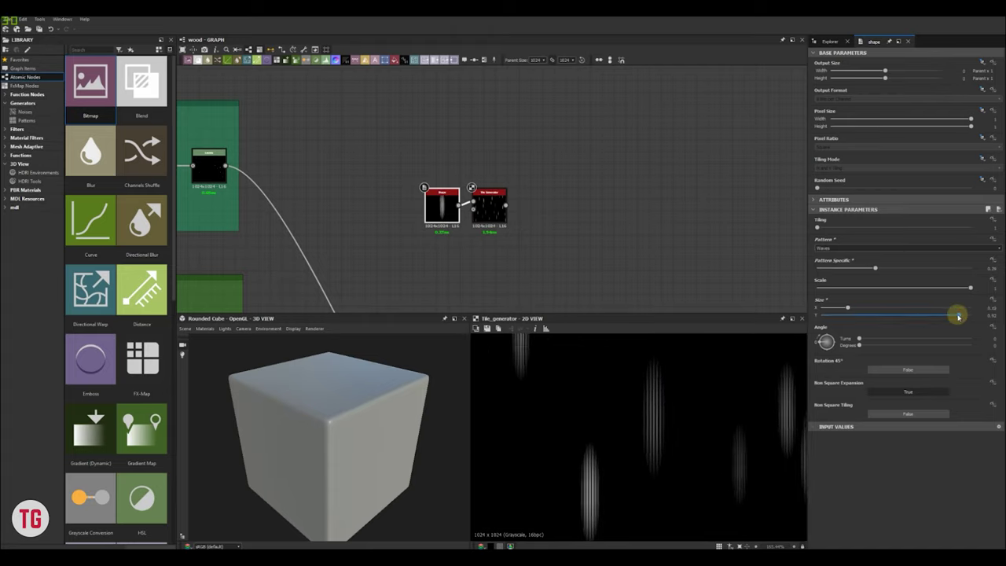
{"action": "scroll", "coordinate": [635, 445], "scroll_direction": "down", "scroll_amount": 6}
{"action": "middle_click_drag", "start_coordinate": [635, 445], "coordinate": [662, 404]}
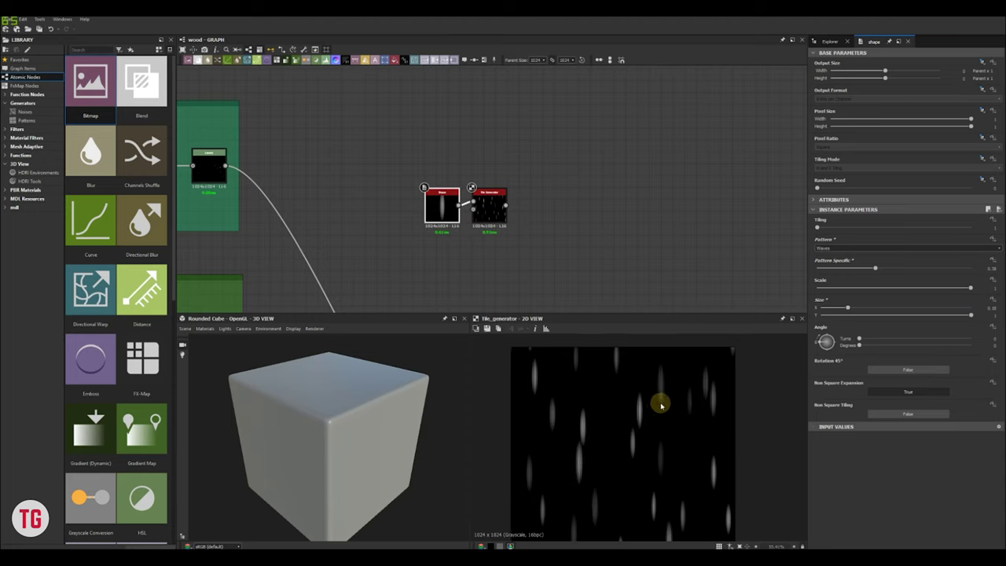
{"action": "scroll", "coordinate": [662, 405], "scroll_direction": "up", "scroll_amount": 4}
{"action": "scroll", "coordinate": [681, 398], "scroll_direction": "down", "scroll_amount": 5}
- Add a Transformation 2D node below the Shape and Tile Generator, fed by the final Blend of wood, knots and spots
{"action": "scroll", "coordinate": [530, 191], "scroll_direction": "down", "scroll_amount": 4}
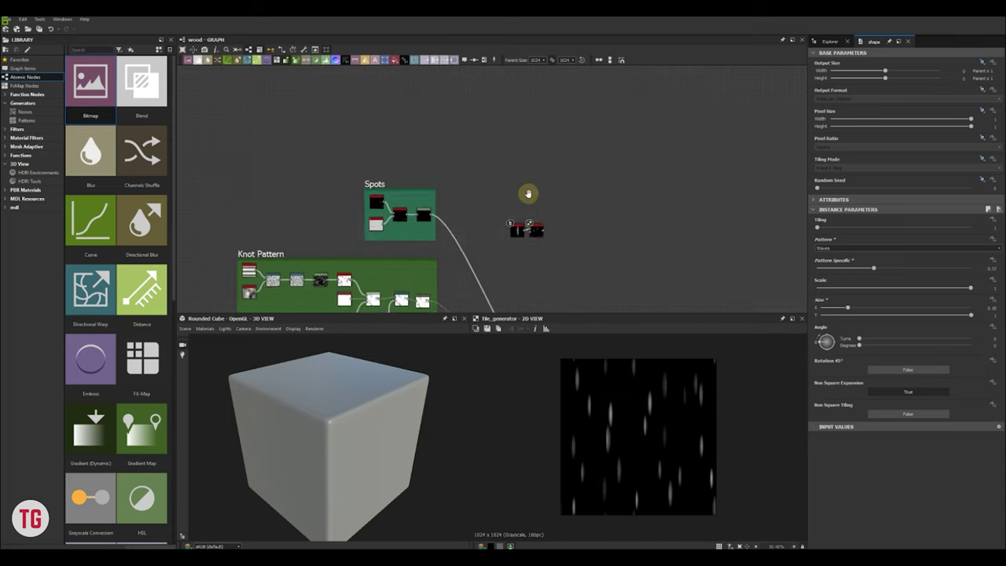
{"action": "key", "text": "space"}
{"action": "type", "text": "tra"}
{"action": "left_click", "coordinate": [503, 243]}
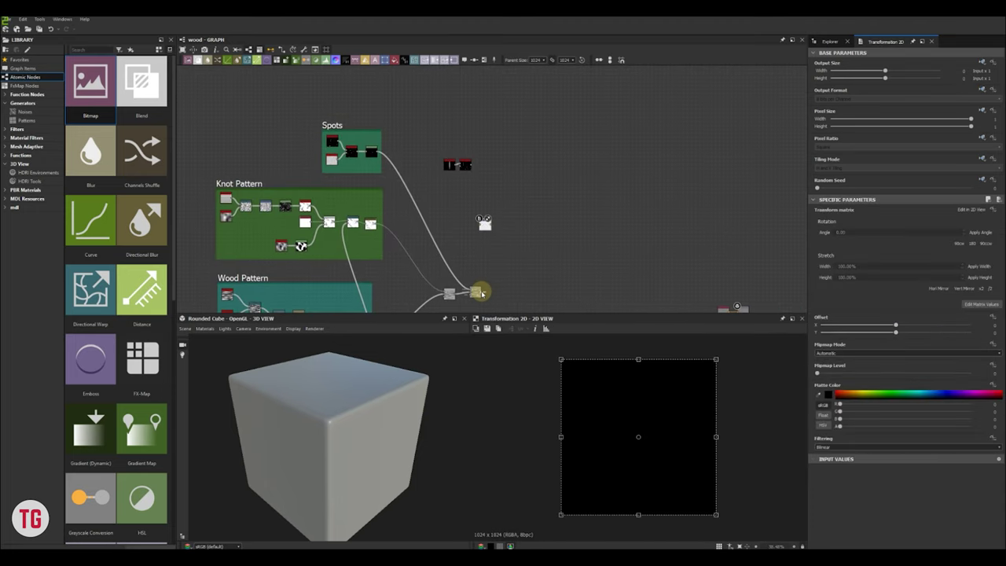
{"action": "left_click_drag", "start_coordinate": [482, 224], "coordinate": [465, 195]}
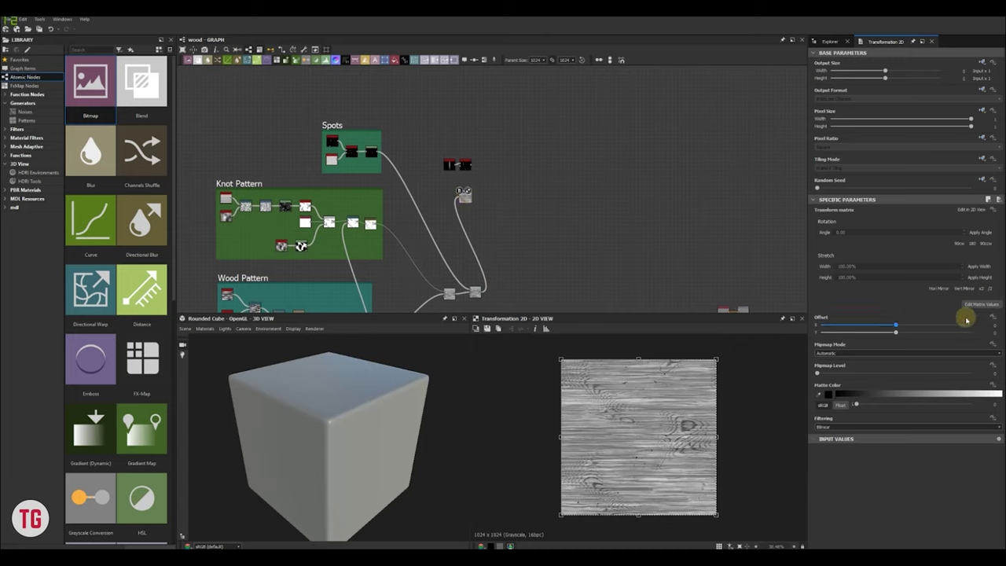
- Apply the x2 stretch to the Transformation 2D and rotate it 90° so the wood grain runs vertically
{"action": "left_click", "coordinate": [981, 289]}
{"action": "scroll", "coordinate": [656, 453], "scroll_direction": "down", "scroll_amount": 3}
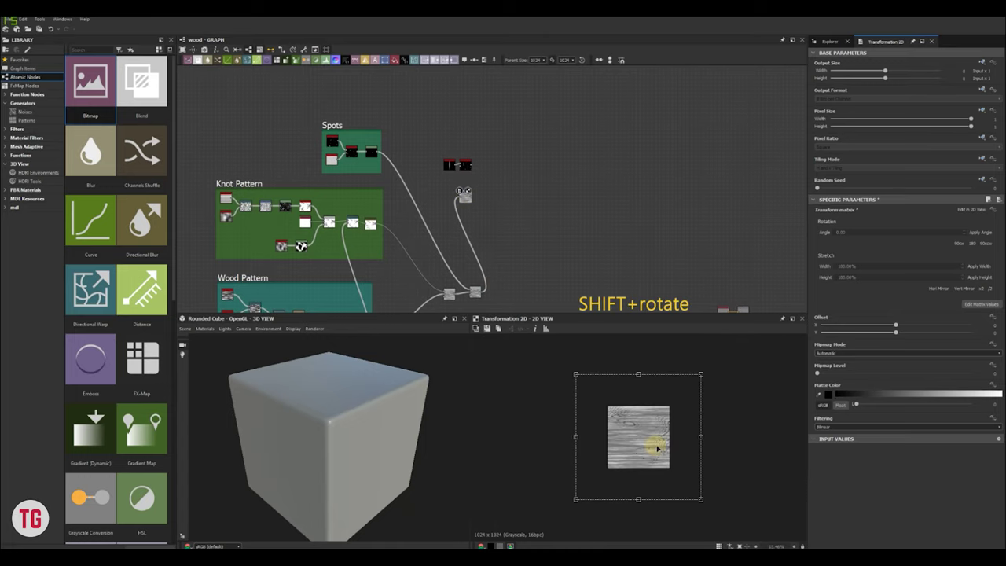
{"action": "scroll", "coordinate": [658, 449], "scroll_direction": "up", "scroll_amount": 1}
{"action": "left_click_drag", "start_coordinate": [697, 348], "coordinate": [675, 342], "text": "shift"}
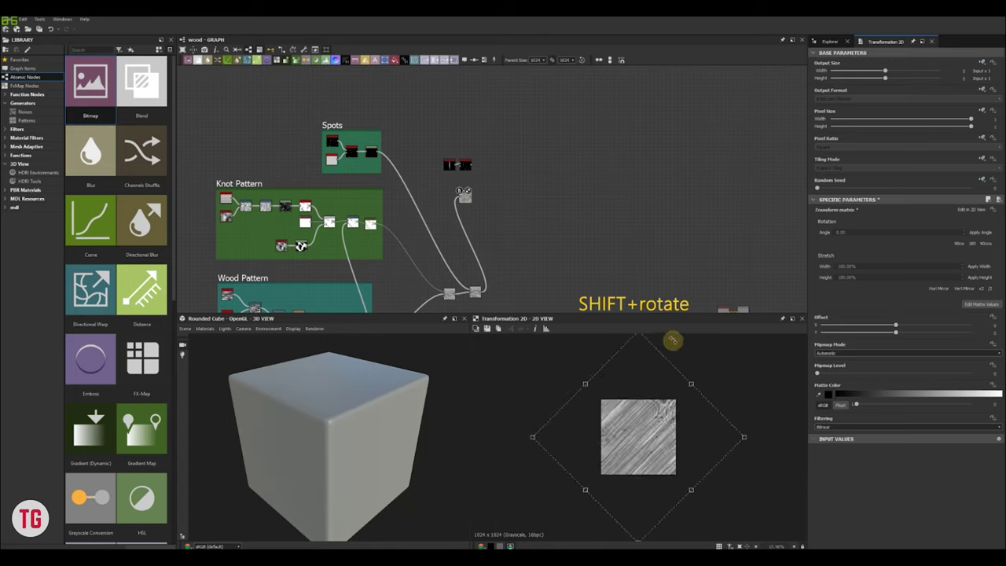
{"action": "key", "text": "ctrl+z"}
{"action": "scroll", "coordinate": [635, 418], "scroll_direction": "up", "scroll_amount": 3}
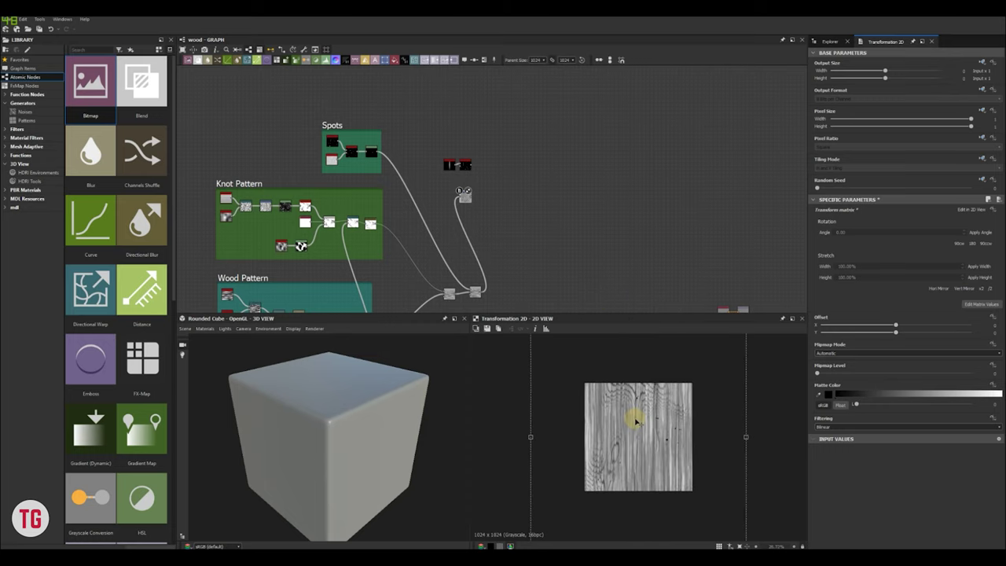
{"action": "scroll", "coordinate": [493, 260], "scroll_direction": "down", "scroll_amount": 2}
{"action": "scroll", "coordinate": [412, 254], "scroll_direction": "up", "scroll_amount": 1}
- Reconnect the Transformation 2D's input to the Directional Warp output at the end of the Wood Pattern frame
{"action": "left_click", "coordinate": [412, 262]}
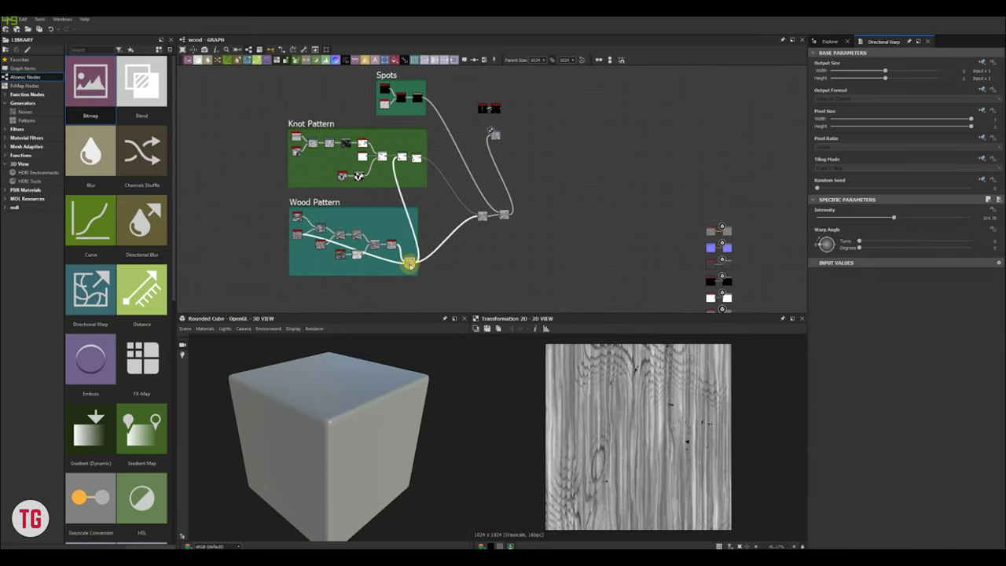
{"action": "scroll", "coordinate": [414, 276], "scroll_direction": "up", "scroll_amount": 2}
{"action": "left_click", "coordinate": [481, 162]}
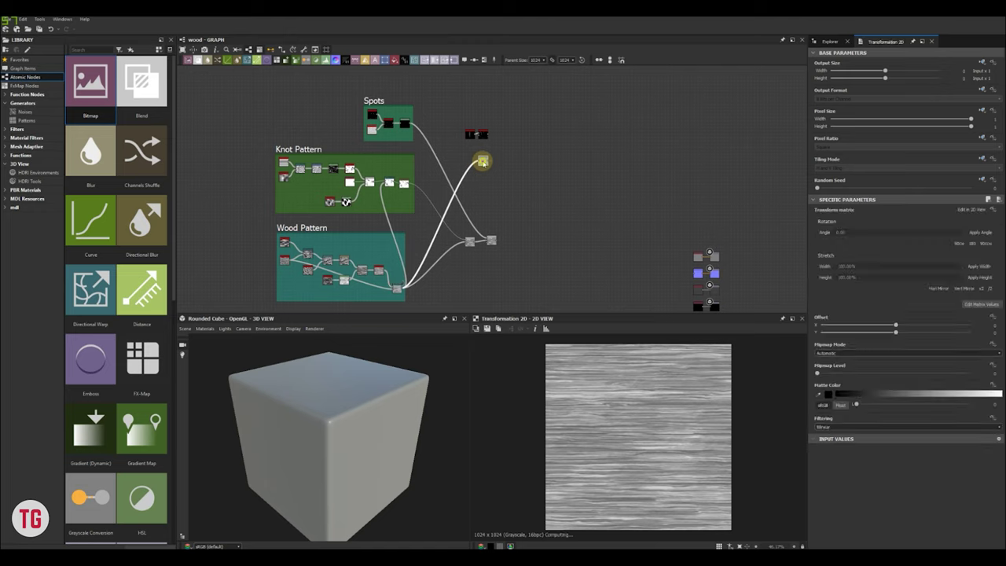
{"action": "scroll", "coordinate": [472, 228], "scroll_direction": "up", "scroll_amount": 3}
- Try combining the Tile Generator and the rotated wood grain in a Blend node
{"action": "left_click_drag", "start_coordinate": [486, 247], "coordinate": [505, 214]}
{"action": "left_click", "coordinate": [534, 254]}
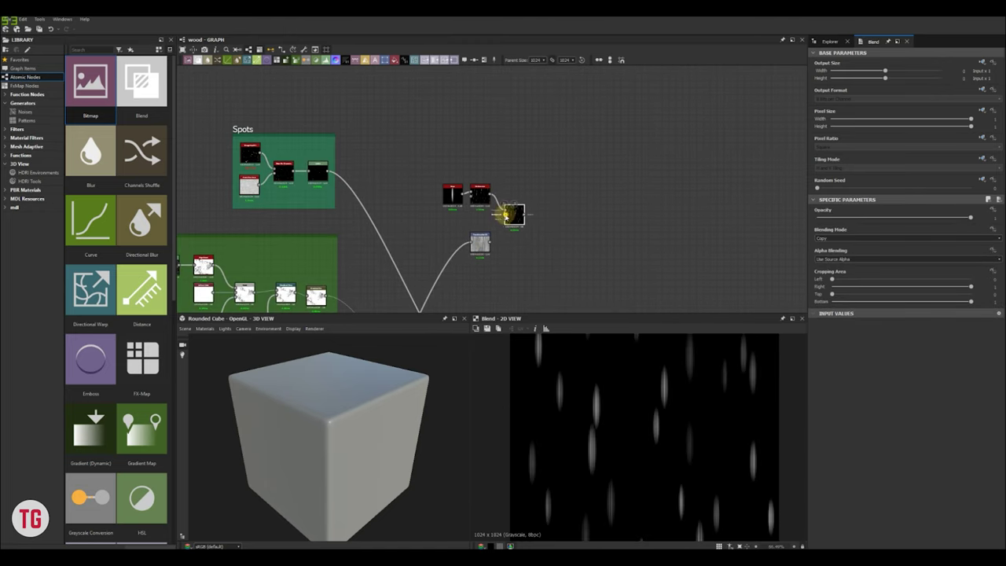
{"action": "scroll", "coordinate": [503, 235], "scroll_direction": "up", "scroll_amount": 3}
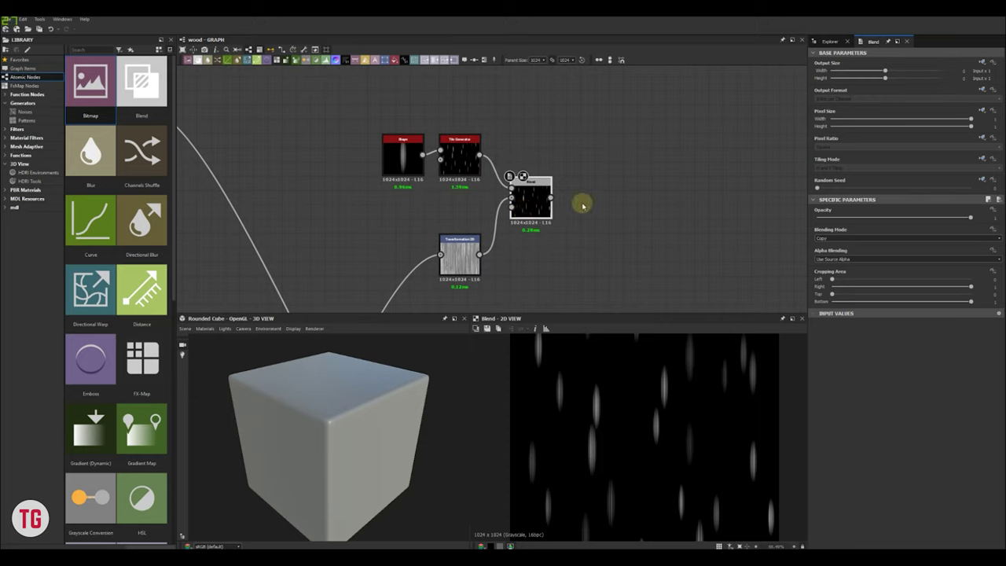
- Replace the Blend with a Directional Warp node that takes the Tile Generator as input and the rotated wood grain as intensity input
{"action": "key", "text": "space"}
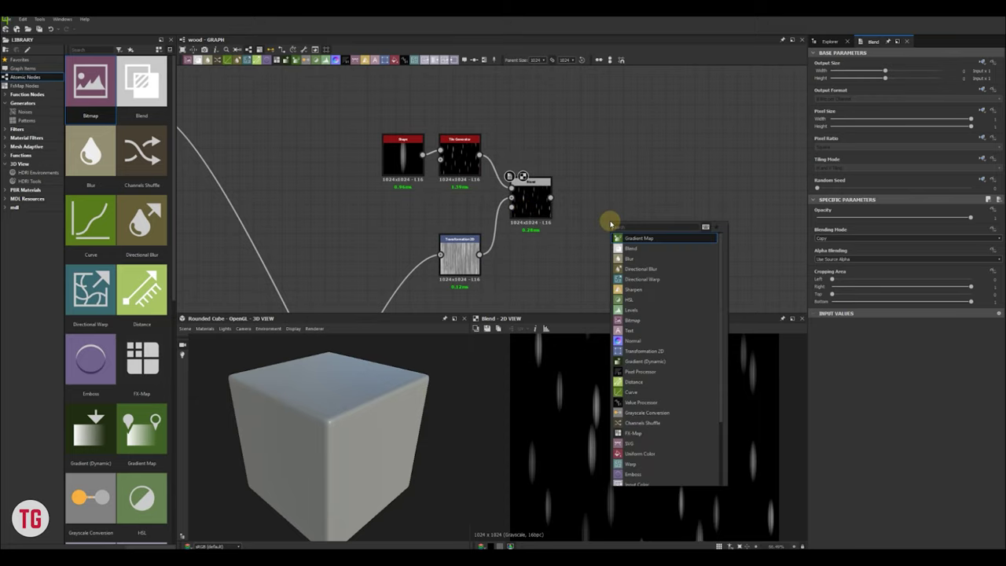
{"action": "type", "text": "dir"}
{"action": "left_click", "coordinate": [637, 248]}
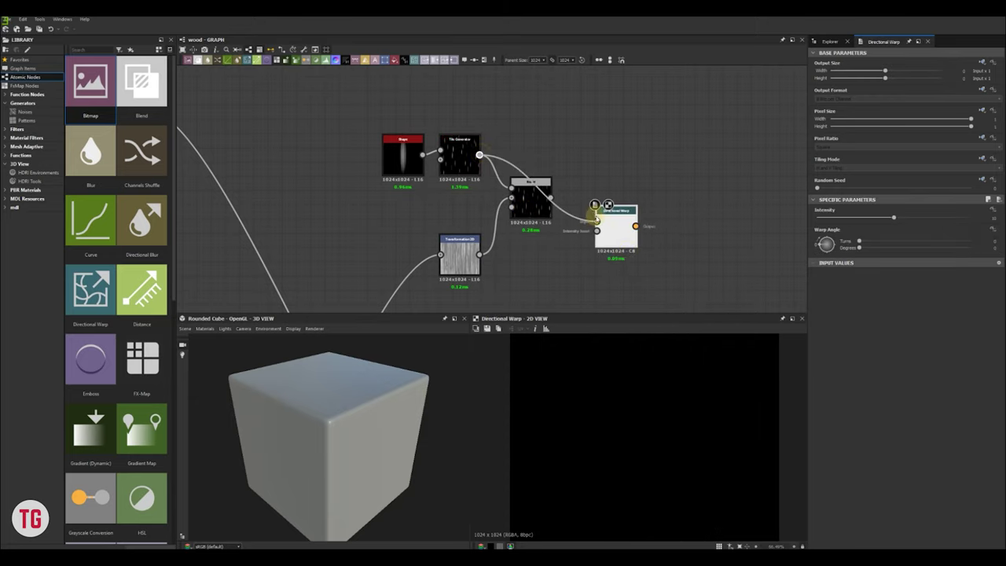
{"action": "left_click_drag", "start_coordinate": [597, 220], "coordinate": [597, 222]}
{"action": "left_click_drag", "start_coordinate": [480, 255], "coordinate": [532, 200]}
{"action": "scroll", "coordinate": [615, 401], "scroll_direction": "up", "scroll_amount": 3}
{"action": "left_click", "coordinate": [542, 206]}
{"action": "key", "text": "Delete"}
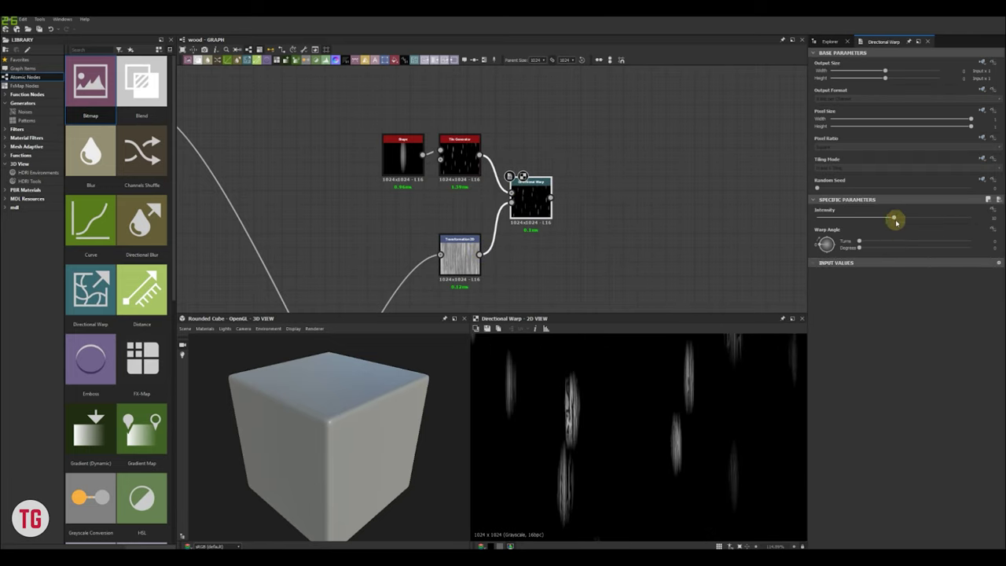
- Adjust the new Directional Warp's Intensity to about 23 so the wood grain breaks up the tiled shapes
{"action": "left_click_drag", "start_coordinate": [896, 223], "coordinate": [988, 217]}
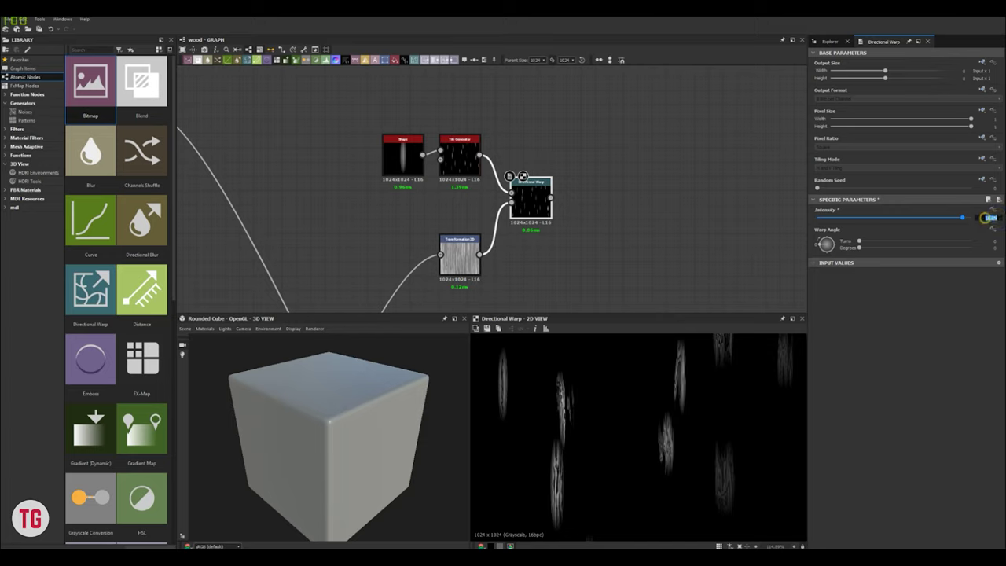
{"action": "scroll", "coordinate": [655, 415], "scroll_direction": "down", "scroll_amount": 3}
{"action": "scroll", "coordinate": [655, 415], "scroll_direction": "up", "scroll_amount": 2}
{"action": "left_click_drag", "start_coordinate": [894, 218], "coordinate": [854, 226]}
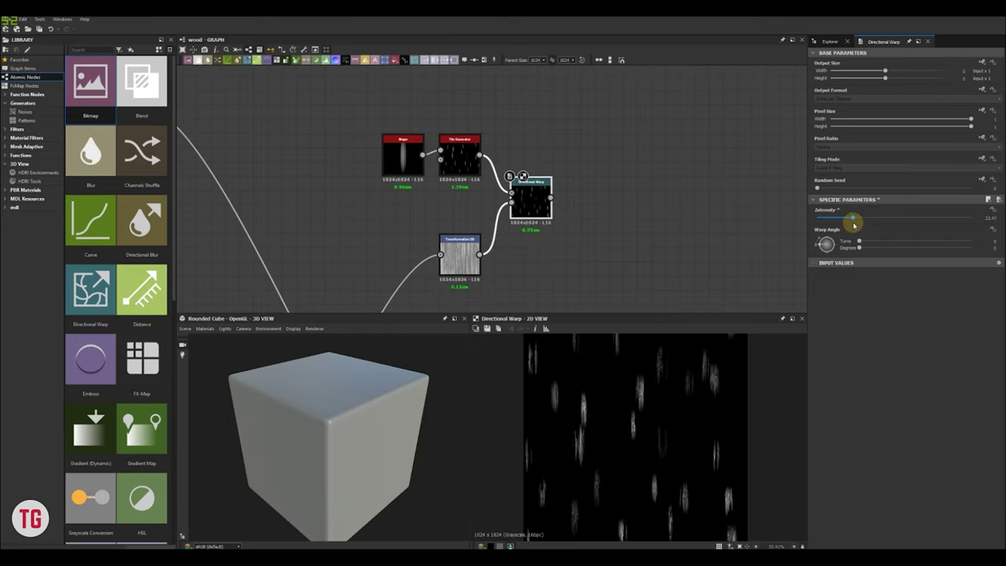
- Add a Blur HQ Grayscale node after the Directional Warp with an Intensity of about 0.24
{"action": "key", "text": "space"}
{"action": "type", "text": "blu"}
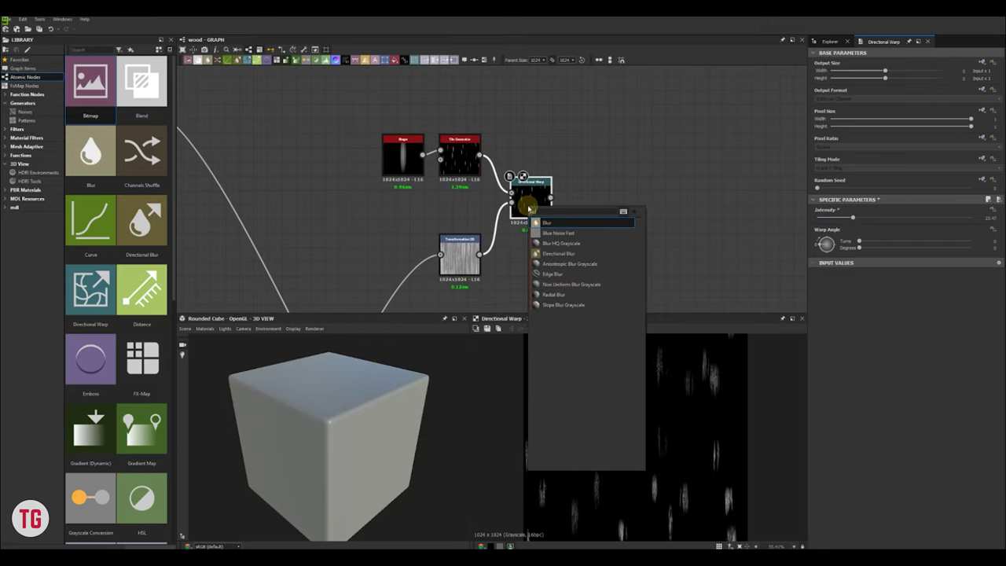
{"action": "left_click", "coordinate": [561, 232]}
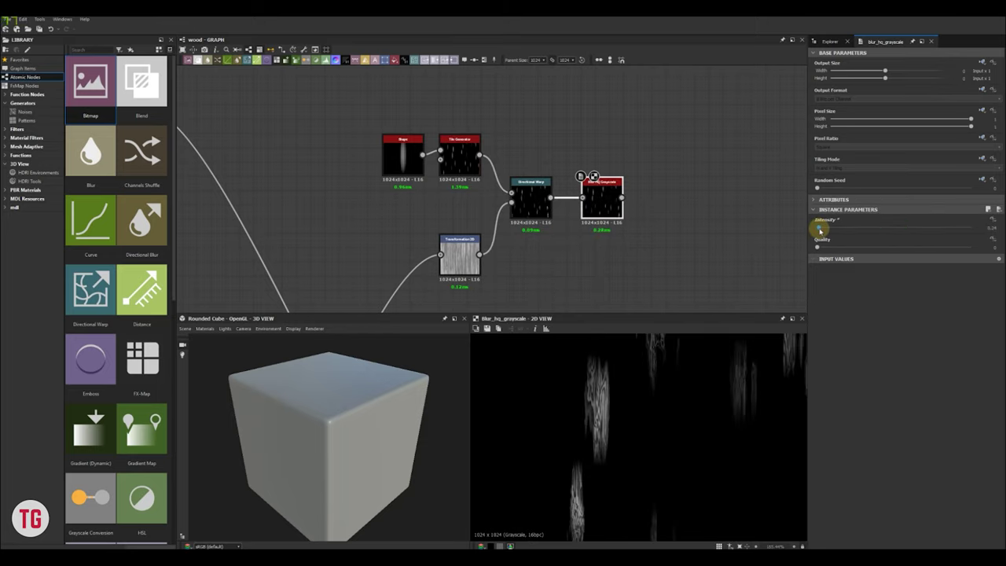
{"action": "scroll", "coordinate": [640, 451], "scroll_direction": "down", "scroll_amount": 7}
- Add a Levels node after the blur and pull its input handles close together at the dark end for white, high-contrast strokes
{"action": "key", "text": "space"}
{"action": "type", "text": "lev"}
{"action": "left_click", "coordinate": [611, 218]}
{"action": "middle_click_drag", "start_coordinate": [667, 205], "coordinate": [532, 218]}
{"action": "scroll", "coordinate": [533, 218], "scroll_direction": "up", "scroll_amount": 3}
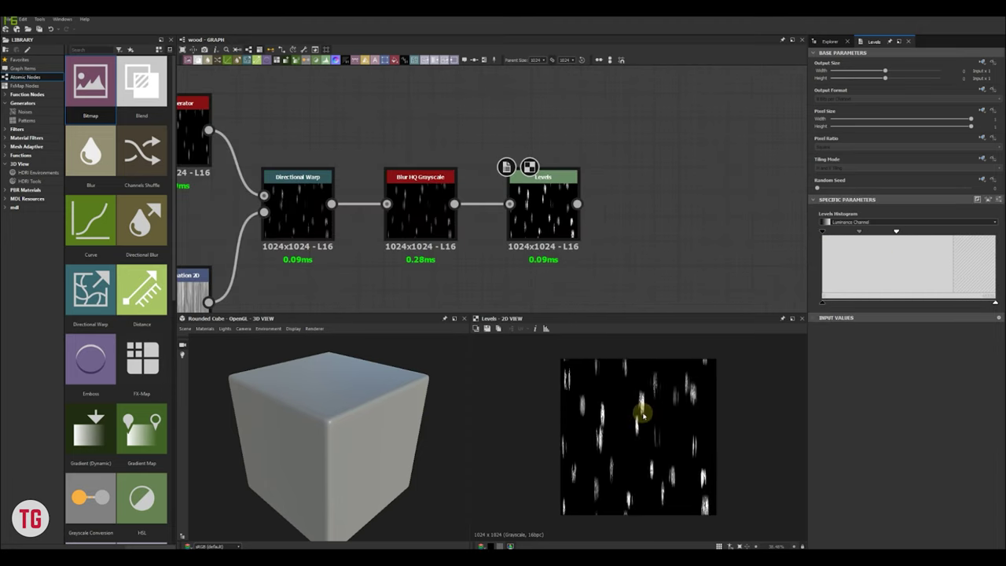
{"action": "scroll", "coordinate": [642, 414], "scroll_direction": "up", "scroll_amount": 2}
{"action": "left_click_drag", "start_coordinate": [822, 231], "coordinate": [831, 239]}
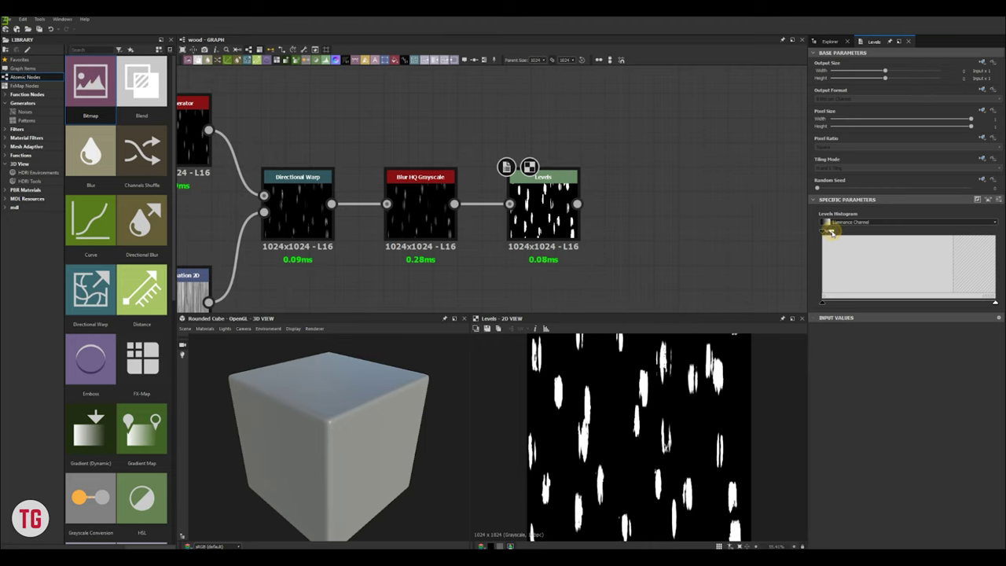
{"action": "scroll", "coordinate": [661, 416], "scroll_direction": "down", "scroll_amount": 2}
- Add an Invert Grayscale node after the Levels node
{"action": "left_click", "coordinate": [546, 225]}
{"action": "key", "text": "space"}
{"action": "type", "text": "inv"}
{"action": "key", "text": "Return"}
{"action": "scroll", "coordinate": [512, 217], "scroll_direction": "down", "scroll_amount": 4}
{"action": "middle_click_drag", "start_coordinate": [654, 209], "coordinate": [573, 206]}
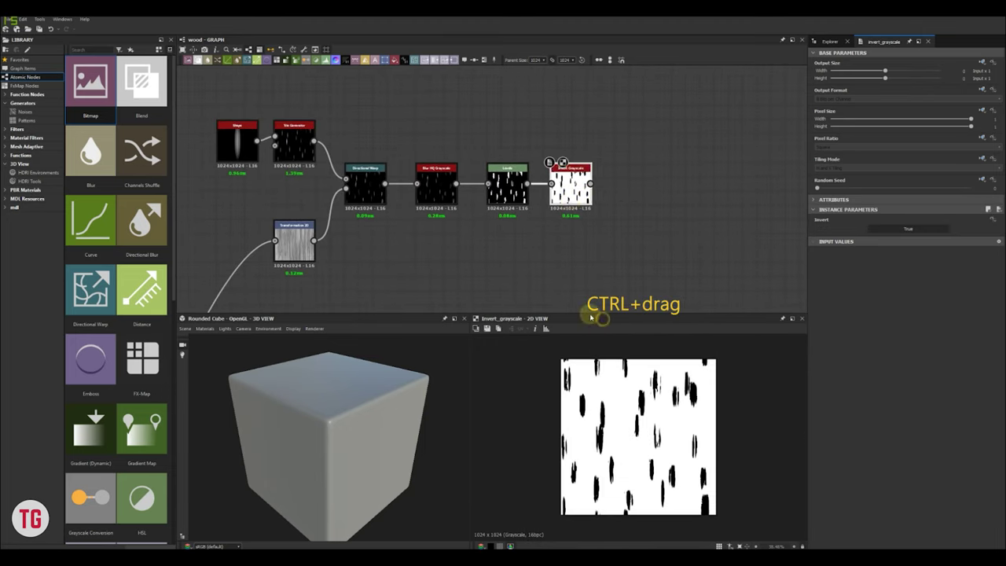
- Squeeze the inverted strokes in width with a Transformation 2D node after the Invert Grayscale and rotate them 90° to lie horizontally
{"action": "left_click_drag", "start_coordinate": [705, 438], "coordinate": [694, 439], "text": "ctrl"}
{"action": "scroll", "coordinate": [651, 430], "scroll_direction": "up", "scroll_amount": 3}
{"action": "scroll", "coordinate": [649, 430], "scroll_direction": "down", "scroll_amount": 2}
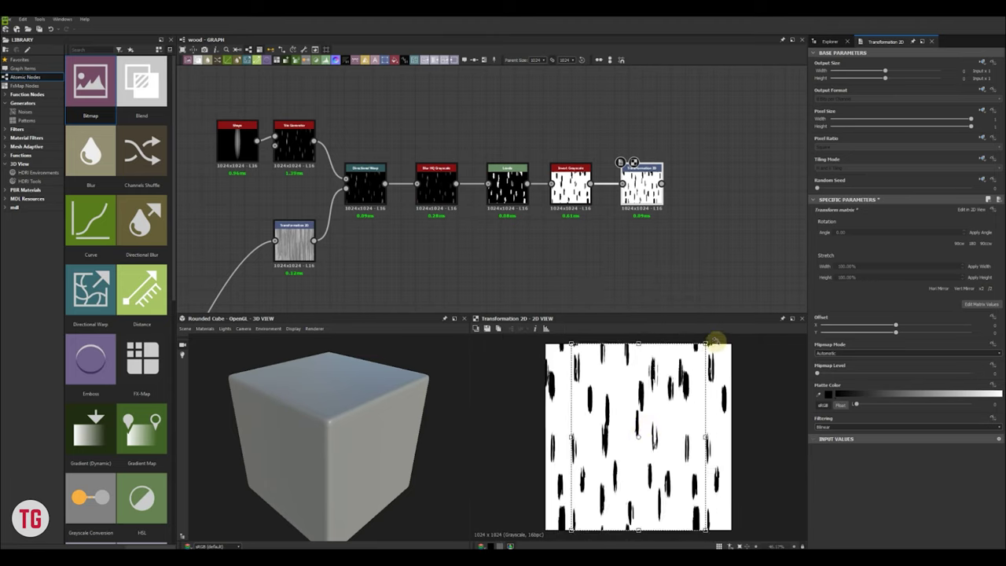
{"action": "left_click_drag", "start_coordinate": [716, 341], "coordinate": [644, 442], "text": "shift"}
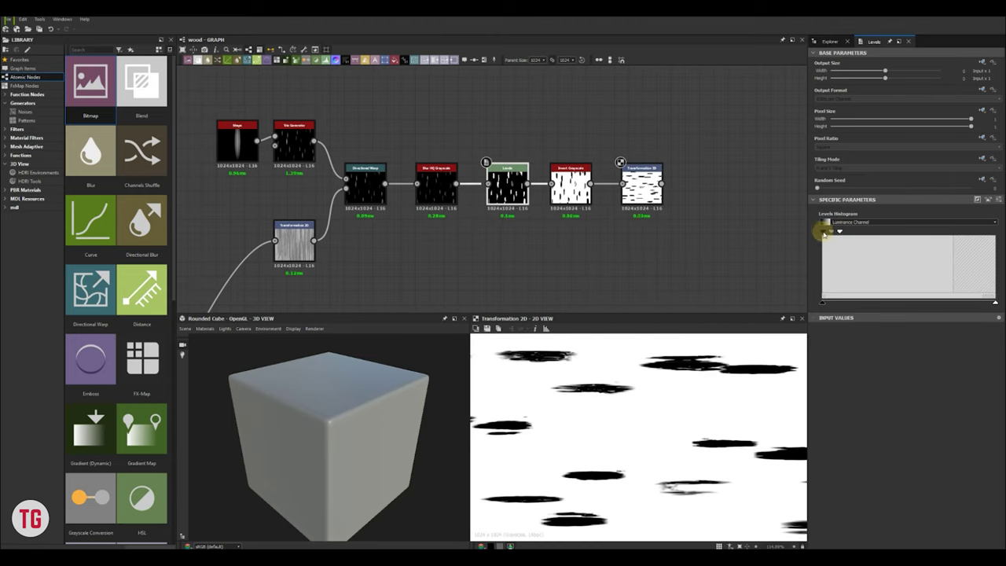
- Raise the Levels node's black input to thin the strokes and slightly increase the final Transformation 2D's height
{"action": "left_click_drag", "start_coordinate": [824, 233], "coordinate": [833, 233]}
{"action": "scroll", "coordinate": [656, 433], "scroll_direction": "down", "scroll_amount": 5}
{"action": "scroll", "coordinate": [655, 433], "scroll_direction": "up", "scroll_amount": 1}
{"action": "left_click", "coordinate": [634, 189]}
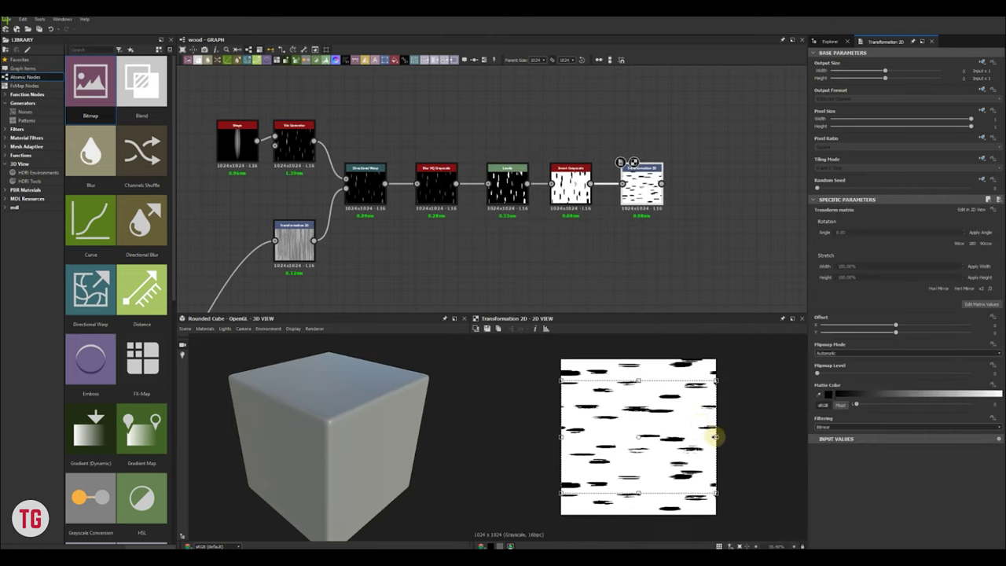
{"action": "left_click_drag", "start_coordinate": [637, 382], "coordinate": [638, 378]}
- Set the Tile Generator's X Amount and Y Amount to 4
{"action": "left_click", "coordinate": [297, 143]}
{"action": "left_click_drag", "start_coordinate": [828, 227], "coordinate": [824, 247]}
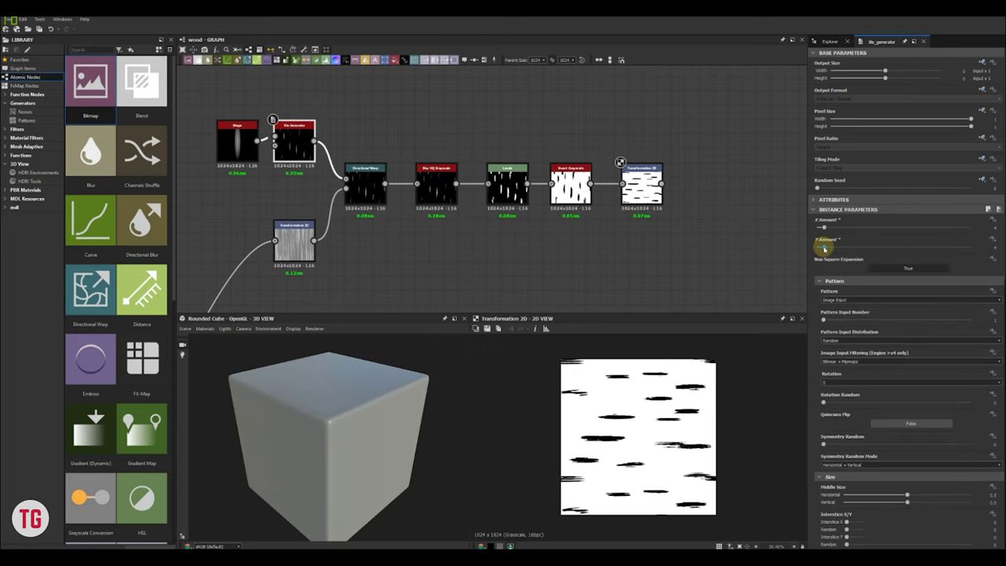
{"action": "left_click", "coordinate": [689, 252]}
- Add a Grunge Map 003 node below the stroke chain and set its Balance to 0.74 and Contrast to 0.84
{"action": "left_click", "coordinate": [630, 185]}
{"action": "scroll", "coordinate": [517, 266], "scroll_direction": "down", "scroll_amount": 5}
{"action": "middle_click_drag", "start_coordinate": [516, 267], "coordinate": [524, 185]}
{"action": "key", "text": "space"}
{"action": "type", "text": "grunge"}
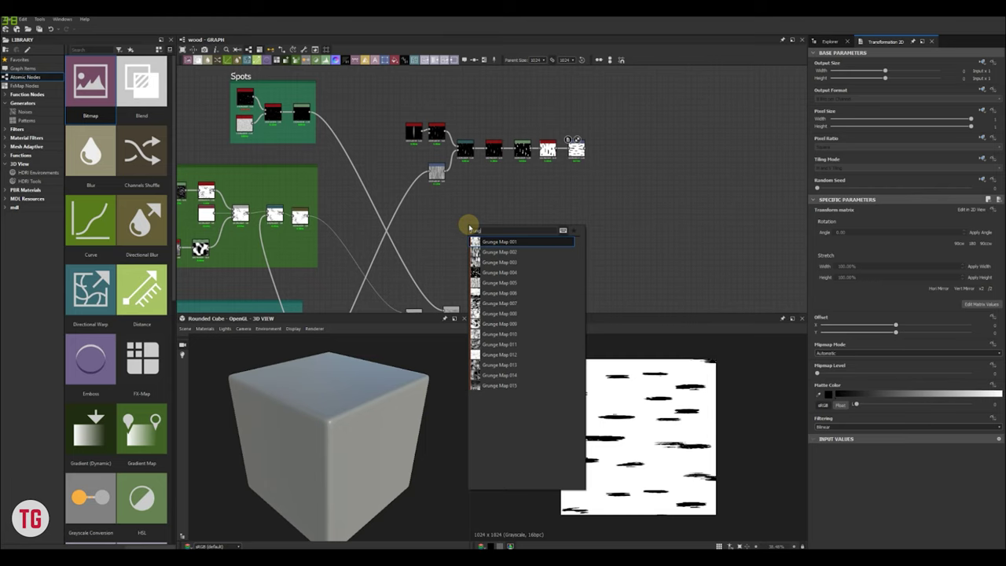
{"action": "left_click", "coordinate": [488, 262]}
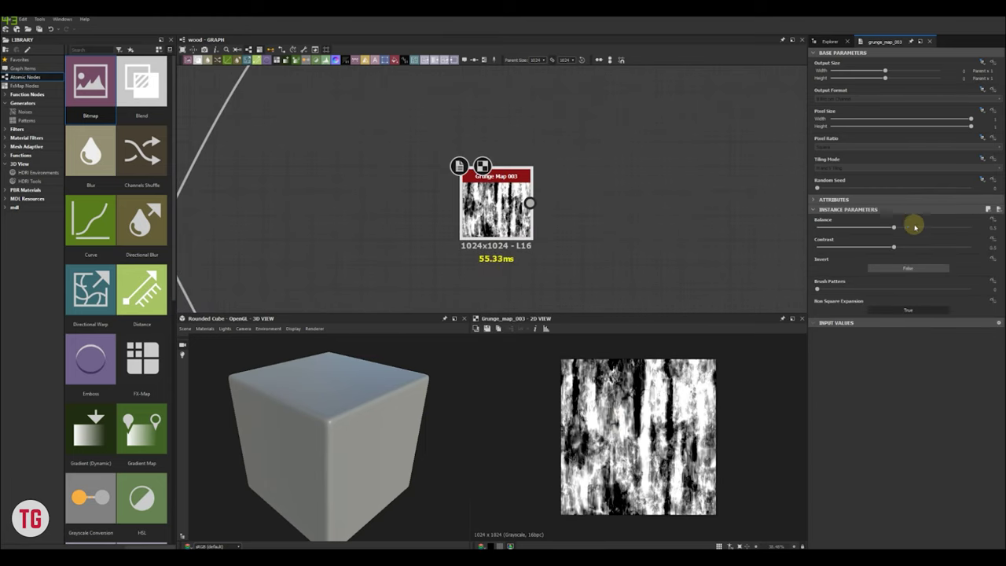
{"action": "left_click_drag", "start_coordinate": [915, 227], "coordinate": [931, 229]}
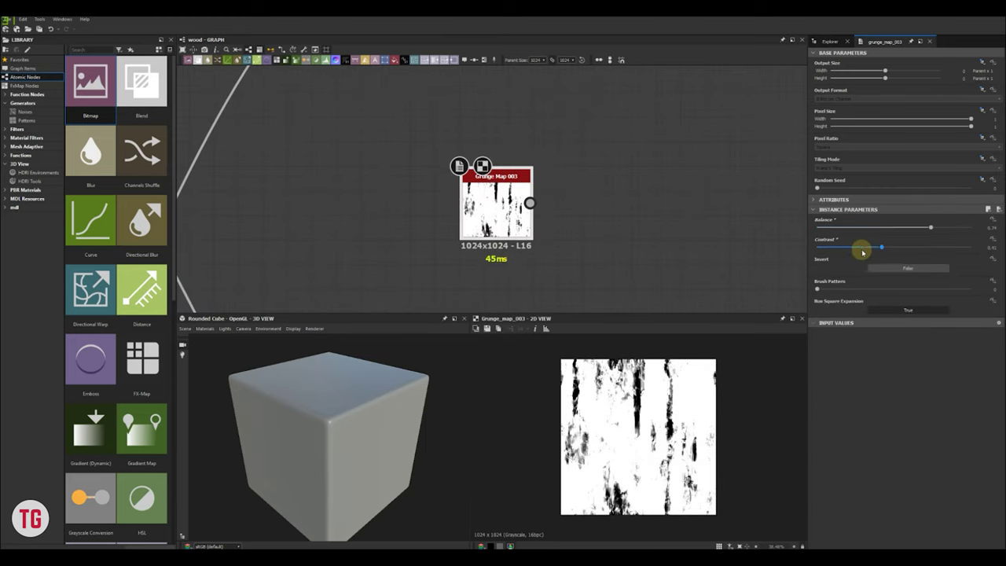
{"action": "left_click_drag", "start_coordinate": [863, 251], "coordinate": [954, 249]}
{"action": "scroll", "coordinate": [635, 393], "scroll_direction": "up", "scroll_amount": 3}
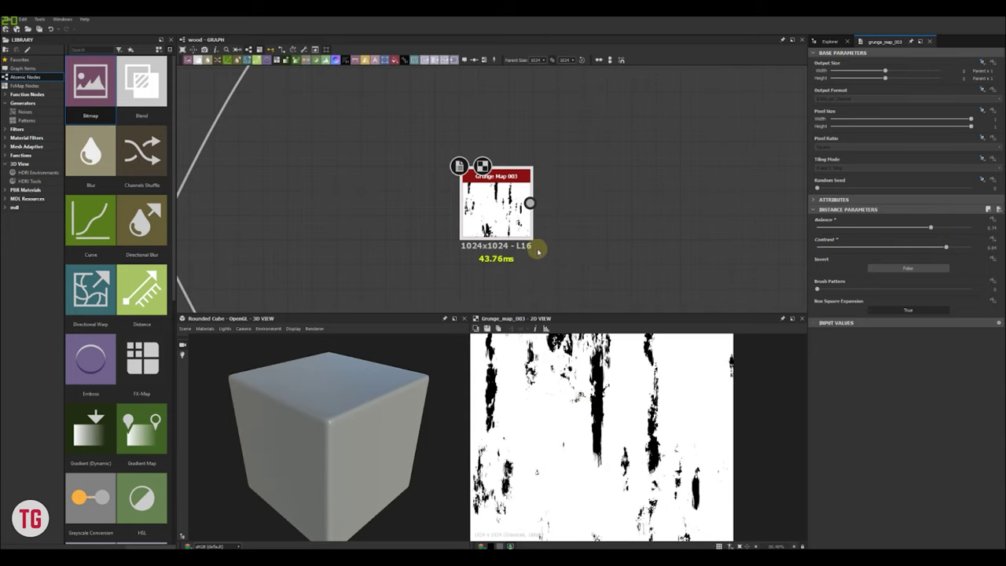
- Add a Blur HQ Grayscale node after the Grunge Map 003 and reduce its Intensity to a very slight blur
{"action": "key", "text": "space"}
{"action": "left_click", "coordinate": [631, 187]}
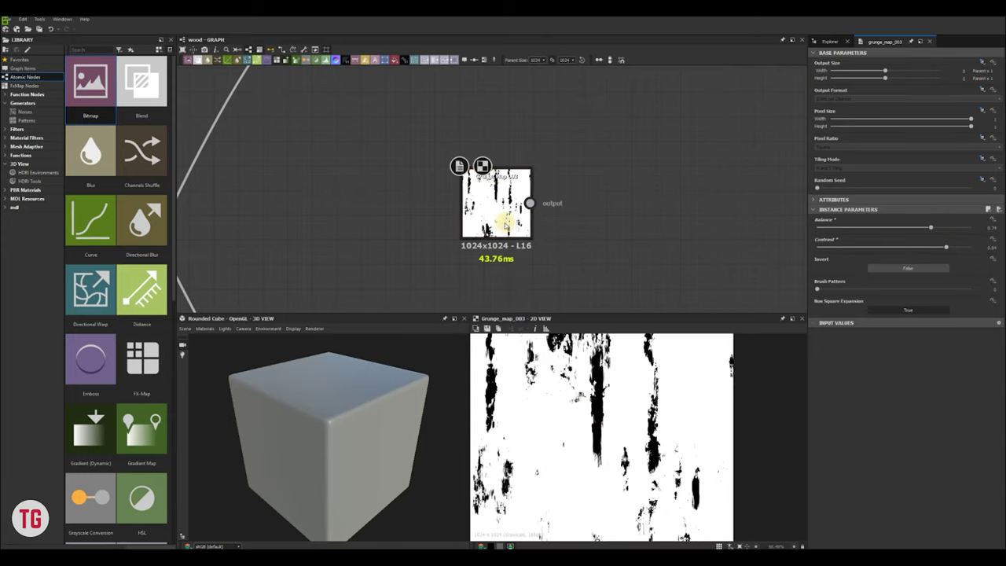
{"action": "left_click", "coordinate": [529, 226]}
{"action": "key", "text": "space"}
{"action": "type", "text": "blur"}
{"action": "left_click", "coordinate": [544, 250]}
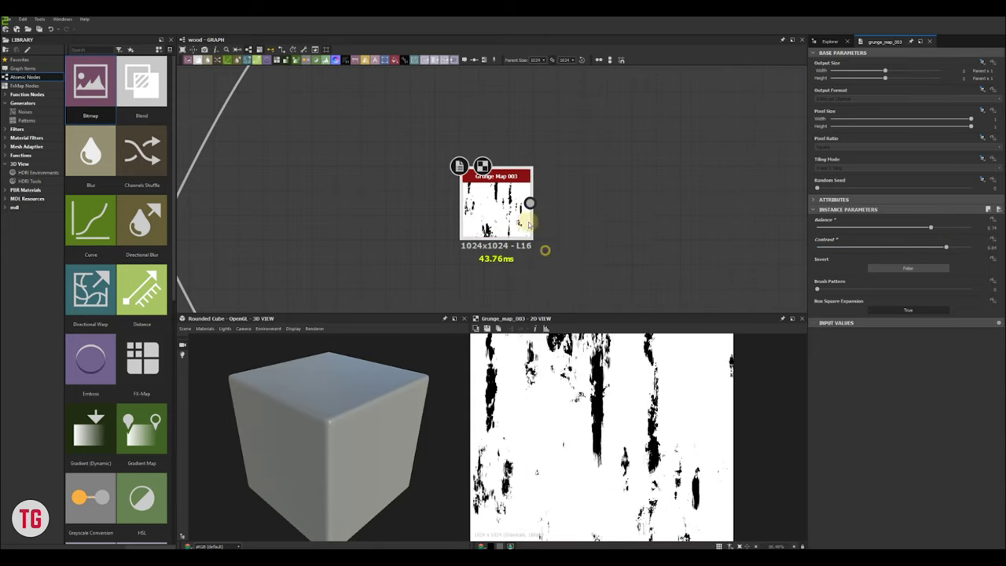
{"action": "left_click_drag", "start_coordinate": [847, 229], "coordinate": [822, 229]}
{"action": "scroll", "coordinate": [619, 362], "scroll_direction": "up", "scroll_amount": 3}
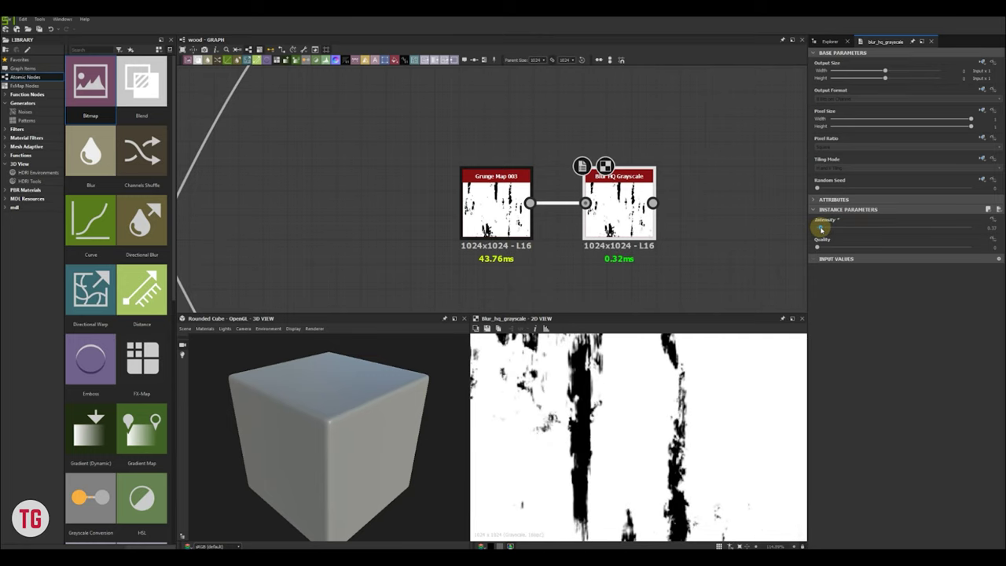
- Add a Levels node after the grunge's Blur HQ Grayscale
{"action": "key", "text": "space"}
{"action": "type", "text": "level"}
{"action": "key", "text": "Return"}
{"action": "middle_click_drag", "start_coordinate": [756, 240], "coordinate": [579, 216]}
{"action": "scroll", "coordinate": [586, 215], "scroll_direction": "down", "scroll_amount": 2}
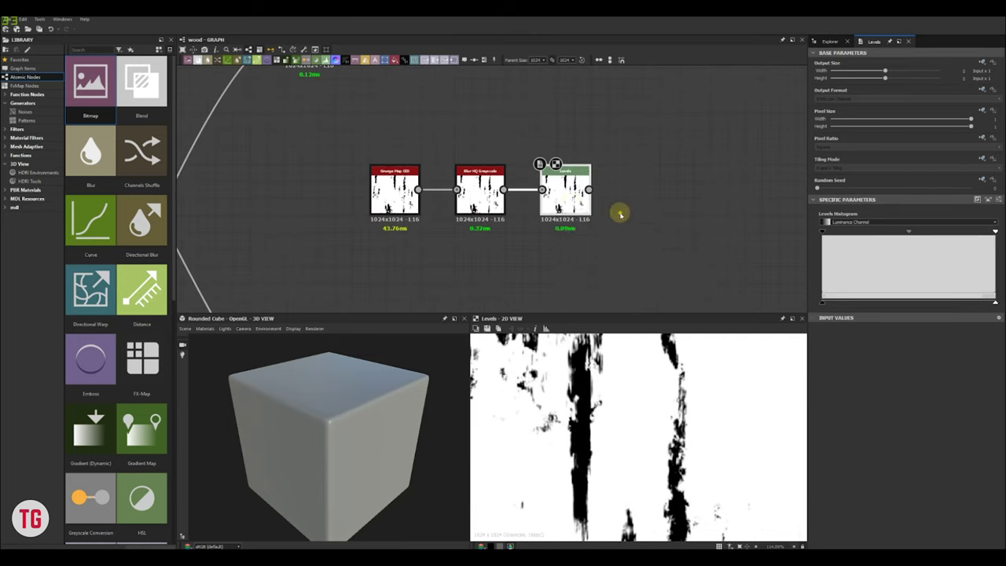
{"action": "middle_click_drag", "start_coordinate": [645, 252], "coordinate": [572, 240]}
{"action": "left_click", "coordinate": [573, 240]}
{"action": "scroll", "coordinate": [614, 386], "scroll_direction": "down", "scroll_amount": 5}
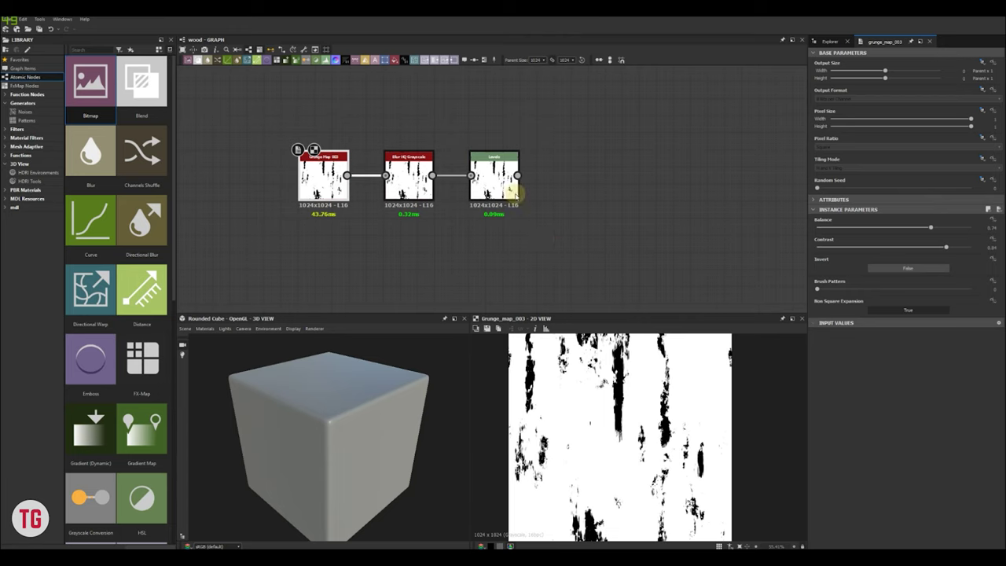
- Narrow the Levels input range to a tight band below the middle, giving the blurred grunge hard edges
{"action": "double_click", "coordinate": [323, 174]}
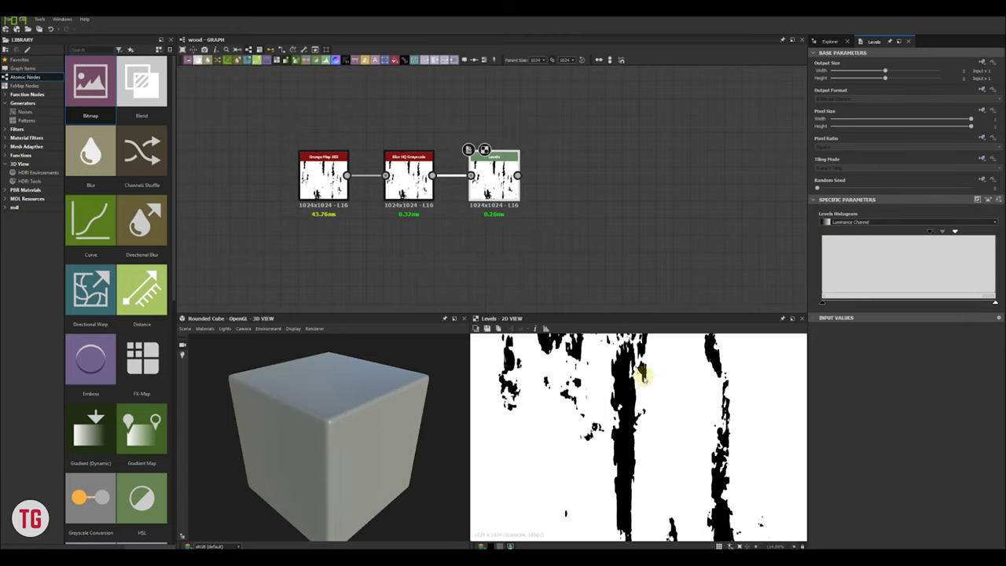
{"action": "double_click", "coordinate": [486, 187]}
{"action": "left_click_drag", "start_coordinate": [938, 234], "coordinate": [893, 237]}
{"action": "scroll", "coordinate": [635, 404], "scroll_direction": "down", "scroll_amount": 4}
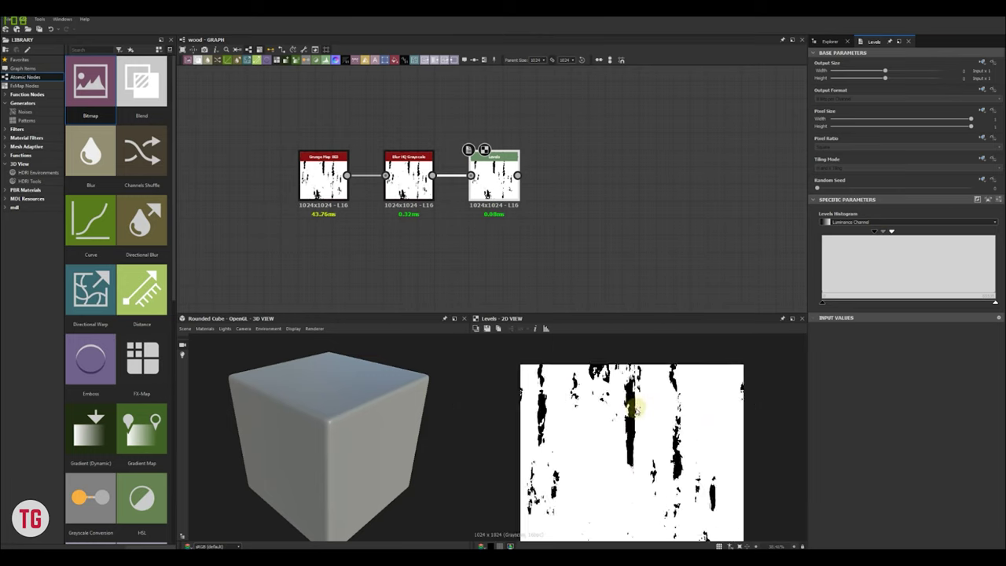
{"action": "middle_click_drag", "start_coordinate": [635, 408], "coordinate": [643, 373]}
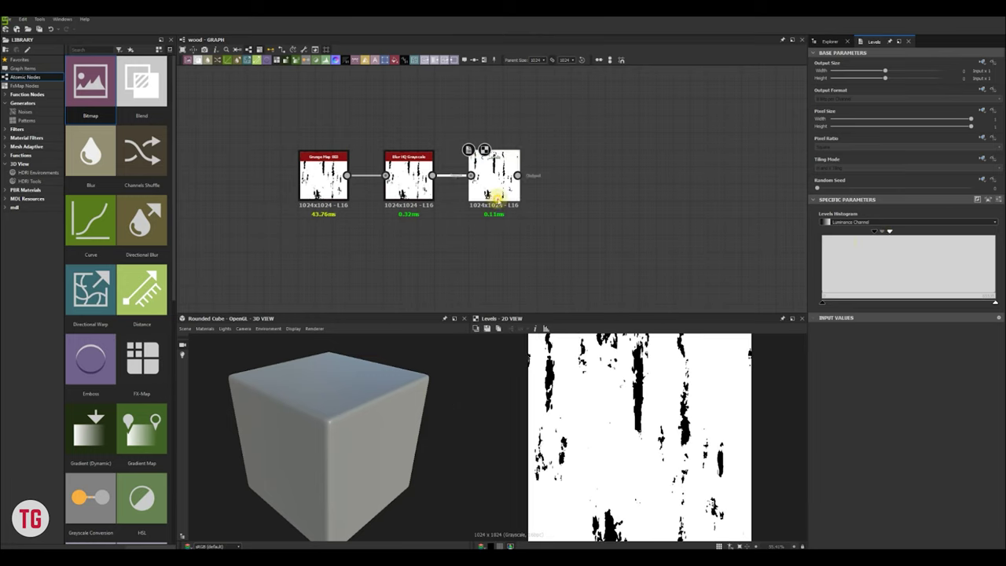
- Add a Transformation 2D after the grunge Levels, rotate it 90° to lie horizontally, squash its height and shift its offset
{"action": "key", "text": "space"}
{"action": "left_click", "coordinate": [527, 216]}
{"action": "double_click", "coordinate": [577, 185]}
{"action": "scroll", "coordinate": [652, 417], "scroll_direction": "down", "scroll_amount": 3}
{"action": "mouse_move", "coordinate": [714, 369]}
{"action": "left_mouse_down", "text": "shift"}
{"action": "mouse_move", "coordinate": [739, 474]}
{"action": "mouse_move", "coordinate": [734, 501]}
{"action": "left_mouse_up", "text": "shift"}
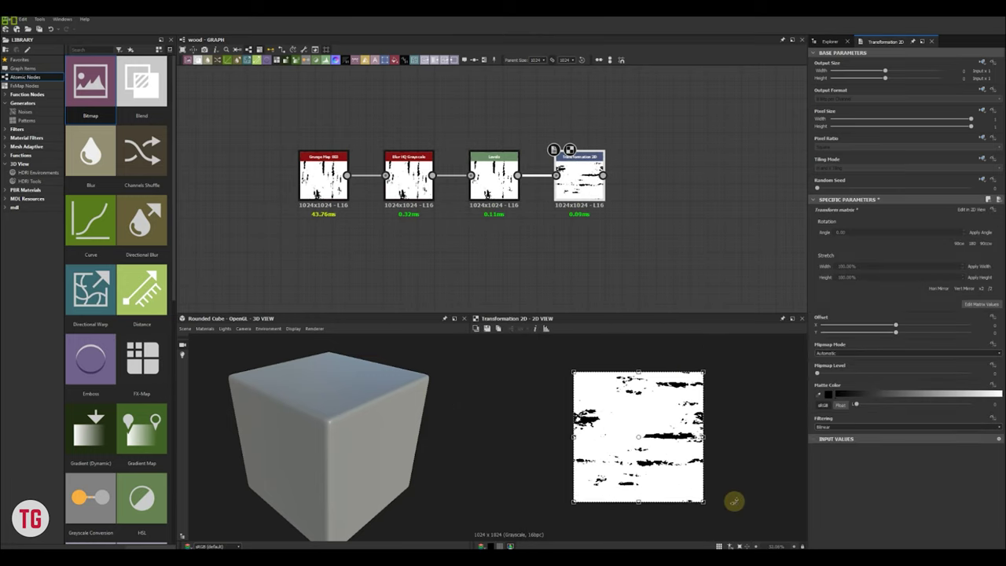
{"action": "mouse_move", "coordinate": [639, 373]}
{"action": "left_mouse_down"}
{"action": "mouse_move", "coordinate": [665, 433]}
{"action": "mouse_move", "coordinate": [627, 465]}
{"action": "mouse_move", "coordinate": [635, 456]}
{"action": "mouse_move", "coordinate": [619, 422]}
{"action": "mouse_move", "coordinate": [641, 433]}
{"action": "left_mouse_up"}
{"action": "scroll", "coordinate": [632, 430], "scroll_direction": "down", "scroll_amount": 4}
{"action": "scroll", "coordinate": [634, 431], "scroll_direction": "up", "scroll_amount": 1}
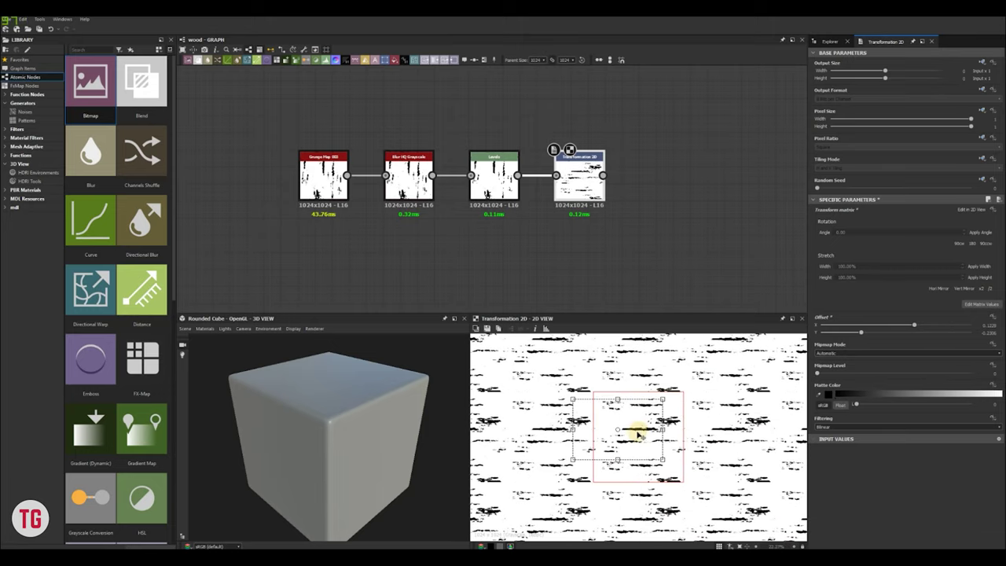
- Move the grunge node chain directly beneath the stroke chain and preview both final Transformation 2D outputs
{"action": "left_click", "coordinate": [639, 254]}
{"action": "scroll", "coordinate": [604, 240], "scroll_direction": "up", "scroll_amount": 1}
{"action": "scroll", "coordinate": [613, 224], "scroll_direction": "down", "scroll_amount": 5}
{"action": "left_click_drag", "start_coordinate": [587, 245], "coordinate": [385, 209]}
{"action": "left_click_drag", "start_coordinate": [510, 222], "coordinate": [549, 164]}
{"action": "middle_click_drag", "start_coordinate": [546, 182], "coordinate": [494, 256]}
{"action": "scroll", "coordinate": [527, 212], "scroll_direction": "up", "scroll_amount": 3}
{"action": "double_click", "coordinate": [491, 173]}
{"action": "double_click", "coordinate": [502, 258]}
- Combine the stroke and grunge Transformation 2D outputs in a Blend node set to Multiply, and compare the result with its inputs
{"action": "key", "text": "space"}
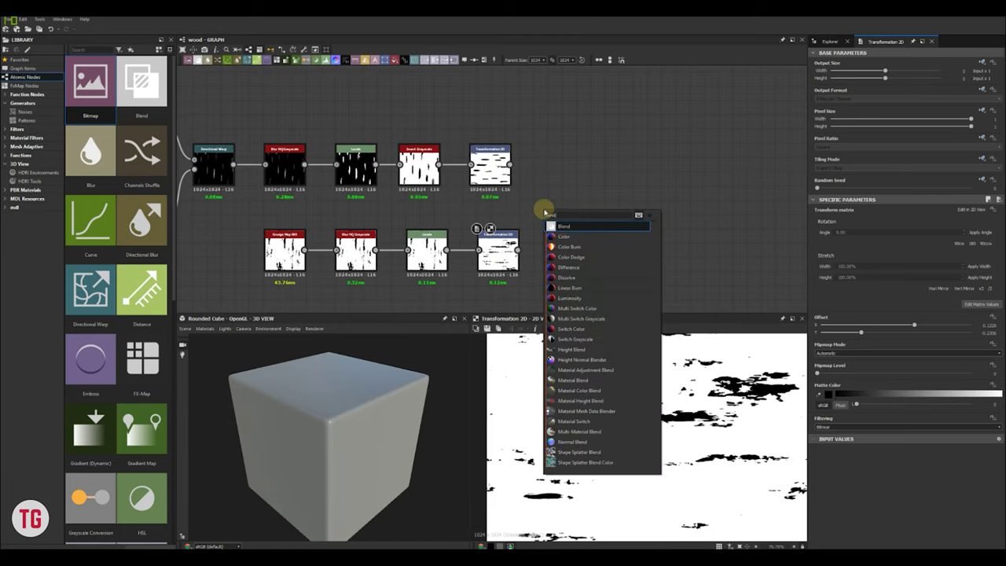
{"action": "left_click", "coordinate": [565, 226]}
{"action": "left_click_drag", "start_coordinate": [510, 164], "coordinate": [523, 198]}
{"action": "left_click_drag", "start_coordinate": [543, 206], "coordinate": [571, 204]}
{"action": "left_click_drag", "start_coordinate": [517, 250], "coordinate": [547, 215]}
{"action": "left_click", "coordinate": [832, 238]}
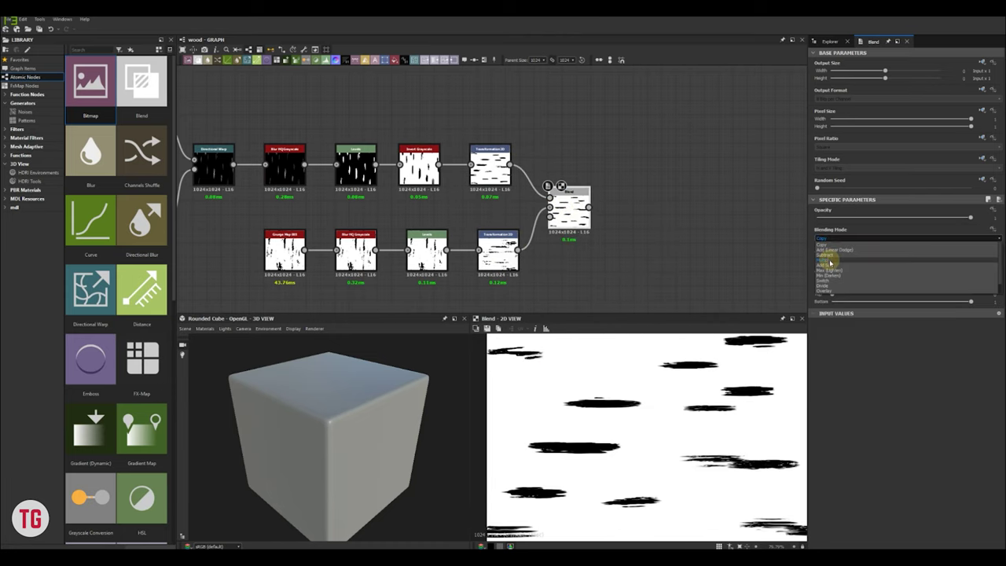
{"action": "left_click", "coordinate": [828, 262]}
{"action": "scroll", "coordinate": [692, 404], "scroll_direction": "down", "scroll_amount": 5}
{"action": "scroll", "coordinate": [681, 410], "scroll_direction": "up", "scroll_amount": 3}
{"action": "double_click", "coordinate": [496, 175]}
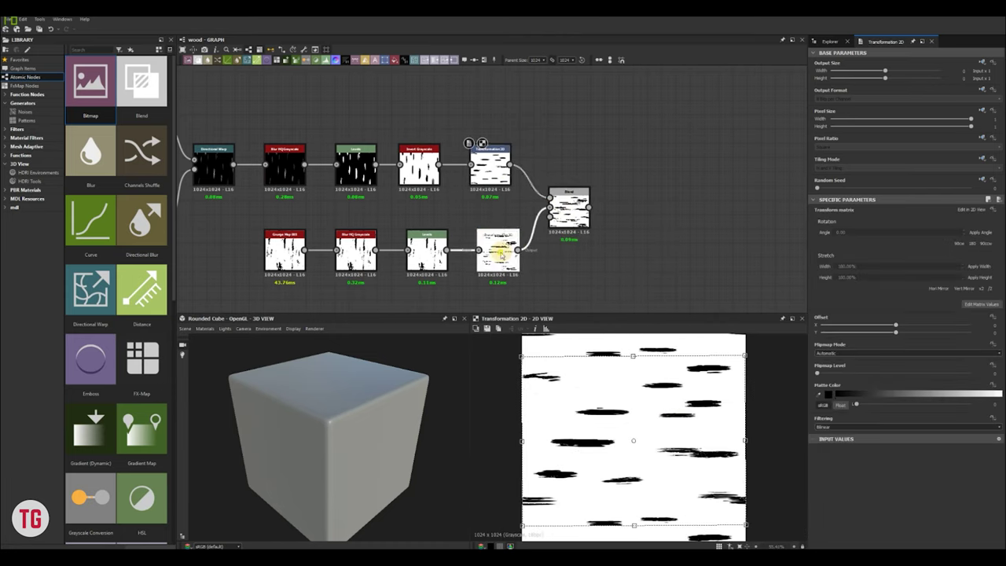
{"action": "double_click", "coordinate": [569, 209]}
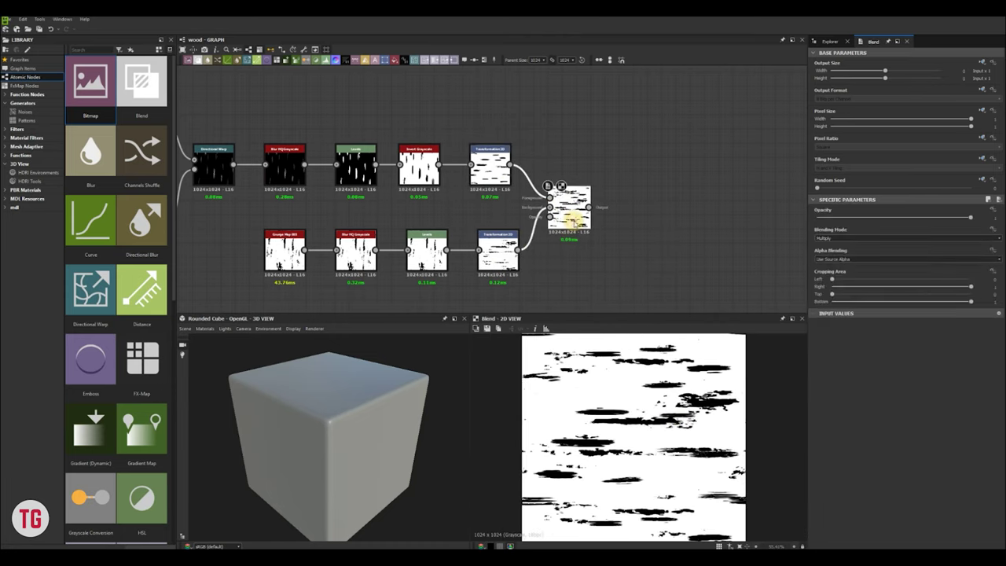
- Shift the offset of the grunge's Transformation 2D while previewing the Blend, to reposition the grunge against the strokes
{"action": "scroll", "coordinate": [585, 246], "scroll_direction": "up", "scroll_amount": 1}
{"action": "double_click", "coordinate": [483, 243]}
{"action": "mouse_move", "coordinate": [641, 411]}
{"action": "left_mouse_down"}
{"action": "mouse_move", "coordinate": [621, 414]}
{"action": "mouse_move", "coordinate": [638, 405]}
{"action": "mouse_move", "coordinate": [632, 393]}
{"action": "mouse_move", "coordinate": [629, 413]}
{"action": "mouse_move", "coordinate": [649, 415]}
{"action": "mouse_move", "coordinate": [621, 410]}
{"action": "left_mouse_up"}
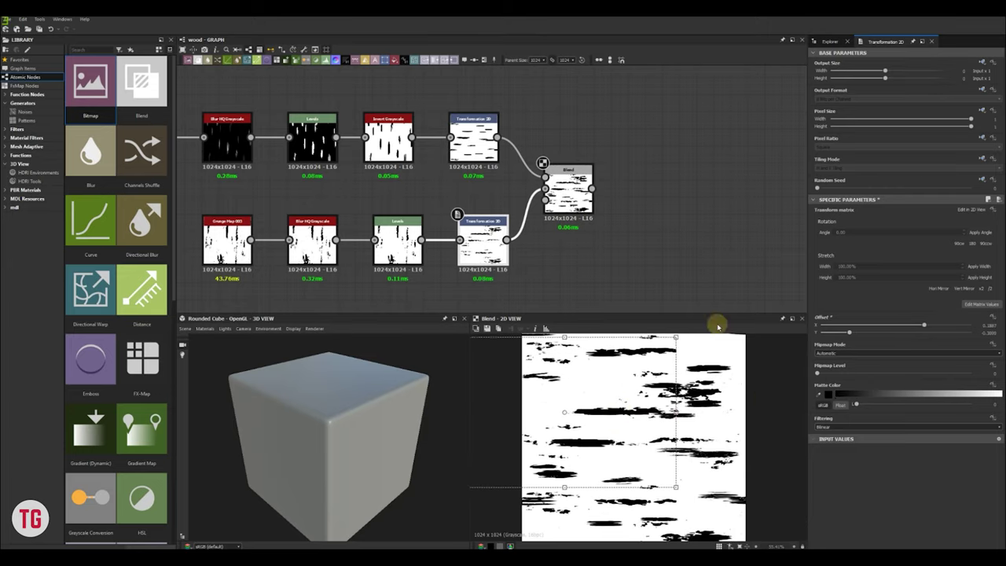
- Add a Transformation 2D node fed by the grain Blend inside the Wood Pattern frame
{"action": "scroll", "coordinate": [621, 239], "scroll_direction": "down", "scroll_amount": 2}
{"action": "middle_click_drag", "start_coordinate": [377, 291], "coordinate": [746, 47]}
{"action": "scroll", "coordinate": [479, 176], "scroll_direction": "down", "scroll_amount": 3}
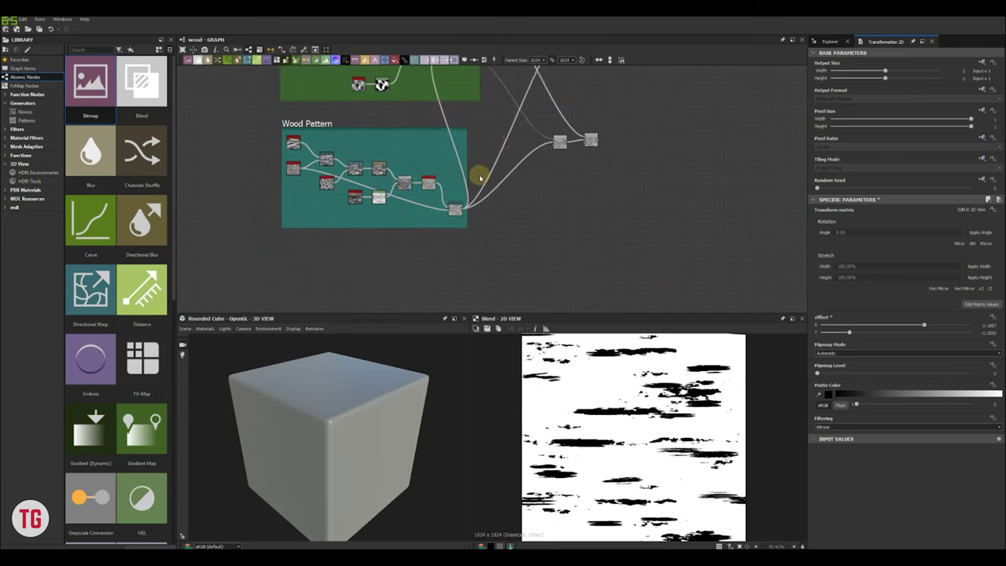
{"action": "middle_click_drag", "start_coordinate": [479, 176], "coordinate": [411, 208]}
{"action": "double_click", "coordinate": [336, 216]}
{"action": "key", "text": "space"}
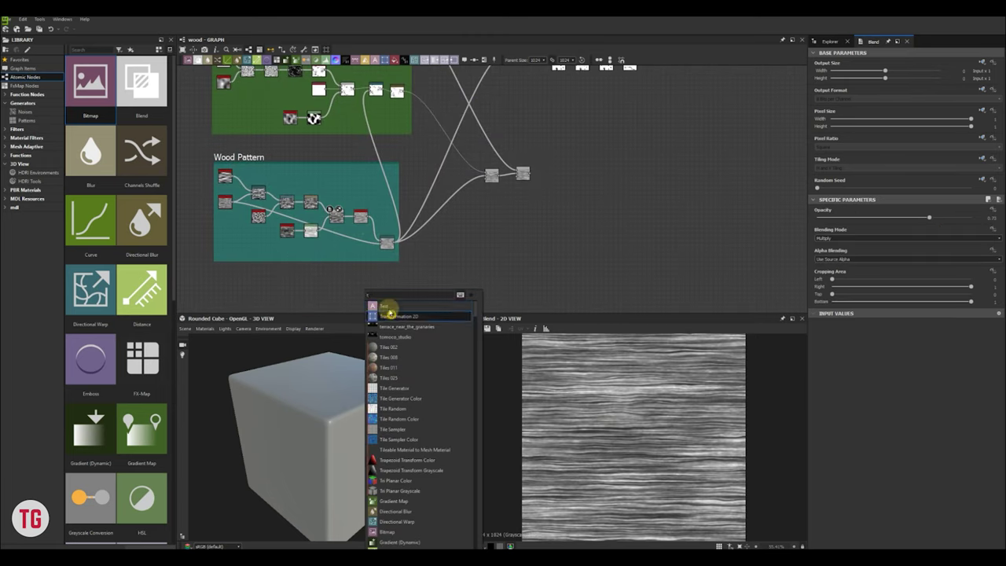
{"action": "left_click", "coordinate": [387, 308]}
{"action": "left_click_drag", "start_coordinate": [364, 289], "coordinate": [569, 179]}
- Place the new wood grain Transformation 2D beneath the grunge chain and shrink its pattern by half twice for denser tiling
{"action": "scroll", "coordinate": [569, 180], "scroll_direction": "down", "scroll_amount": 4}
{"action": "middle_click_drag", "start_coordinate": [569, 180], "coordinate": [492, 254]}
{"action": "scroll", "coordinate": [491, 253], "scroll_direction": "up", "scroll_amount": 3}
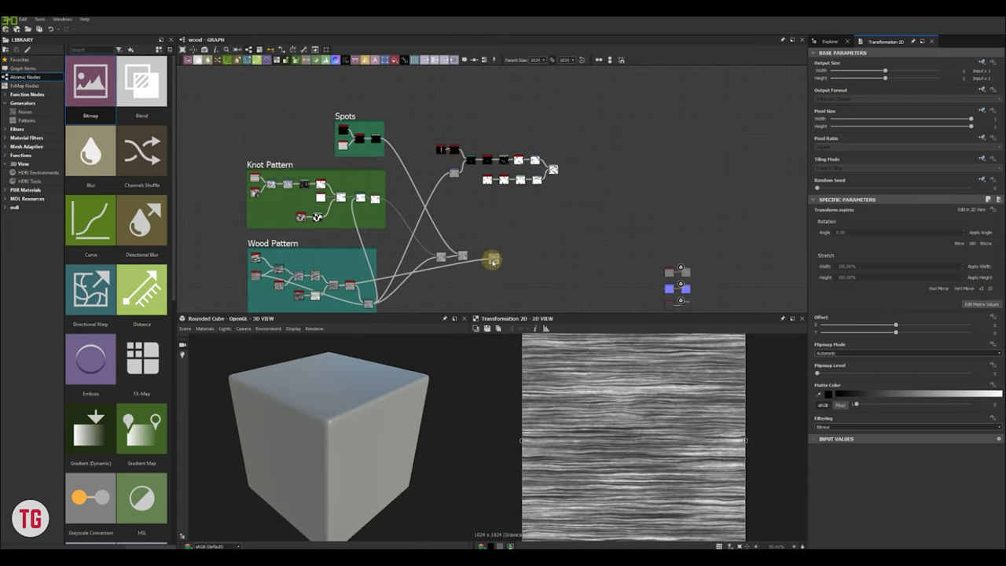
{"action": "scroll", "coordinate": [487, 200], "scroll_direction": "up", "scroll_amount": 3}
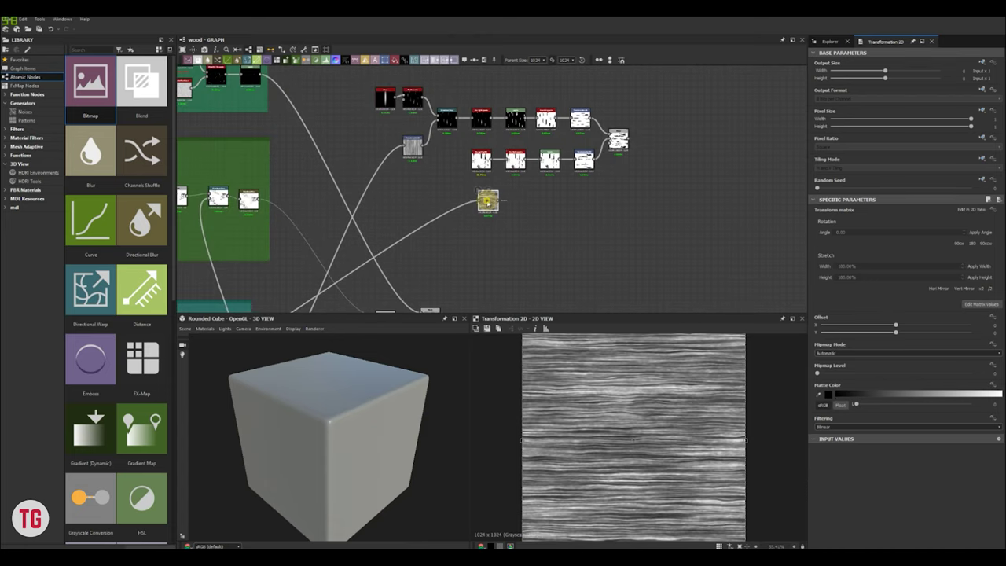
{"action": "left_click", "coordinate": [990, 290]}
{"action": "left_click", "coordinate": [991, 290]}
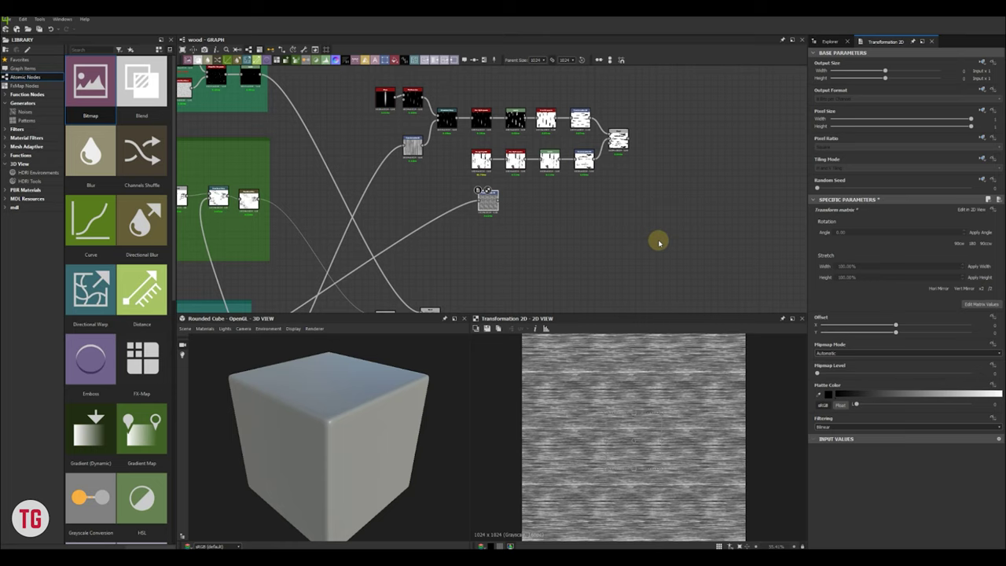
- Add a Levels node after the wood grain Transformation 2D and brighten its midtones slightly
{"action": "key", "text": "space"}
{"action": "type", "text": "lev"}
{"action": "key", "text": "Return"}
{"action": "scroll", "coordinate": [566, 221], "scroll_direction": "up", "scroll_amount": 3}
{"action": "middle_click_drag", "start_coordinate": [564, 230], "coordinate": [562, 250]}
{"action": "left_click_drag", "start_coordinate": [909, 235], "coordinate": [901, 234]}
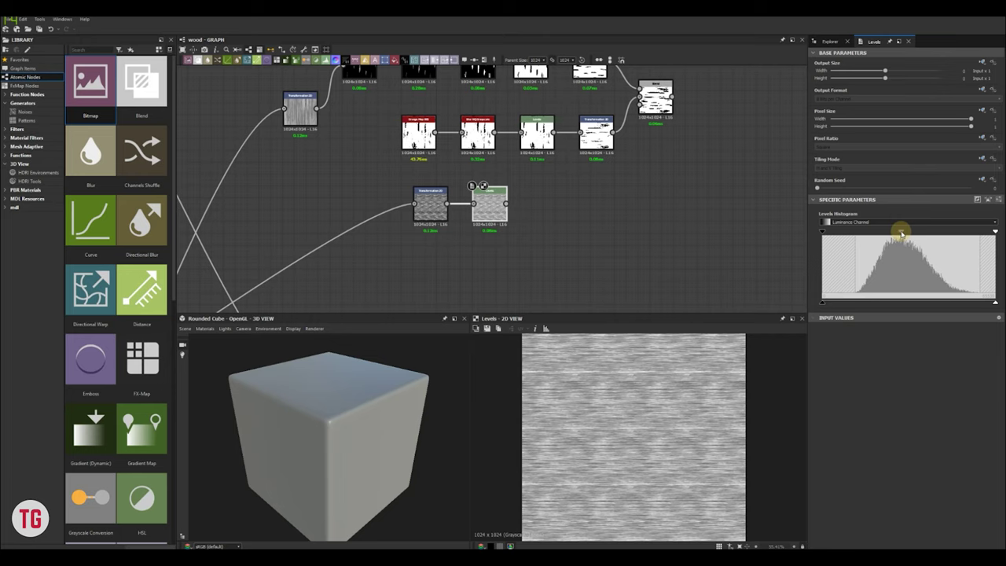
- Add a Levels node after the stroke and grunge Blend and raise its output black to turn the marks dark grey
{"action": "scroll", "coordinate": [531, 229], "scroll_direction": "down", "scroll_amount": 2}
{"action": "middle_click_drag", "start_coordinate": [531, 229], "coordinate": [421, 272]}
{"action": "scroll", "coordinate": [421, 271], "scroll_direction": "up", "scroll_amount": 1}
{"action": "left_click", "coordinate": [529, 172]}
{"action": "key", "text": "space"}
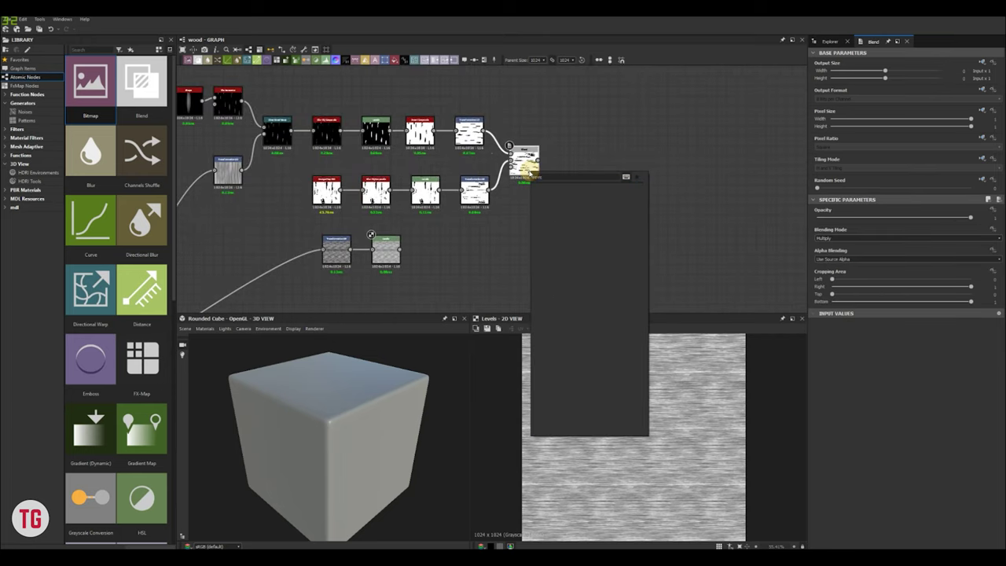
{"action": "type", "text": "levels"}
{"action": "key", "text": "Return"}
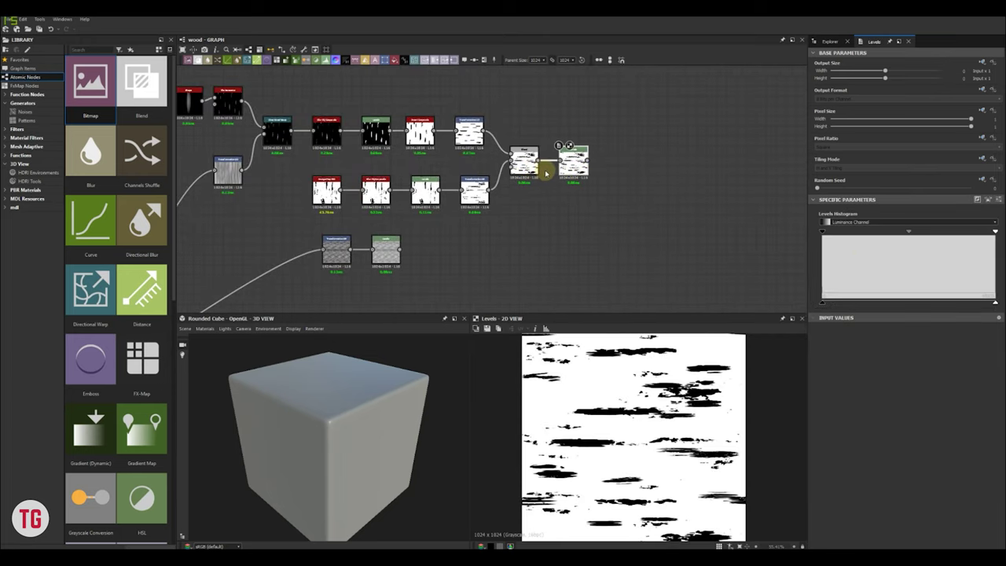
{"action": "left_click_drag", "start_coordinate": [824, 302], "coordinate": [883, 303]}
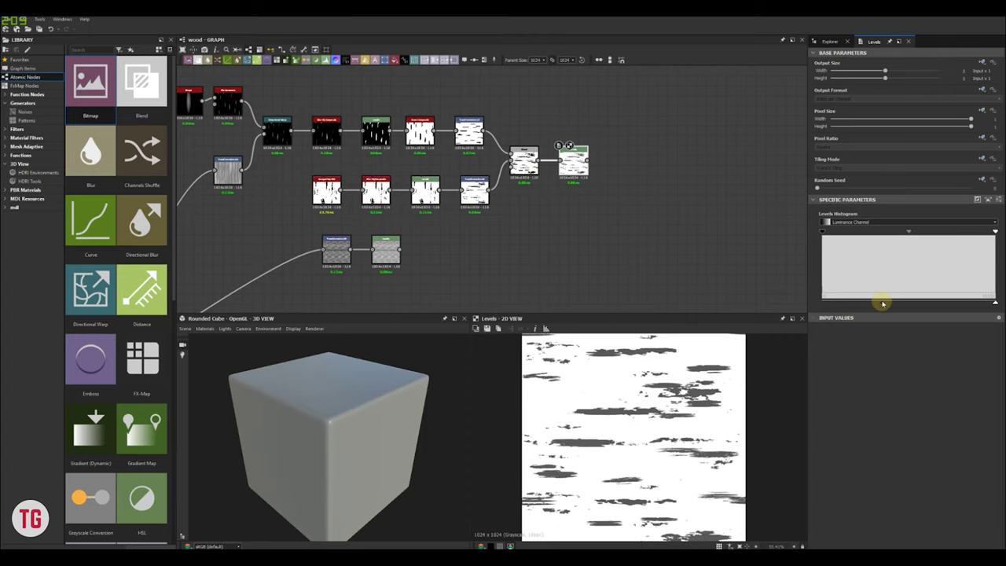
- Add a Blend node with the grey marks' Levels as background and the wood grain Levels as foreground
{"action": "key", "text": "space"}
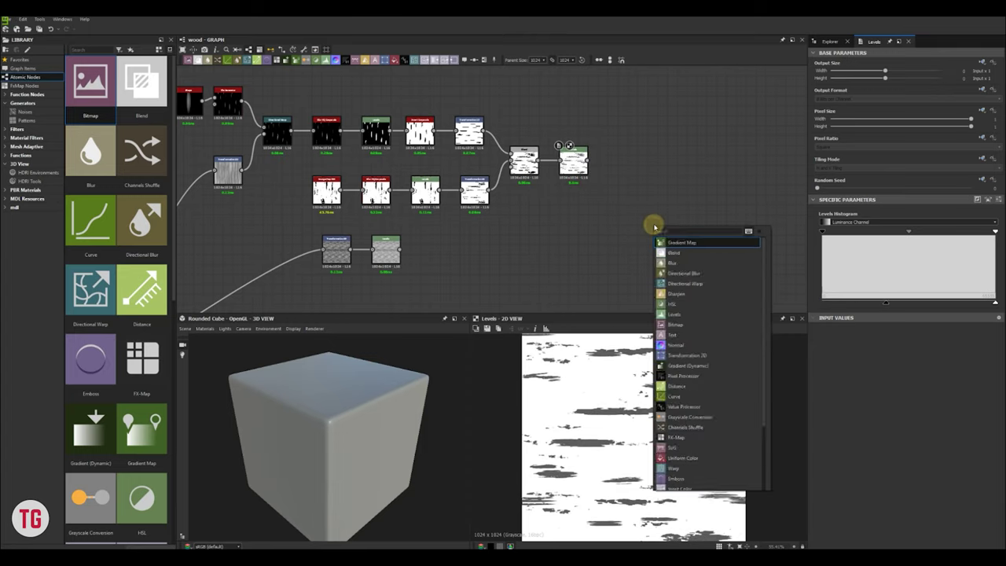
{"action": "left_click", "coordinate": [681, 234]}
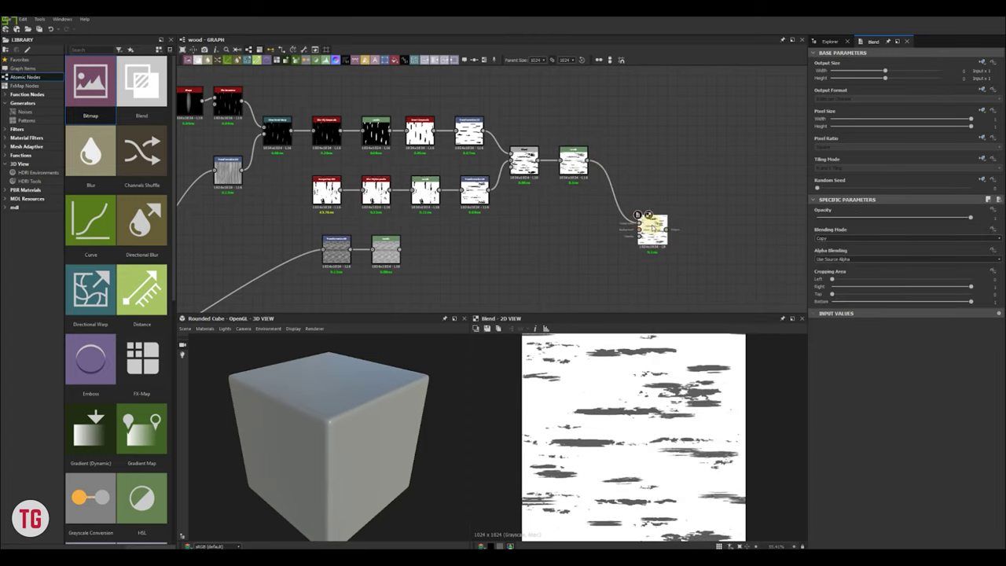
{"action": "left_click_drag", "start_coordinate": [625, 221], "coordinate": [630, 229]}
{"action": "left_click_drag", "start_coordinate": [401, 249], "coordinate": [629, 223]}
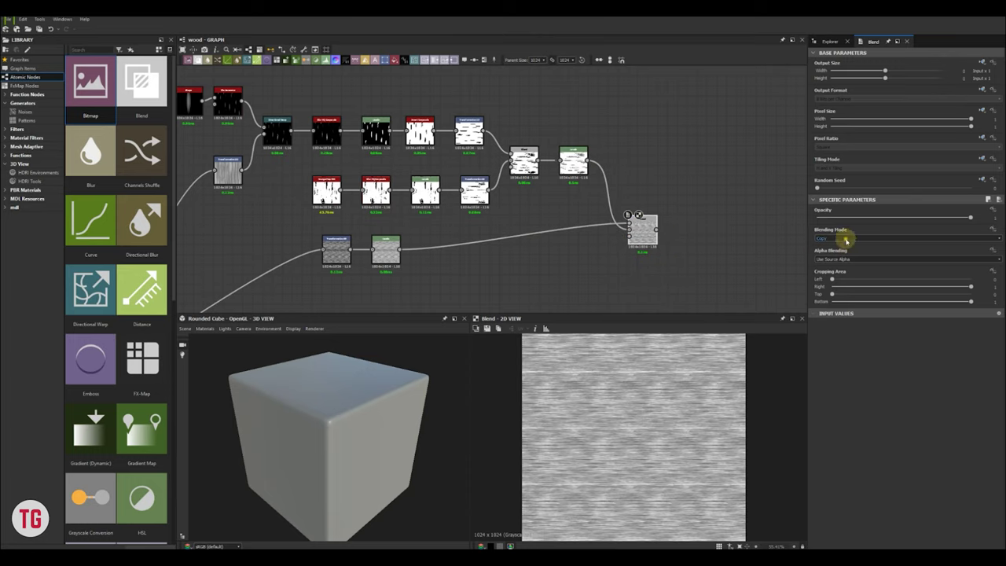
- Mask the new Blend's opacity with an Invert Grayscale of the stroke and grunge Blend, and lower the Blend's Opacity
{"action": "key", "text": "space"}
{"action": "type", "text": "inv"}
{"action": "left_click", "coordinate": [548, 228]}
{"action": "left_click_drag", "start_coordinate": [539, 161], "coordinate": [521, 200]}
{"action": "left_click_drag", "start_coordinate": [548, 200], "coordinate": [584, 231]}
{"action": "double_click", "coordinate": [644, 231]}
{"action": "left_click_drag", "start_coordinate": [971, 217], "coordinate": [883, 218]}
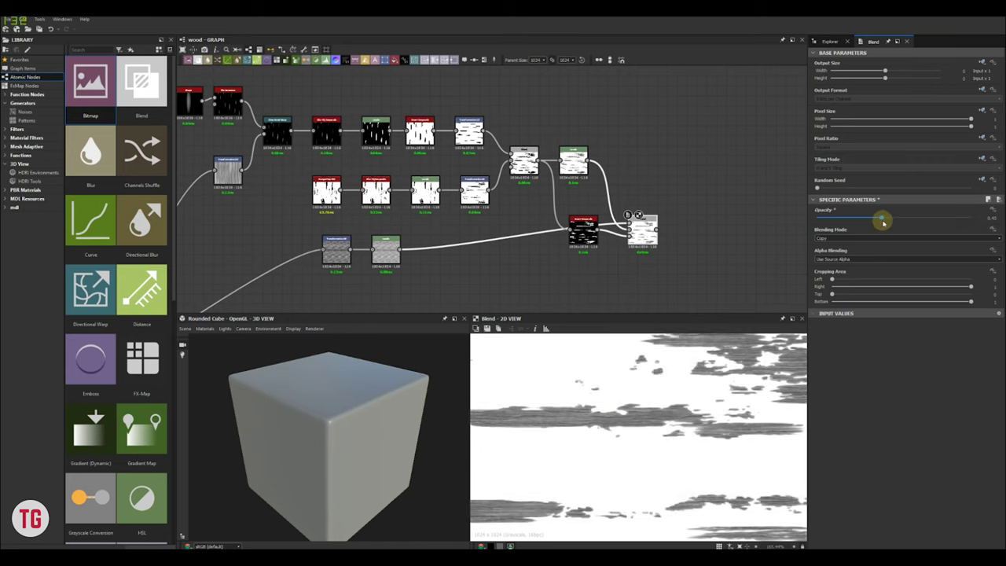
- Set the final Blend's Blending Mode to Multiply and raise its Opacity to strengthen the grain inside the marks
{"action": "scroll", "coordinate": [706, 257], "scroll_direction": "up", "scroll_amount": 2}
{"action": "middle_click_drag", "start_coordinate": [706, 258], "coordinate": [650, 261]}
{"action": "scroll", "coordinate": [627, 400], "scroll_direction": "up", "scroll_amount": 5}
{"action": "left_click", "coordinate": [833, 238]}
{"action": "left_click", "coordinate": [832, 263]}
{"action": "scroll", "coordinate": [618, 453], "scroll_direction": "up", "scroll_amount": 1}
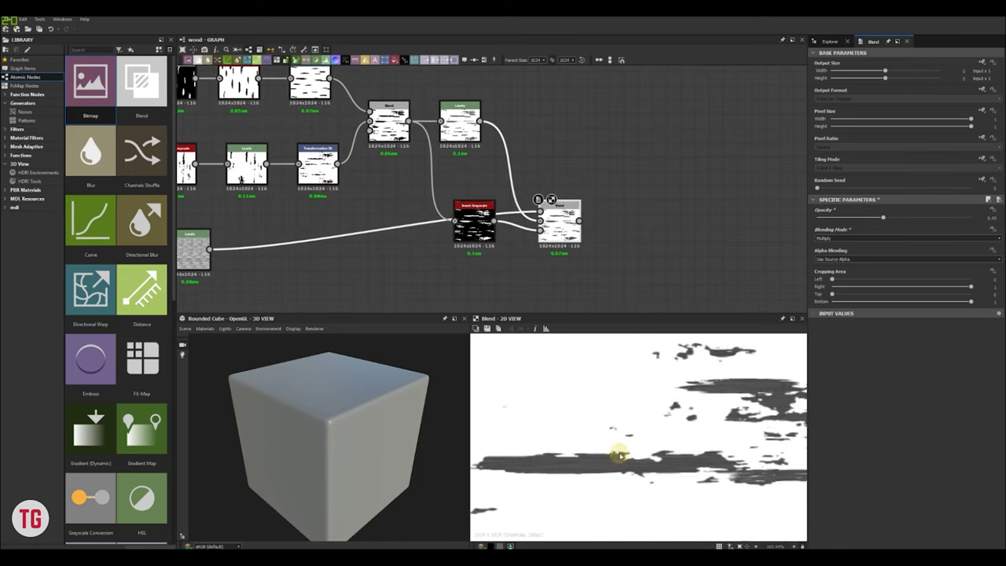
{"action": "middle_click_drag", "start_coordinate": [618, 454], "coordinate": [638, 398]}
{"action": "left_click_drag", "start_coordinate": [885, 217], "coordinate": [942, 218]}
{"action": "scroll", "coordinate": [622, 405], "scroll_direction": "down", "scroll_amount": 4}
{"action": "scroll", "coordinate": [622, 404], "scroll_direction": "up", "scroll_amount": 4}
- Enclose all stroke, grunge and grain detail nodes in a frame and change the frame colour to teal
{"action": "key", "text": "f"}
{"action": "scroll", "coordinate": [542, 203], "scroll_direction": "down", "scroll_amount": 7}
{"action": "left_click_drag", "start_coordinate": [356, 129], "coordinate": [558, 219]}
{"action": "left_click", "coordinate": [484, 60]}
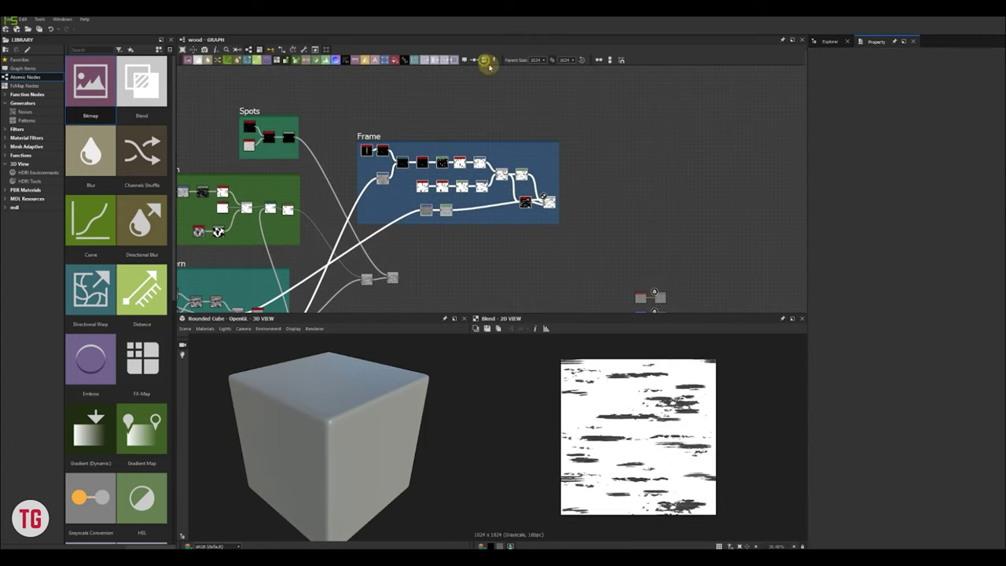
{"action": "left_click_drag", "start_coordinate": [979, 154], "coordinate": [916, 152]}
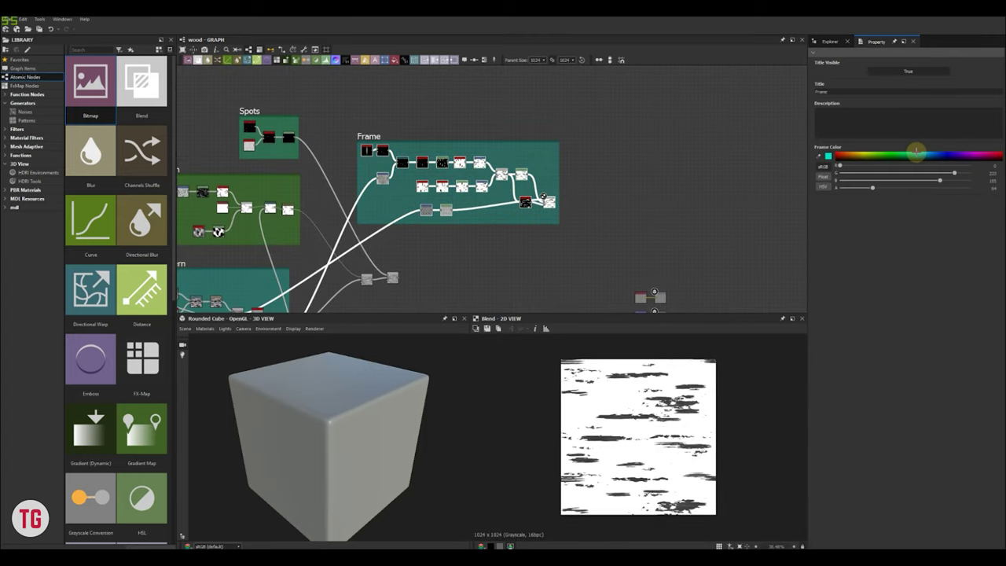
- Title the detail frame Cracks, tint it a bluer teal, and tidy the layout of its nodes
{"action": "left_click", "coordinate": [791, 96]}
{"action": "scroll", "coordinate": [535, 128], "scroll_direction": "down", "scroll_amount": 2}
{"action": "scroll", "coordinate": [530, 180], "scroll_direction": "up", "scroll_amount": 7}
{"action": "left_click_drag", "start_coordinate": [525, 180], "coordinate": [518, 167]}
{"action": "left_click_drag", "start_coordinate": [587, 180], "coordinate": [577, 148]}
{"action": "left_click_drag", "start_coordinate": [332, 199], "coordinate": [477, 168]}
{"action": "left_click_drag", "start_coordinate": [291, 197], "coordinate": [429, 184]}
{"action": "left_click_drag", "start_coordinate": [465, 173], "coordinate": [460, 194]}
{"action": "left_click", "coordinate": [588, 154]}
{"action": "scroll", "coordinate": [580, 233], "scroll_direction": "down", "scroll_amount": 6}
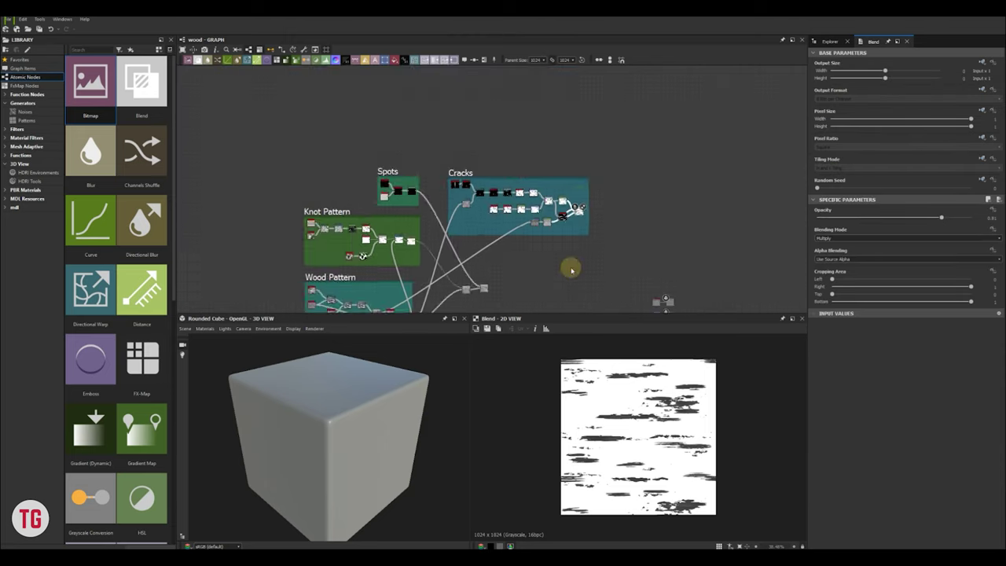
- Compare the 2D previews of the combined wood Blend and the Cracks frame's final Blend
{"action": "scroll", "coordinate": [571, 269], "scroll_direction": "up", "scroll_amount": 2}
{"action": "middle_click_drag", "start_coordinate": [572, 179], "coordinate": [574, 108]}
{"action": "double_click", "coordinate": [445, 227]}
{"action": "middle_click_drag", "start_coordinate": [602, 216], "coordinate": [508, 225]}
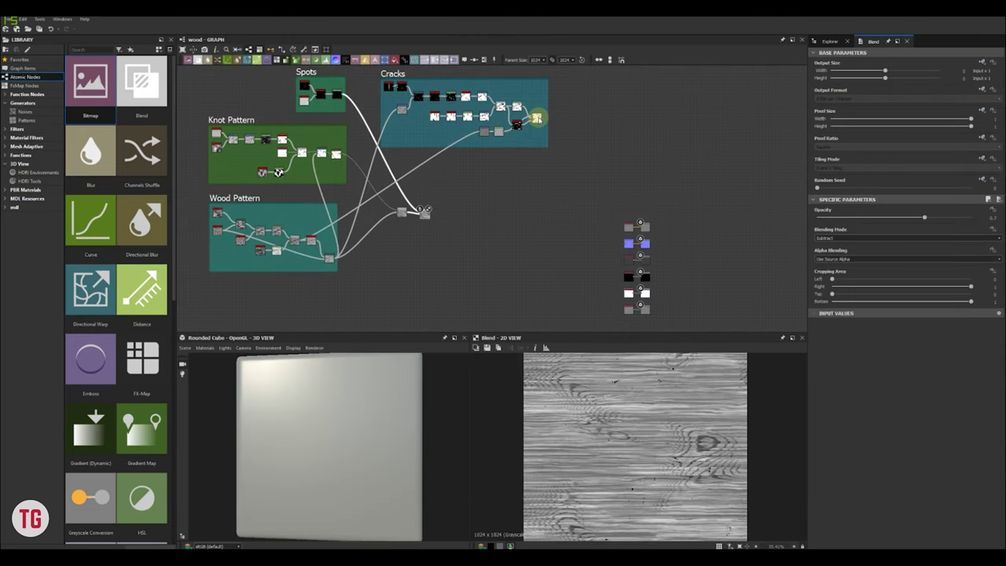
{"action": "double_click", "coordinate": [538, 119]}
{"action": "scroll", "coordinate": [507, 149], "scroll_direction": "down", "scroll_amount": 3}
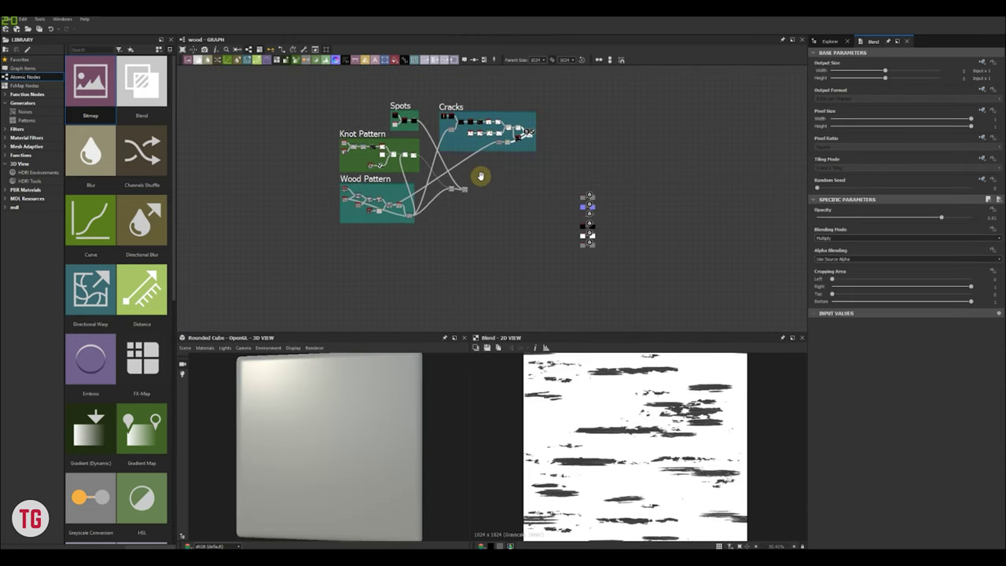
- Add a Weave Generator node in the empty graph area below the Wood Pattern frame
{"action": "middle_click_drag", "start_coordinate": [397, 279], "coordinate": [445, 220]}
{"action": "scroll", "coordinate": [445, 215], "scroll_direction": "up", "scroll_amount": 4}
{"action": "key", "text": "space"}
{"action": "type", "text": "weave"}
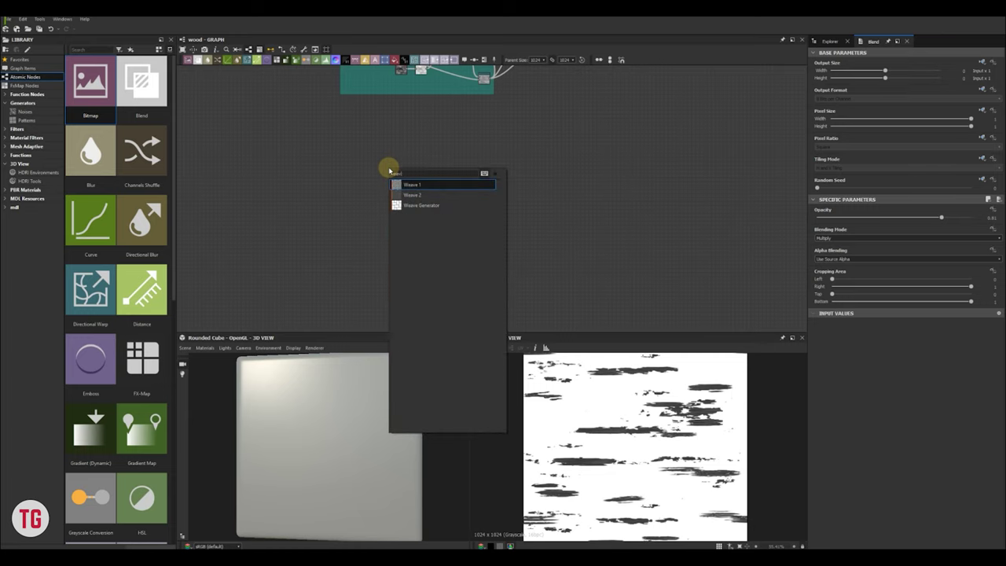
{"action": "left_click", "coordinate": [411, 204]}
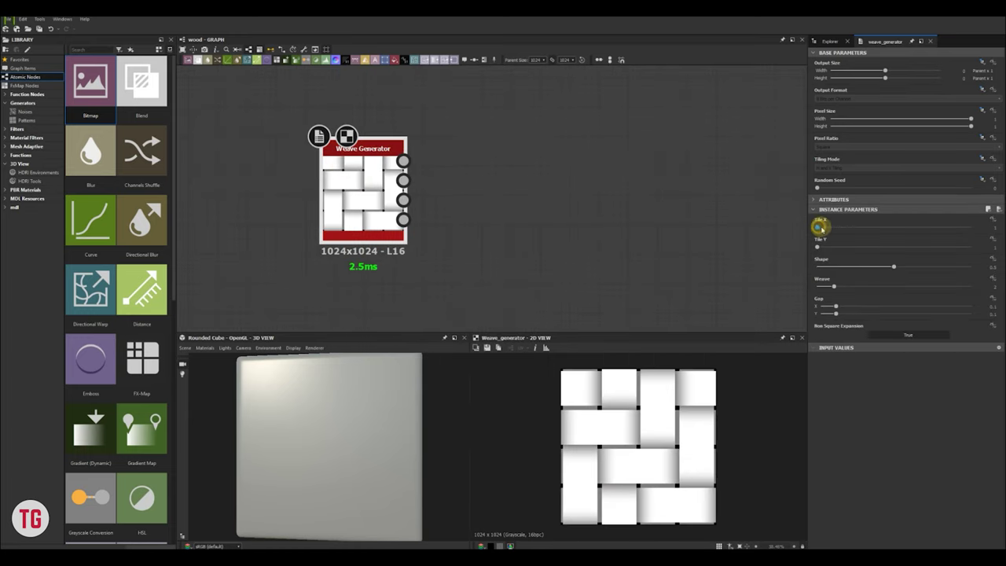
- Set the Weave Generator's Tile X and Tile Y to 2, Shape to 0.02, Weave to 5 and both Gap values to 0.03
{"action": "left_click_drag", "start_coordinate": [820, 227], "coordinate": [824, 248]}
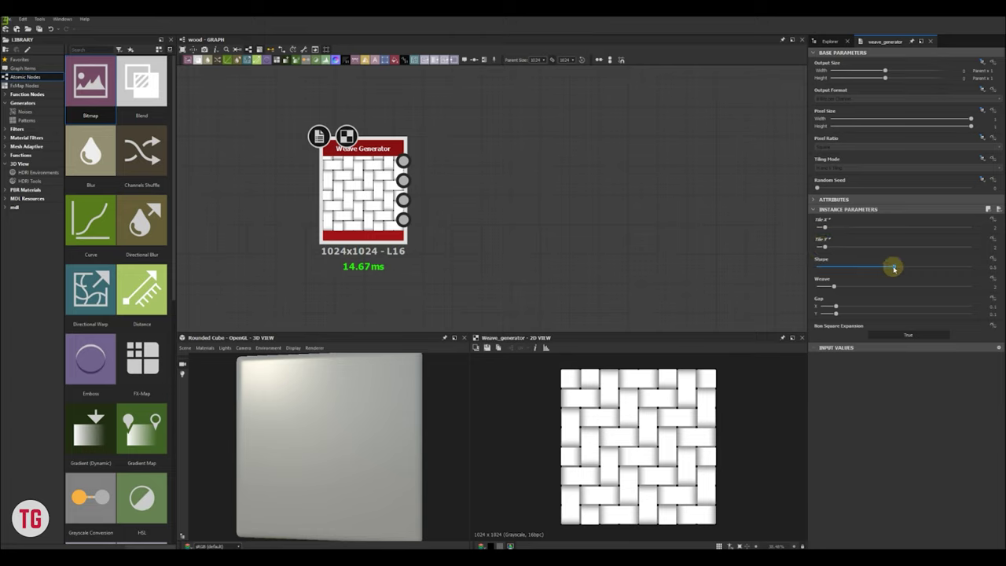
{"action": "left_click_drag", "start_coordinate": [894, 268], "coordinate": [880, 286]}
{"action": "scroll", "coordinate": [667, 408], "scroll_direction": "up", "scroll_amount": 5}
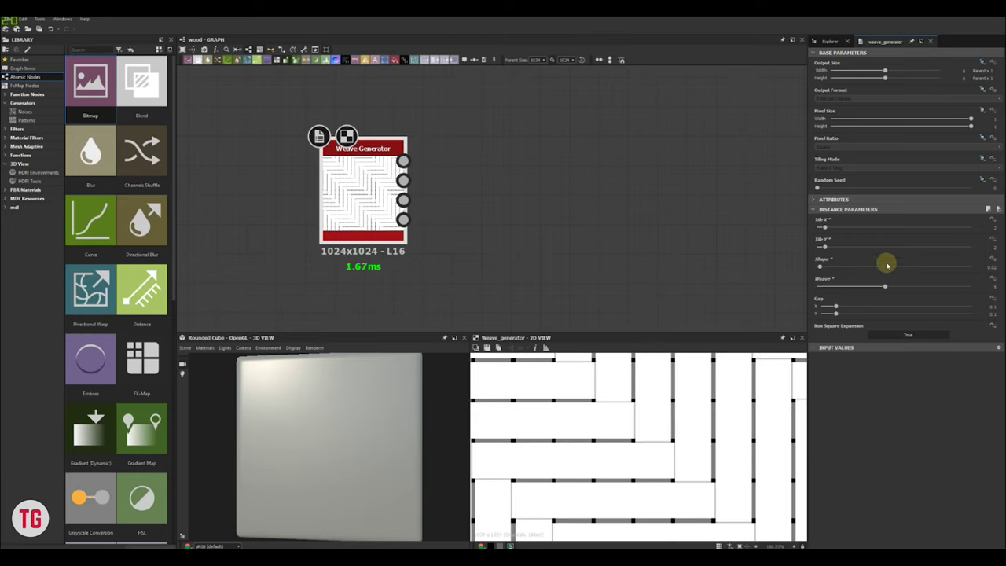
{"action": "left_click_drag", "start_coordinate": [836, 307], "coordinate": [825, 316]}
{"action": "scroll", "coordinate": [530, 236], "scroll_direction": "down", "scroll_amount": 5}
{"action": "scroll", "coordinate": [542, 231], "scroll_direction": "up", "scroll_amount": 4}
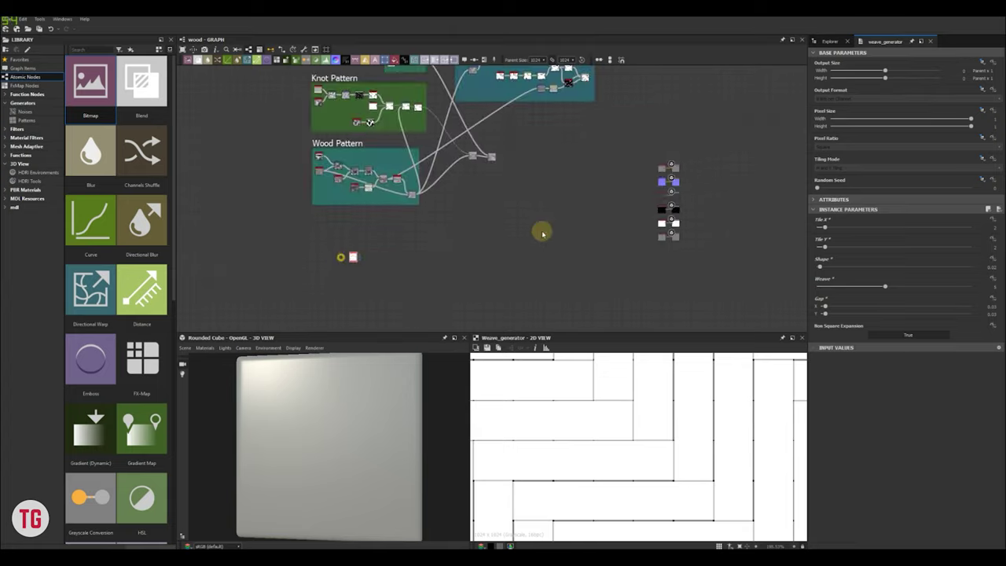
- Reposition the Weave Generator node in the open space between the Wood Pattern frame and the output nodes
{"action": "middle_click_drag", "start_coordinate": [570, 152], "coordinate": [558, 116]}
{"action": "scroll", "coordinate": [559, 118], "scroll_direction": "down", "scroll_amount": 2}
{"action": "middle_click_drag", "start_coordinate": [555, 253], "coordinate": [548, 178]}
{"action": "scroll", "coordinate": [542, 178], "scroll_direction": "up", "scroll_amount": 1}
{"action": "scroll", "coordinate": [531, 197], "scroll_direction": "down", "scroll_amount": 1}
{"action": "middle_click_drag", "start_coordinate": [492, 235], "coordinate": [519, 233]}
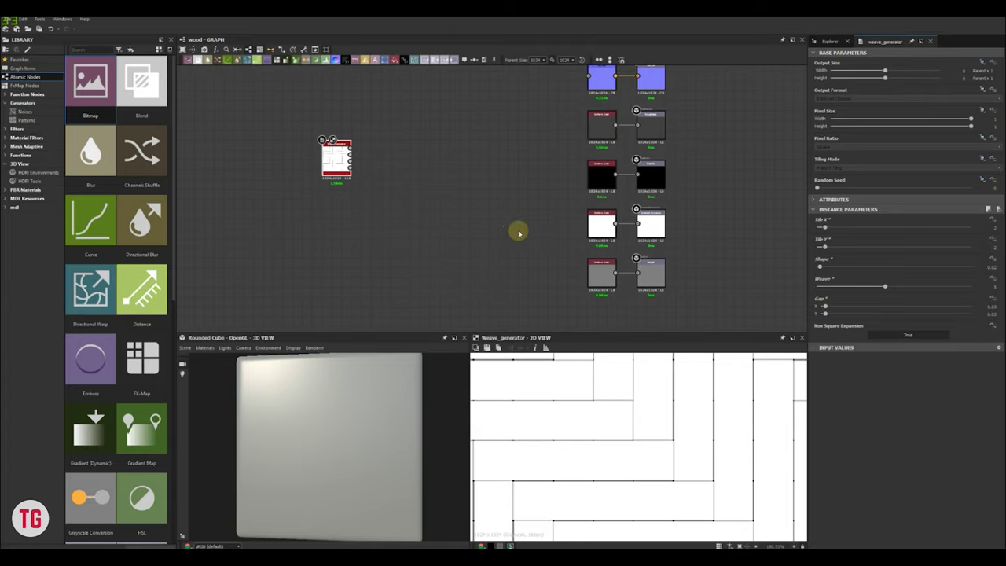
{"action": "middle_click_drag", "start_coordinate": [384, 180], "coordinate": [641, 187]}
{"action": "scroll", "coordinate": [418, 186], "scroll_direction": "down", "scroll_amount": 3}
{"action": "left_click_drag", "start_coordinate": [618, 177], "coordinate": [381, 220]}
{"action": "scroll", "coordinate": [381, 221], "scroll_direction": "up", "scroll_amount": 9}
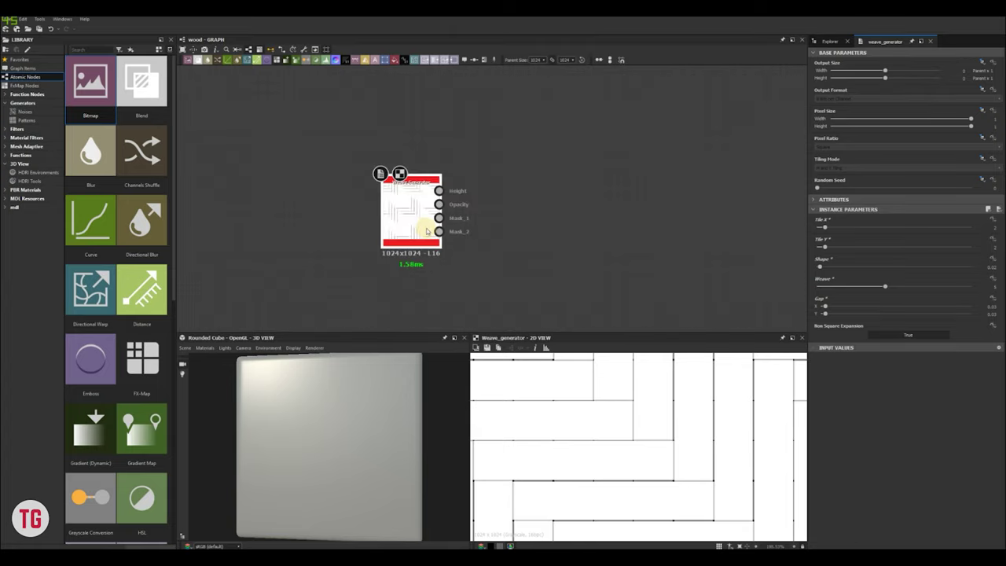
- Narrow the plank joints by setting the Weave Generator's Gap X and Gap Y to 0.014
{"action": "middle_click_drag", "start_coordinate": [417, 224], "coordinate": [401, 183]}
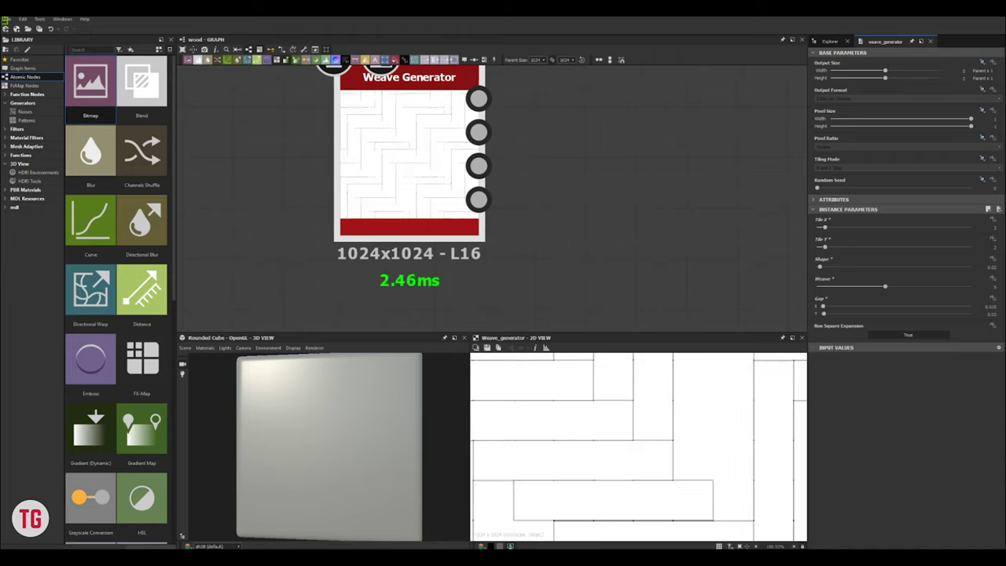
{"action": "scroll", "coordinate": [706, 516], "scroll_direction": "up", "scroll_amount": 5}
{"action": "middle_click_drag", "start_coordinate": [706, 517], "coordinate": [697, 435]}
{"action": "scroll", "coordinate": [696, 431], "scroll_direction": "down", "scroll_amount": 5}
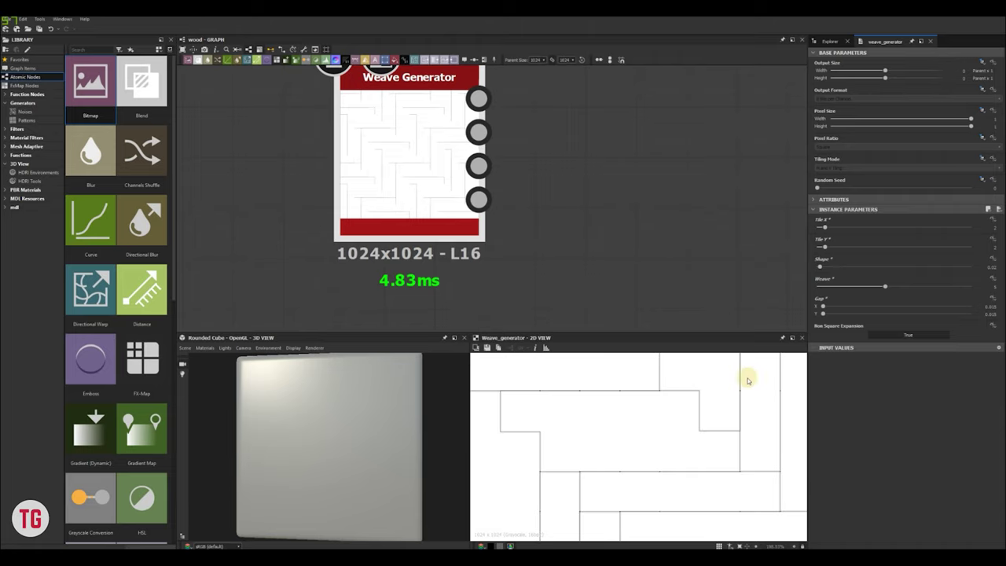
{"action": "scroll", "coordinate": [749, 381], "scroll_direction": "up", "scroll_amount": 2}
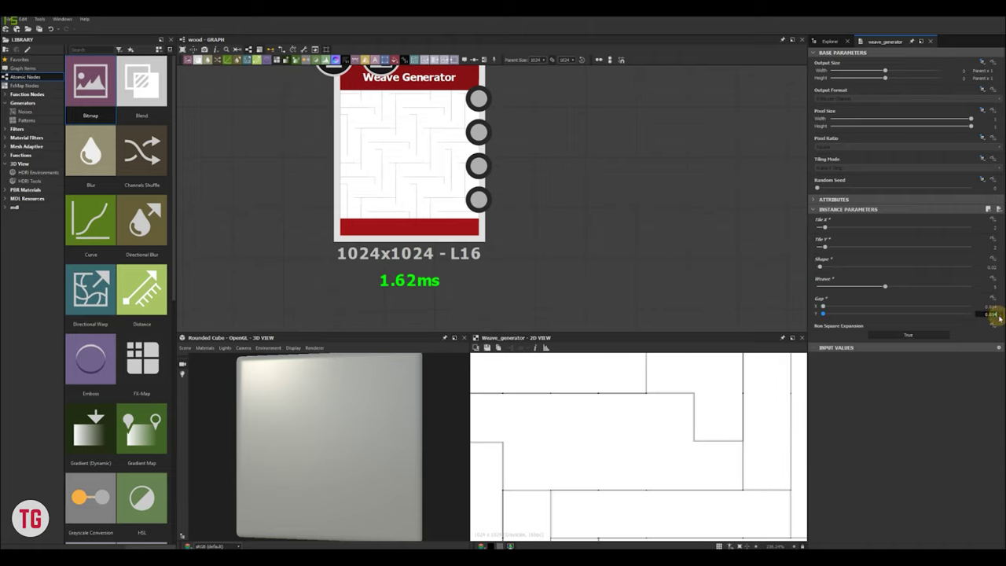
{"action": "scroll", "coordinate": [714, 476], "scroll_direction": "down", "scroll_amount": 5}
{"action": "scroll", "coordinate": [548, 237], "scroll_direction": "down", "scroll_amount": 5}
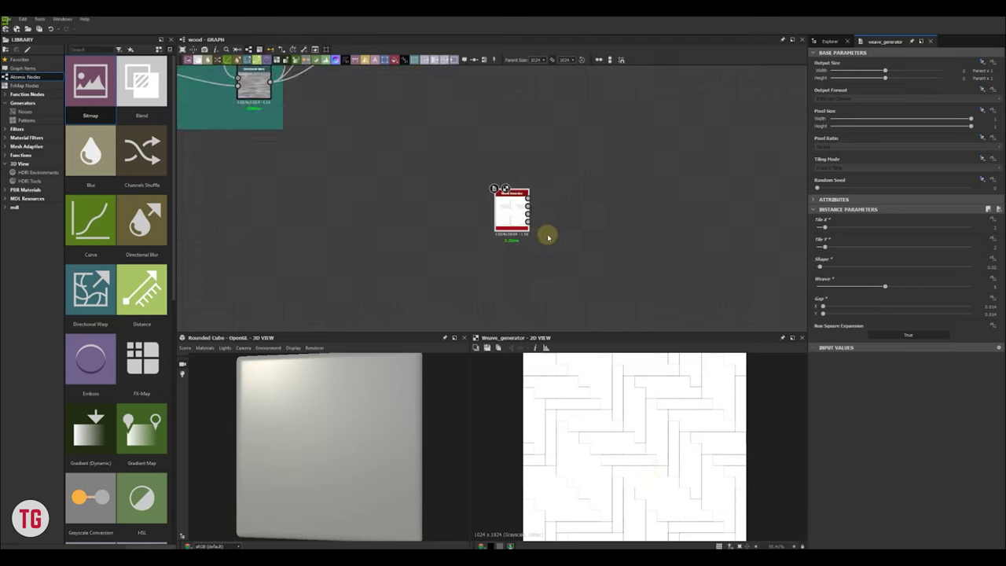
- Move the Weave Generator below the Wood Pattern frame and connect its Height output to a new Levels node
{"action": "scroll", "coordinate": [548, 237], "scroll_direction": "down", "scroll_amount": 3}
{"action": "middle_click_drag", "start_coordinate": [545, 236], "coordinate": [677, 232]}
{"action": "middle_click_drag", "start_coordinate": [408, 246], "coordinate": [467, 249]}
{"action": "scroll", "coordinate": [467, 248], "scroll_direction": "up", "scroll_amount": 3}
{"action": "key", "text": "space"}
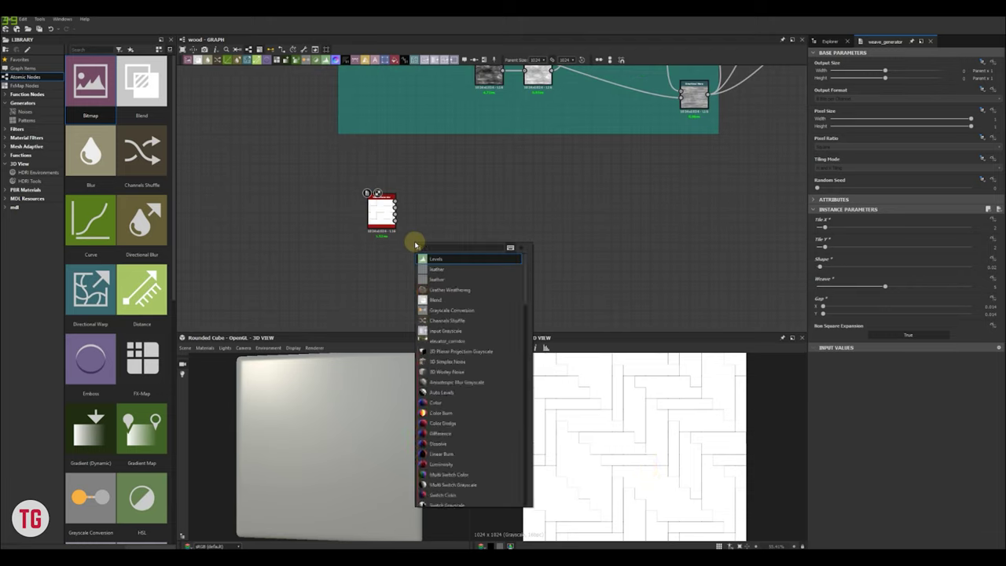
{"action": "left_click", "coordinate": [431, 258]}
{"action": "scroll", "coordinate": [417, 239], "scroll_direction": "up", "scroll_amount": 5}
{"action": "left_click_drag", "start_coordinate": [382, 149], "coordinate": [463, 214]}
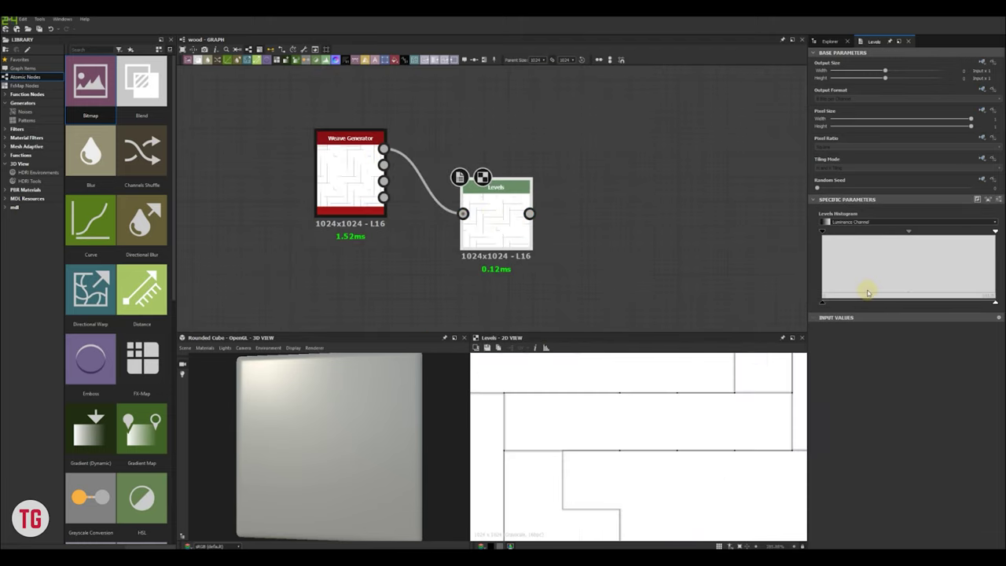
- Raise the black input level and lower the white input level on the Levels node to sharpen the gaps between planks
{"action": "left_click_drag", "start_coordinate": [857, 236], "coordinate": [927, 235]}
{"action": "left_click_drag", "start_coordinate": [996, 232], "coordinate": [942, 233]}
{"action": "scroll", "coordinate": [653, 443], "scroll_direction": "down", "scroll_amount": 4}
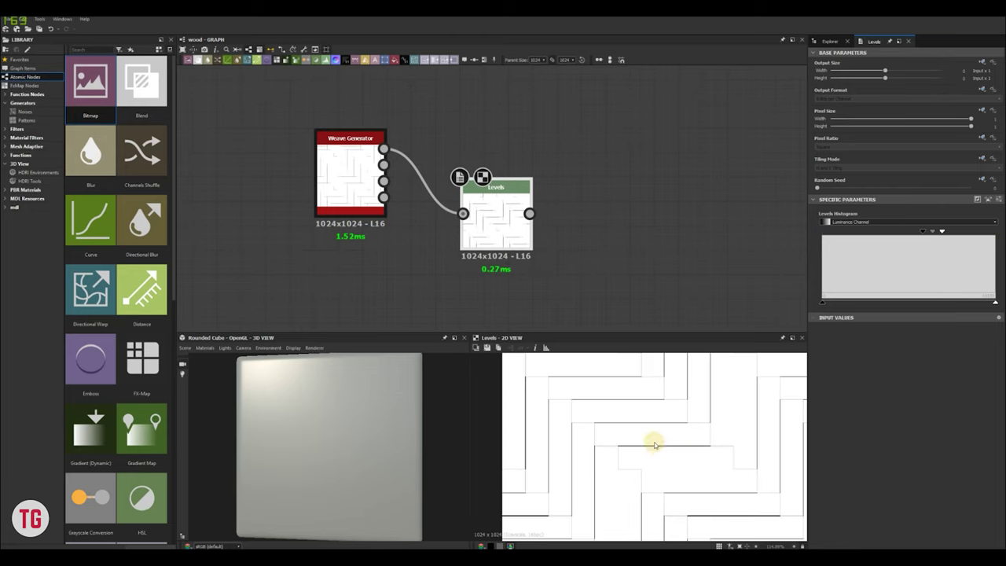
{"action": "scroll", "coordinate": [654, 443], "scroll_direction": "up", "scroll_amount": 1}
{"action": "middle_click_drag", "start_coordinate": [653, 443], "coordinate": [663, 366]}
- Set the graph's parent size to 2048 × 2048 and check the Weave Generator's height output
{"action": "left_click", "coordinate": [542, 62]}
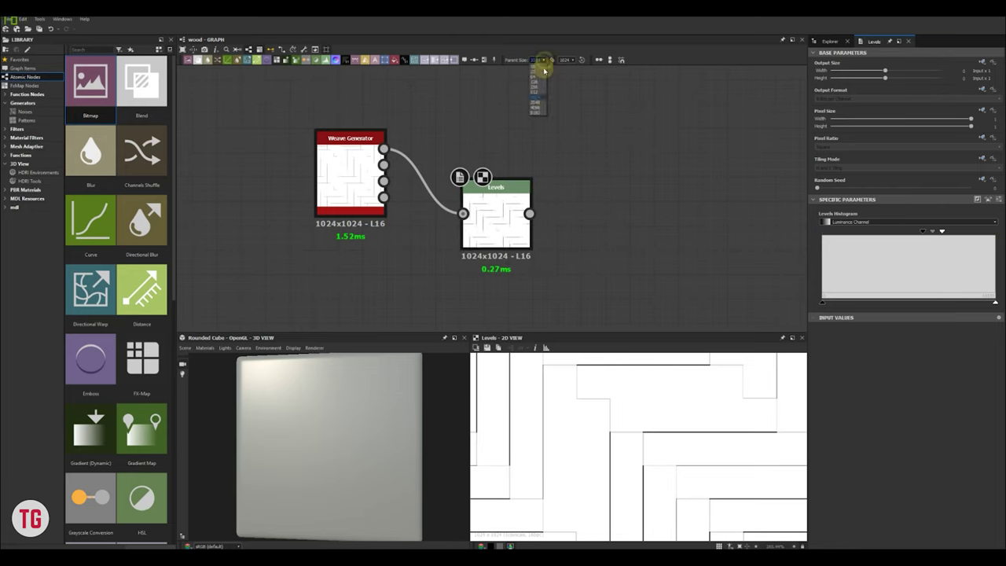
{"action": "left_click", "coordinate": [540, 101]}
{"action": "scroll", "coordinate": [606, 420], "scroll_direction": "down", "scroll_amount": 5}
{"action": "double_click", "coordinate": [336, 203]}
{"action": "scroll", "coordinate": [693, 441], "scroll_direction": "up", "scroll_amount": 5}
{"action": "scroll", "coordinate": [693, 442], "scroll_direction": "down", "scroll_amount": 5}
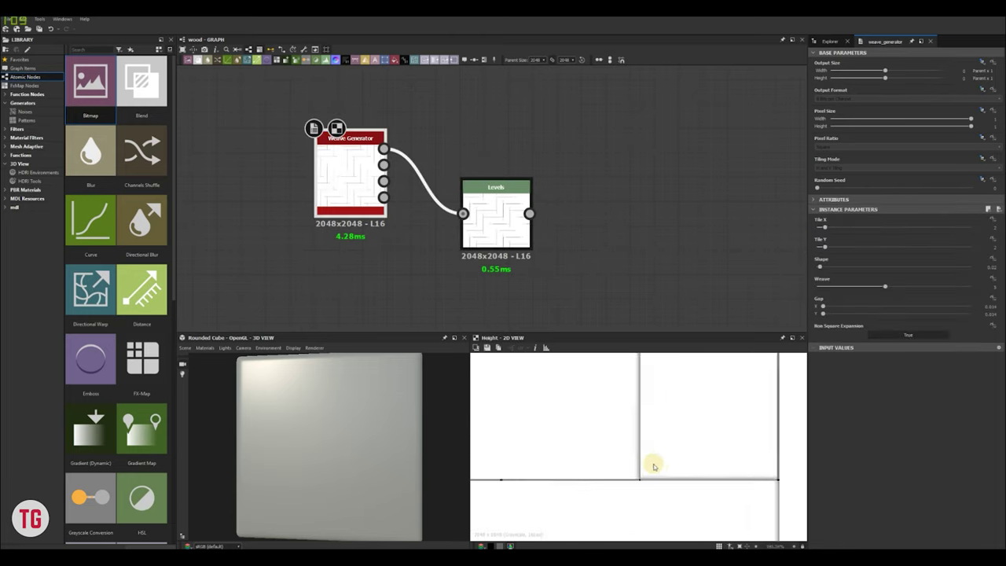
{"action": "scroll", "coordinate": [635, 420], "scroll_direction": "up", "scroll_amount": 3}
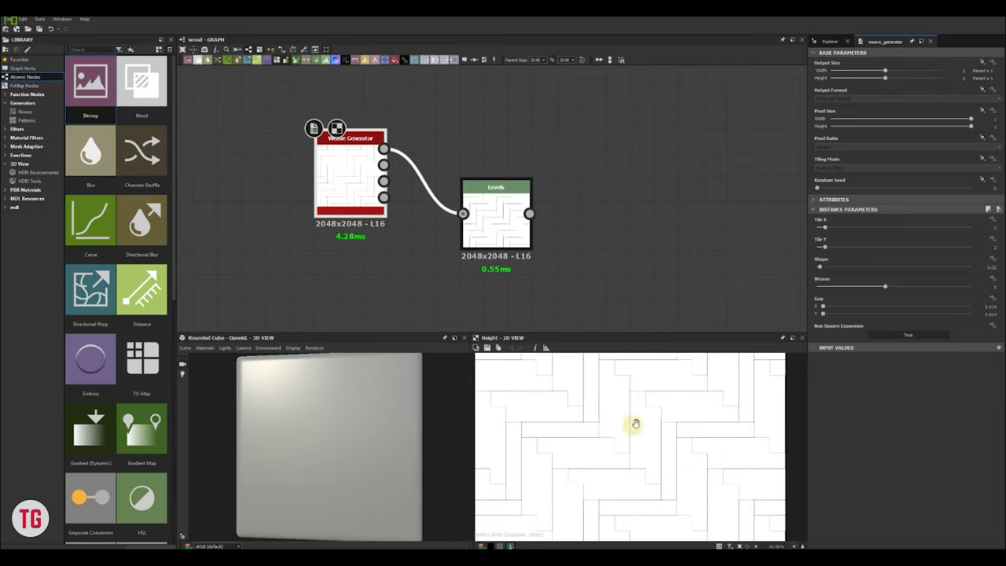
- Bring the Levels node's black and white input levels together to turn the plank gaps into crisp lines
{"action": "double_click", "coordinate": [495, 220]}
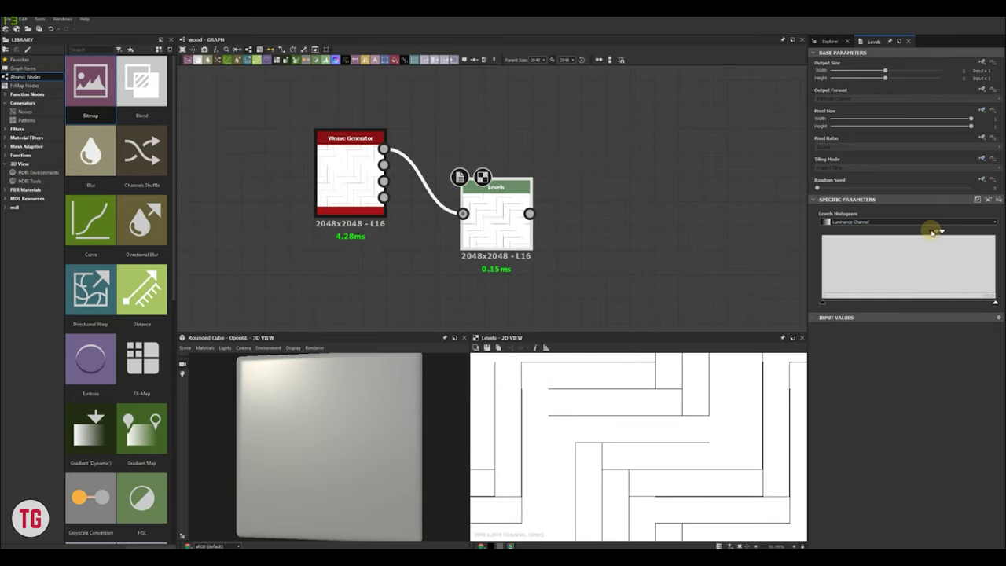
{"action": "scroll", "coordinate": [731, 459], "scroll_direction": "up", "scroll_amount": 3}
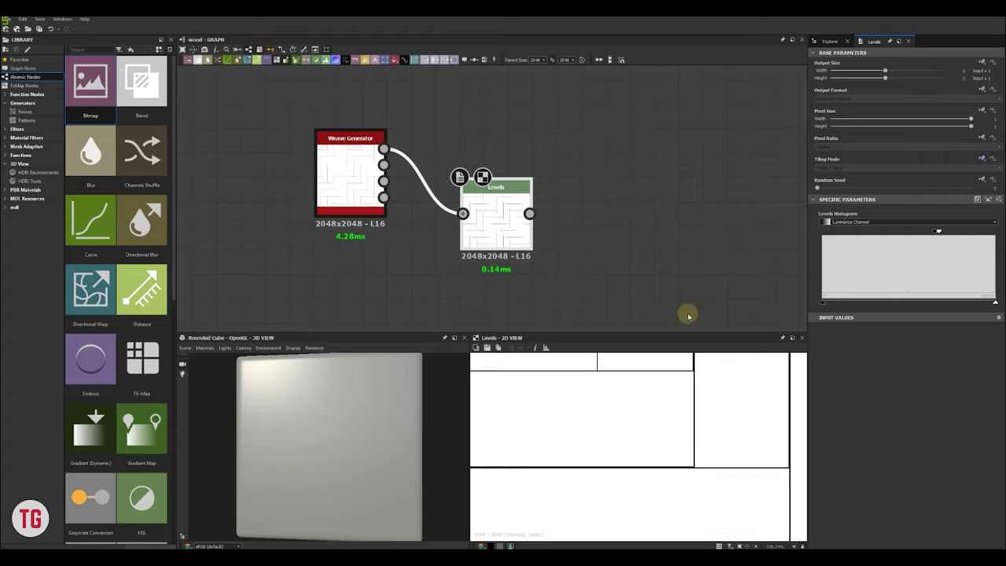
{"action": "mouse_move", "coordinate": [944, 234]}
{"action": "left_mouse_down"}
{"action": "mouse_move", "coordinate": [811, 240]}
{"action": "mouse_move", "coordinate": [935, 234]}
{"action": "left_mouse_up"}
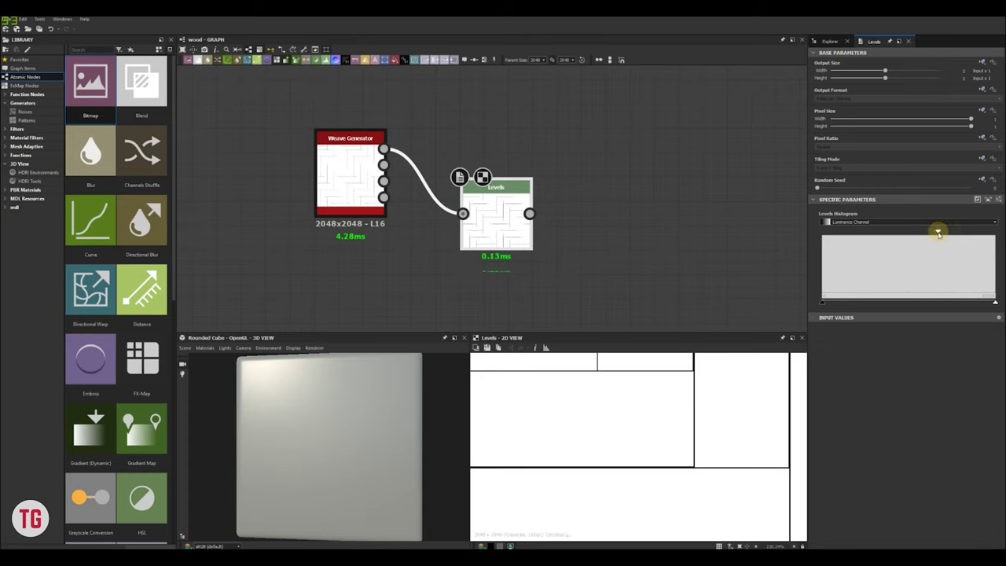
- Add an Edge Detect node after the Levels node
{"action": "scroll", "coordinate": [688, 449], "scroll_direction": "down", "scroll_amount": 3}
{"action": "scroll", "coordinate": [575, 234], "scroll_direction": "down", "scroll_amount": 3}
{"action": "key", "text": "space"}
{"action": "type", "text": "edge"}
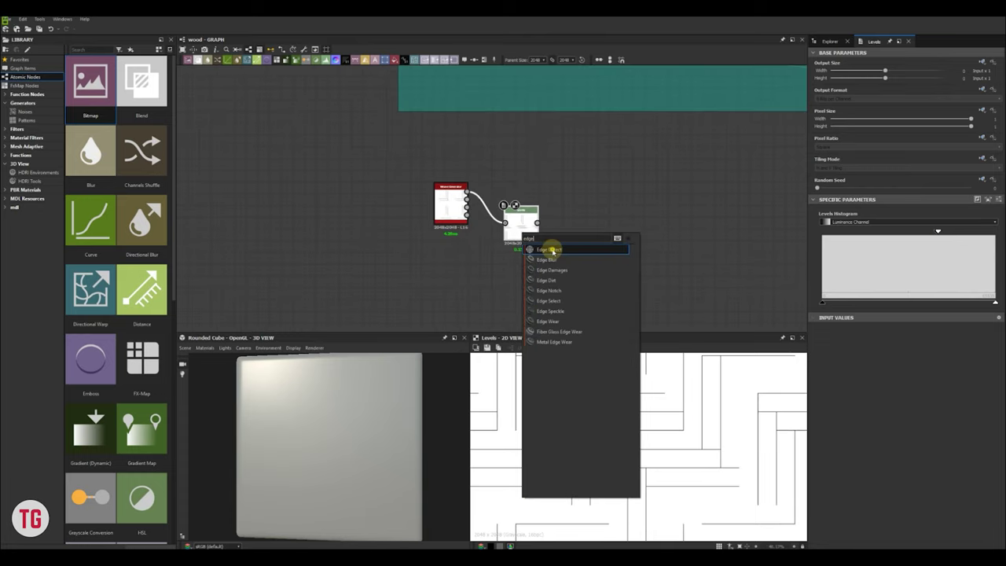
{"action": "left_click", "coordinate": [553, 250]}
{"action": "scroll", "coordinate": [550, 236], "scroll_direction": "up", "scroll_amount": 3}
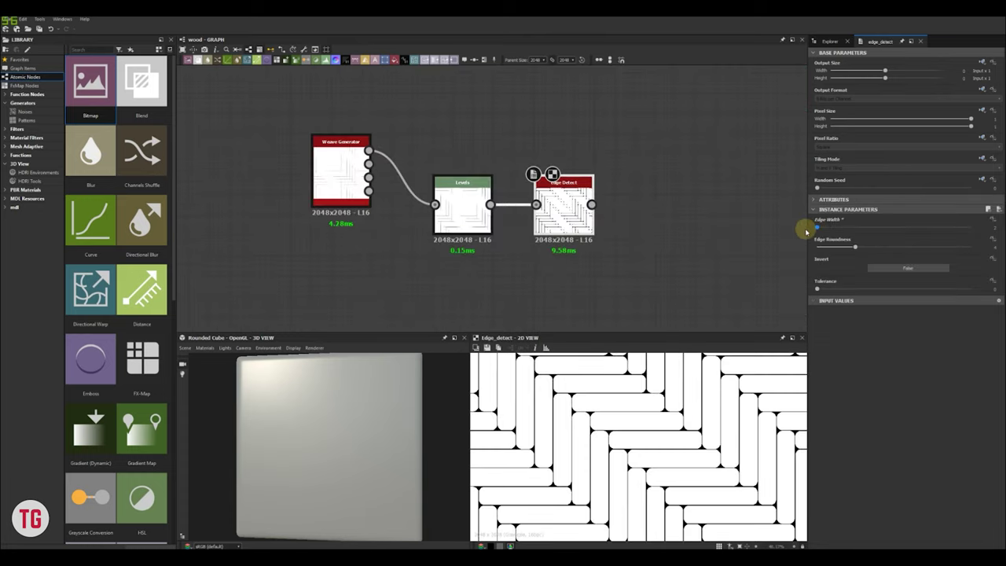
- Reduce the Edge Detect node's Edge Width to 1 and its Edge Roundness to nearly zero
{"action": "left_click_drag", "start_coordinate": [855, 249], "coordinate": [819, 249]}
{"action": "scroll", "coordinate": [636, 461], "scroll_direction": "up", "scroll_amount": 5}
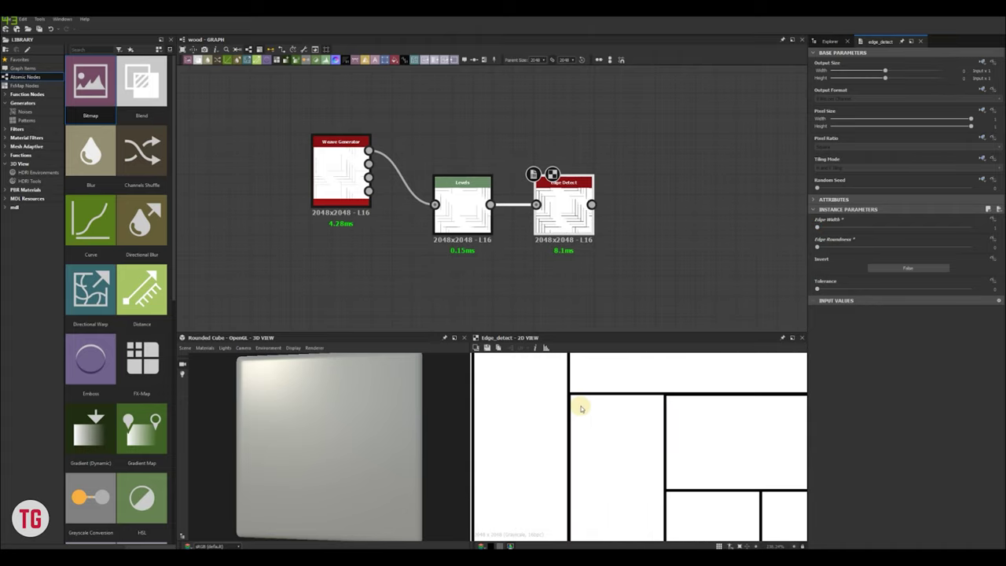
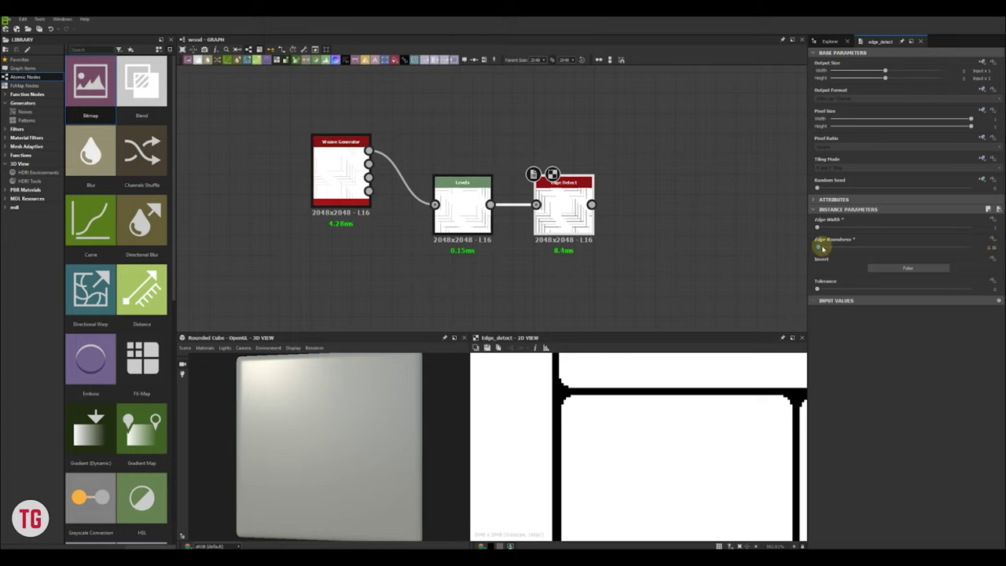
{"action": "mouse_move", "coordinate": [822, 249]}
{"action": "left_mouse_down"}
{"action": "mouse_move", "coordinate": [852, 250]}
{"action": "mouse_move", "coordinate": [817, 250]}
{"action": "left_mouse_up"}
{"action": "scroll", "coordinate": [626, 474], "scroll_direction": "down", "scroll_amount": 8}
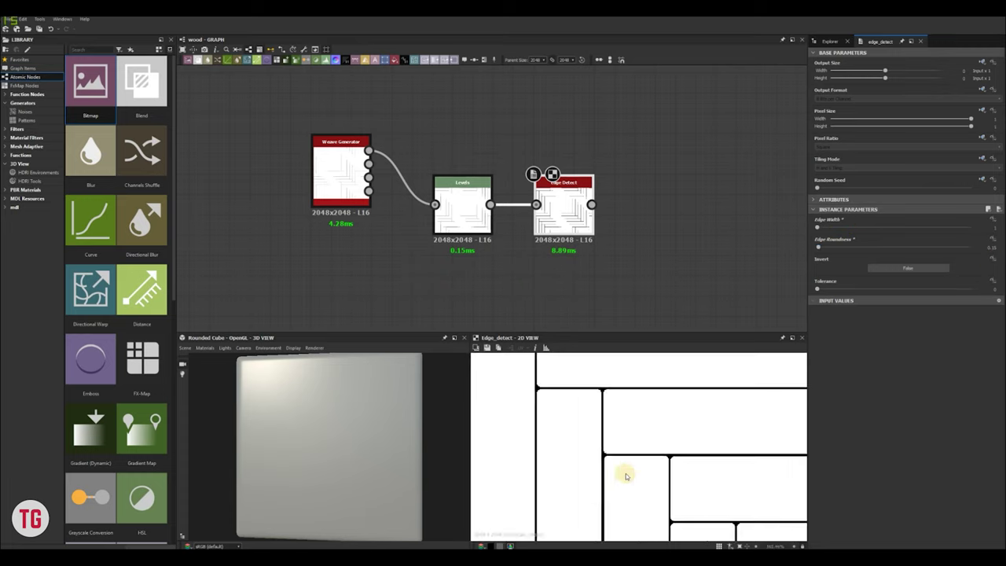
{"action": "middle_click_drag", "start_coordinate": [627, 474], "coordinate": [643, 402]}
{"action": "scroll", "coordinate": [632, 238], "scroll_direction": "down", "scroll_amount": 8}
- Connect the Edge Detect output to the existing Normal node's input and check the grooves on the 3D cube
{"action": "middle_click_drag", "start_coordinate": [631, 238], "coordinate": [471, 279]}
{"action": "scroll", "coordinate": [674, 218], "scroll_direction": "down", "scroll_amount": 3}
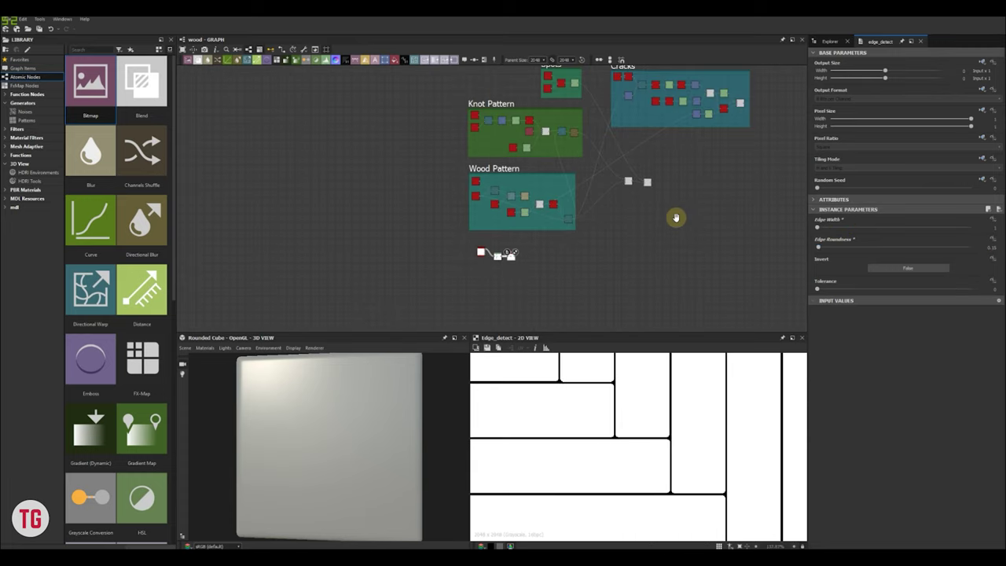
{"action": "middle_click_drag", "start_coordinate": [674, 218], "coordinate": [591, 226]}
{"action": "left_click", "coordinate": [637, 220]}
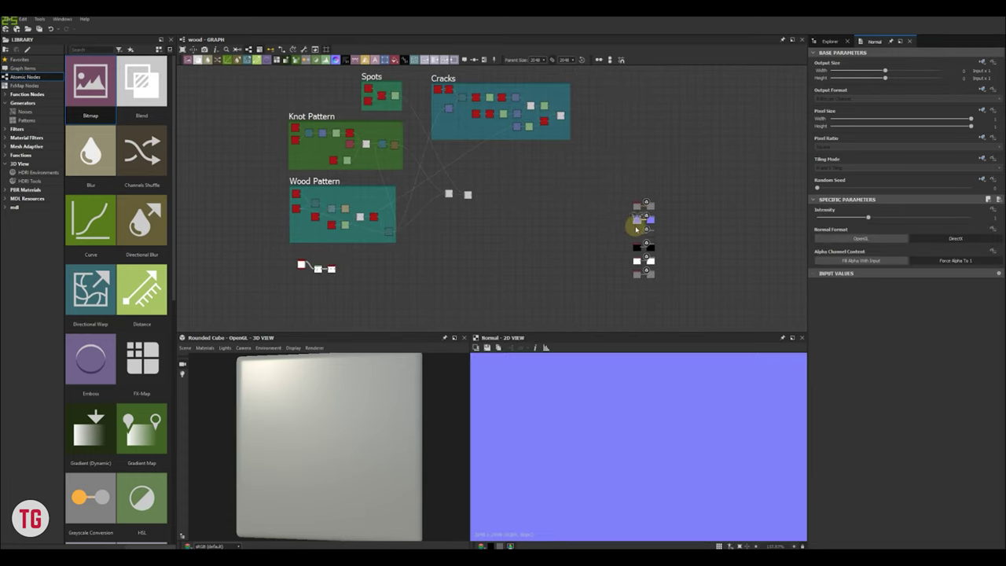
{"action": "middle_click_drag", "start_coordinate": [534, 259], "coordinate": [475, 263]}
{"action": "left_click_drag", "start_coordinate": [273, 272], "coordinate": [328, 275]}
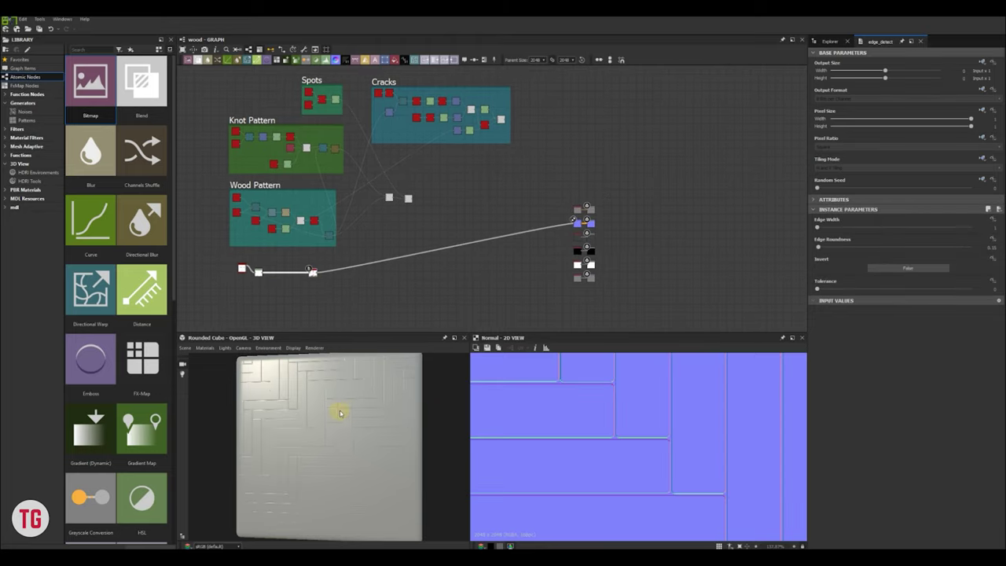
{"action": "scroll", "coordinate": [341, 412], "scroll_direction": "up", "scroll_amount": 4}
{"action": "left_click_drag", "start_coordinate": [293, 427], "coordinate": [390, 417]}
{"action": "scroll", "coordinate": [506, 269], "scroll_direction": "up", "scroll_amount": 6}
{"action": "middle_click_drag", "start_coordinate": [311, 274], "coordinate": [549, 230]}
{"action": "left_click_drag", "start_coordinate": [548, 230], "coordinate": [426, 234]}
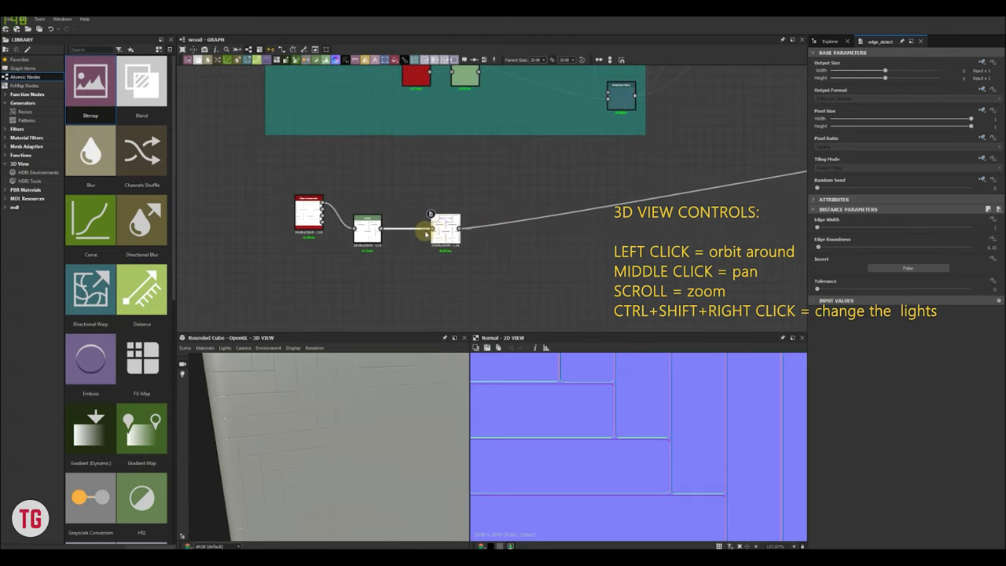
{"action": "scroll", "coordinate": [427, 235], "scroll_direction": "up", "scroll_amount": 4}
{"action": "right_click", "coordinate": [622, 250]}
{"action": "type", "text": "norm"}
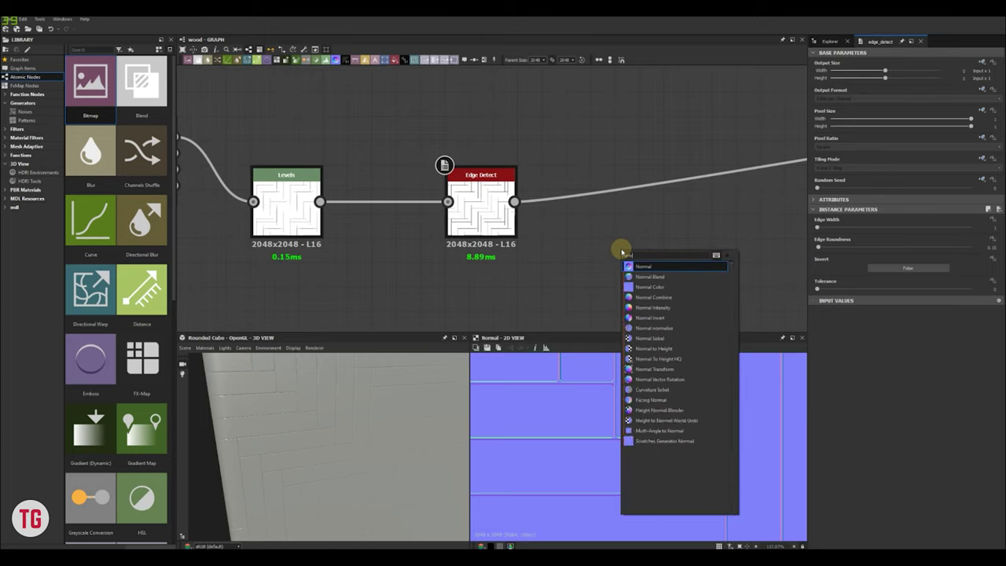
{"action": "left_click", "coordinate": [565, 276]}
- Try a much larger Edge Width on the Edge Detect node, then bring it back to thin plank gaps
{"action": "mouse_move", "coordinate": [327, 418]}
{"action": "left_mouse_down"}
{"action": "mouse_move", "coordinate": [303, 414]}
{"action": "mouse_move", "coordinate": [341, 395]}
{"action": "mouse_move", "coordinate": [341, 411]}
{"action": "left_mouse_up"}
{"action": "scroll", "coordinate": [334, 420], "scroll_direction": "up", "scroll_amount": 4}
{"action": "double_click", "coordinate": [472, 216]}
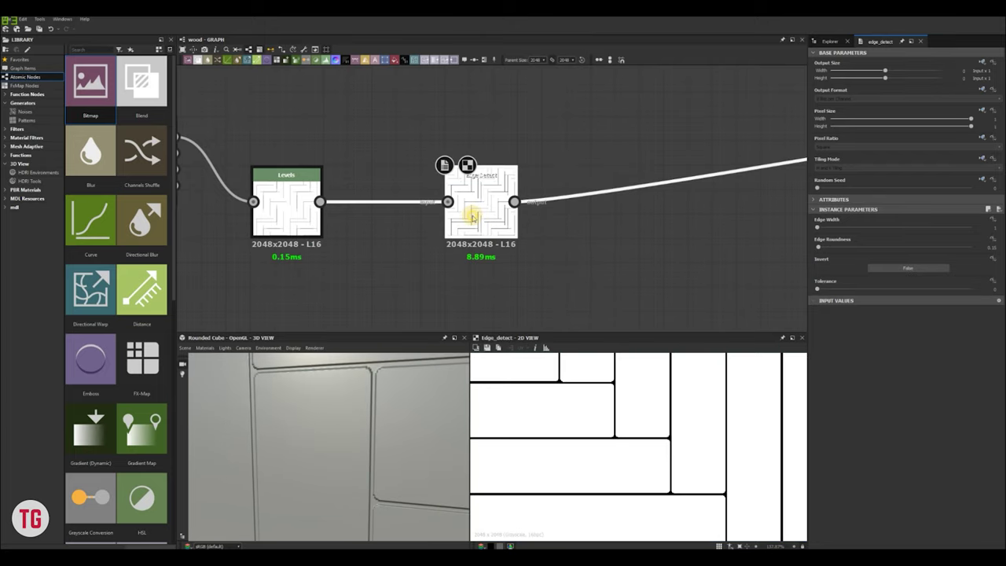
{"action": "left_click", "coordinate": [818, 228]}
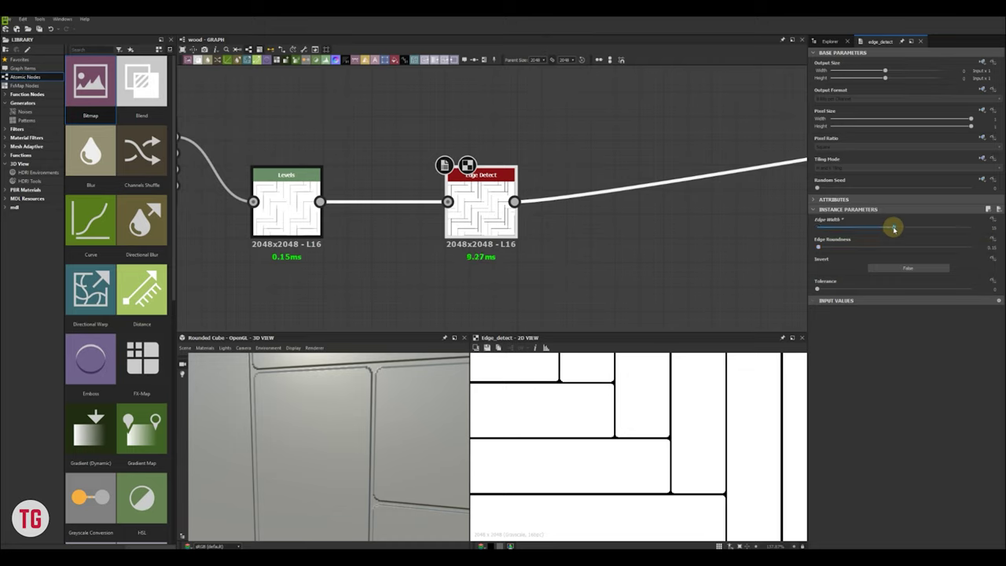
{"action": "left_click_drag", "start_coordinate": [894, 228], "coordinate": [943, 228]}
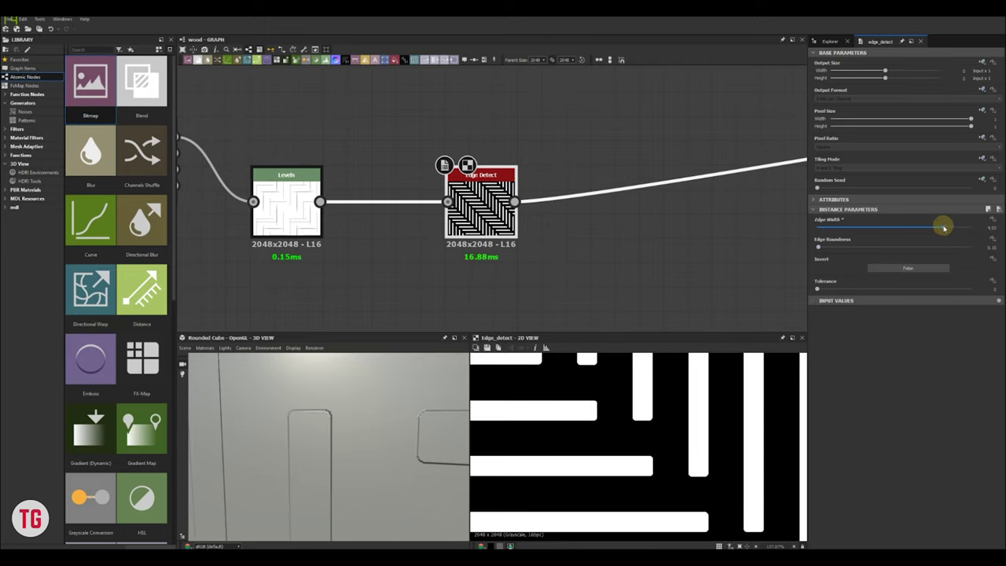
{"action": "left_click_drag", "start_coordinate": [944, 228], "coordinate": [877, 229]}
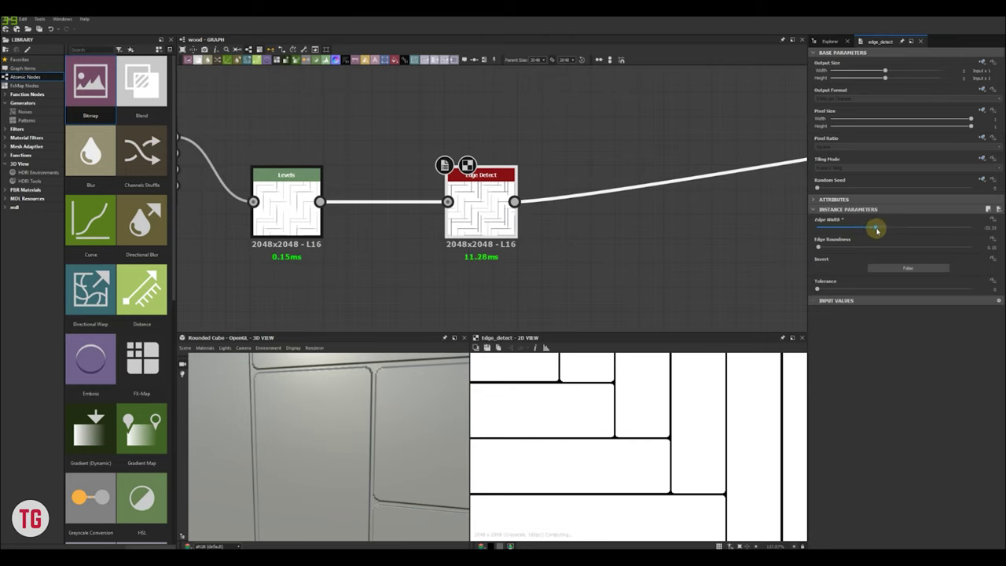
{"action": "type", "text": "2"}
{"action": "key", "text": "Return"}
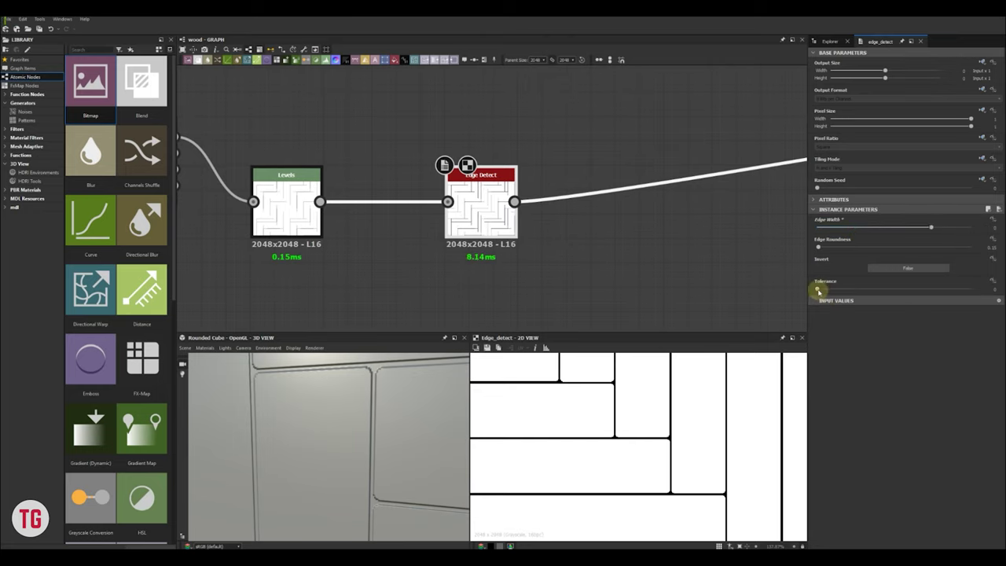
- Set the Edge Detect Tolerance to 1 and move the node closer to the Levels node
{"action": "mouse_move", "coordinate": [818, 291]}
{"action": "left_mouse_down"}
{"action": "mouse_move", "coordinate": [1001, 295]}
{"action": "mouse_move", "coordinate": [807, 290]}
{"action": "left_mouse_up"}
{"action": "scroll", "coordinate": [595, 384], "scroll_direction": "up", "scroll_amount": 3}
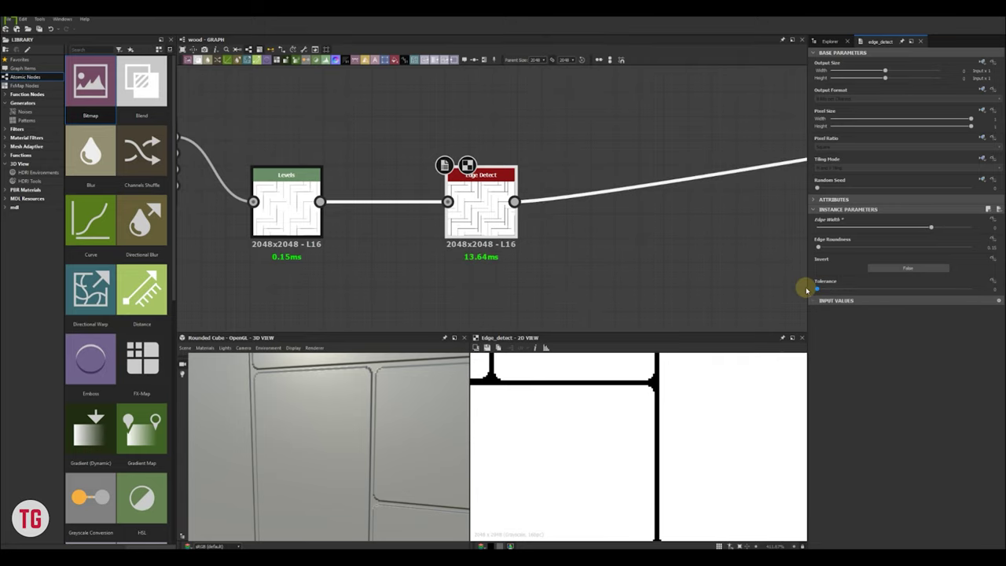
{"action": "scroll", "coordinate": [323, 416], "scroll_direction": "down", "scroll_amount": 6}
{"action": "scroll", "coordinate": [481, 228], "scroll_direction": "down", "scroll_amount": 4}
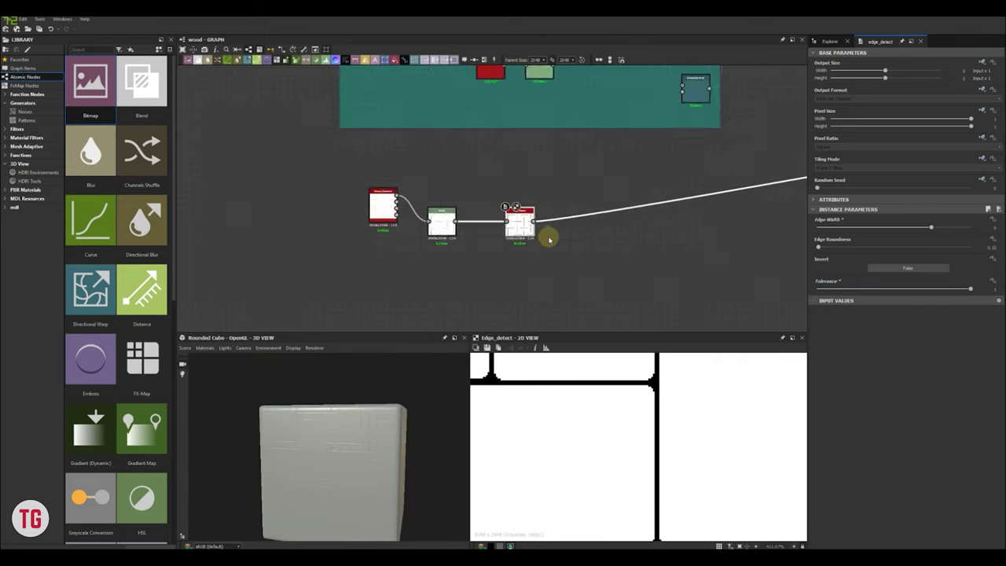
{"action": "left_click_drag", "start_coordinate": [481, 228], "coordinate": [461, 229]}
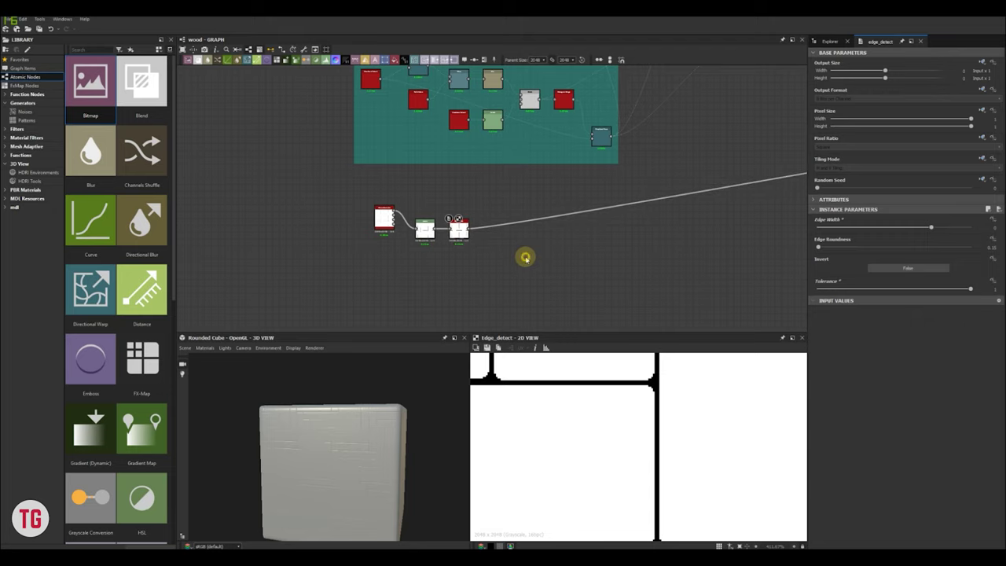
- Add a Warp node with the Edge Detect output as its main input
{"action": "scroll", "coordinate": [479, 250], "scroll_direction": "up", "scroll_amount": 2}
{"action": "key", "text": "space"}
{"action": "type", "text": "warp"}
{"action": "key", "text": "Return"}
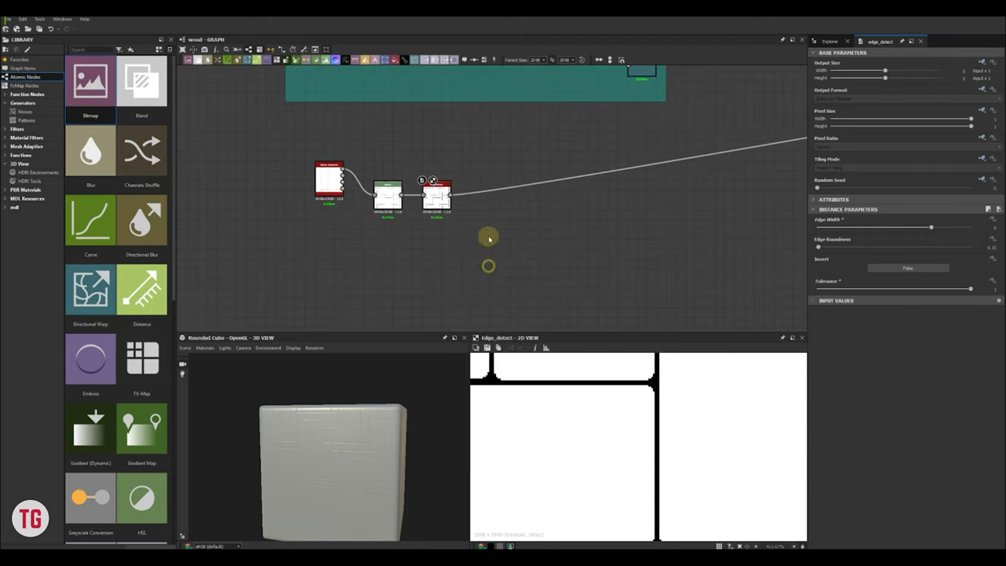
{"action": "scroll", "coordinate": [461, 229], "scroll_direction": "up", "scroll_amount": 2}
{"action": "scroll", "coordinate": [472, 271], "scroll_direction": "down", "scroll_amount": 1}
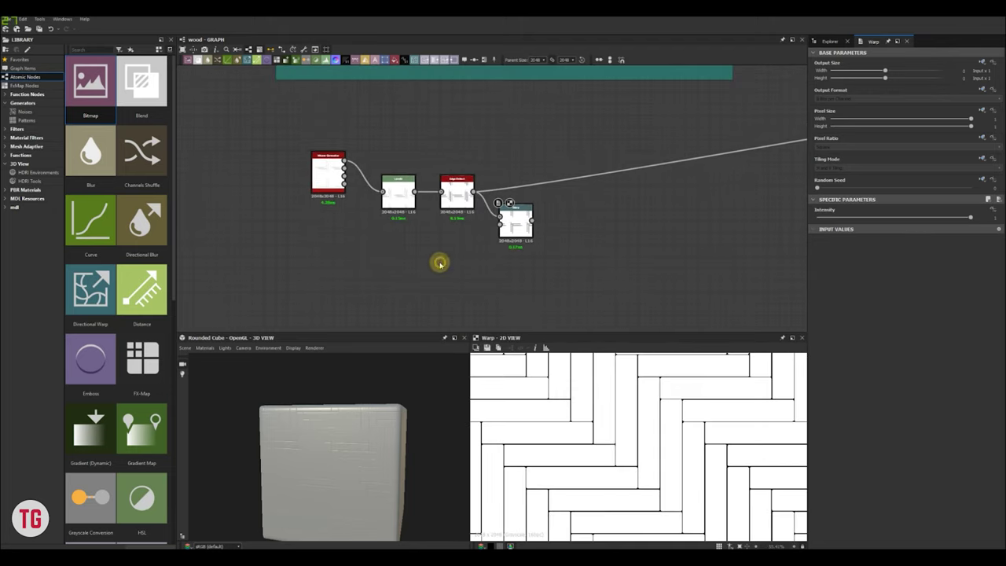
- Add a Perlin Noise node and connect it to the Warp node's gradient input
{"action": "key", "text": "space"}
{"action": "type", "text": "perl"}
{"action": "left_click", "coordinate": [457, 278]}
{"action": "left_click_drag", "start_coordinate": [451, 262], "coordinate": [500, 225]}
{"action": "double_click", "coordinate": [516, 222]}
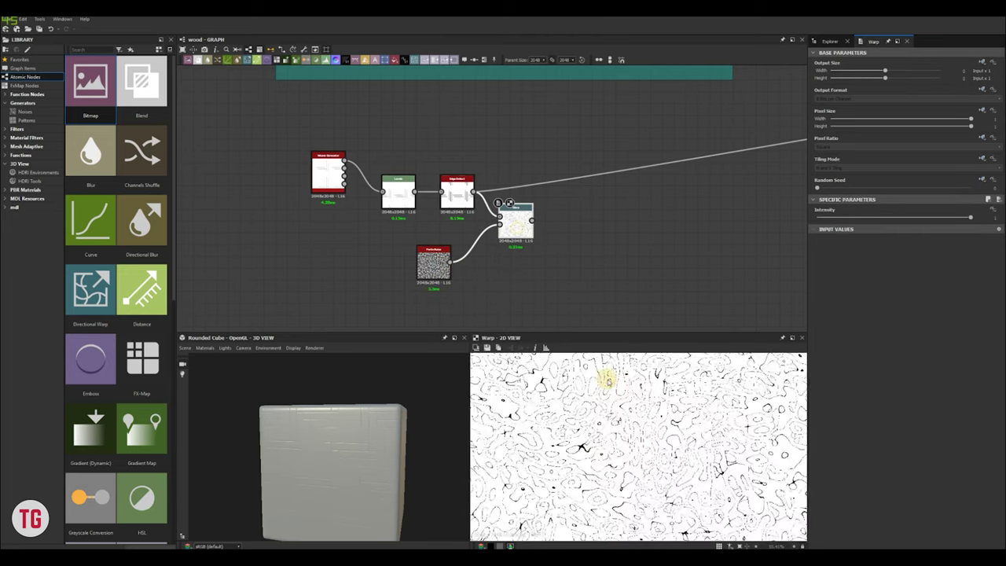
- Reduce the Warp intensity to nearly zero and lower the Perlin Noise scale for larger, softer blobs
{"action": "left_click_drag", "start_coordinate": [973, 218], "coordinate": [820, 219]}
{"action": "double_click", "coordinate": [432, 257]}
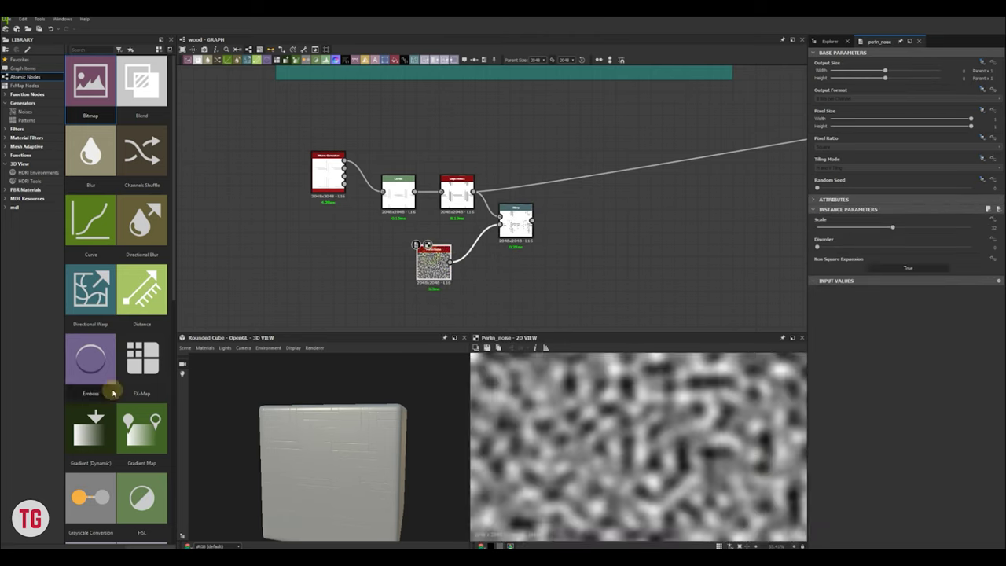
{"action": "left_click_drag", "start_coordinate": [886, 228], "coordinate": [808, 268]}
{"action": "scroll", "coordinate": [487, 260], "scroll_direction": "up", "scroll_amount": 2}
- Fine-tune the Warp intensity by trying a stronger distortion and settling on 0.03 for slightly wavy plank gaps
{"action": "left_click", "coordinate": [512, 198]}
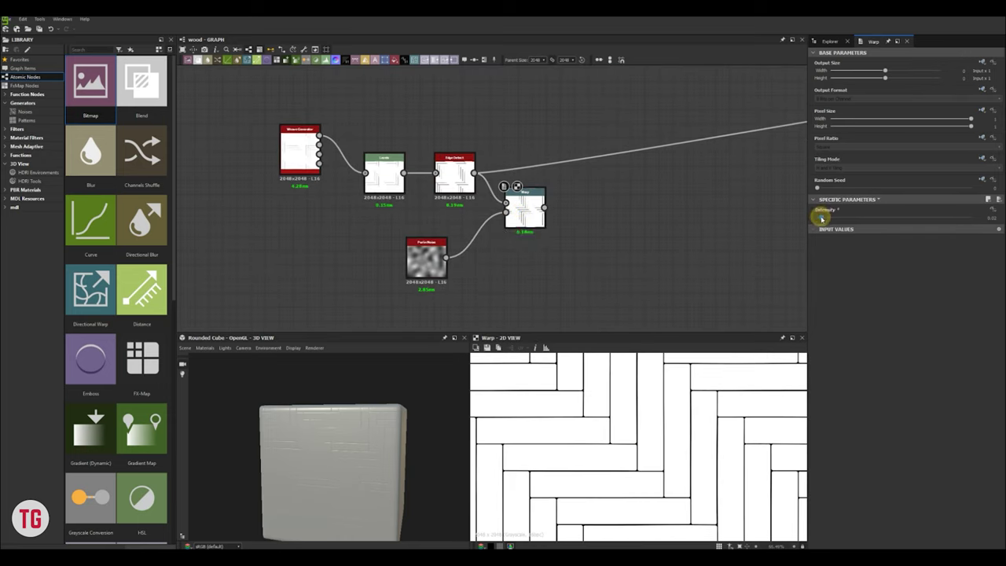
{"action": "scroll", "coordinate": [640, 433], "scroll_direction": "up", "scroll_amount": 5}
{"action": "left_click_drag", "start_coordinate": [823, 217], "coordinate": [839, 219]}
{"action": "scroll", "coordinate": [673, 464], "scroll_direction": "down", "scroll_amount": 4}
{"action": "scroll", "coordinate": [359, 449], "scroll_direction": "up", "scroll_amount": 5}
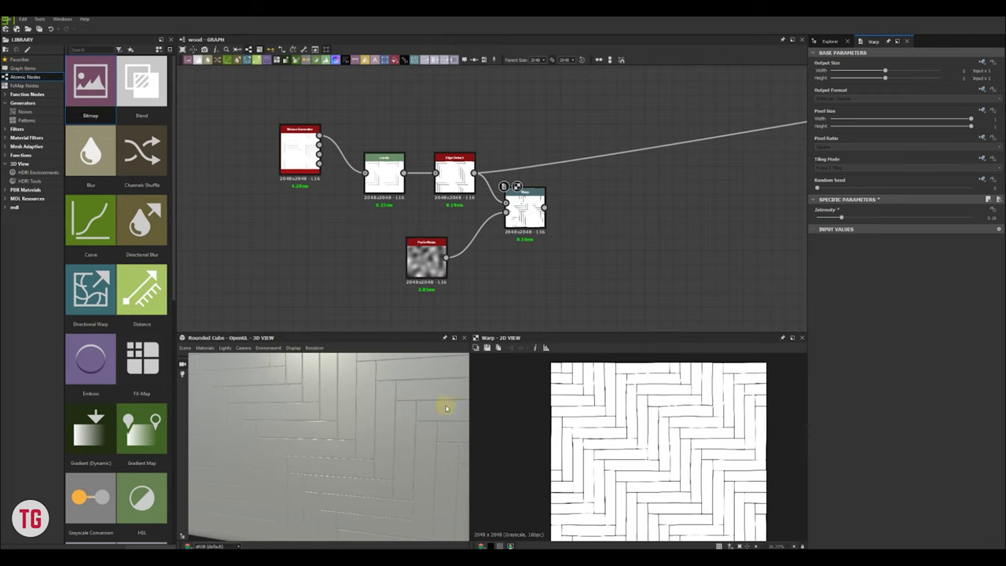
{"action": "scroll", "coordinate": [652, 427], "scroll_direction": "up", "scroll_amount": 2}
{"action": "mouse_move", "coordinate": [842, 218]}
{"action": "left_mouse_down"}
{"action": "mouse_move", "coordinate": [803, 223]}
{"action": "mouse_move", "coordinate": [826, 224]}
{"action": "left_mouse_up"}
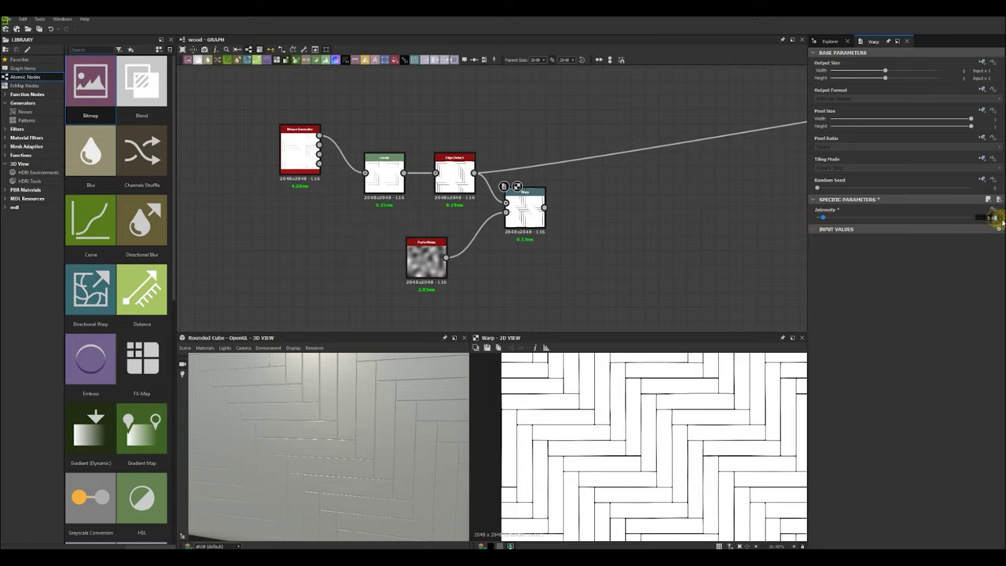
{"action": "scroll", "coordinate": [644, 420], "scroll_direction": "down", "scroll_amount": 3}
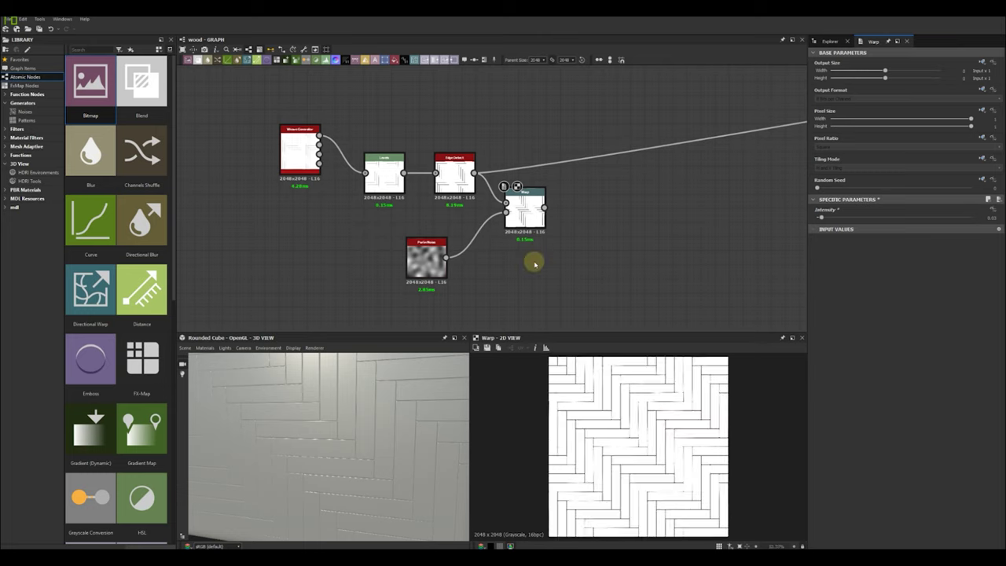
- Move the Perlin Noise node beneath Edge Detect and add a Slope Blur Grayscale node beside the Warp node
{"action": "left_click_drag", "start_coordinate": [435, 258], "coordinate": [462, 243]}
{"action": "middle_click_drag", "start_coordinate": [593, 256], "coordinate": [532, 241]}
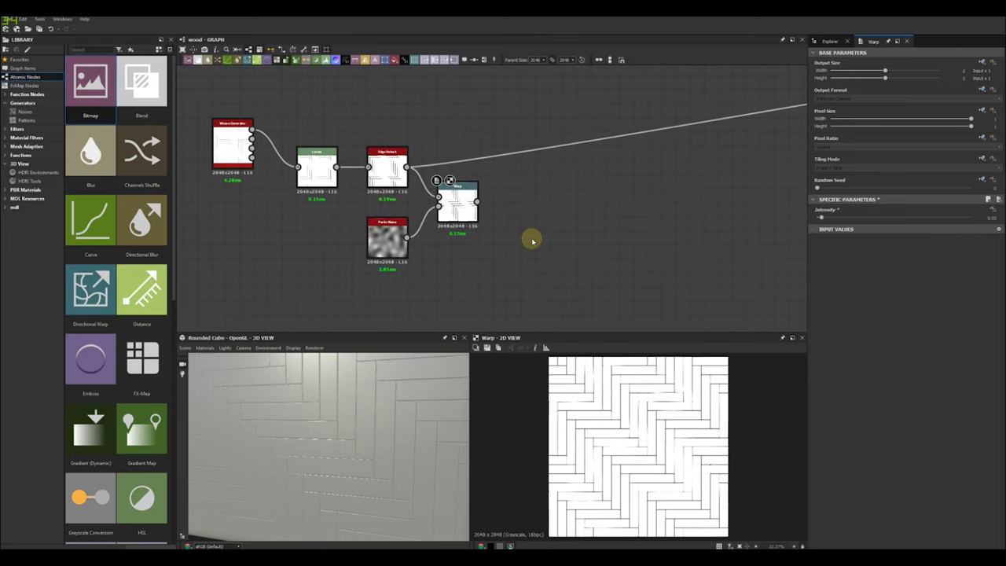
{"action": "key", "text": "space"}
{"action": "type", "text": "slope"}
{"action": "left_click", "coordinate": [571, 254]}
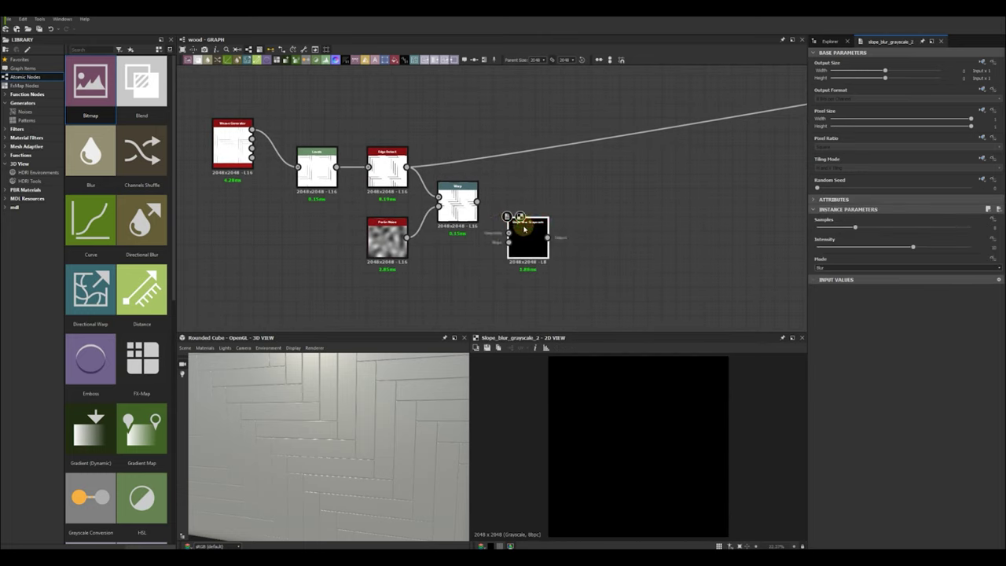
- Connect the Warp output to the Slope Blur Grayscale and feed its slope input from a duplicated Perlin Noise placed below
{"action": "left_click_drag", "start_coordinate": [476, 201], "coordinate": [510, 233]}
{"action": "scroll", "coordinate": [350, 221], "scroll_direction": "up", "scroll_amount": 3}
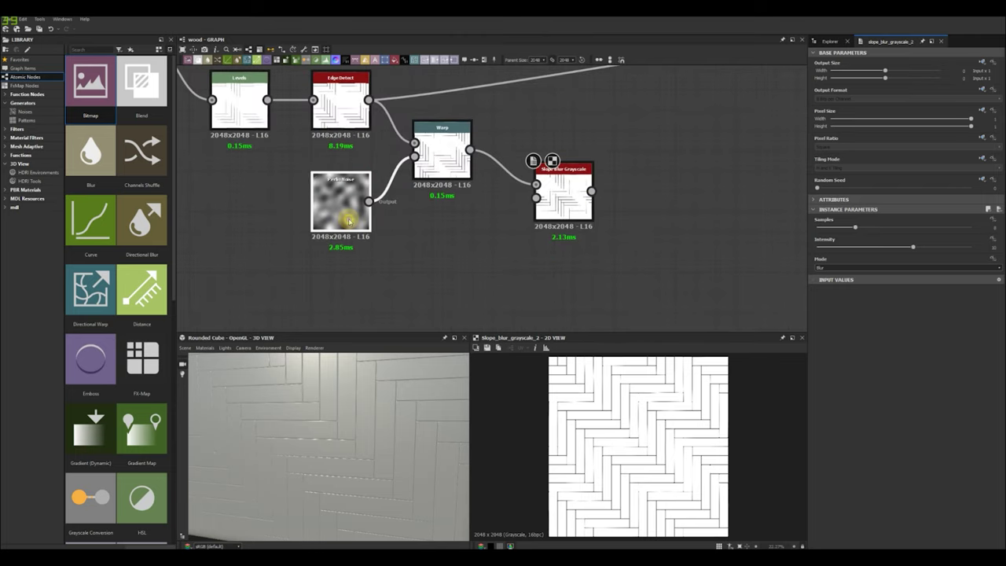
{"action": "key", "text": "ctrl+d"}
{"action": "left_click_drag", "start_coordinate": [475, 221], "coordinate": [537, 199]}
{"action": "left_click_drag", "start_coordinate": [475, 240], "coordinate": [454, 261]}
{"action": "double_click", "coordinate": [552, 190]}
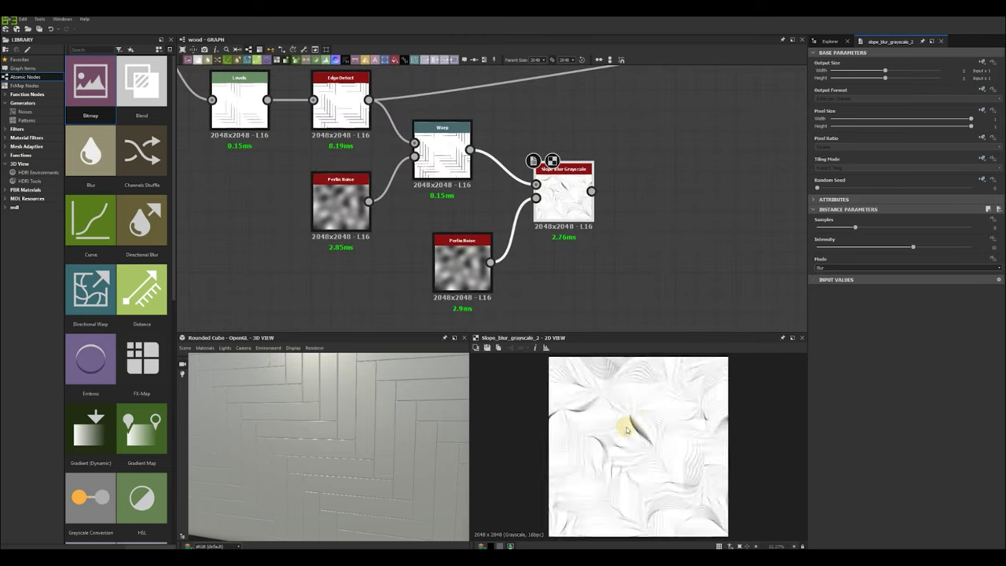
- Increase the duplicated Perlin Noise's scale for a finer pattern and select the Slope Blur Grayscale node
{"action": "scroll", "coordinate": [628, 429], "scroll_direction": "up", "scroll_amount": 2}
{"action": "left_click", "coordinate": [463, 263]}
{"action": "mouse_move", "coordinate": [861, 228]}
{"action": "left_mouse_down"}
{"action": "mouse_move", "coordinate": [872, 227]}
{"action": "mouse_move", "coordinate": [852, 230]}
{"action": "left_mouse_up"}
{"action": "left_click", "coordinate": [558, 208]}
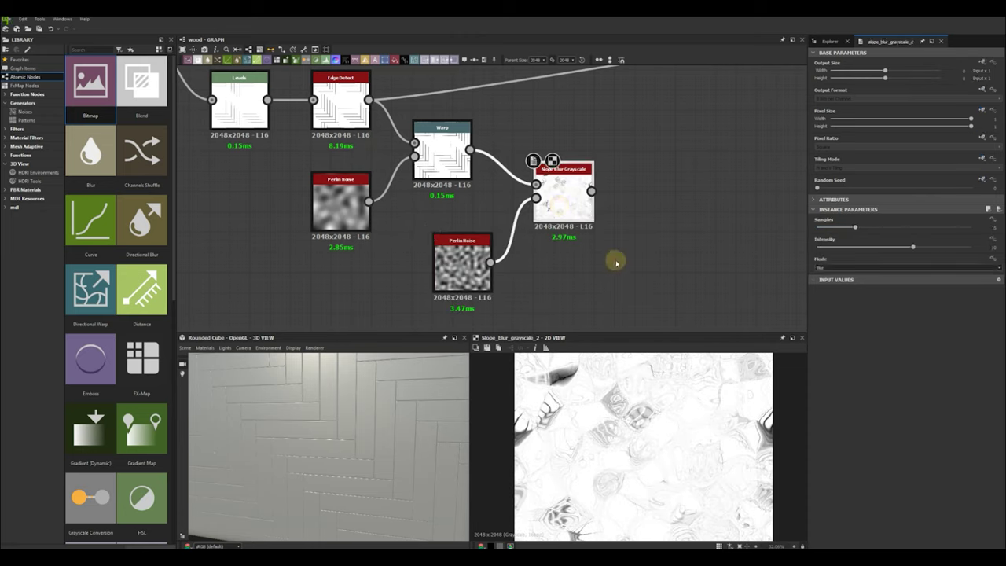
- Set the Slope Blur Grayscale samples to 32, lower its intensity strongly and choose the Min mode after comparing modes
{"action": "left_click_drag", "start_coordinate": [845, 227], "coordinate": [982, 222]}
{"action": "mouse_move", "coordinate": [913, 247]}
{"action": "left_mouse_down"}
{"action": "mouse_move", "coordinate": [807, 253]}
{"action": "mouse_move", "coordinate": [821, 247]}
{"action": "left_mouse_up"}
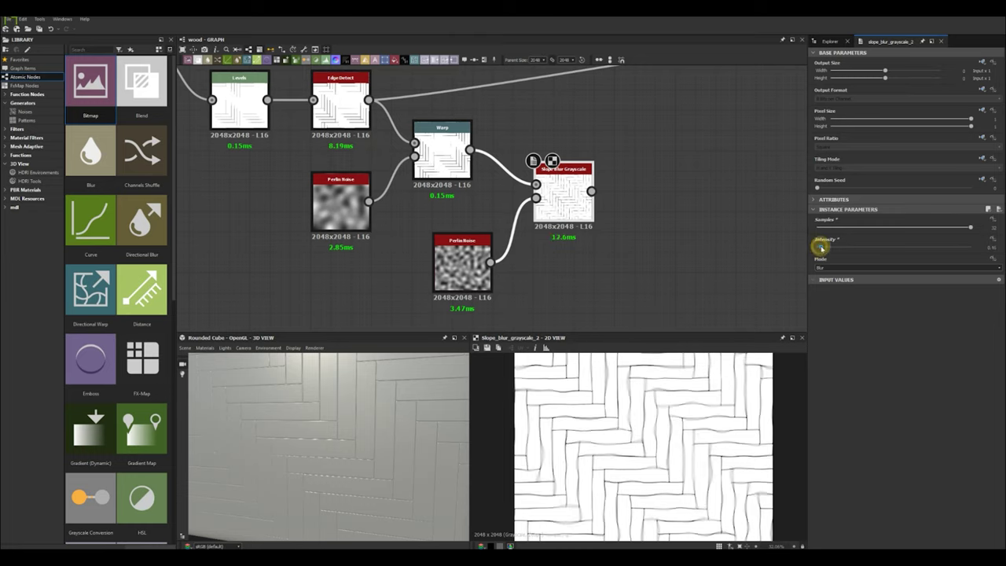
{"action": "left_click", "coordinate": [833, 269]}
{"action": "left_click", "coordinate": [829, 279]}
{"action": "left_click", "coordinate": [829, 270]}
{"action": "left_click", "coordinate": [829, 288]}
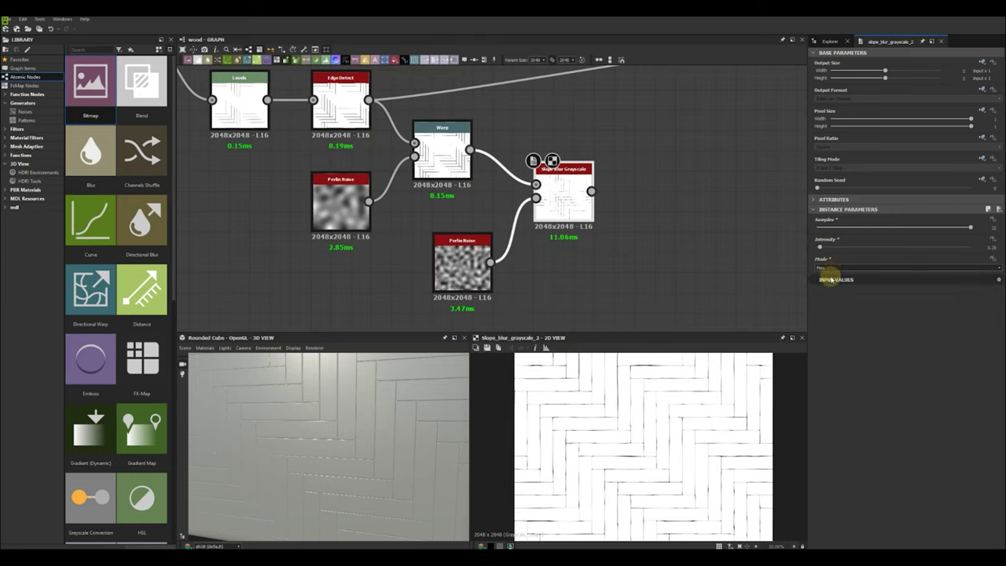
{"action": "left_click", "coordinate": [828, 270]}
{"action": "left_click", "coordinate": [827, 280]}
- Reduce the Slope Blur Grayscale intensity to 0.2 and check the worn plank edges up close
{"action": "scroll", "coordinate": [634, 398], "scroll_direction": "up", "scroll_amount": 4}
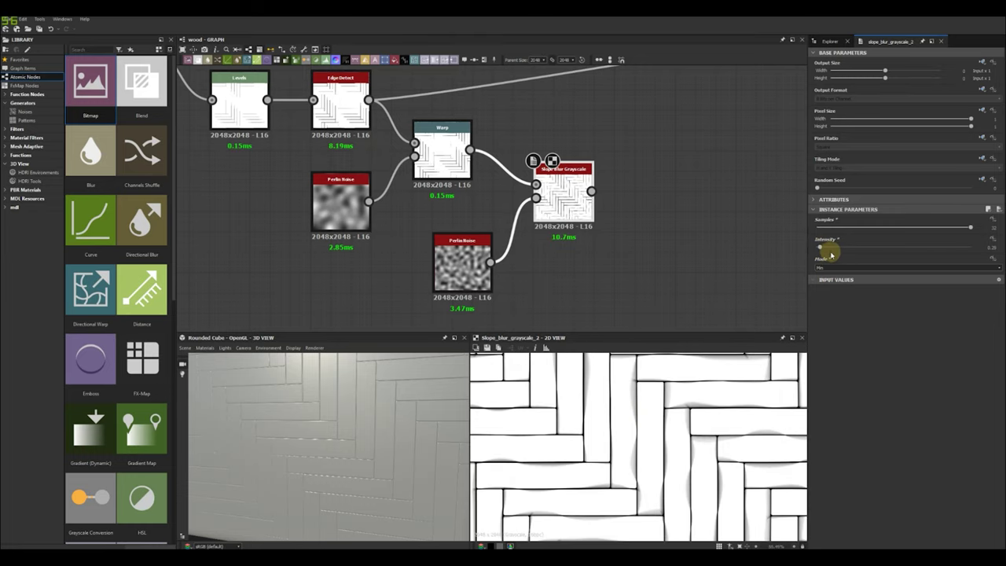
{"action": "left_click_drag", "start_coordinate": [821, 247], "coordinate": [820, 249]}
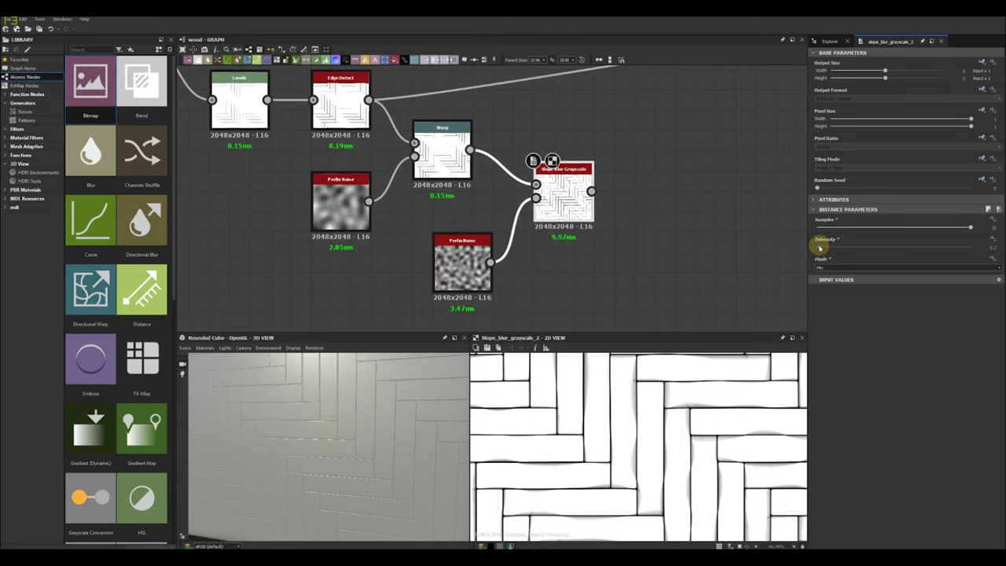
{"action": "scroll", "coordinate": [680, 447], "scroll_direction": "down", "scroll_amount": 4}
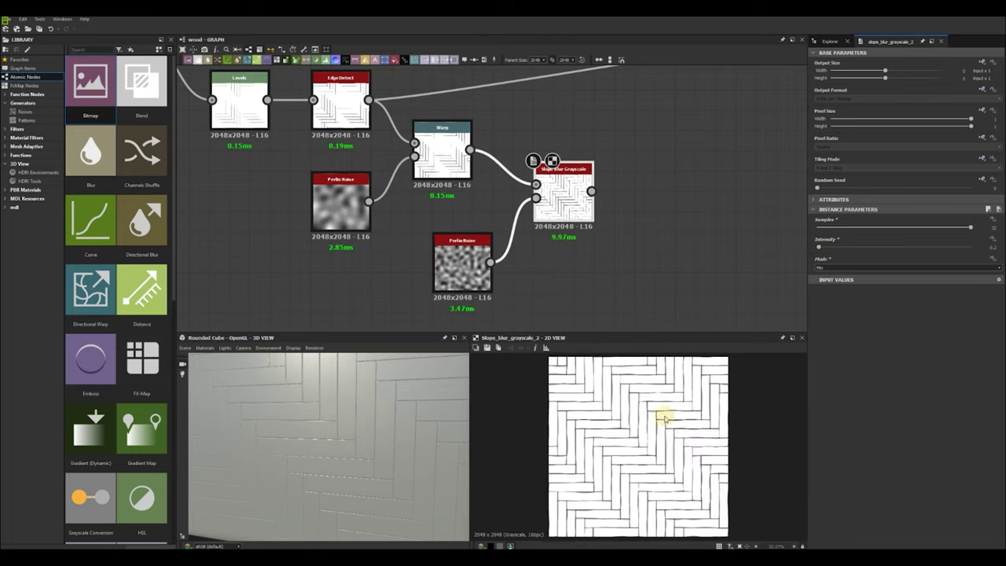
{"action": "scroll", "coordinate": [650, 416], "scroll_direction": "up", "scroll_amount": 4}
{"action": "mouse_move", "coordinate": [972, 227]}
{"action": "left_mouse_down"}
{"action": "mouse_move", "coordinate": [827, 228]}
{"action": "mouse_move", "coordinate": [972, 237]}
{"action": "left_mouse_up"}
{"action": "scroll", "coordinate": [618, 441], "scroll_direction": "down", "scroll_amount": 6}
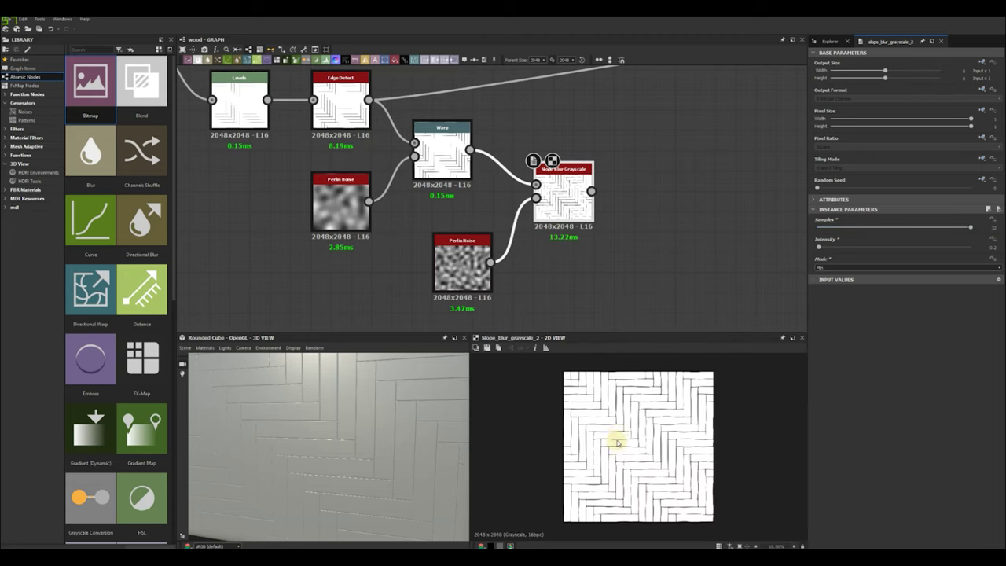
- Add a Flood Fill node above the Warp node and connect the Edge Detect output to it
{"action": "left_click", "coordinate": [625, 249]}
{"action": "middle_click_drag", "start_coordinate": [602, 217], "coordinate": [546, 221]}
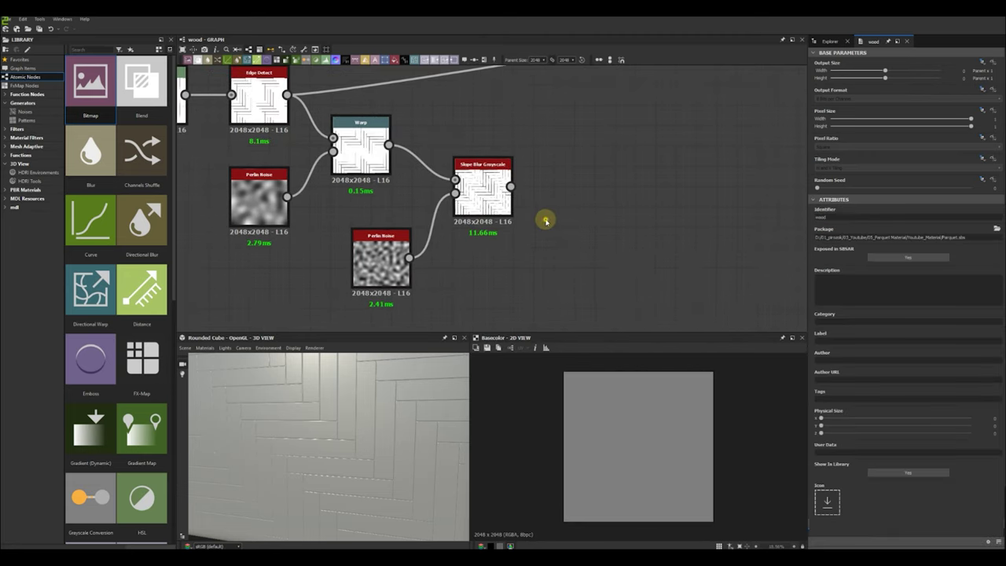
{"action": "key", "text": "space"}
{"action": "type", "text": "floo"}
{"action": "left_click", "coordinate": [572, 236]}
{"action": "left_click_drag", "start_coordinate": [524, 208], "coordinate": [483, 88]}
{"action": "middle_click_drag", "start_coordinate": [556, 196], "coordinate": [524, 272]}
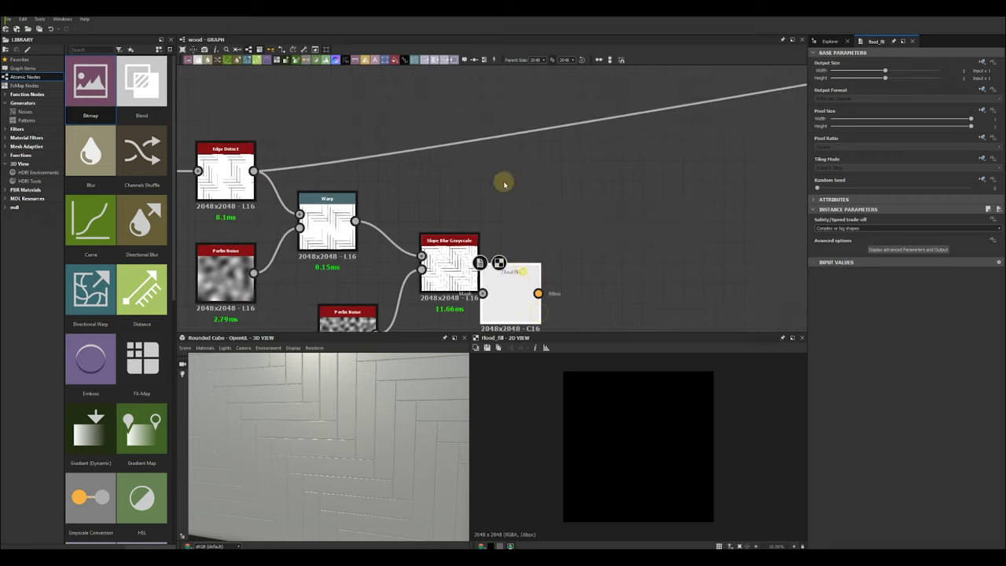
{"action": "scroll", "coordinate": [524, 272], "scroll_direction": "down", "scroll_amount": 3}
{"action": "left_click_drag", "start_coordinate": [552, 215], "coordinate": [471, 169]}
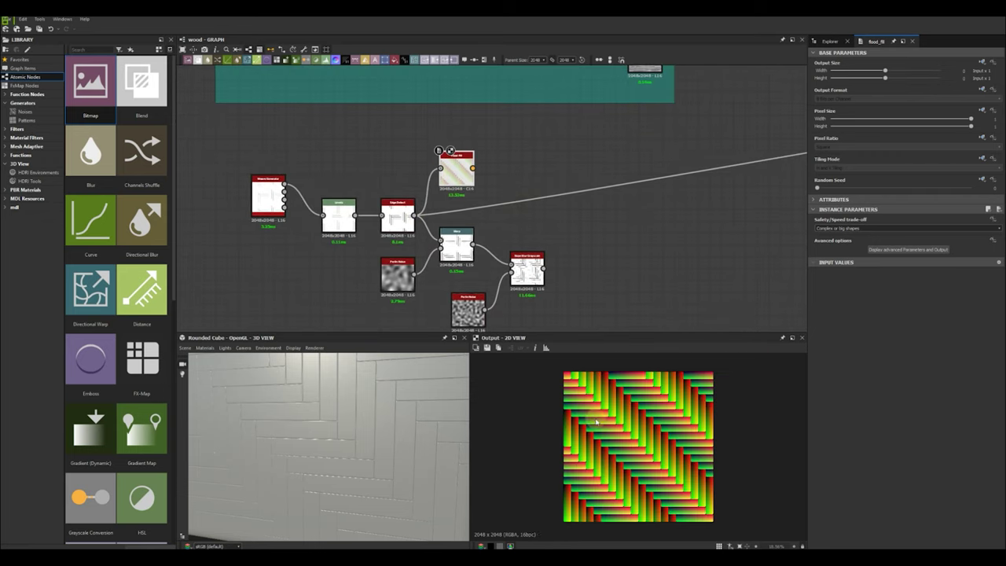
- Show the Flood Fill's advanced parameters and output, and test the Safety/Speed trade-off override at its maximum before returning it to -1
{"action": "scroll", "coordinate": [636, 415], "scroll_direction": "up", "scroll_amount": 5}
{"action": "middle_click_drag", "start_coordinate": [528, 225], "coordinate": [488, 180]}
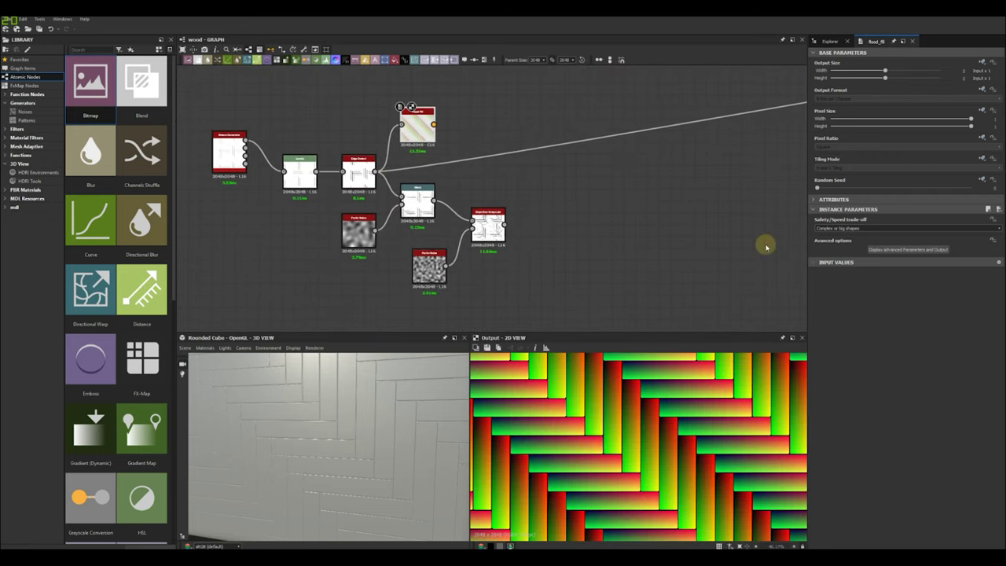
{"action": "left_click", "coordinate": [886, 253]}
{"action": "left_click_drag", "start_coordinate": [819, 270], "coordinate": [983, 273]}
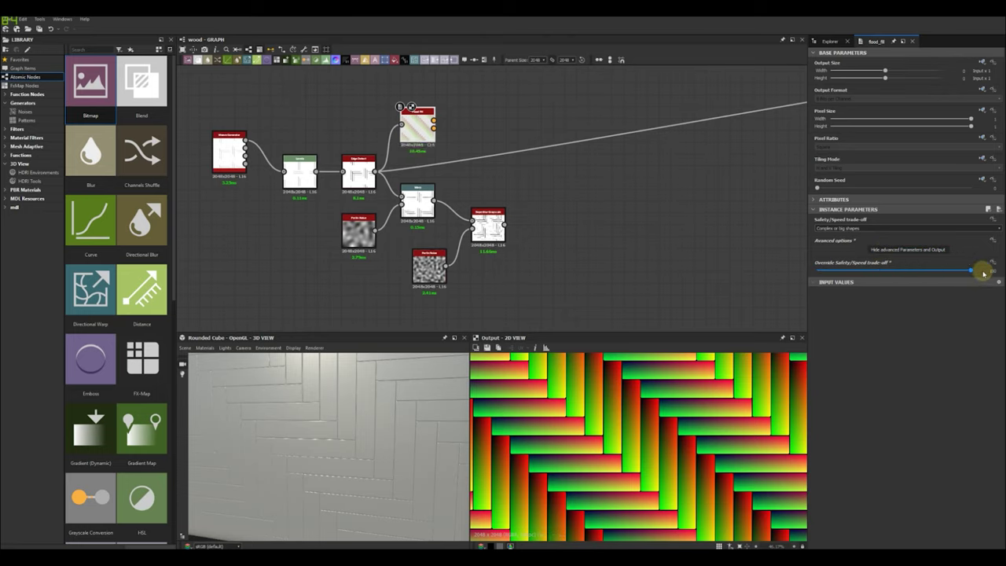
{"action": "left_click_drag", "start_coordinate": [847, 271], "coordinate": [816, 272]}
{"action": "scroll", "coordinate": [654, 436], "scroll_direction": "down", "scroll_amount": 3}
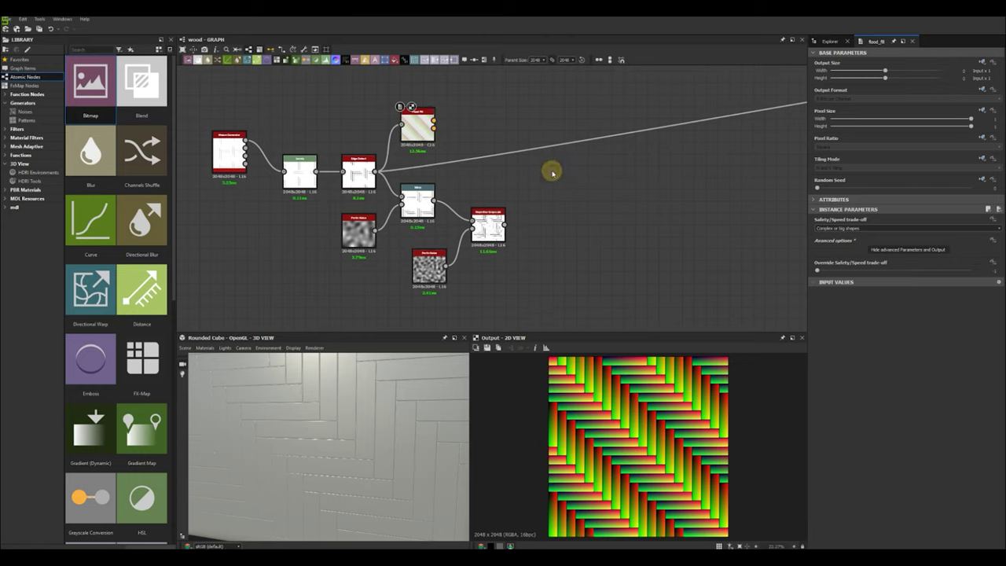
- Add a Flood Fill to Random Color node, connect the Flood Fill's main output to it and place it above
{"action": "left_click_drag", "start_coordinate": [444, 128], "coordinate": [465, 127]}
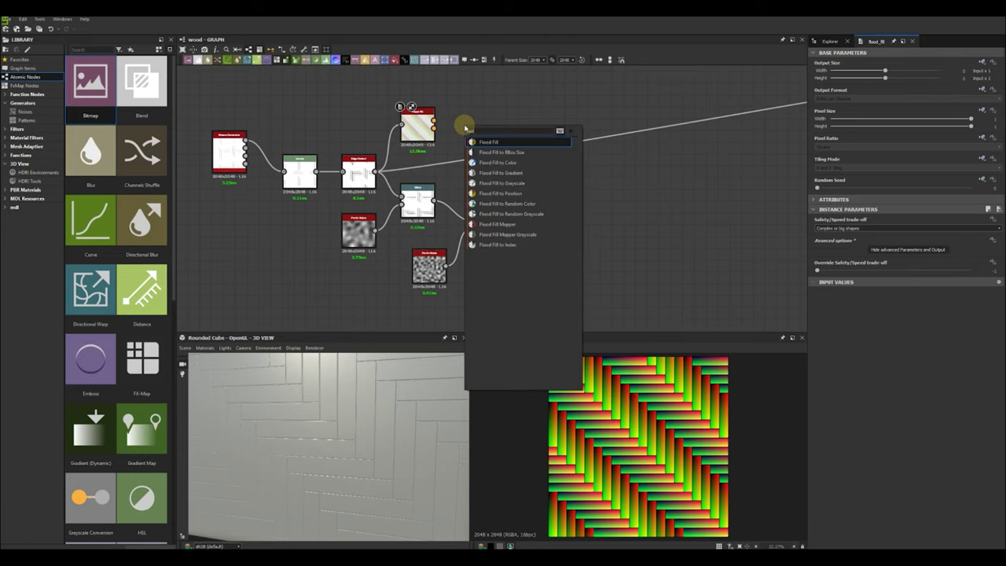
{"action": "left_click", "coordinate": [508, 203]}
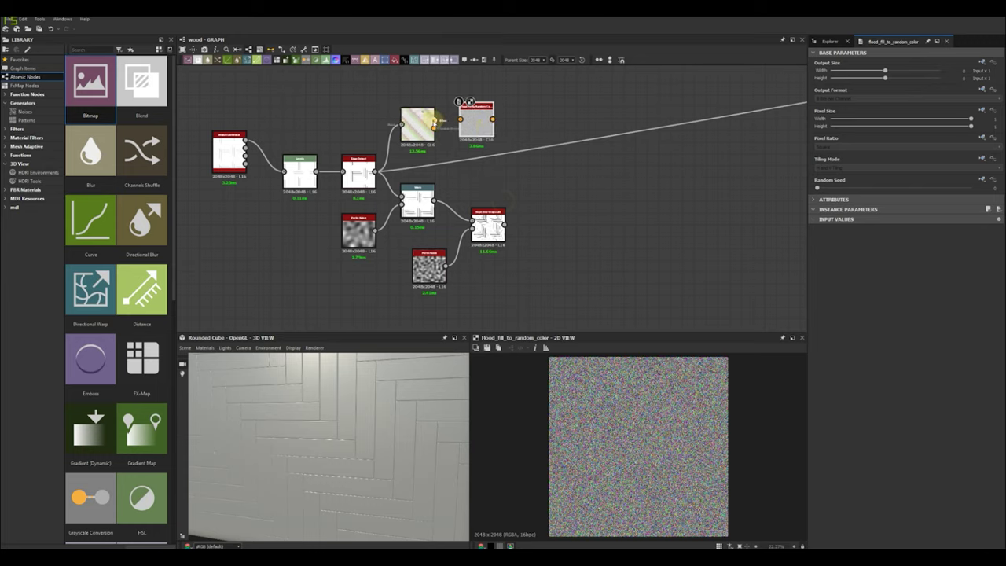
{"action": "double_click", "coordinate": [428, 126]}
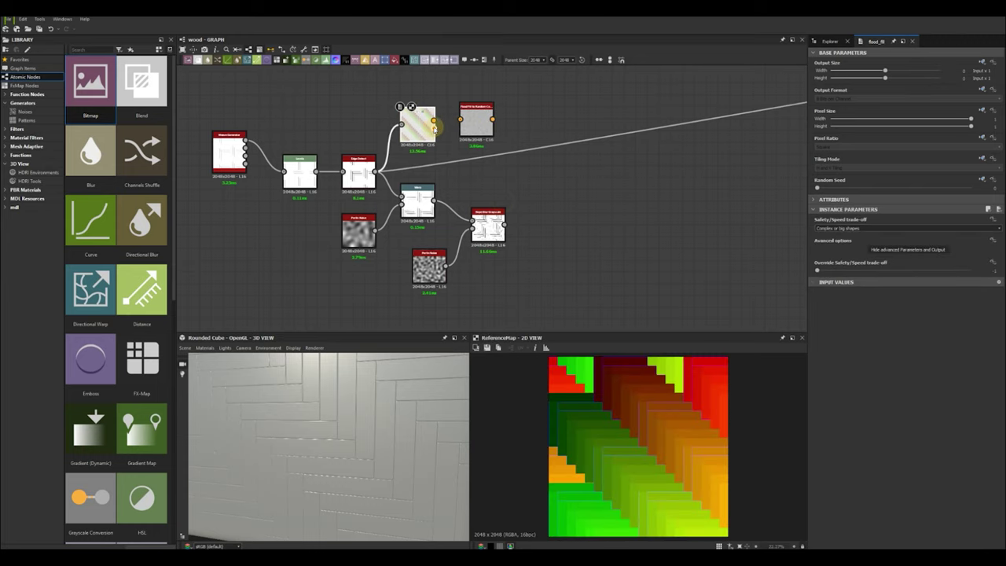
{"action": "left_click", "coordinate": [434, 120]}
{"action": "double_click", "coordinate": [474, 125]}
{"action": "left_click_drag", "start_coordinate": [464, 122], "coordinate": [473, 107]}
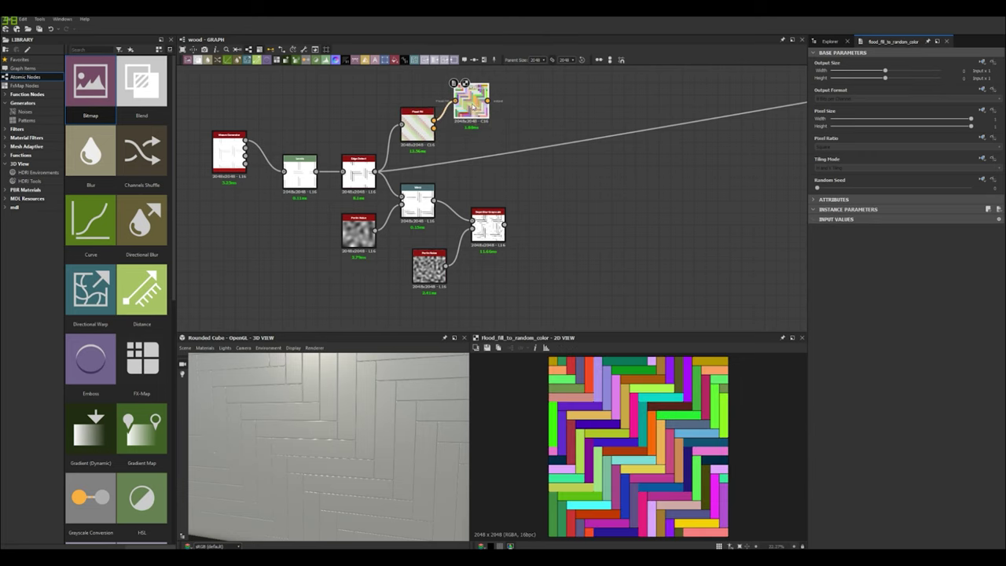
{"action": "middle_click_drag", "start_coordinate": [474, 107], "coordinate": [477, 142]}
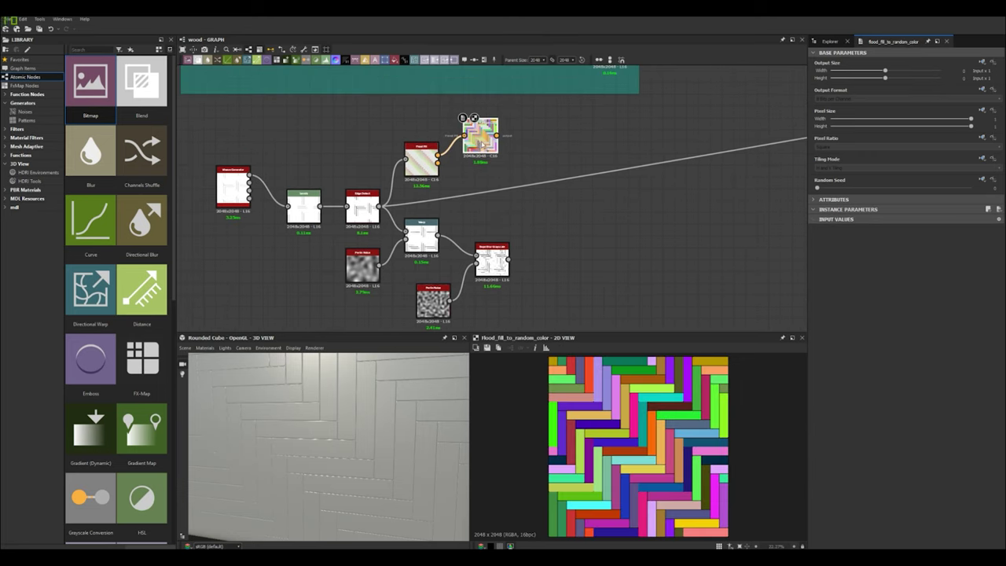
- Add a Vector Warp Grayscale node after the random colour node, set its intensity to 0 and inspect the grayscale planks
{"action": "key", "text": "space"}
{"action": "type", "text": "vecto"}
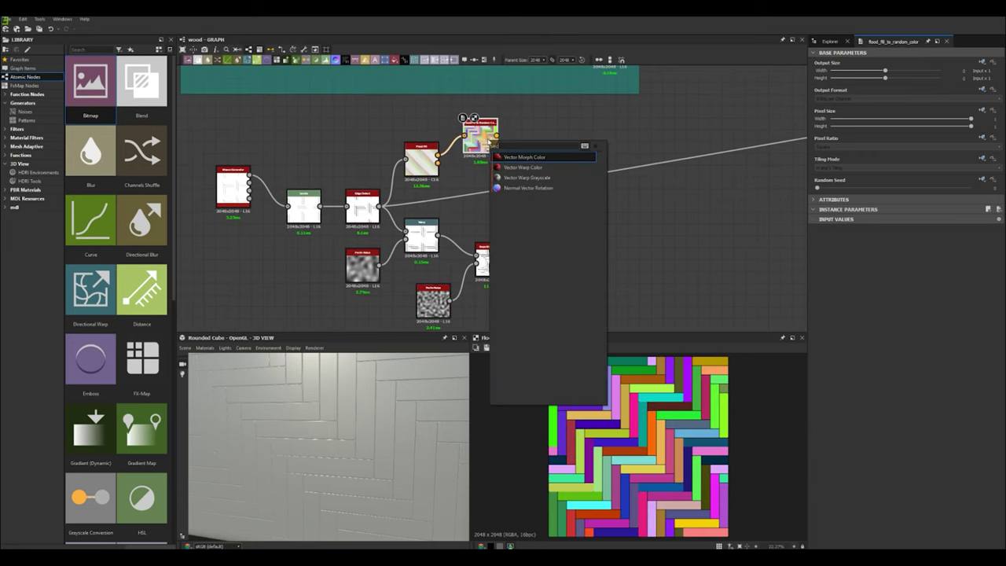
{"action": "left_click", "coordinate": [525, 178]}
{"action": "left_click_drag", "start_coordinate": [971, 228], "coordinate": [814, 234]}
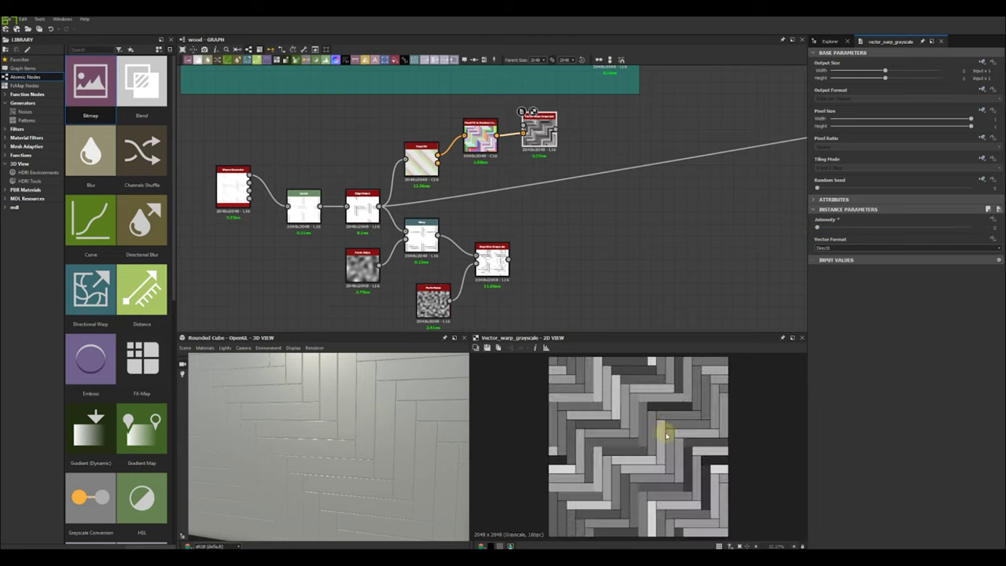
{"action": "scroll", "coordinate": [662, 432], "scroll_direction": "up", "scroll_amount": 2}
{"action": "scroll", "coordinate": [650, 423], "scroll_direction": "down", "scroll_amount": 1}
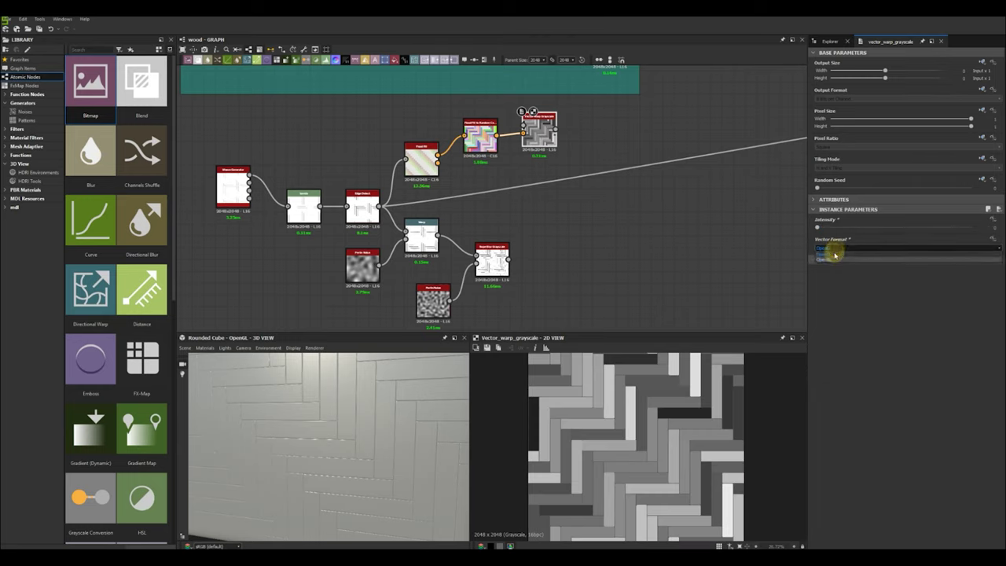
{"action": "scroll", "coordinate": [663, 401], "scroll_direction": "up", "scroll_amount": 7}
{"action": "scroll", "coordinate": [663, 401], "scroll_direction": "down", "scroll_amount": 7}
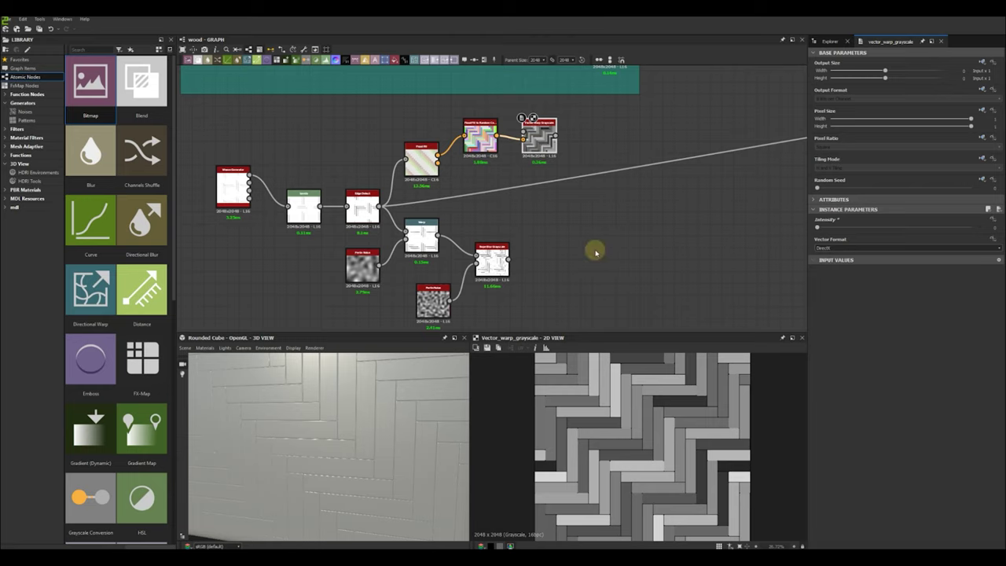
- Duplicate the Vector Warp Grayscale node and connect the Flood Fill's main output directly to the copy's vector map input
{"action": "key", "text": "ctrl+d"}
{"action": "left_click_drag", "start_coordinate": [541, 144], "coordinate": [504, 214]}
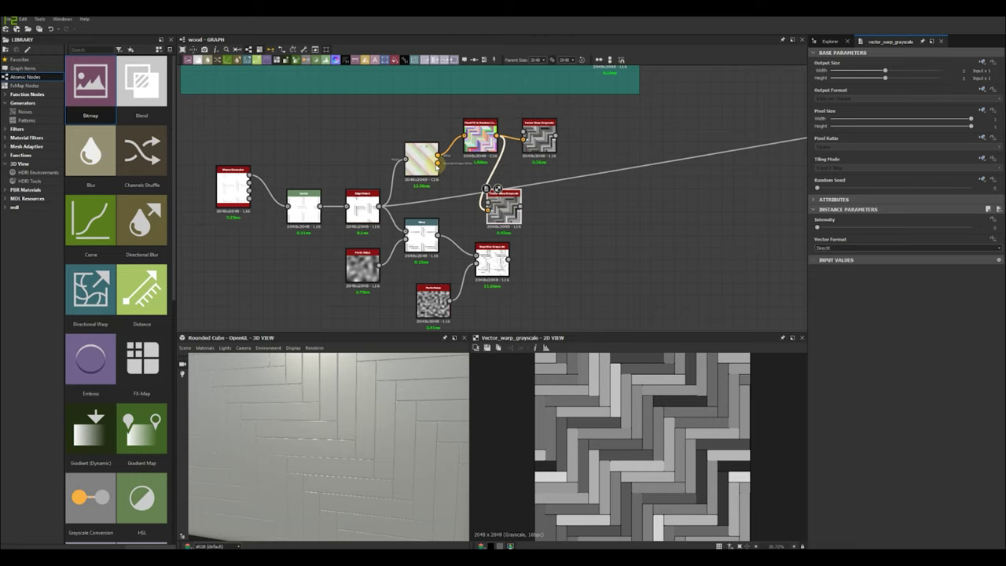
{"action": "left_click", "coordinate": [503, 210]}
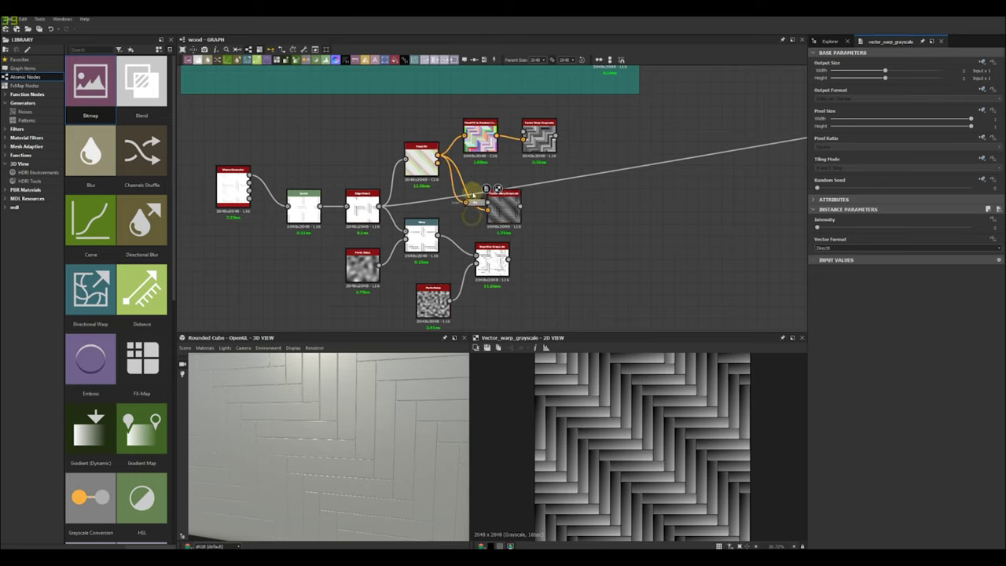
{"action": "left_click_drag", "start_coordinate": [453, 187], "coordinate": [476, 209]}
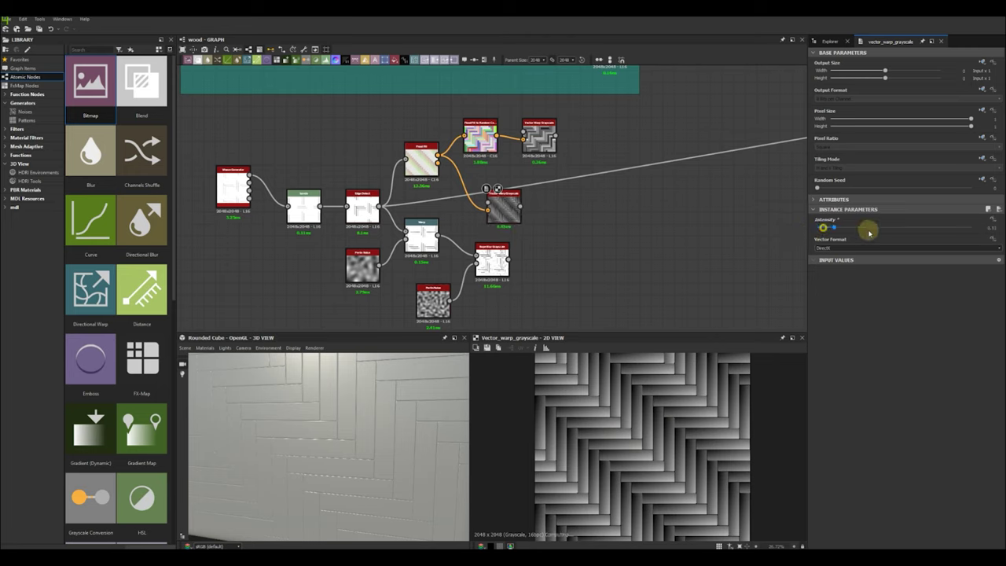
- Test a higher intensity on the duplicated Vector Warp Grayscale, return it to 0 and place the node beneath the original
{"action": "left_click_drag", "start_coordinate": [867, 227], "coordinate": [813, 234]}
{"action": "scroll", "coordinate": [631, 411], "scroll_direction": "up", "scroll_amount": 4}
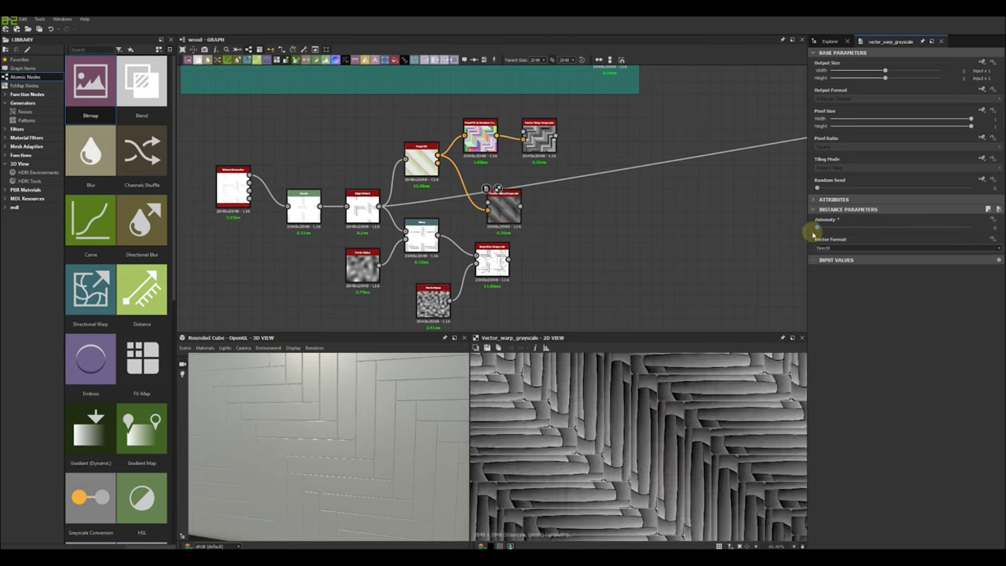
{"action": "scroll", "coordinate": [640, 417], "scroll_direction": "down", "scroll_amount": 4}
{"action": "left_click_drag", "start_coordinate": [509, 211], "coordinate": [548, 210]}
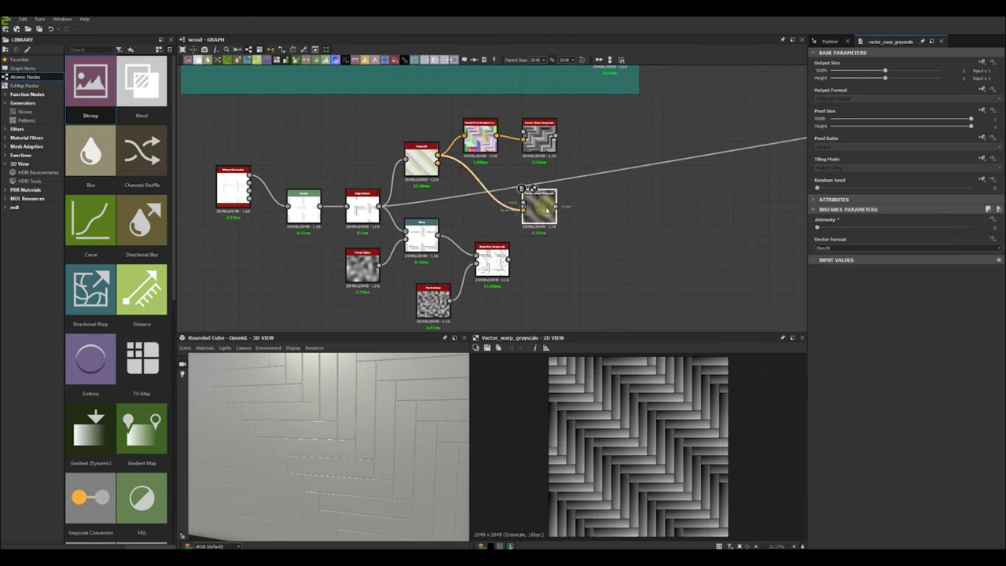
- Add a Blend node with the Slope Blur Grayscale as foreground and the upper Vector Warp Grayscale as opacity
{"action": "scroll", "coordinate": [593, 223], "scroll_direction": "down", "scroll_amount": 1}
{"action": "middle_click_drag", "start_coordinate": [592, 223], "coordinate": [451, 232]}
{"action": "scroll", "coordinate": [450, 232], "scroll_direction": "down", "scroll_amount": 1}
{"action": "key", "text": "space"}
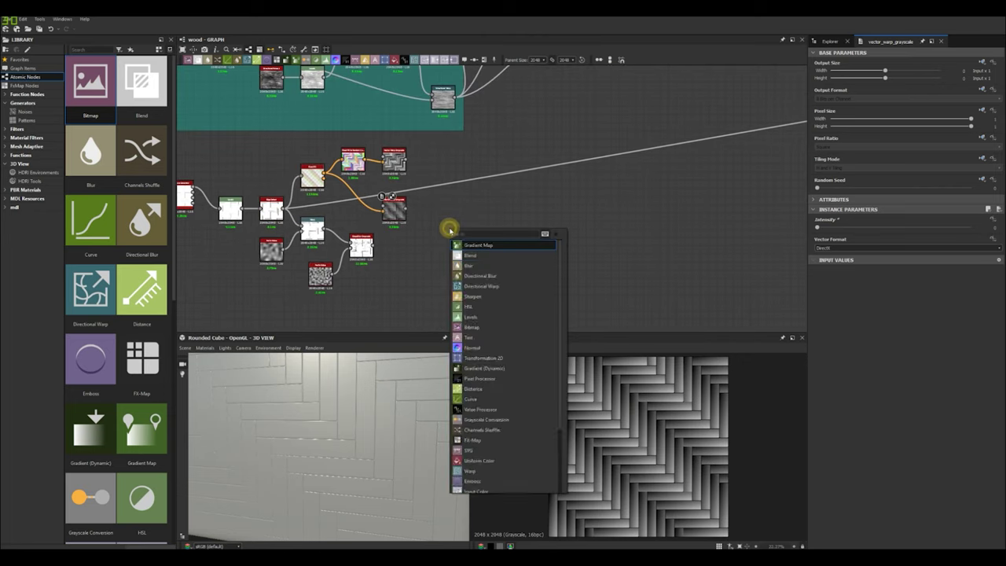
{"action": "type", "text": "blen"}
{"action": "key", "text": "Return"}
{"action": "scroll", "coordinate": [453, 233], "scroll_direction": "up", "scroll_amount": 2}
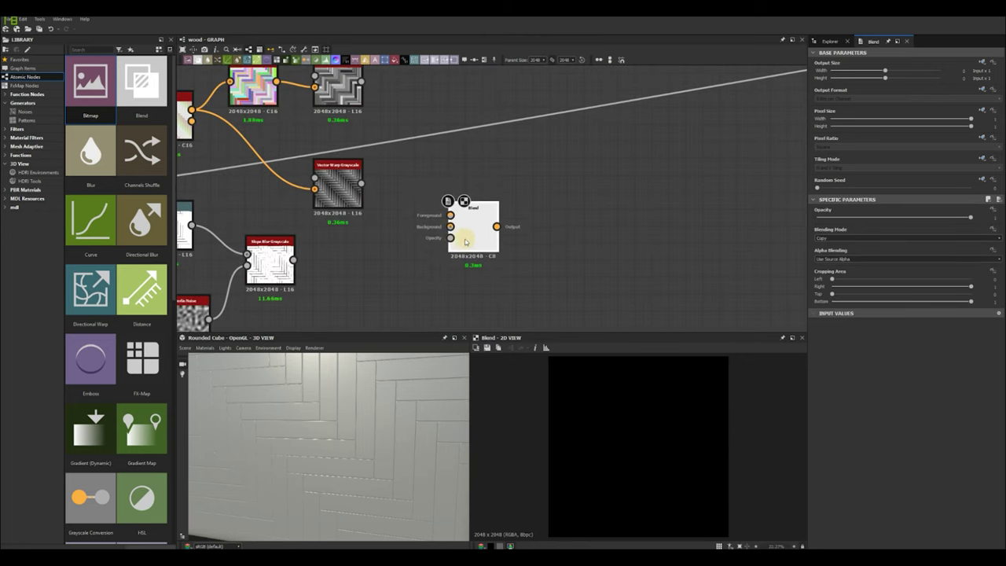
{"action": "scroll", "coordinate": [364, 93], "scroll_direction": "down", "scroll_amount": 1}
{"action": "left_click_drag", "start_coordinate": [374, 108], "coordinate": [448, 235]}
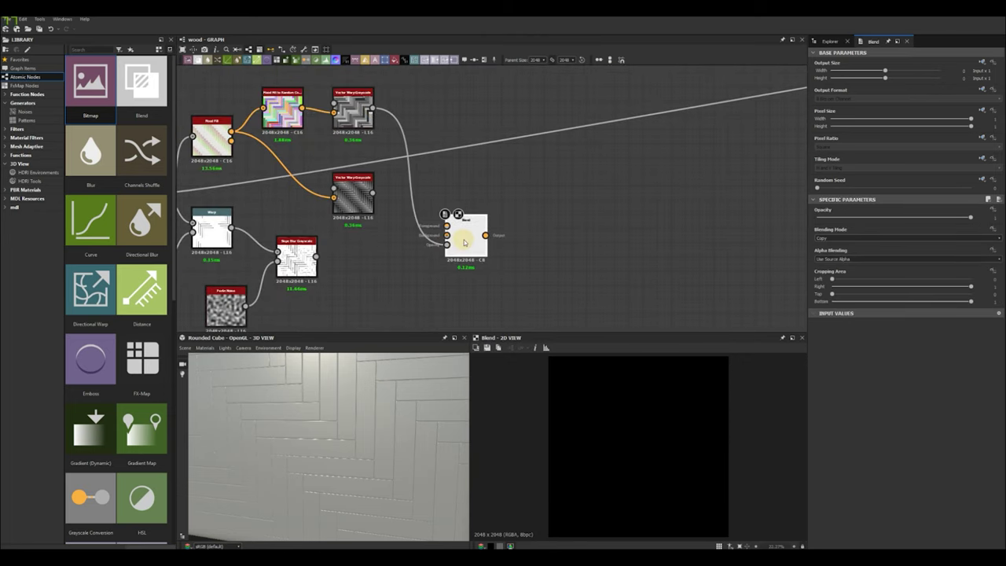
{"action": "left_click_drag", "start_coordinate": [315, 256], "coordinate": [447, 226]}
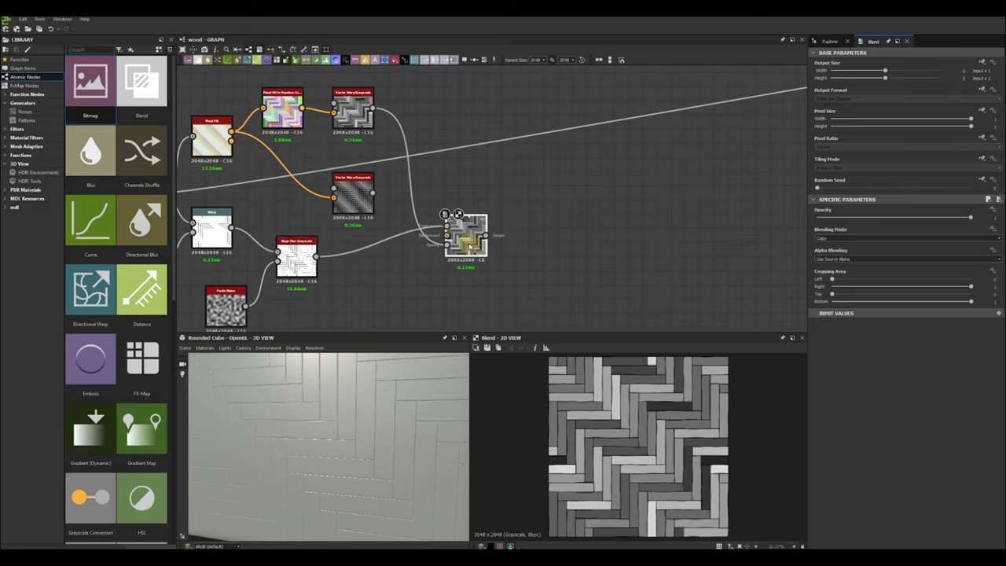
{"action": "scroll", "coordinate": [629, 440], "scroll_direction": "up", "scroll_amount": 5}
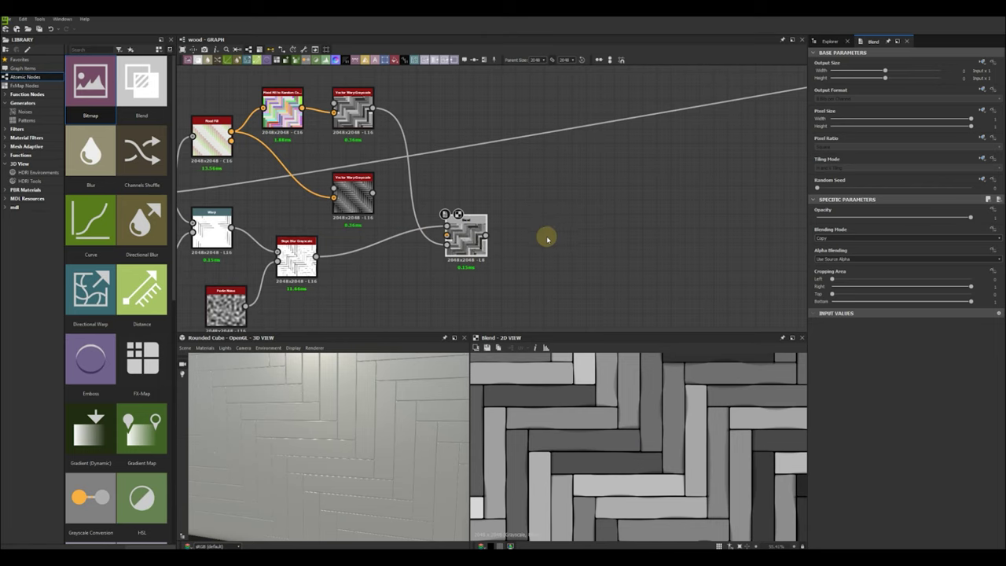
- Connect the Warp output to the Blend's background and preview the Warp node
{"action": "scroll", "coordinate": [548, 240], "scroll_direction": "down", "scroll_amount": 1}
{"action": "left_click_drag", "start_coordinate": [485, 232], "coordinate": [486, 231]}
{"action": "double_click", "coordinate": [292, 227]}
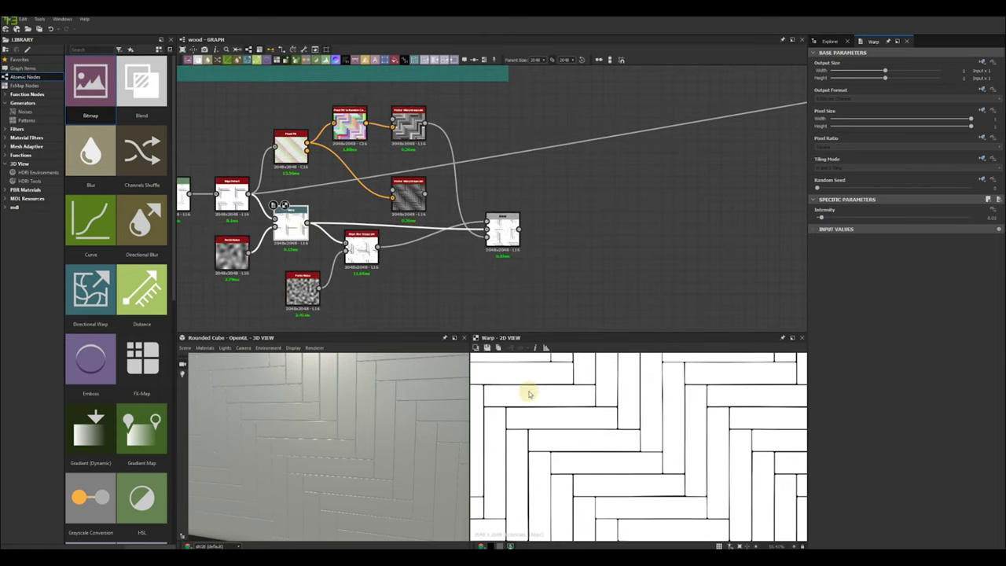
- Preview the Blend node and lower its opacity to about 0.52
{"action": "double_click", "coordinate": [505, 232]}
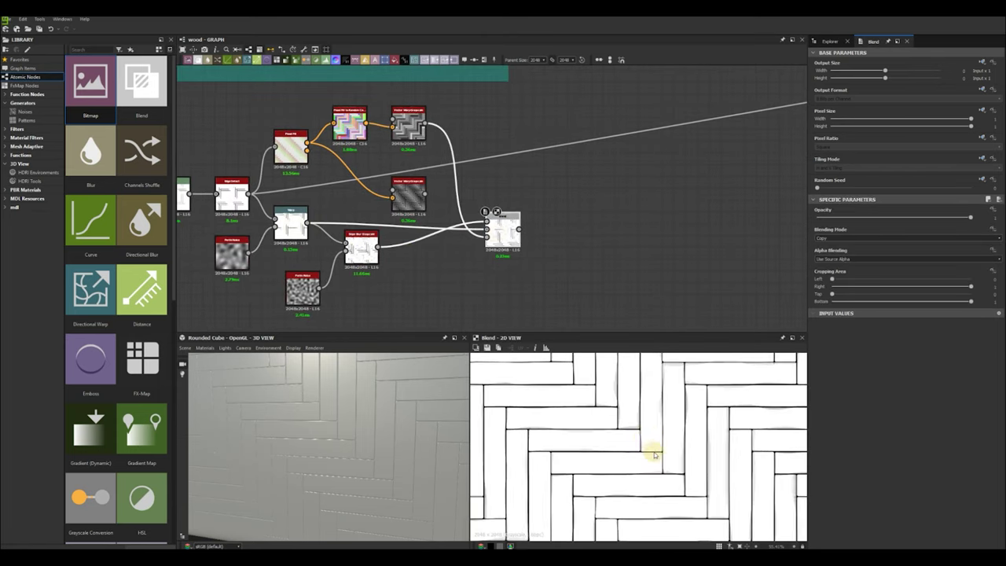
{"action": "scroll", "coordinate": [606, 275], "scroll_direction": "up", "scroll_amount": 3}
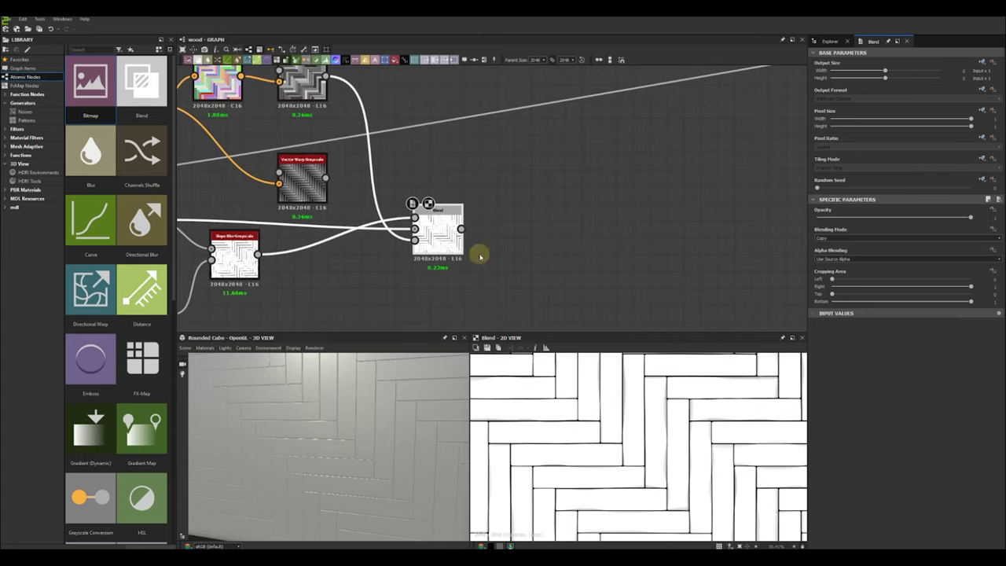
{"action": "left_click_drag", "start_coordinate": [970, 216], "coordinate": [930, 225]}
{"action": "scroll", "coordinate": [661, 403], "scroll_direction": "down", "scroll_amount": 5}
{"action": "scroll", "coordinate": [644, 403], "scroll_direction": "up", "scroll_amount": 5}
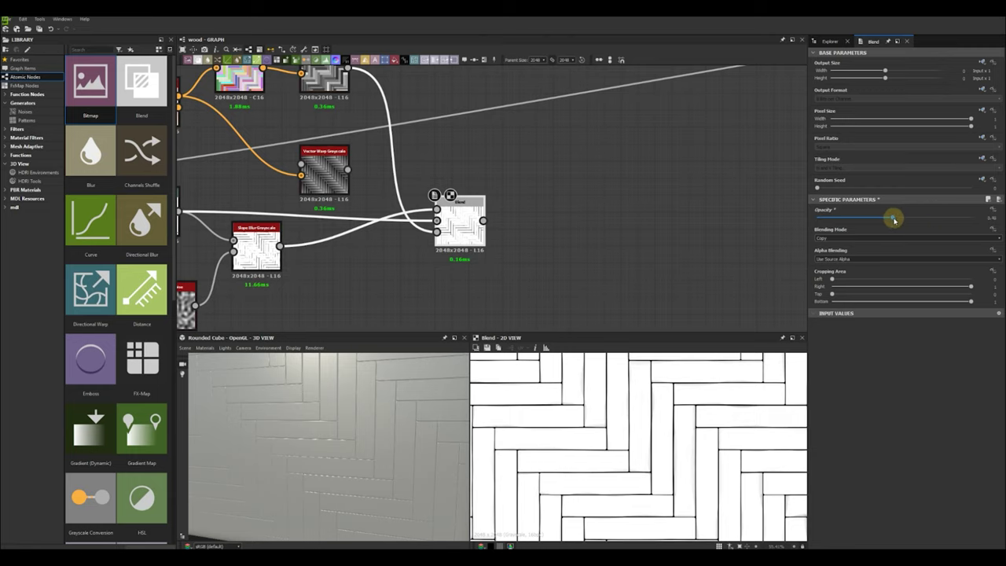
{"action": "scroll", "coordinate": [657, 420], "scroll_direction": "down", "scroll_amount": 3}
{"action": "scroll", "coordinate": [490, 297], "scroll_direction": "up", "scroll_amount": 2}
- Preview each of the Blend's inputs in the 2D view and compare them with the blended result
{"action": "double_click", "coordinate": [413, 169]}
{"action": "scroll", "coordinate": [582, 401], "scroll_direction": "up", "scroll_amount": 1}
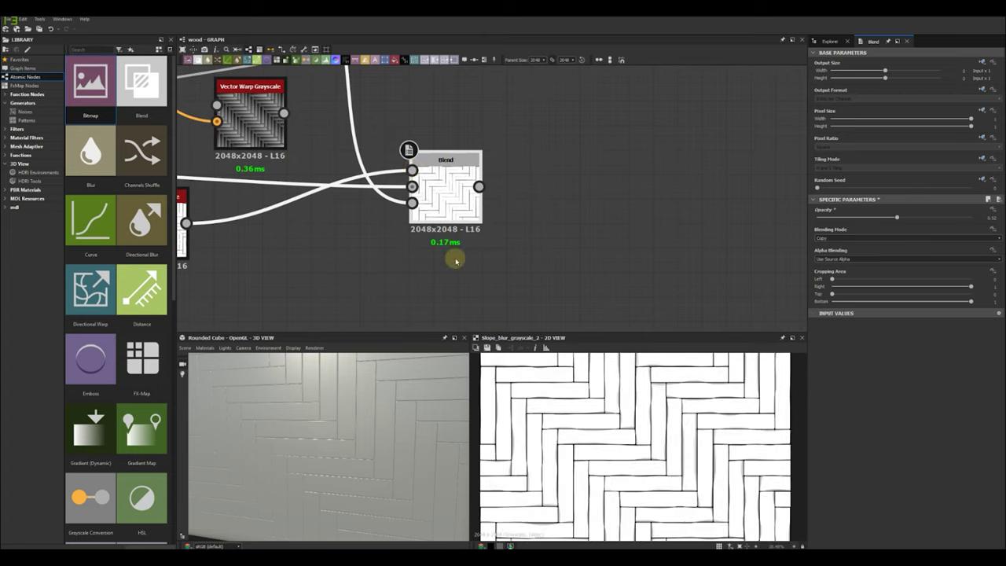
{"action": "double_click", "coordinate": [416, 187]}
{"action": "double_click", "coordinate": [413, 203]}
{"action": "double_click", "coordinate": [443, 193]}
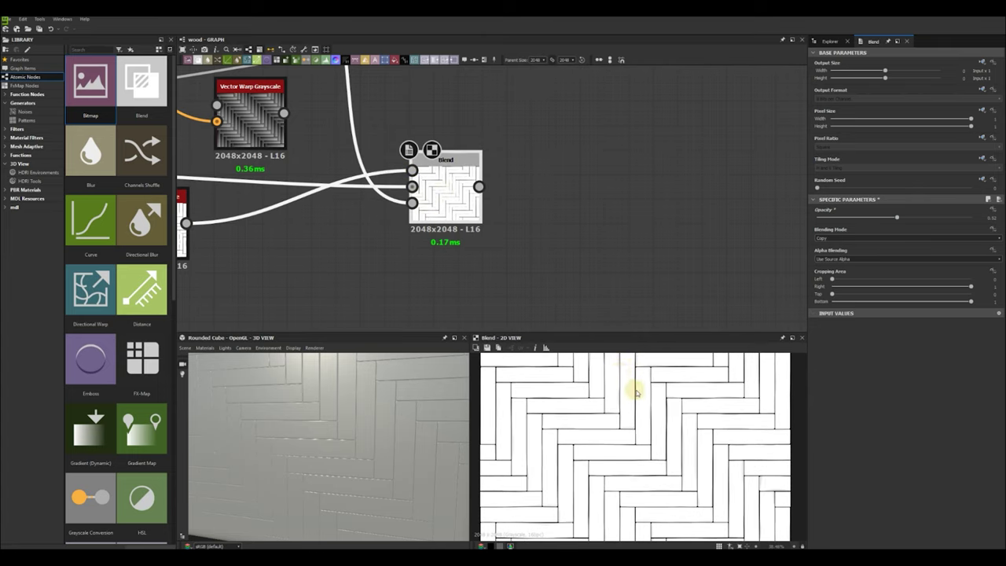
{"action": "scroll", "coordinate": [666, 423], "scroll_direction": "up", "scroll_amount": 3}
{"action": "scroll", "coordinate": [664, 422], "scroll_direction": "down", "scroll_amount": 2}
- Add a Crystal 2 noise node, increase its scale and place it beneath the Blend node
{"action": "scroll", "coordinate": [542, 206], "scroll_direction": "down", "scroll_amount": 3}
{"action": "middle_click_drag", "start_coordinate": [542, 207], "coordinate": [564, 270]}
{"action": "scroll", "coordinate": [641, 243], "scroll_direction": "down", "scroll_amount": 2}
{"action": "key", "text": "space"}
{"action": "type", "text": "cry"}
{"action": "key", "text": "Down"}
{"action": "key", "text": "Return"}
{"action": "scroll", "coordinate": [597, 256], "scroll_direction": "up", "scroll_amount": 3}
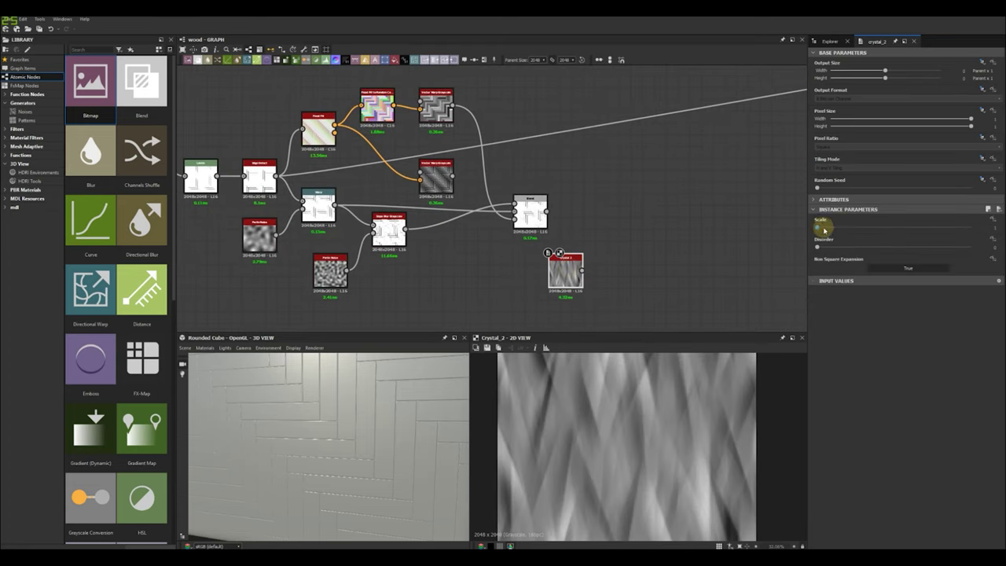
{"action": "left_click_drag", "start_coordinate": [818, 227], "coordinate": [836, 229]}
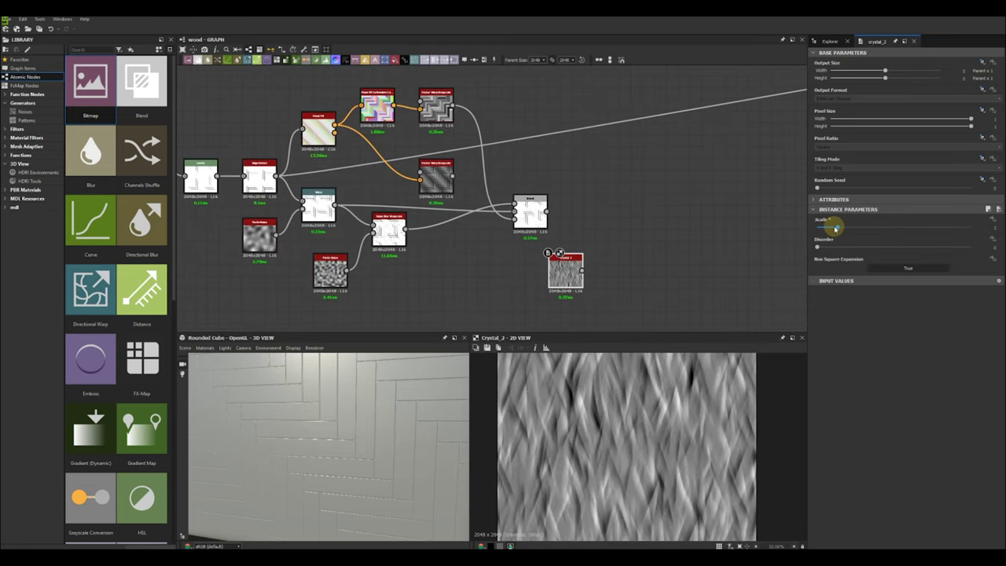
{"action": "left_click_drag", "start_coordinate": [561, 271], "coordinate": [472, 267]}
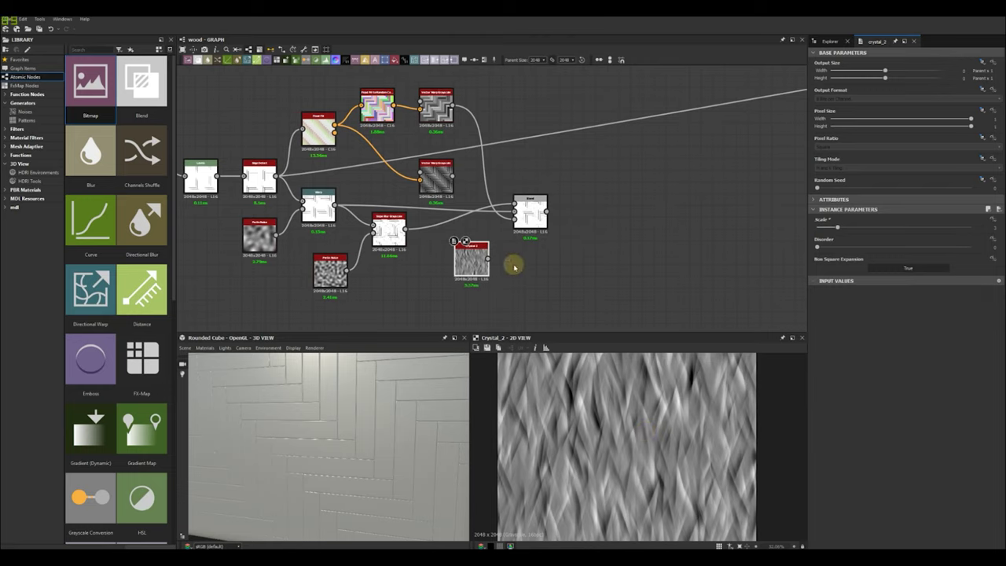
- Add a second Slope Blur Grayscale with the Warp output as its grayscale input and Crystal 2 as its slope input
{"action": "key", "text": "space"}
{"action": "type", "text": "slope"}
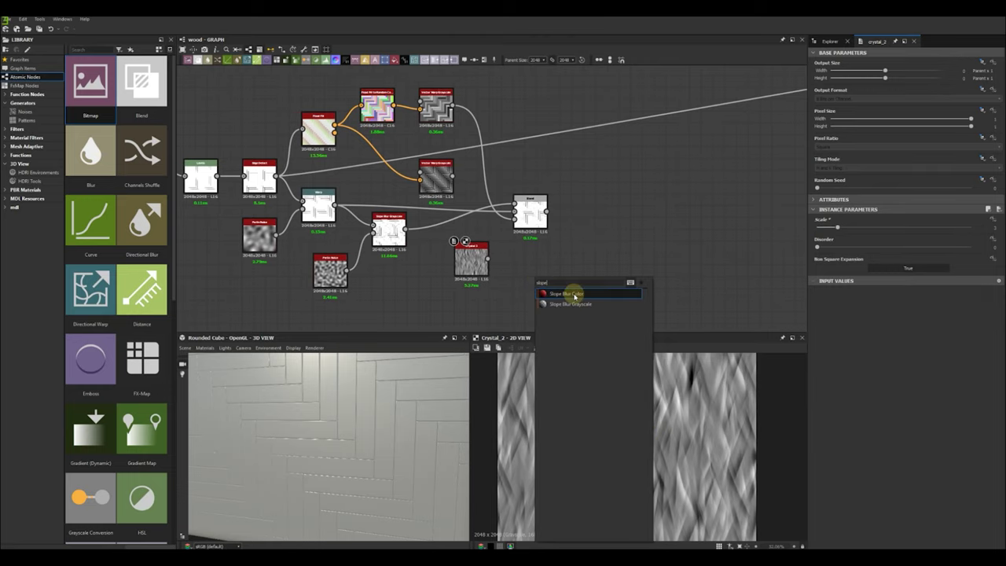
{"action": "left_click", "coordinate": [573, 304]}
{"action": "left_click_drag", "start_coordinate": [534, 280], "coordinate": [610, 244]}
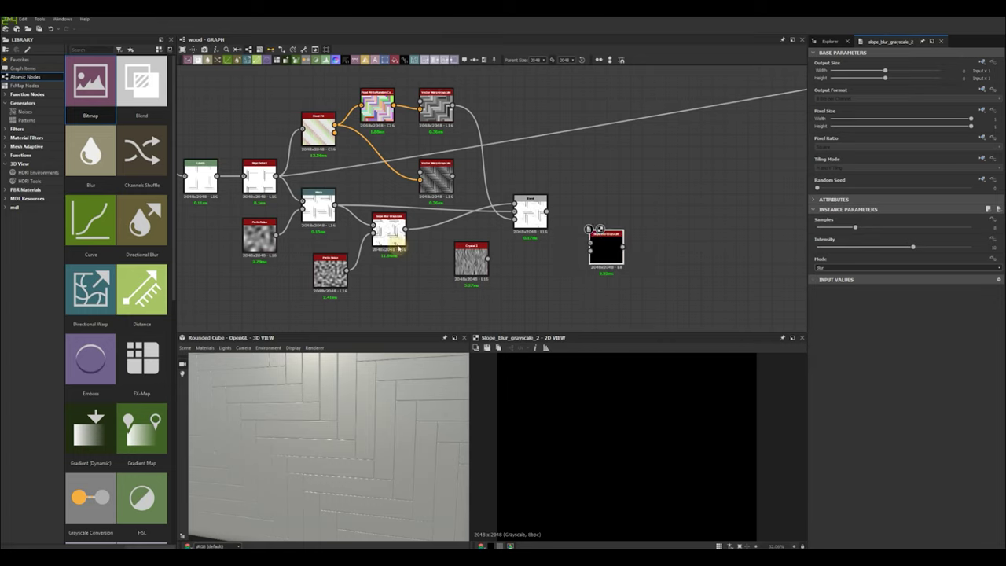
{"action": "left_click_drag", "start_coordinate": [335, 206], "coordinate": [590, 243]}
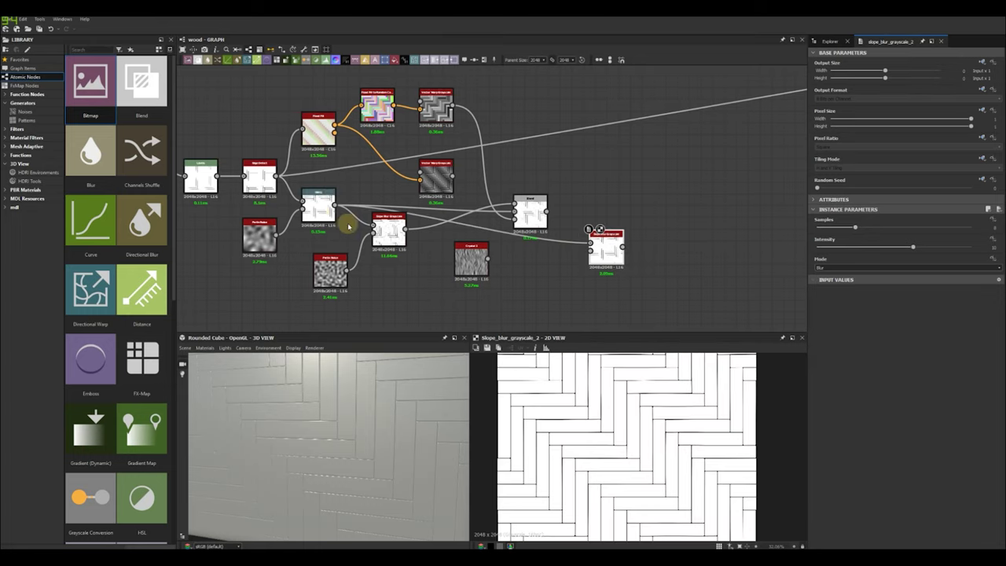
{"action": "scroll", "coordinate": [321, 216], "scroll_direction": "down", "scroll_amount": 2}
{"action": "scroll", "coordinate": [338, 215], "scroll_direction": "up", "scroll_amount": 2}
{"action": "middle_click_drag", "start_coordinate": [477, 234], "coordinate": [423, 216]}
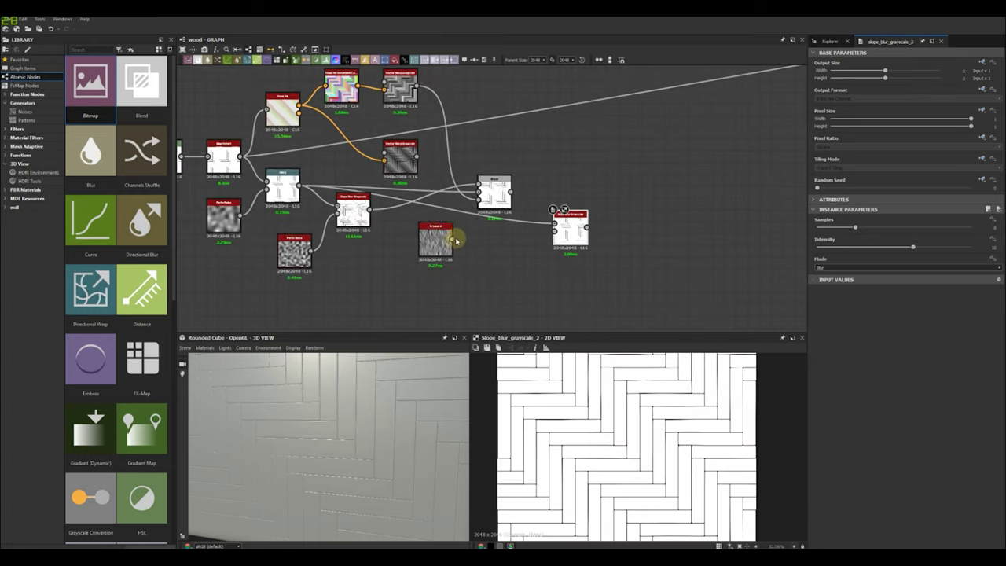
{"action": "left_click_drag", "start_coordinate": [531, 236], "coordinate": [571, 234]}
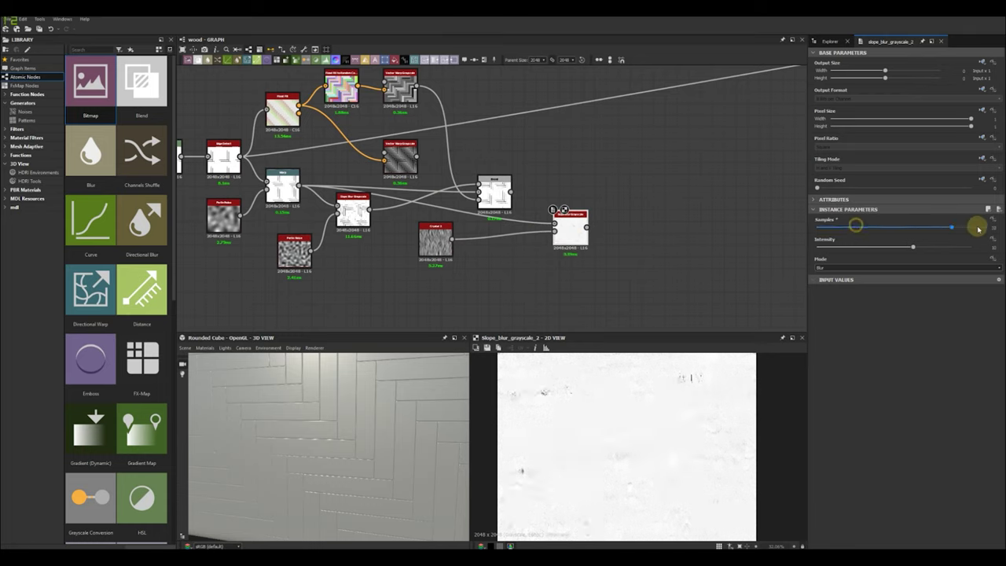
- Set the new Slope Blur Grayscale to 32 samples and Min mode, and reduce its intensity to a low value
{"action": "left_click_drag", "start_coordinate": [979, 229], "coordinate": [979, 228]}
{"action": "left_click_drag", "start_coordinate": [910, 247], "coordinate": [824, 250]}
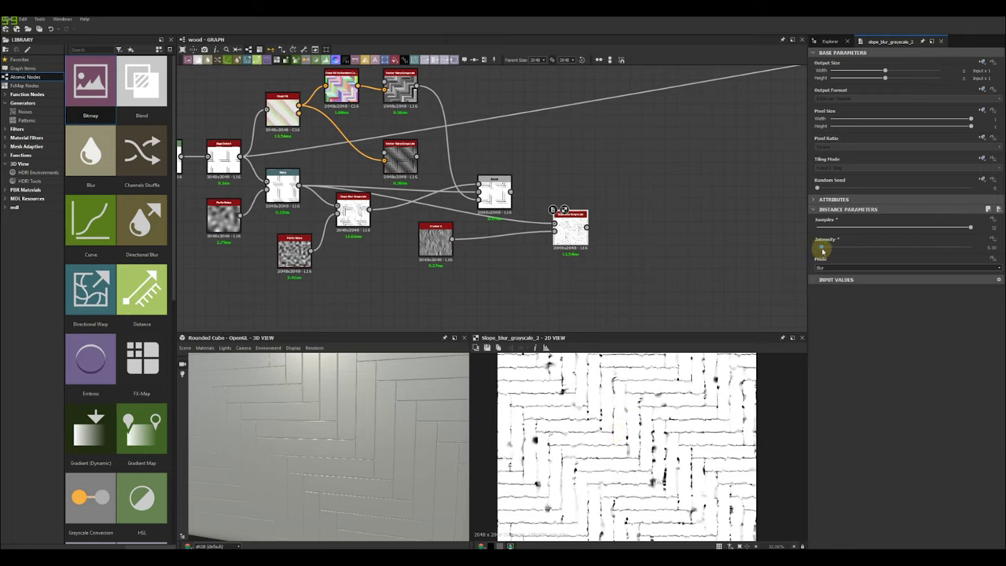
{"action": "scroll", "coordinate": [595, 411], "scroll_direction": "up", "scroll_amount": 2}
{"action": "left_click", "coordinate": [824, 267]}
{"action": "left_click", "coordinate": [826, 280]}
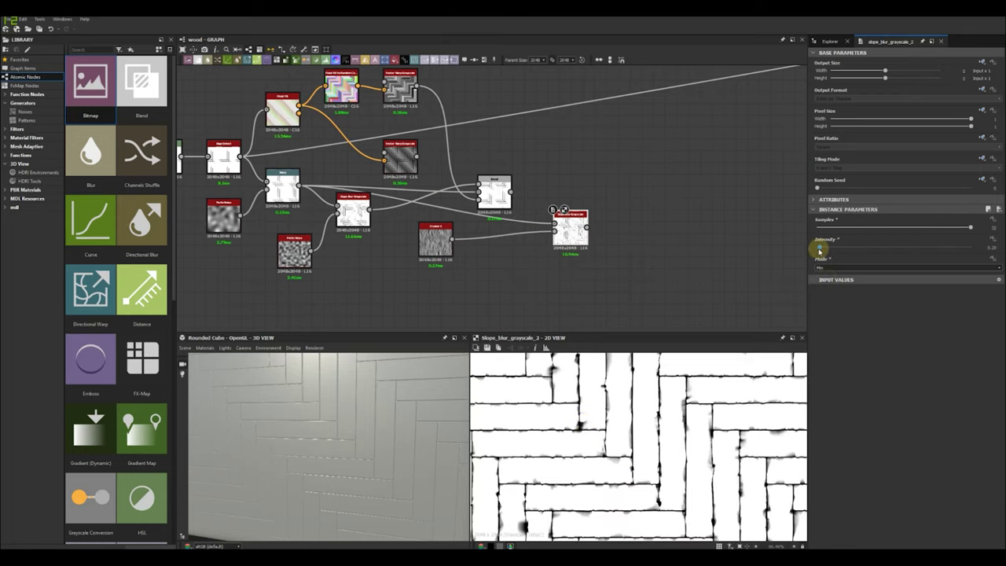
{"action": "left_click_drag", "start_coordinate": [820, 250], "coordinate": [820, 248]}
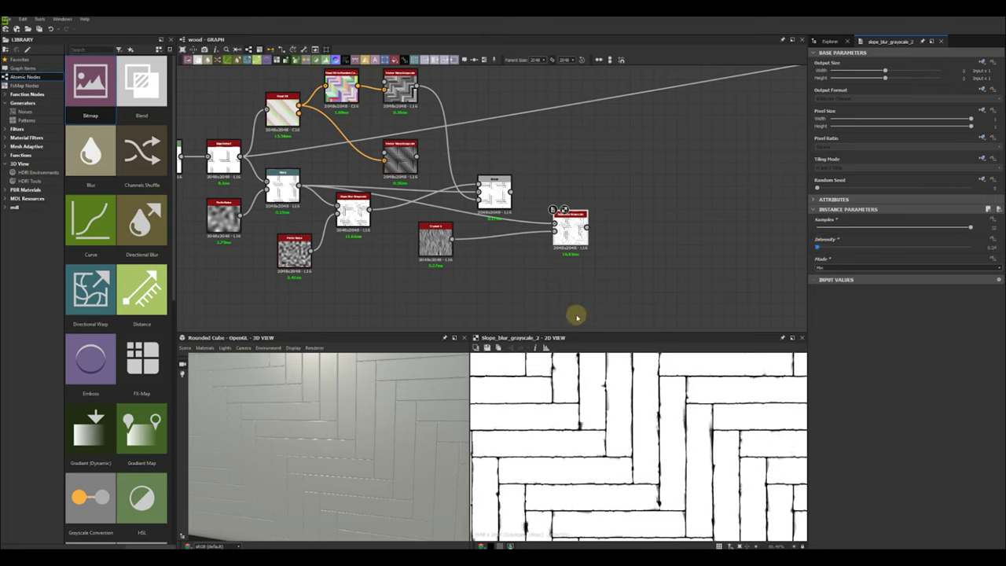
{"action": "scroll", "coordinate": [680, 418], "scroll_direction": "down", "scroll_amount": 3}
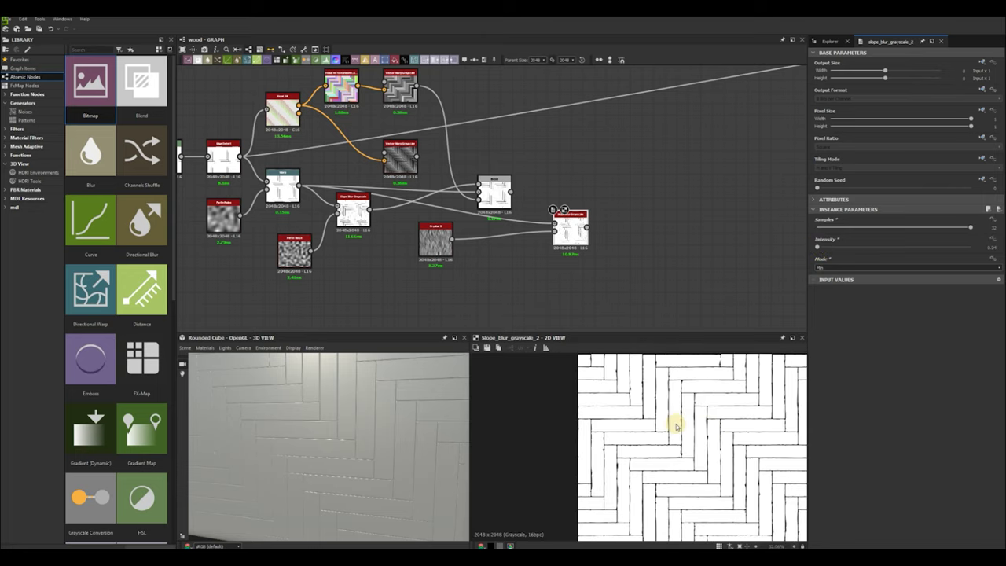
{"action": "scroll", "coordinate": [674, 423], "scroll_direction": "up", "scroll_amount": 3}
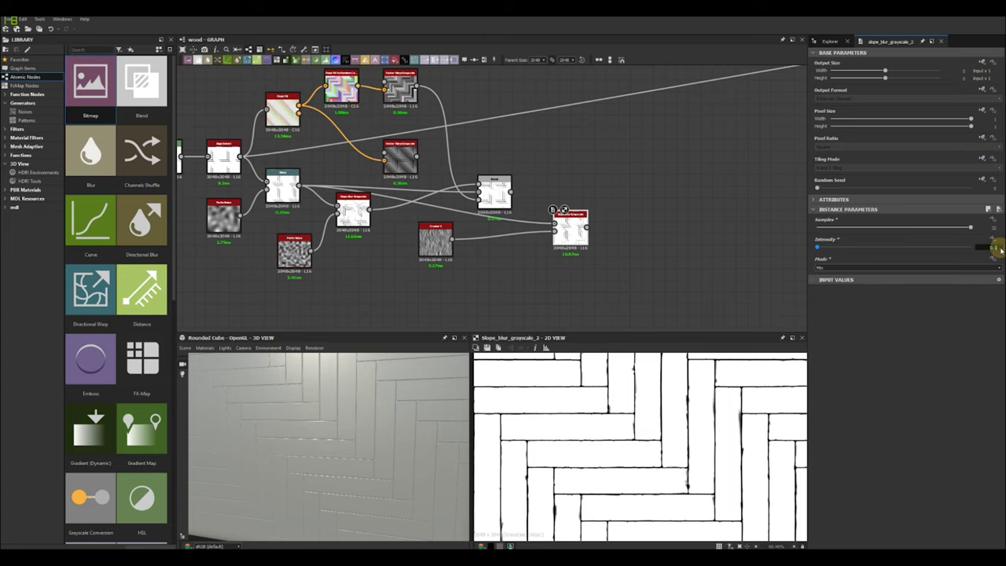
{"action": "scroll", "coordinate": [678, 366], "scroll_direction": "down", "scroll_amount": 4}
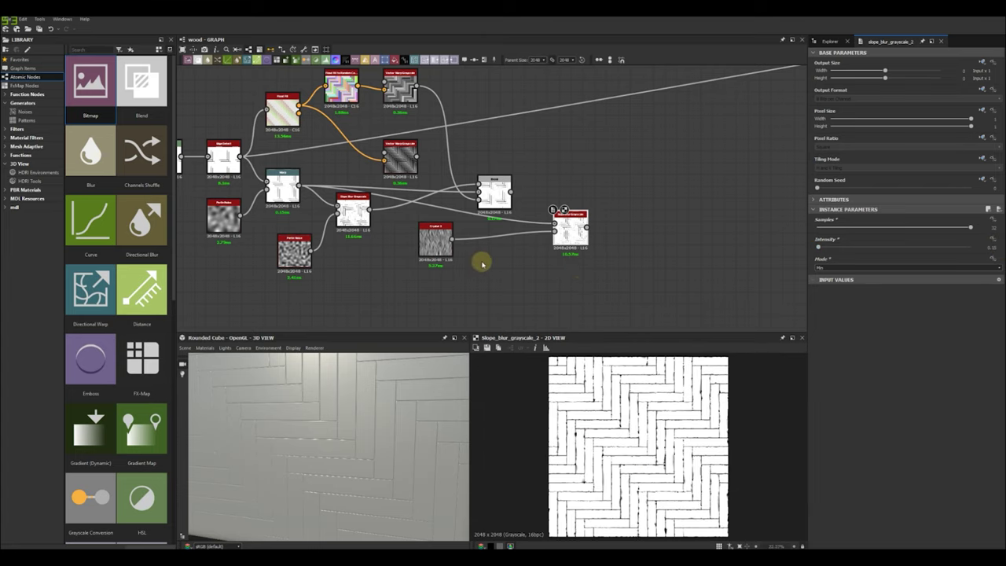
- Move the Warp node back beside the plank source nodes and place the first Slope Blur Grayscale and its noise lower in the graph
{"action": "scroll", "coordinate": [480, 263], "scroll_direction": "down", "scroll_amount": 2}
{"action": "left_click_drag", "start_coordinate": [285, 153], "coordinate": [419, 240]}
{"action": "left_click_drag", "start_coordinate": [409, 230], "coordinate": [294, 229]}
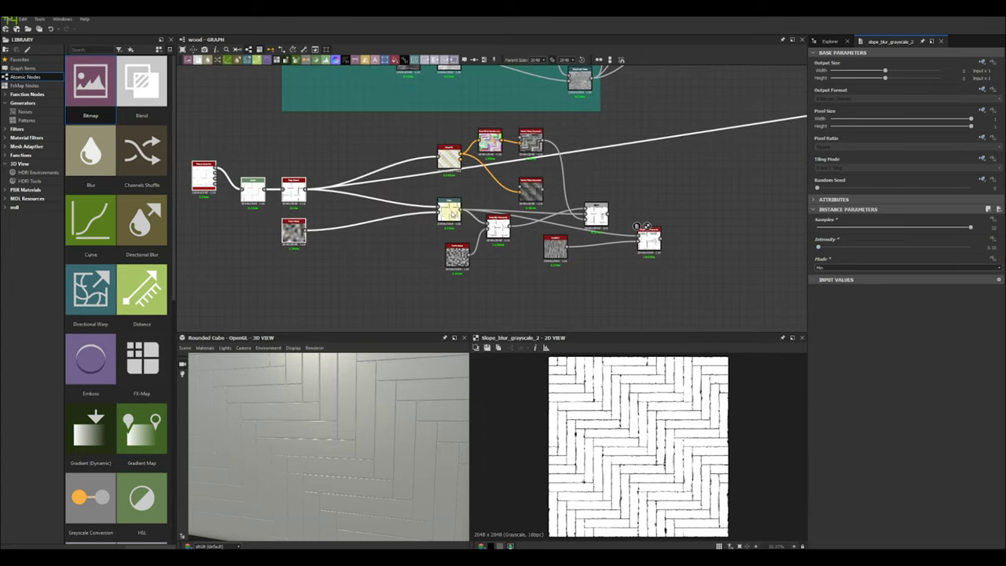
{"action": "left_click_drag", "start_coordinate": [451, 213], "coordinate": [345, 210]}
{"action": "left_click_drag", "start_coordinate": [457, 255], "coordinate": [416, 292]}
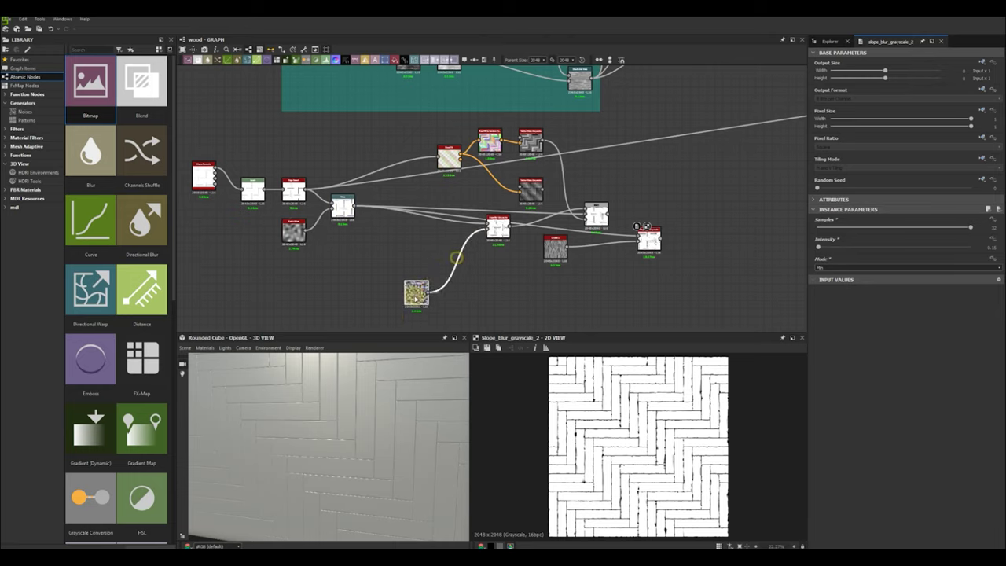
{"action": "left_click_drag", "start_coordinate": [498, 228], "coordinate": [381, 296]}
- Place Crystal 2 and the second Slope Blur Grayscale side by side beneath the Blend node
{"action": "left_click_drag", "start_coordinate": [557, 254], "coordinate": [566, 304]}
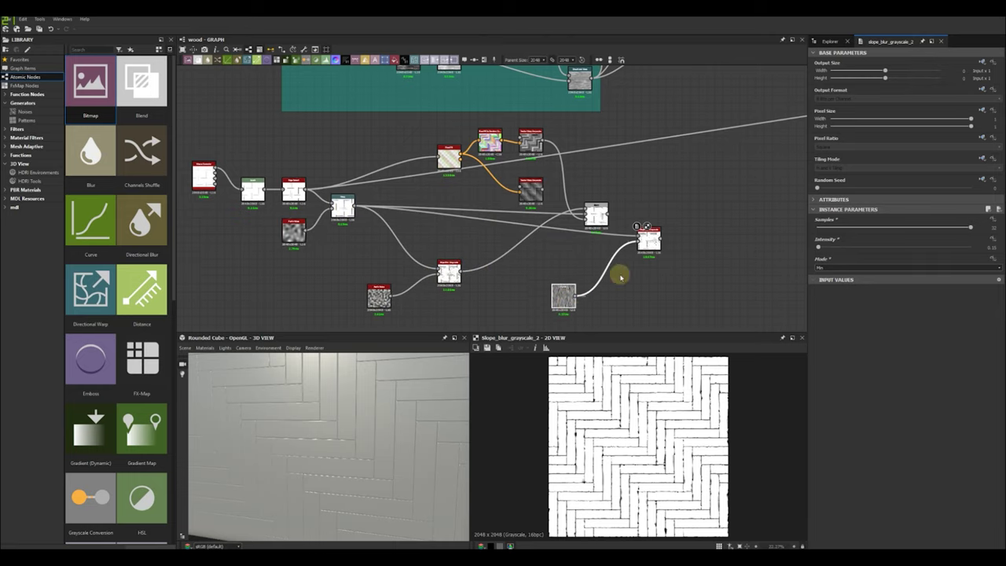
{"action": "left_click_drag", "start_coordinate": [651, 242], "coordinate": [561, 257]}
{"action": "left_click_drag", "start_coordinate": [565, 299], "coordinate": [498, 304]}
{"action": "left_click_drag", "start_coordinate": [566, 258], "coordinate": [565, 281]}
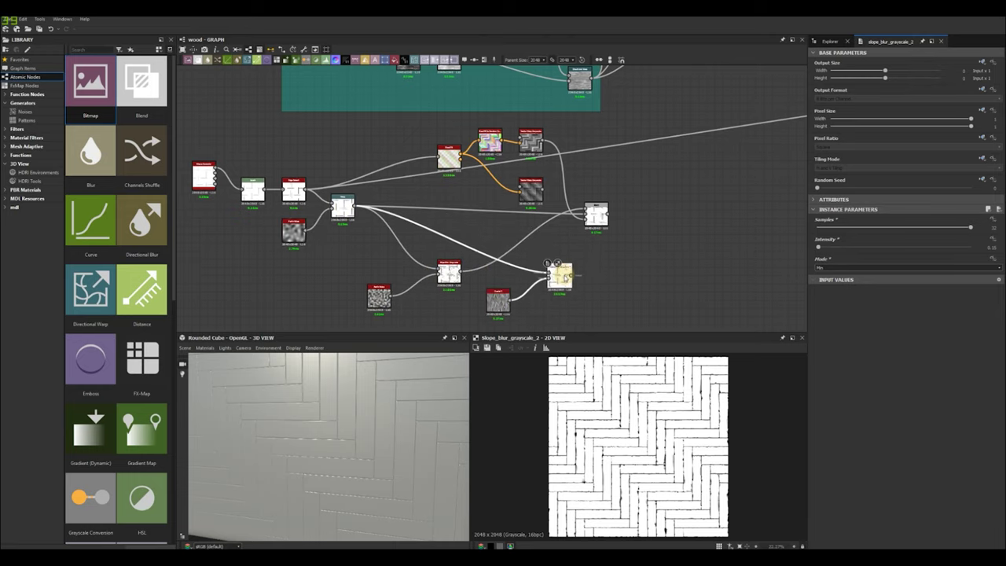
- Add another Blend with the second Slope Blur Grayscale as foreground, the first Blend as background and the upper Vector Warp Grayscale as opacity
{"action": "middle_click_drag", "start_coordinate": [566, 281], "coordinate": [508, 223]}
{"action": "left_click", "coordinate": [546, 246]}
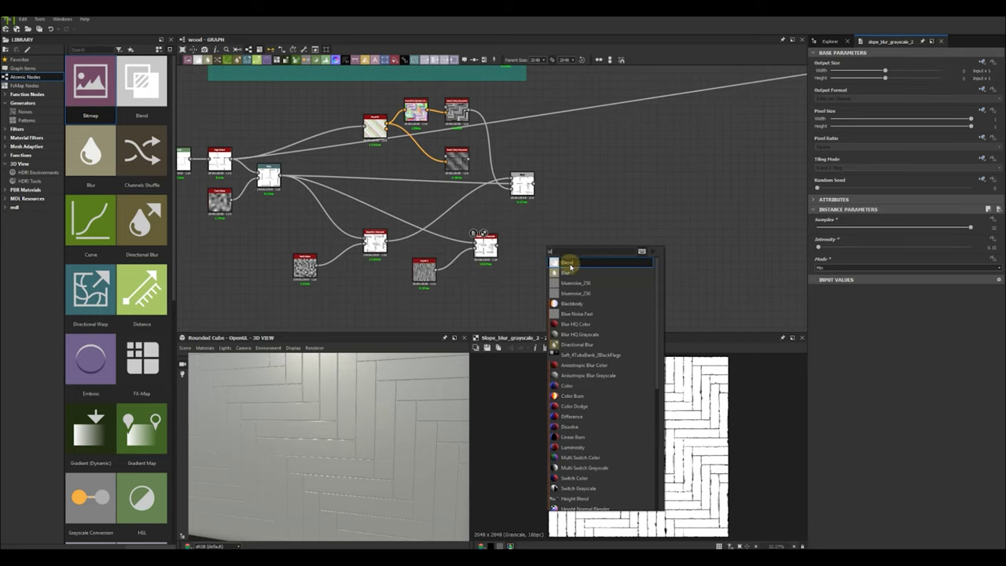
{"action": "left_click", "coordinate": [571, 267]}
{"action": "middle_click_drag", "start_coordinate": [571, 265], "coordinate": [501, 271]}
{"action": "left_click_drag", "start_coordinate": [482, 251], "coordinate": [527, 244]}
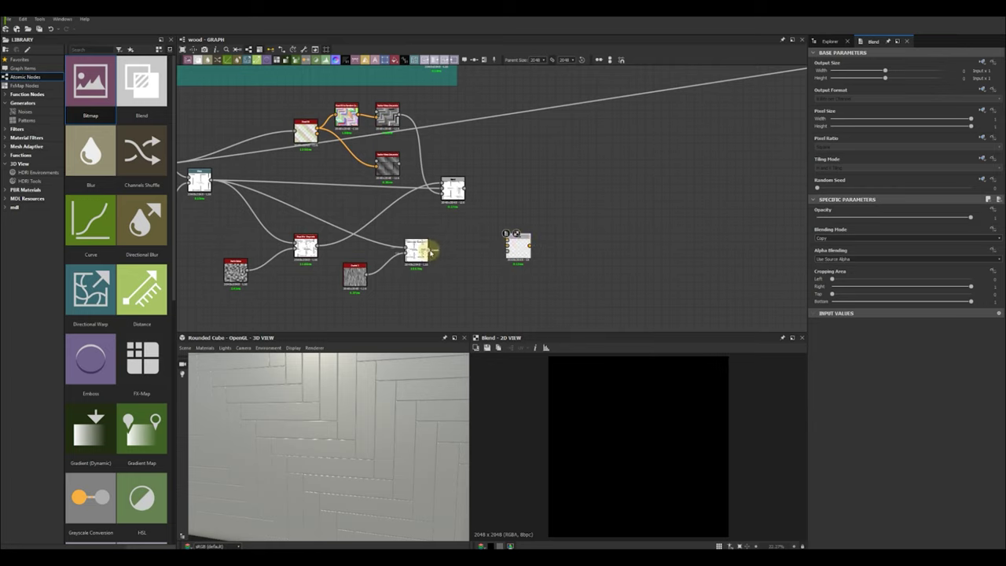
{"action": "left_click_drag", "start_coordinate": [521, 248], "coordinate": [520, 236]}
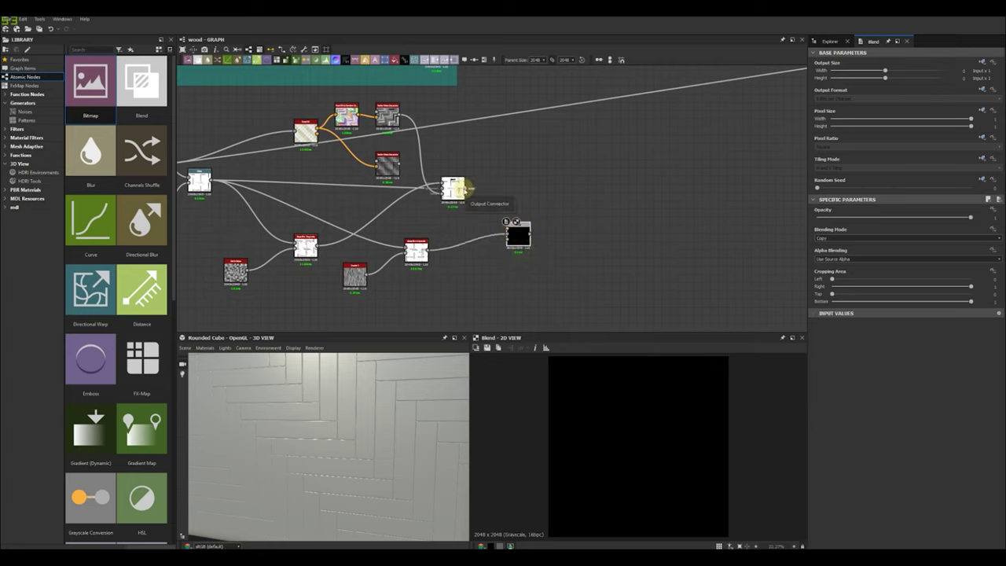
{"action": "left_click_drag", "start_coordinate": [430, 251], "coordinate": [505, 226]}
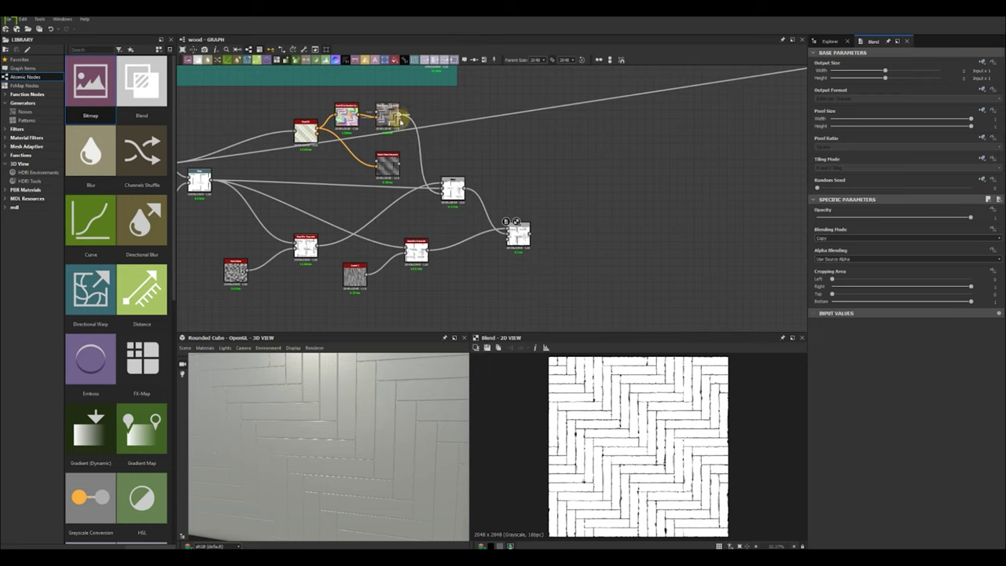
{"action": "left_click_drag", "start_coordinate": [501, 240], "coordinate": [503, 236]}
- Lower the new Blend's opacity to about 0.37 and check the plank edges in the 2D view
{"action": "scroll", "coordinate": [624, 449], "scroll_direction": "up", "scroll_amount": 3}
{"action": "left_click", "coordinate": [966, 219]}
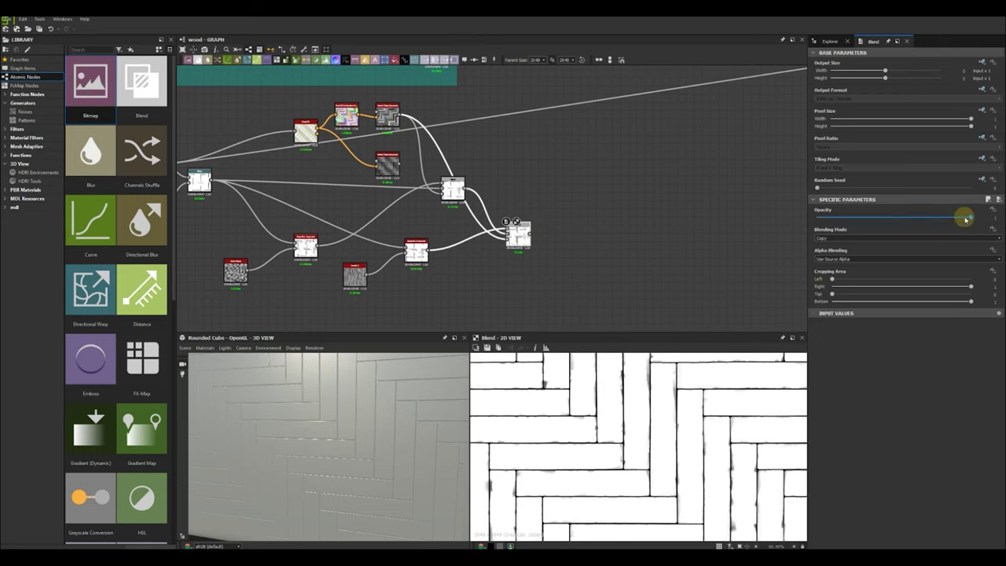
{"action": "left_click_drag", "start_coordinate": [923, 223], "coordinate": [874, 220]}
{"action": "scroll", "coordinate": [667, 456], "scroll_direction": "down", "scroll_amount": 4}
{"action": "scroll", "coordinate": [651, 408], "scroll_direction": "up", "scroll_amount": 6}
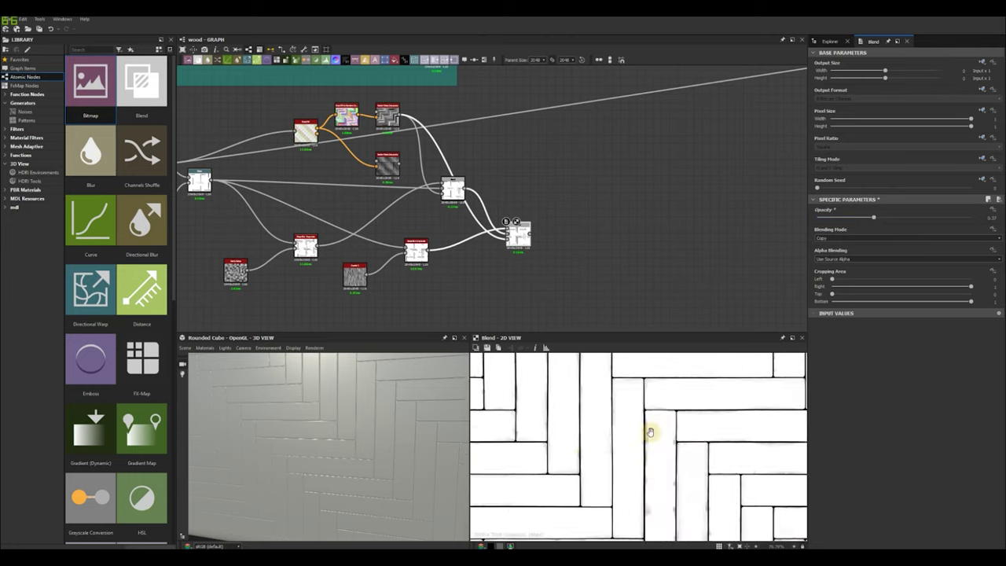
- Adjust the intensity of the Crystal-driven Slope Blur Grayscale and lower the final Blend's opacity to about 0.3
{"action": "left_click", "coordinate": [416, 250]}
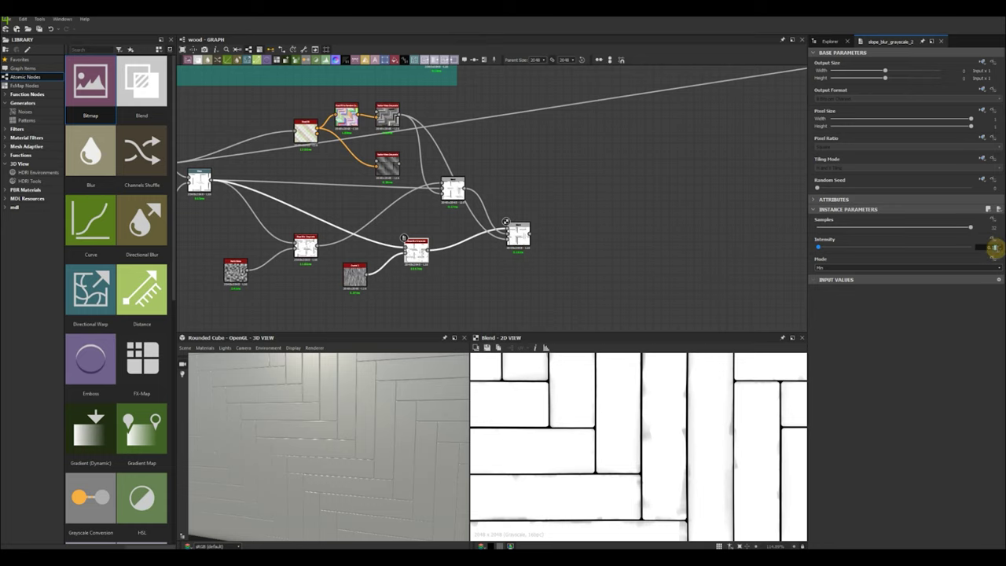
{"action": "left_click", "coordinate": [510, 233]}
{"action": "scroll", "coordinate": [681, 466], "scroll_direction": "down", "scroll_amount": 4}
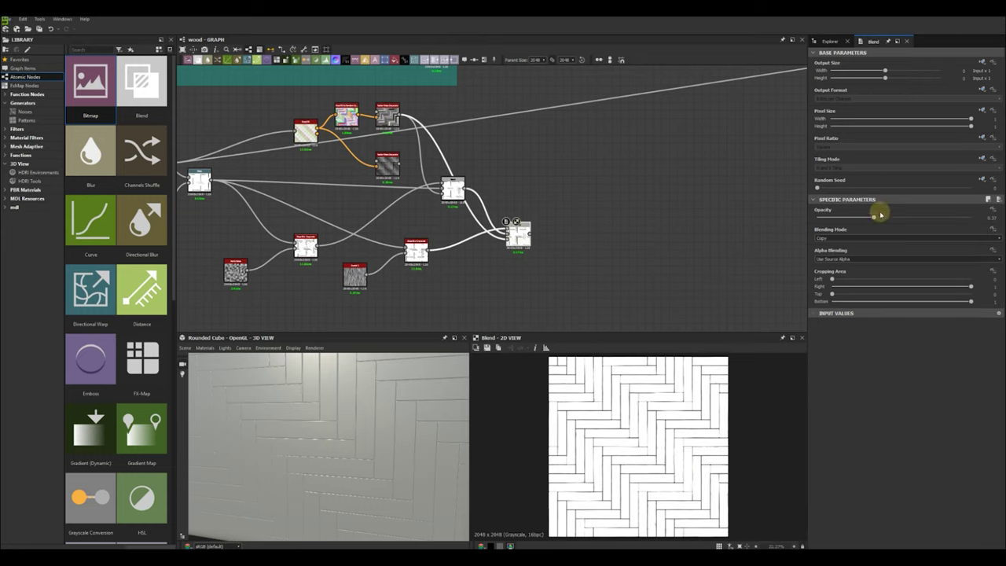
{"action": "scroll", "coordinate": [386, 413], "scroll_direction": "up", "scroll_amount": 3}
{"action": "left_click_drag", "start_coordinate": [386, 413], "coordinate": [390, 437]}
{"action": "scroll", "coordinate": [576, 268], "scroll_direction": "down", "scroll_amount": 3}
- Connect the final Blend to the Normal node and reduce the Blend's opacity to about 0.25 while checking the 3D view
{"action": "middle_click_drag", "start_coordinate": [577, 268], "coordinate": [385, 315]}
{"action": "left_click_drag", "start_coordinate": [357, 295], "coordinate": [728, 170]}
{"action": "mouse_move", "coordinate": [332, 476]}
{"action": "left_mouse_down"}
{"action": "mouse_move", "coordinate": [378, 441]}
{"action": "mouse_move", "coordinate": [341, 456]}
{"action": "mouse_move", "coordinate": [369, 412]}
{"action": "mouse_move", "coordinate": [351, 404]}
{"action": "mouse_move", "coordinate": [339, 476]}
{"action": "left_mouse_up"}
{"action": "scroll", "coordinate": [377, 440], "scroll_direction": "down", "scroll_amount": 3}
{"action": "scroll", "coordinate": [331, 464], "scroll_direction": "down", "scroll_amount": 5}
{"action": "scroll", "coordinate": [331, 464], "scroll_direction": "up", "scroll_amount": 6}
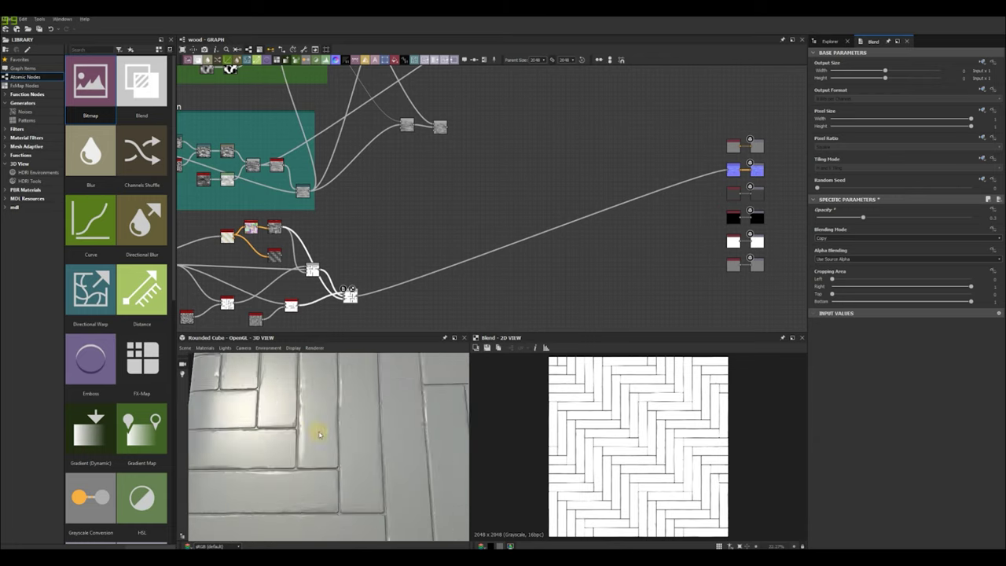
{"action": "scroll", "coordinate": [297, 329], "scroll_direction": "up", "scroll_amount": 2}
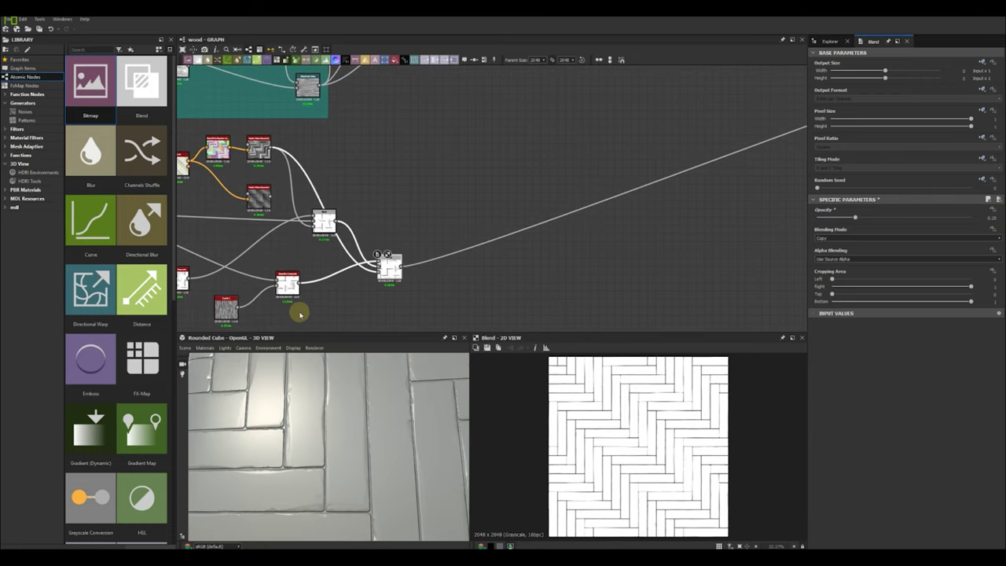
- Insert a Blur HQ Grayscale between the final Blend and the Normal node and set its intensity to 0.1
{"action": "middle_click_drag", "start_coordinate": [299, 313], "coordinate": [375, 302]}
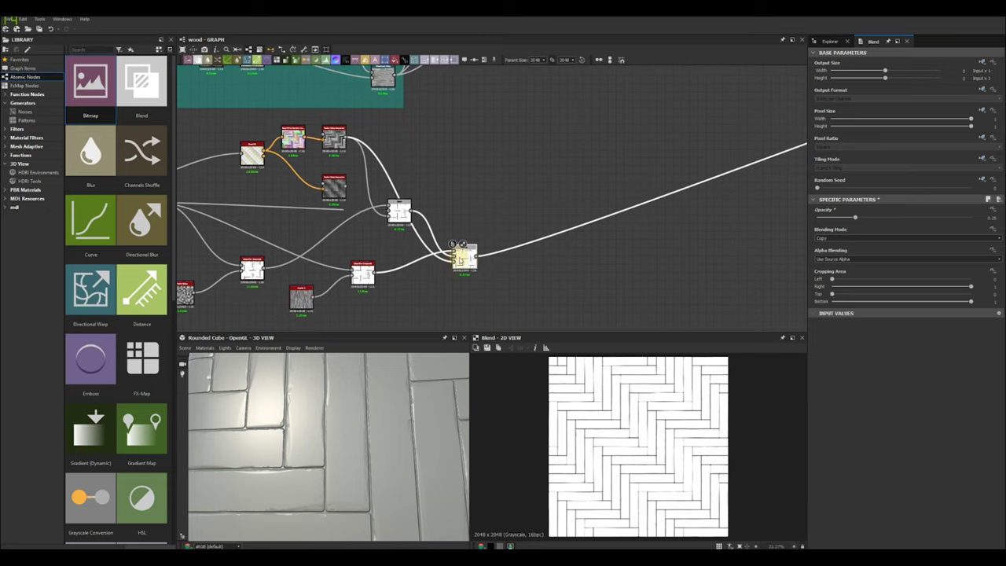
{"action": "right_click", "coordinate": [464, 256]}
{"action": "left_click", "coordinate": [495, 318]}
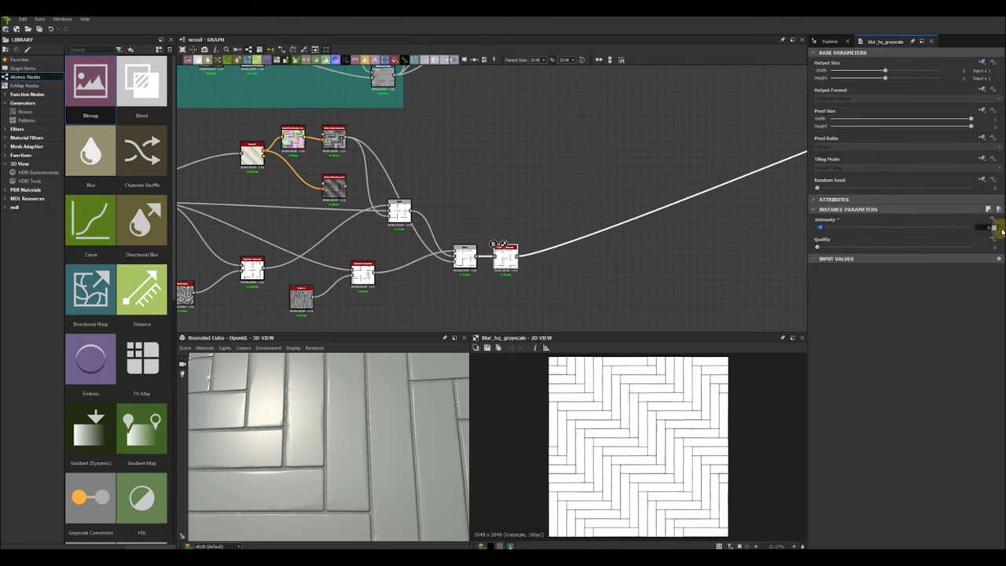
{"action": "double_click", "coordinate": [465, 256]}
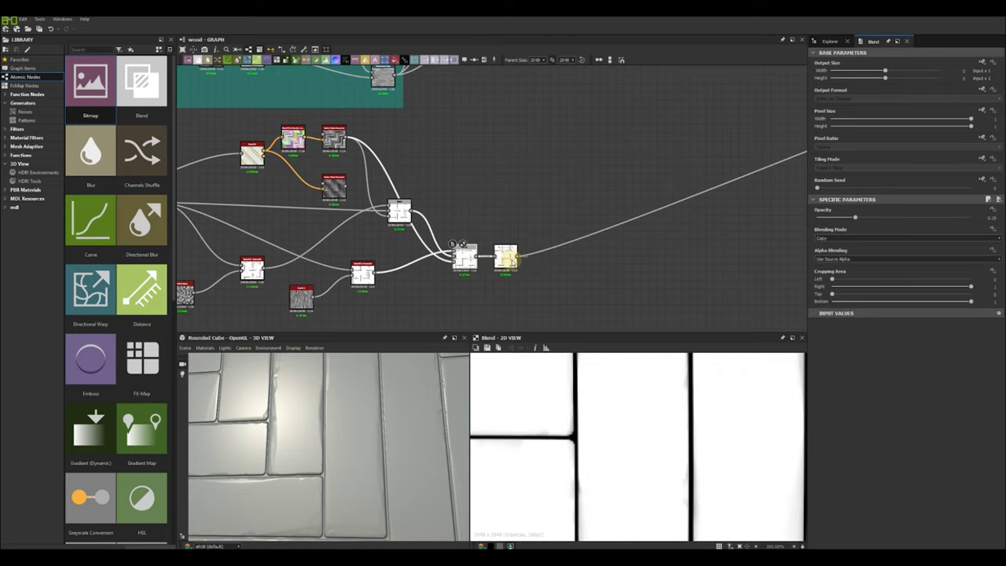
{"action": "double_click", "coordinate": [507, 257]}
{"action": "key", "text": "Return"}
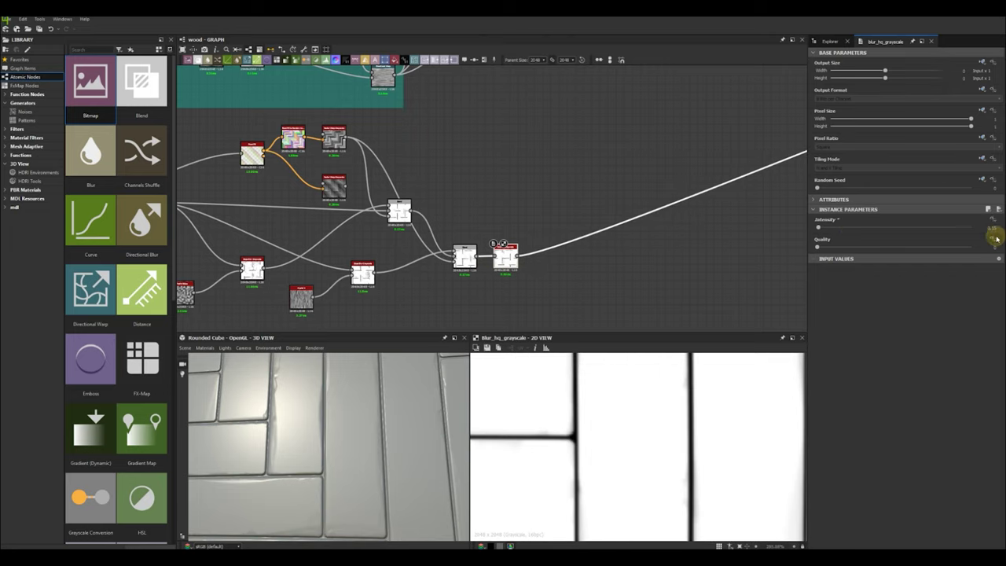
{"action": "type", "text": "1"}
{"action": "key", "text": "Return"}
{"action": "scroll", "coordinate": [355, 467], "scroll_direction": "down", "scroll_amount": 5}
{"action": "left_click_drag", "start_coordinate": [354, 467], "coordinate": [336, 472]}
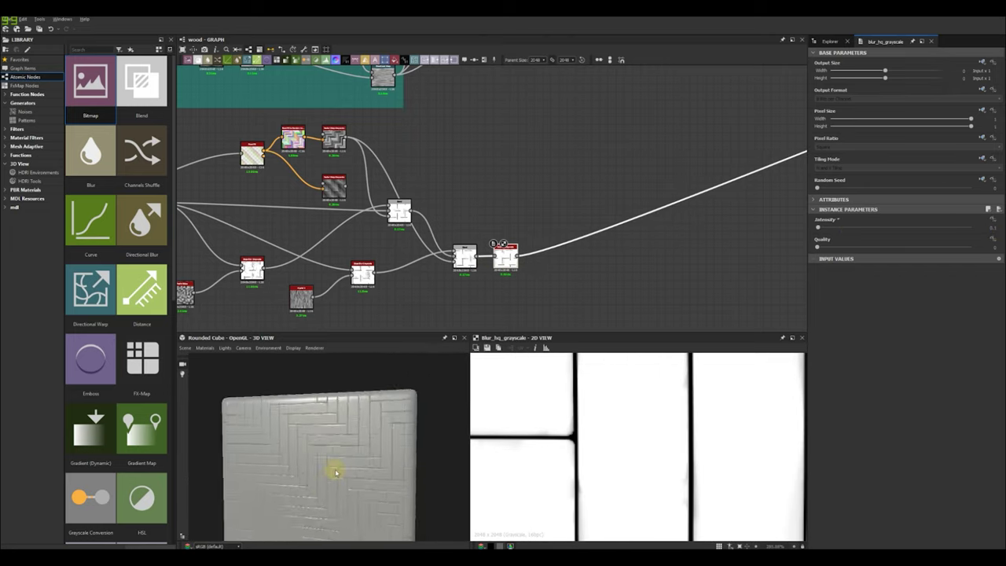
- Add a Levels node fed by the upper Vector Warp Grayscale and place it to the right of that node
{"action": "scroll", "coordinate": [572, 275], "scroll_direction": "down", "scroll_amount": 4}
{"action": "middle_click_drag", "start_coordinate": [571, 273], "coordinate": [525, 265]}
{"action": "middle_click_drag", "start_coordinate": [538, 212], "coordinate": [533, 234]}
{"action": "scroll", "coordinate": [475, 247], "scroll_direction": "up", "scroll_amount": 4}
{"action": "middle_click_drag", "start_coordinate": [474, 247], "coordinate": [483, 244]}
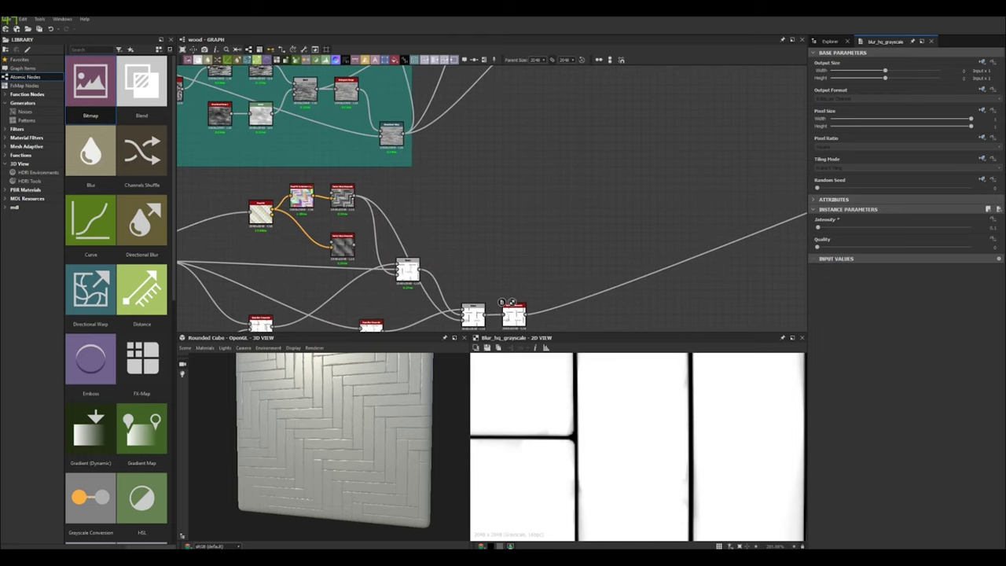
{"action": "key", "text": "space"}
{"action": "type", "text": "lev"}
{"action": "key", "text": "Return"}
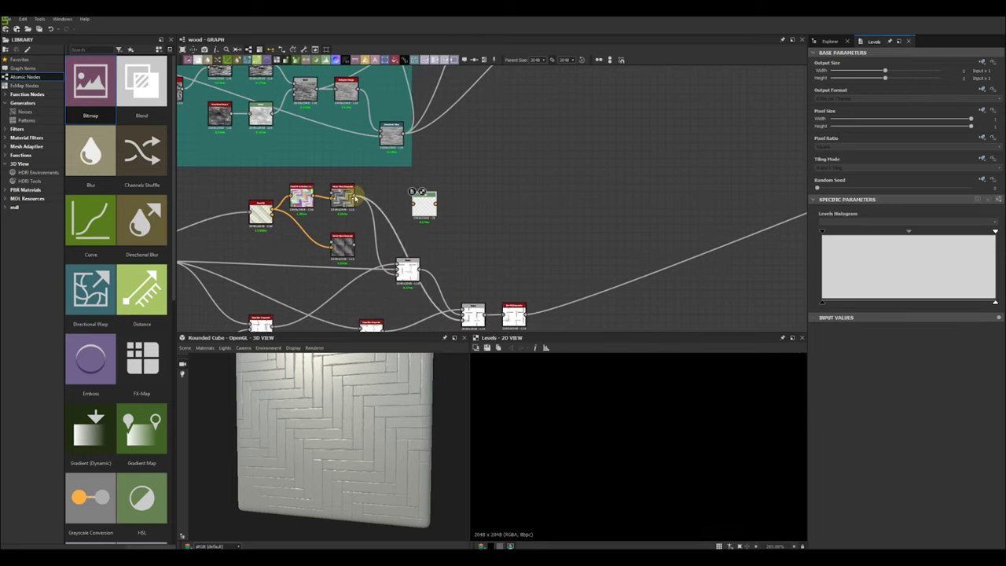
{"action": "left_click_drag", "start_coordinate": [354, 198], "coordinate": [412, 204]}
{"action": "left_click_drag", "start_coordinate": [426, 208], "coordinate": [469, 209]}
- Increase the plank contrast in the Levels node by raising the black input and lowering the white input, comparing with the source
{"action": "scroll", "coordinate": [586, 450], "scroll_direction": "down", "scroll_amount": 10}
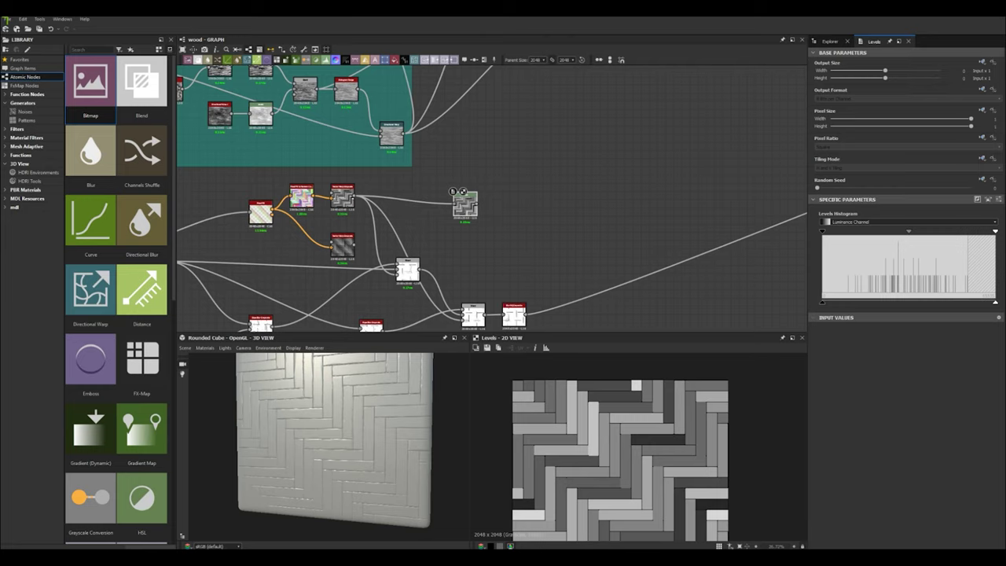
{"action": "left_click_drag", "start_coordinate": [831, 234], "coordinate": [879, 235]}
{"action": "left_click_drag", "start_coordinate": [996, 232], "coordinate": [956, 234]}
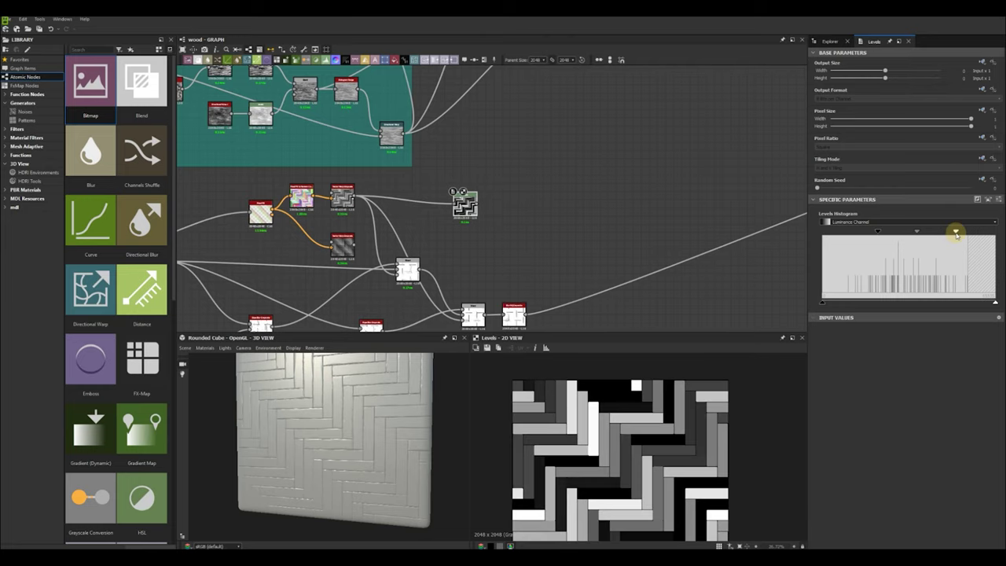
{"action": "left_click_drag", "start_coordinate": [878, 232], "coordinate": [870, 233]}
{"action": "key", "text": "f"}
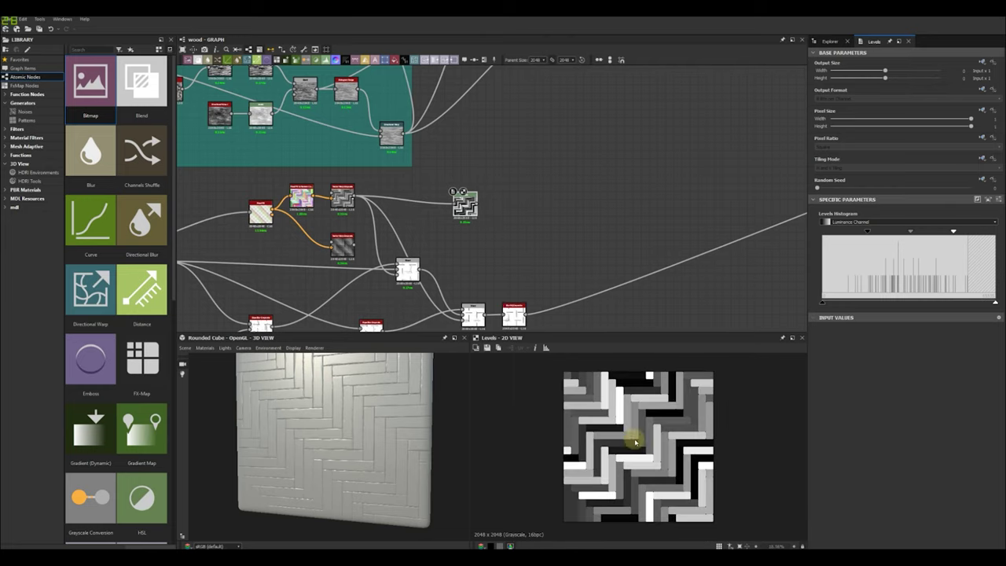
{"action": "double_click", "coordinate": [342, 203]}
{"action": "double_click", "coordinate": [464, 206]}
{"action": "scroll", "coordinate": [673, 406], "scroll_direction": "up", "scroll_amount": 3}
{"action": "scroll", "coordinate": [678, 400], "scroll_direction": "down", "scroll_amount": 1}
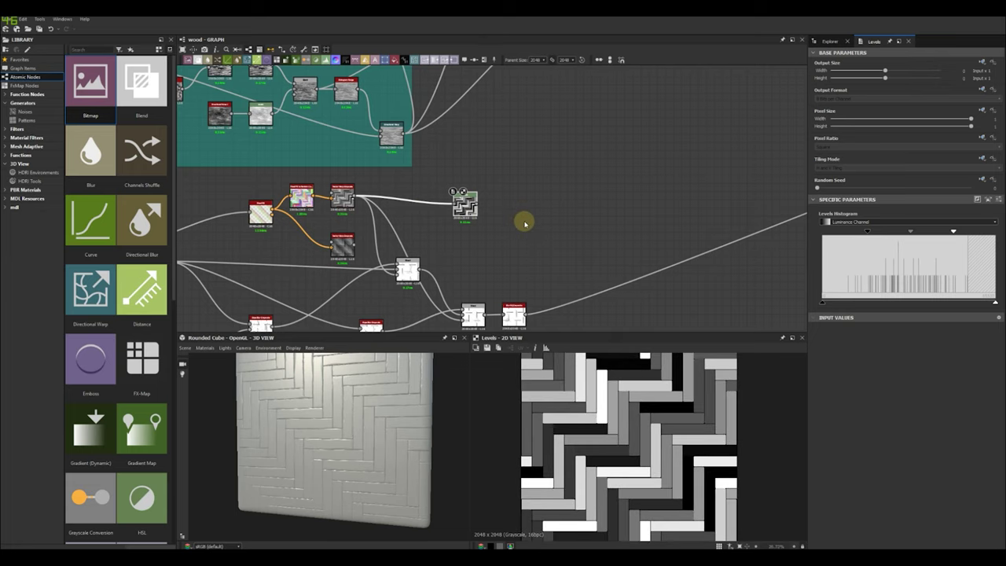
- Add a Blend with the lower Vector Warp Grayscale as foreground and the Blur HQ Grayscale as background
{"action": "key", "text": "space"}
{"action": "type", "text": "blend"}
{"action": "key", "text": "Return"}
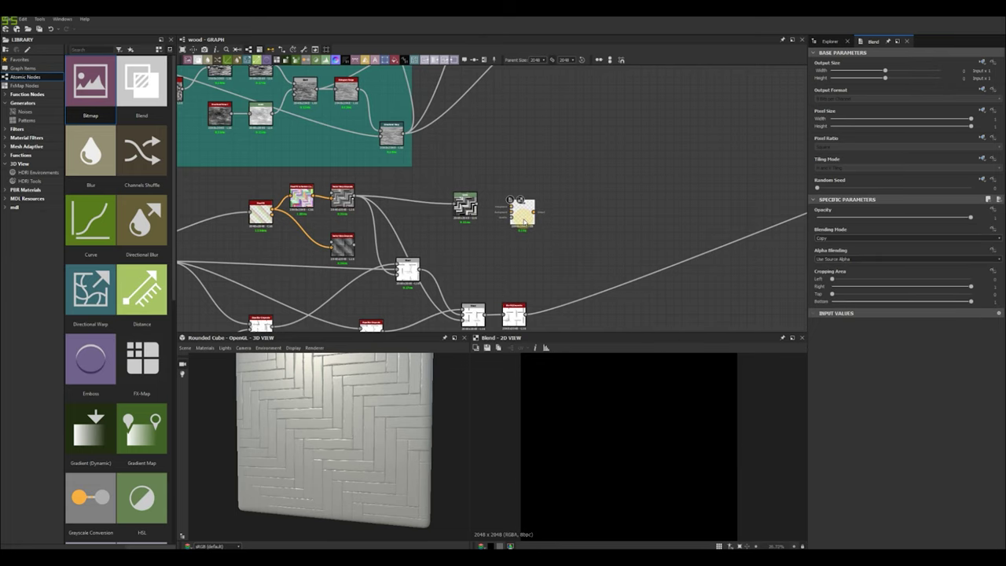
{"action": "left_click_drag", "start_coordinate": [528, 226], "coordinate": [535, 239]}
{"action": "left_click_drag", "start_coordinate": [354, 245], "coordinate": [519, 221]}
{"action": "scroll", "coordinate": [530, 237], "scroll_direction": "up", "scroll_amount": 3}
{"action": "middle_click_drag", "start_coordinate": [528, 247], "coordinate": [530, 210]}
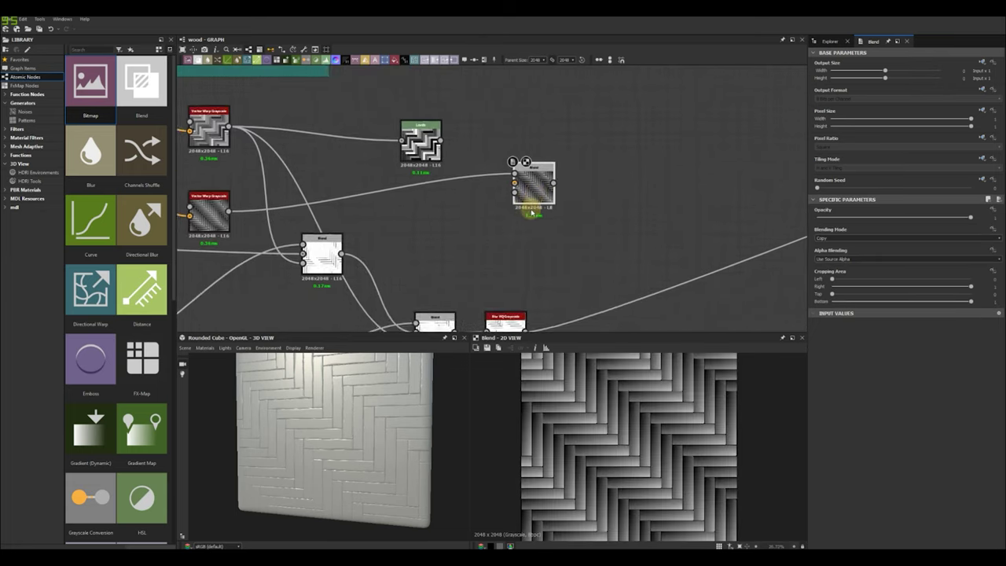
{"action": "scroll", "coordinate": [530, 209], "scroll_direction": "down", "scroll_amount": 2}
{"action": "left_click_drag", "start_coordinate": [531, 295], "coordinate": [519, 200]}
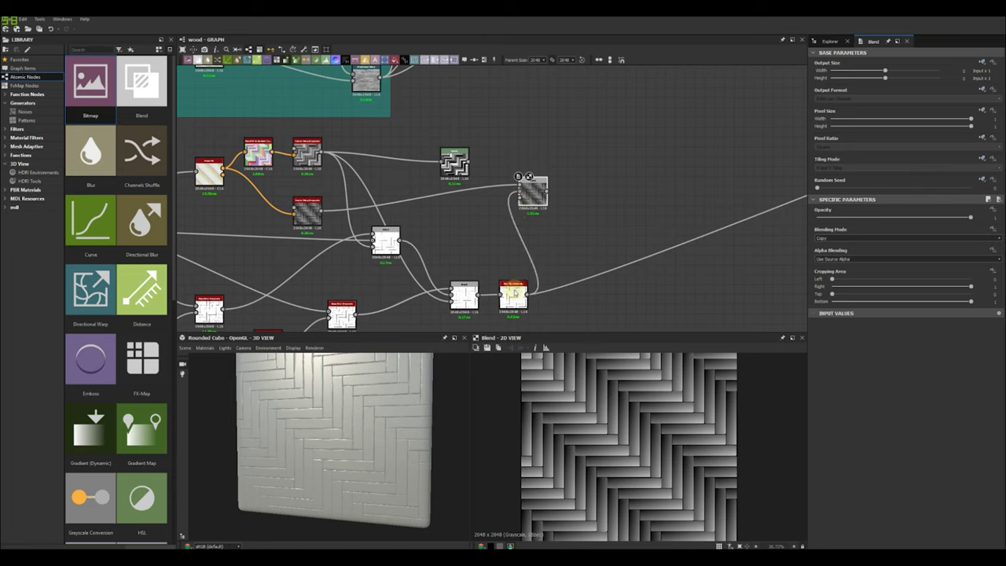
- Set the new Blend to Add Sub and connect the Levels output as its opacity mask
{"action": "scroll", "coordinate": [532, 193], "scroll_direction": "up", "scroll_amount": 2}
{"action": "left_click", "coordinate": [849, 237]}
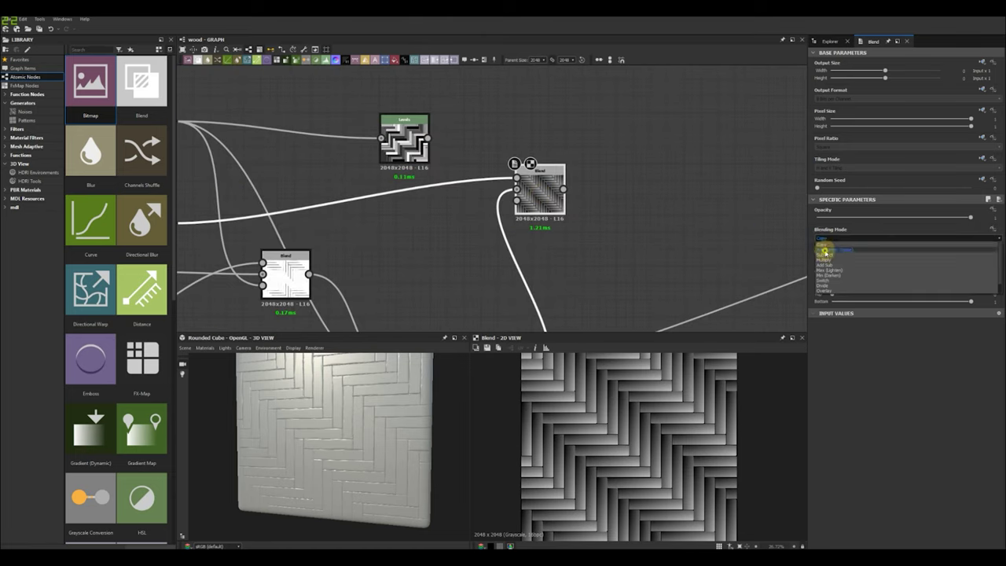
{"action": "left_click", "coordinate": [826, 252]}
{"action": "scroll", "coordinate": [641, 405], "scroll_direction": "up", "scroll_amount": 3}
{"action": "left_click", "coordinate": [841, 239]}
{"action": "left_click", "coordinate": [837, 264]}
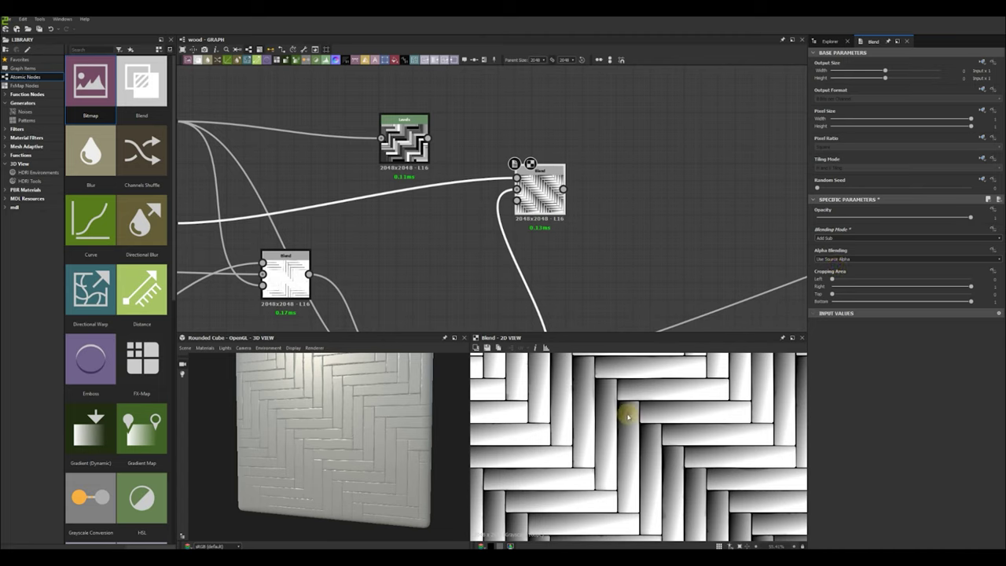
{"action": "scroll", "coordinate": [627, 414], "scroll_direction": "down", "scroll_amount": 3}
{"action": "left_click_drag", "start_coordinate": [427, 138], "coordinate": [516, 200]}
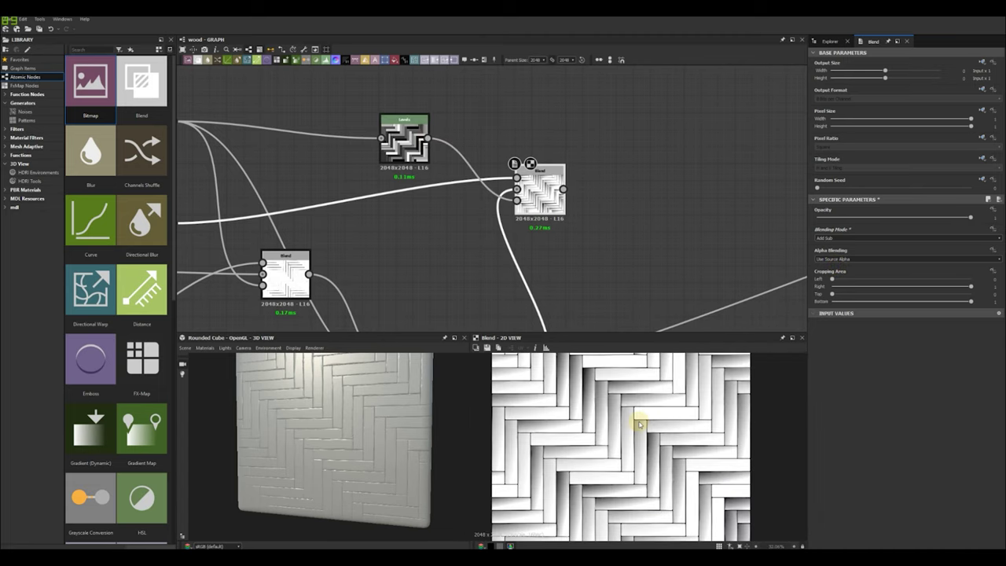
{"action": "scroll", "coordinate": [640, 416], "scroll_direction": "down", "scroll_amount": 2}
- Connect the Add Sub Blend to the Normal node and check the plank surfaces up close in the 3D view
{"action": "scroll", "coordinate": [643, 261], "scroll_direction": "down", "scroll_amount": 4}
{"action": "middle_click_drag", "start_coordinate": [644, 262], "coordinate": [380, 292]}
{"action": "left_click_drag", "start_coordinate": [326, 267], "coordinate": [665, 192]}
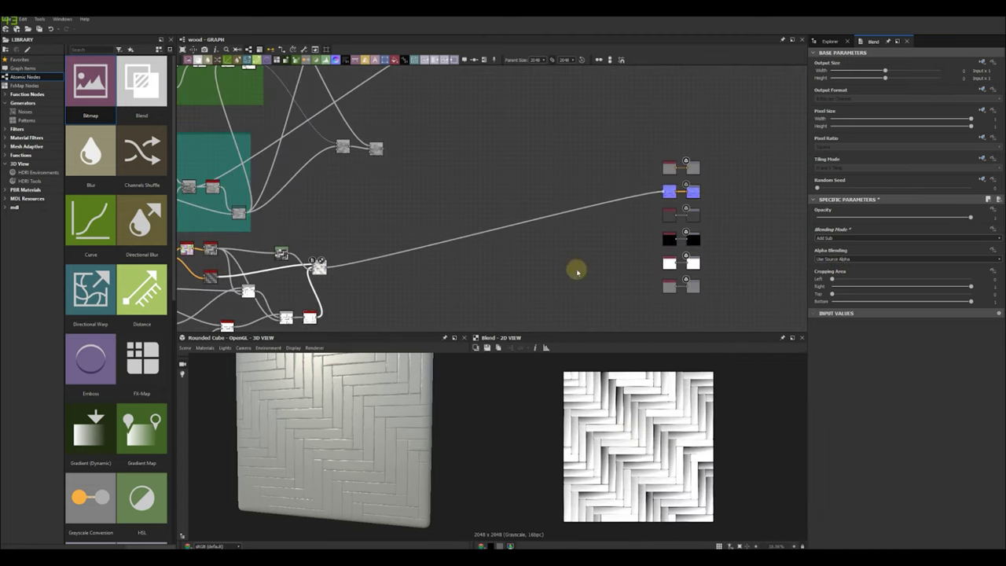
{"action": "left_click_drag", "start_coordinate": [329, 466], "coordinate": [317, 404]}
{"action": "scroll", "coordinate": [317, 404], "scroll_direction": "up", "scroll_amount": 3}
{"action": "middle_click_drag", "start_coordinate": [317, 404], "coordinate": [342, 451]}
{"action": "scroll", "coordinate": [342, 452], "scroll_direction": "up", "scroll_amount": 4}
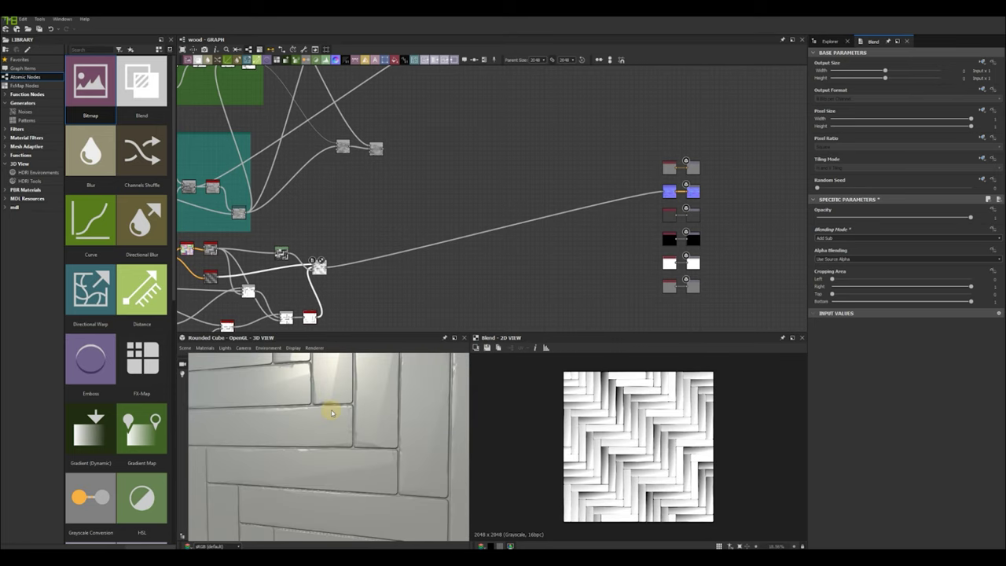
{"action": "scroll", "coordinate": [543, 249], "scroll_direction": "up", "scroll_amount": 4}
{"action": "scroll", "coordinate": [629, 411], "scroll_direction": "up", "scroll_amount": 5}
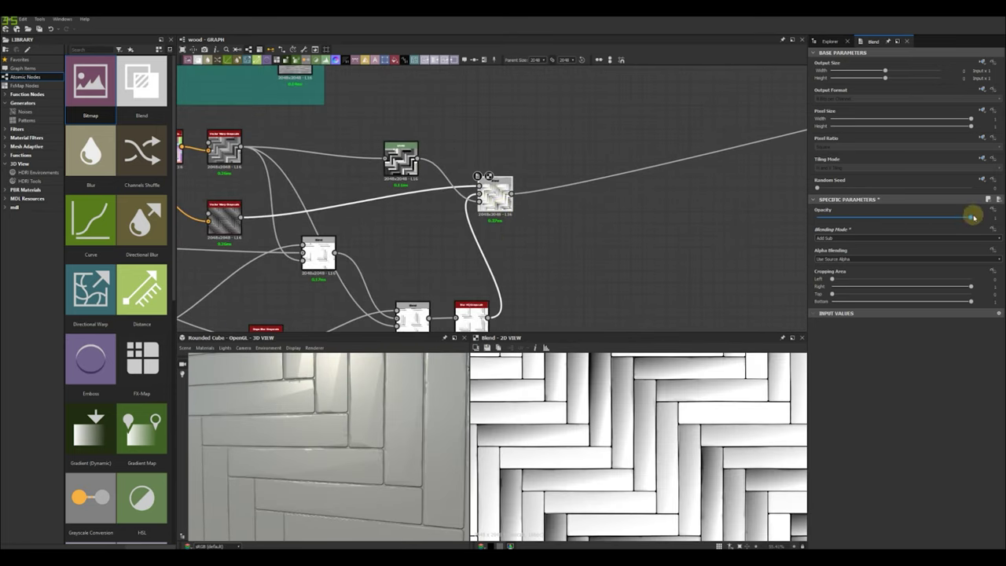
- Lower the Add Sub Blend's opacity to about 0.15 and compare it with the Blur HQ Grayscale in the 2D view
{"action": "left_click_drag", "start_coordinate": [971, 217], "coordinate": [839, 222]}
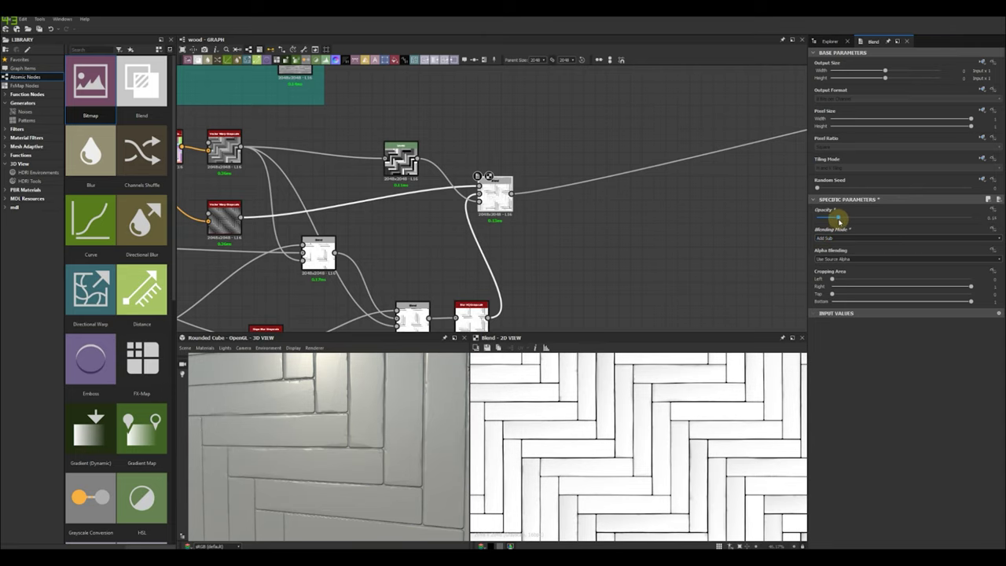
{"action": "scroll", "coordinate": [500, 394], "scroll_direction": "down", "scroll_amount": 5}
{"action": "middle_click_drag", "start_coordinate": [574, 278], "coordinate": [595, 236]}
{"action": "double_click", "coordinate": [495, 277]}
{"action": "scroll", "coordinate": [631, 409], "scroll_direction": "up", "scroll_amount": 4}
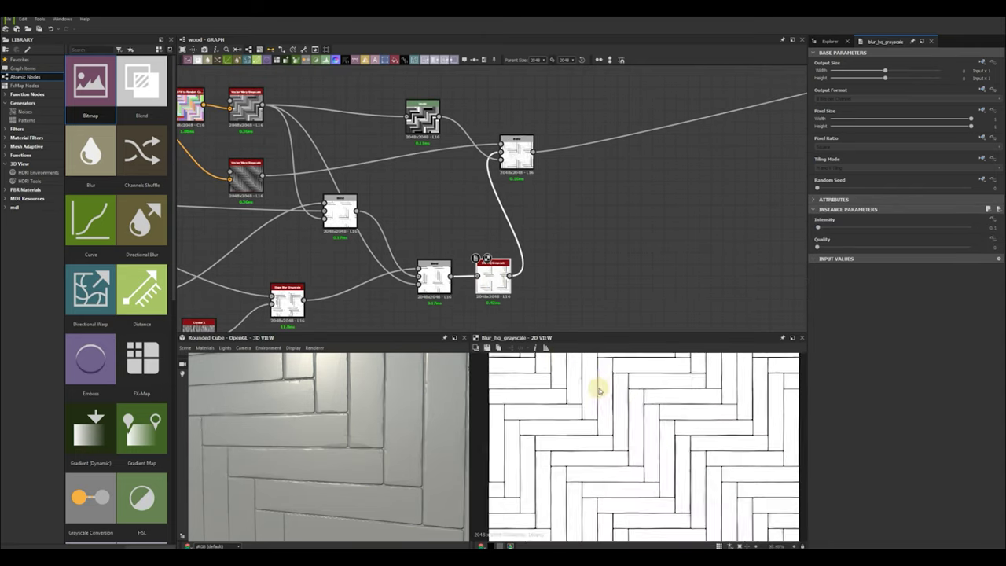
{"action": "scroll", "coordinate": [600, 388], "scroll_direction": "down", "scroll_amount": 3}
{"action": "double_click", "coordinate": [519, 157]}
{"action": "scroll", "coordinate": [610, 360], "scroll_direction": "up", "scroll_amount": 3}
{"action": "scroll", "coordinate": [377, 422], "scroll_direction": "down", "scroll_amount": 5}
{"action": "scroll", "coordinate": [366, 409], "scroll_direction": "up", "scroll_amount": 6}
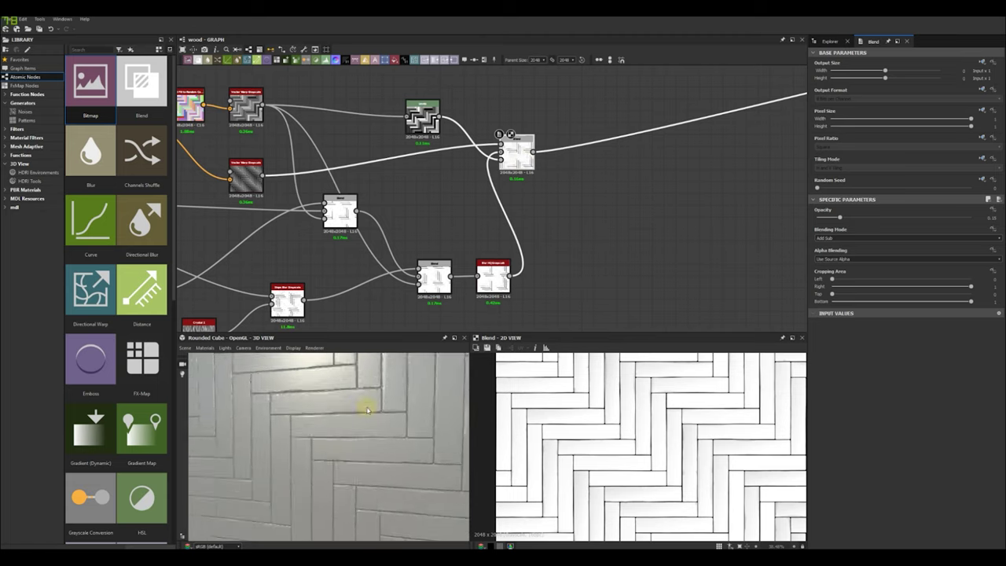
{"action": "scroll", "coordinate": [339, 428], "scroll_direction": "down", "scroll_amount": 3}
- Lower the intensity of the Perlin Noise-driven Slope Blur Grayscale to 0.1 and check the plank edges in the 3D view
{"action": "left_click_drag", "start_coordinate": [337, 433], "coordinate": [420, 386]}
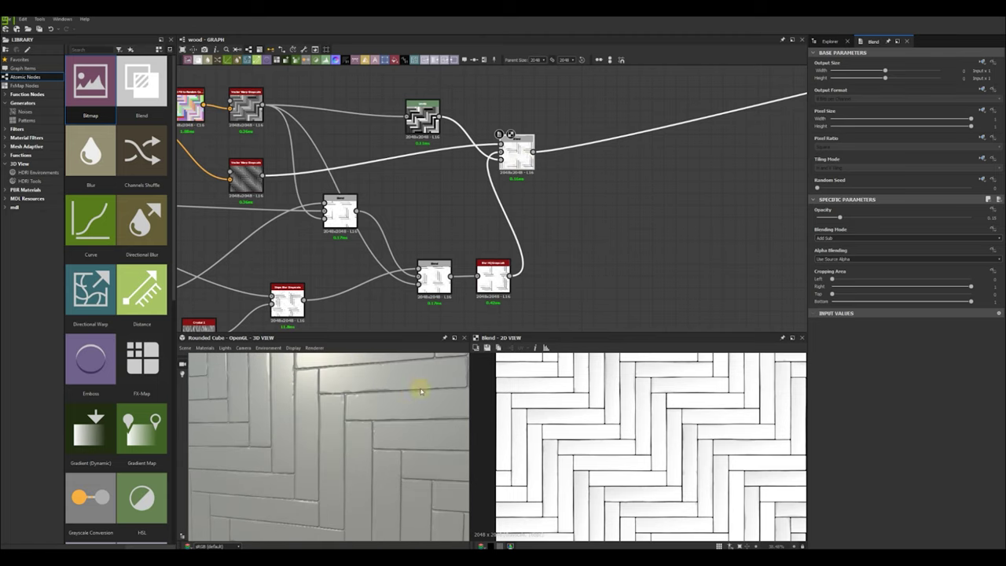
{"action": "scroll", "coordinate": [420, 386], "scroll_direction": "up", "scroll_amount": 3}
{"action": "scroll", "coordinate": [394, 286], "scroll_direction": "down", "scroll_amount": 2}
{"action": "middle_click_drag", "start_coordinate": [276, 285], "coordinate": [510, 247]}
{"action": "scroll", "coordinate": [423, 261], "scroll_direction": "up", "scroll_amount": 4}
{"action": "middle_click_drag", "start_coordinate": [422, 261], "coordinate": [462, 197]}
{"action": "double_click", "coordinate": [463, 195]}
{"action": "scroll", "coordinate": [602, 431], "scroll_direction": "up", "scroll_amount": 2}
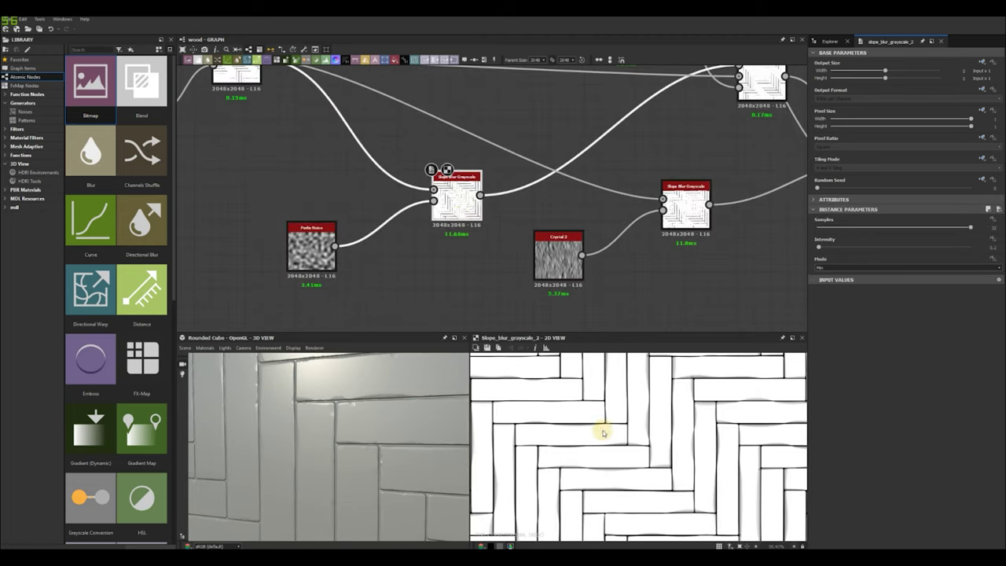
{"action": "middle_click_drag", "start_coordinate": [595, 282], "coordinate": [684, 256]}
{"action": "scroll", "coordinate": [594, 263], "scroll_direction": "up", "scroll_amount": 2}
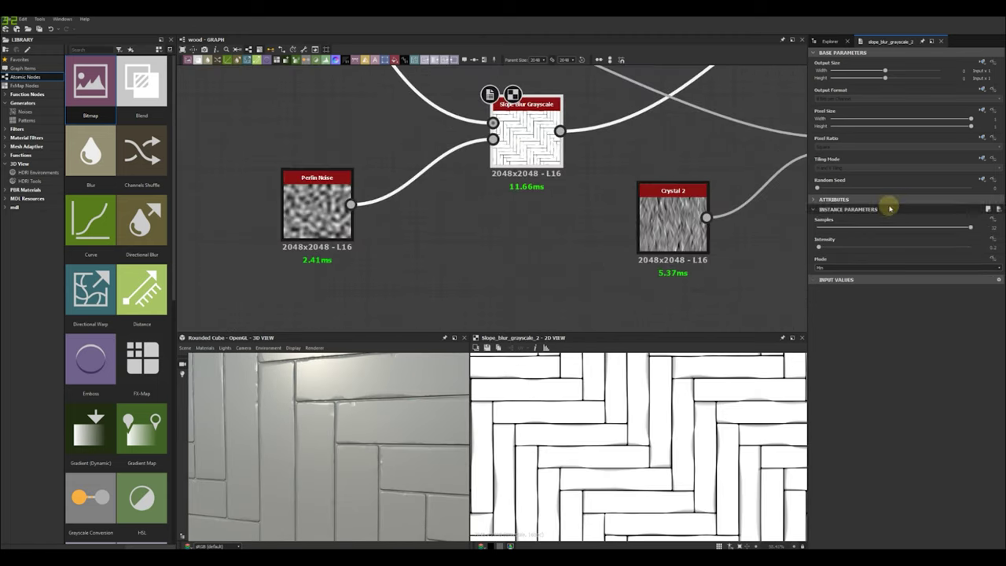
{"action": "left_click", "coordinate": [999, 250]}
{"action": "scroll", "coordinate": [409, 436], "scroll_direction": "down", "scroll_amount": 3}
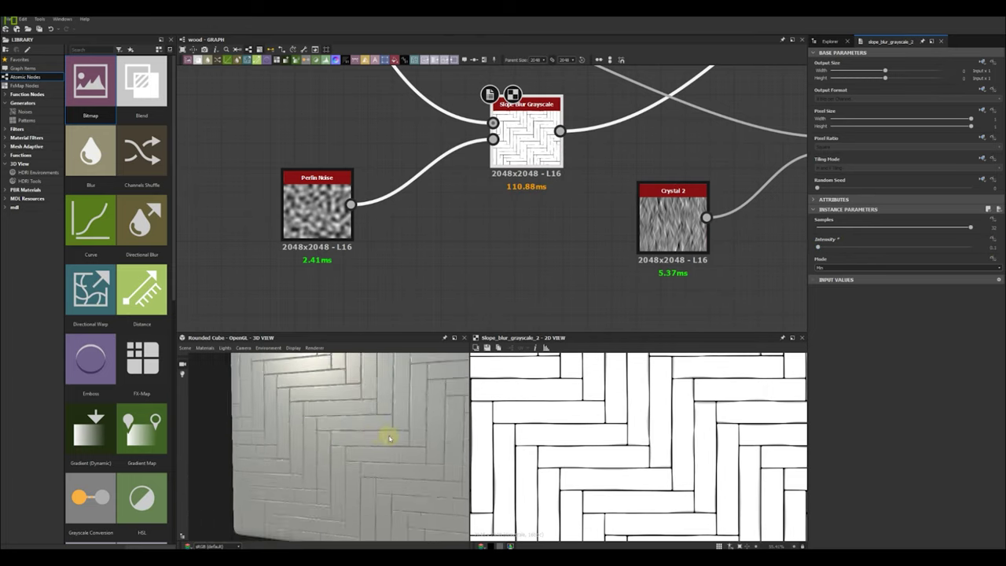
{"action": "left_click_drag", "start_coordinate": [389, 435], "coordinate": [335, 407]}
{"action": "scroll", "coordinate": [335, 407], "scroll_direction": "down", "scroll_amount": 3}
- Try adding another Blend with the Add Sub Blend as background and the upper Vector Warp Grayscale as foreground
{"action": "scroll", "coordinate": [711, 258], "scroll_direction": "down", "scroll_amount": 6}
{"action": "middle_click_drag", "start_coordinate": [711, 258], "coordinate": [416, 310]}
{"action": "middle_click_drag", "start_coordinate": [607, 245], "coordinate": [583, 231]}
{"action": "left_click_drag", "start_coordinate": [533, 200], "coordinate": [556, 226]}
{"action": "scroll", "coordinate": [521, 218], "scroll_direction": "up", "scroll_amount": 3}
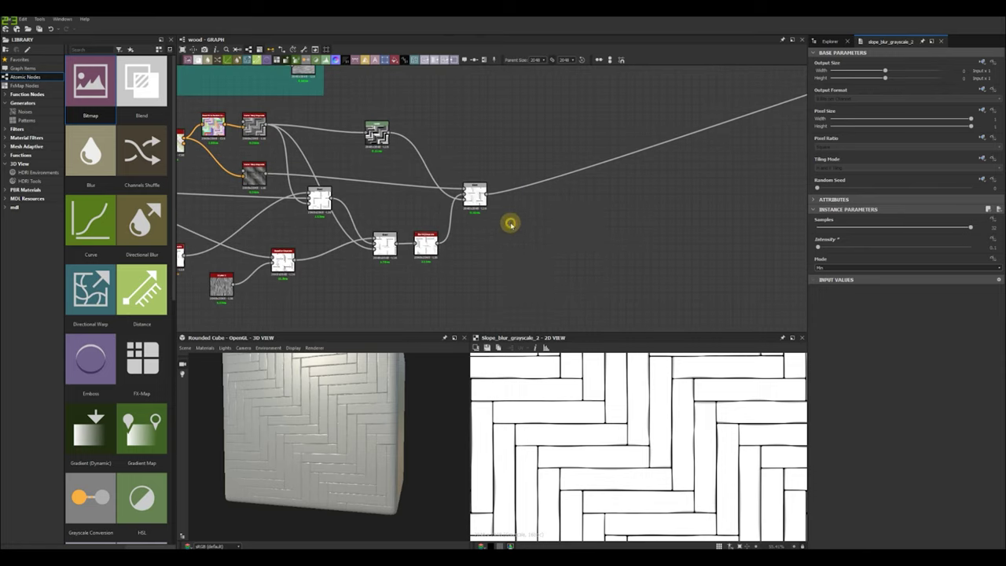
{"action": "right_click", "coordinate": [512, 222]}
{"action": "left_click", "coordinate": [534, 237]}
{"action": "left_click_drag", "start_coordinate": [501, 224], "coordinate": [519, 211]}
{"action": "scroll", "coordinate": [524, 208], "scroll_direction": "up", "scroll_amount": 1}
{"action": "scroll", "coordinate": [477, 207], "scroll_direction": "down", "scroll_amount": 1}
{"action": "mouse_move", "coordinate": [470, 194]}
{"action": "middle_mouse_down"}
{"action": "mouse_move", "coordinate": [495, 241]}
{"action": "mouse_move", "coordinate": [473, 206]}
{"action": "middle_mouse_up"}
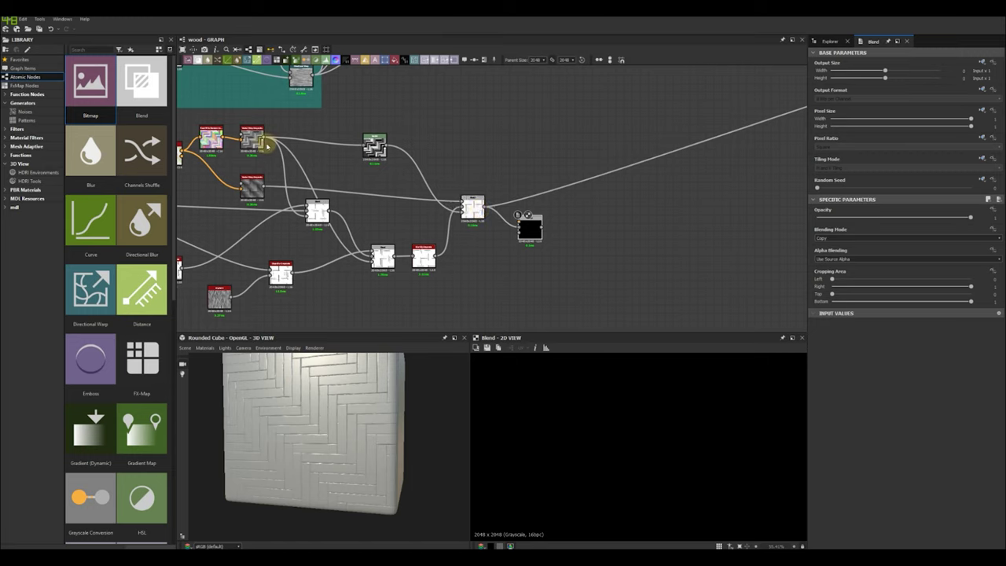
{"action": "left_click_drag", "start_coordinate": [264, 138], "coordinate": [521, 225]}
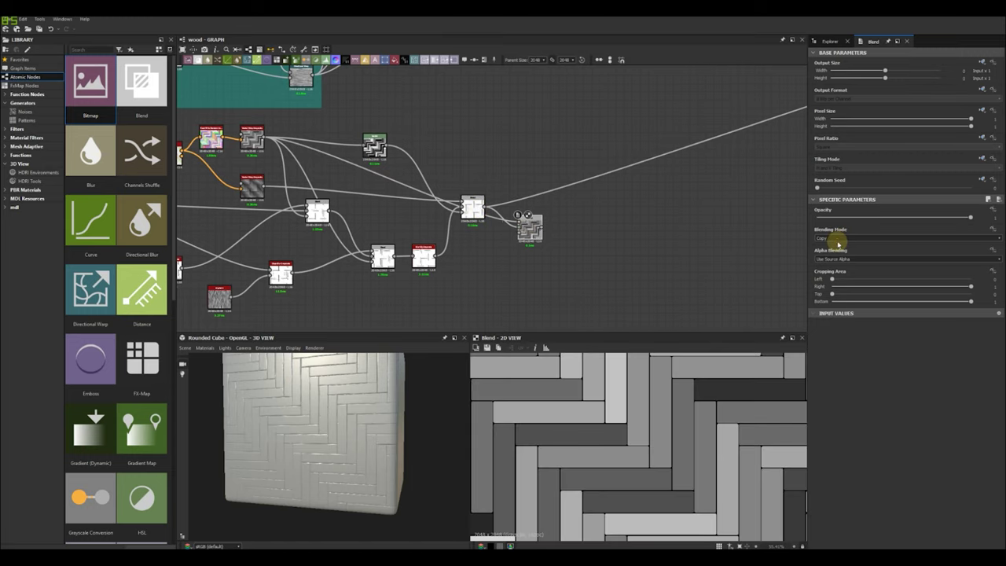
- Try the Add Sub blending mode at about 0.25 opacity on the newest Blend
{"action": "left_click", "coordinate": [835, 239]}
{"action": "left_click", "coordinate": [845, 268]}
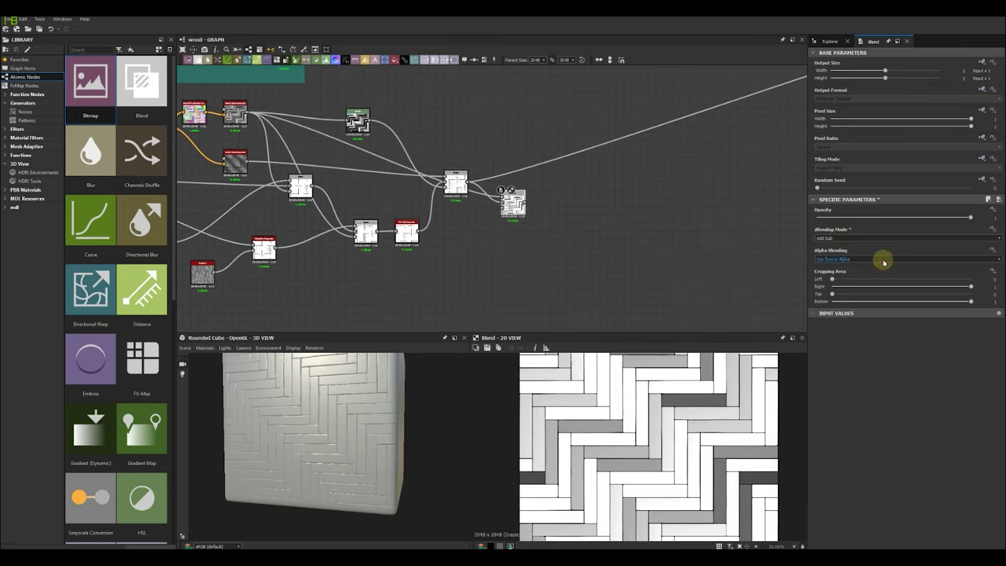
{"action": "left_click_drag", "start_coordinate": [956, 221], "coordinate": [855, 220]}
{"action": "scroll", "coordinate": [537, 235], "scroll_direction": "down", "scroll_amount": 4}
- Compare the last two Blends in the 2D view and try feeding the newest one into the Normal node
{"action": "double_click", "coordinate": [461, 226]}
{"action": "middle_click_drag", "start_coordinate": [539, 234], "coordinate": [493, 256]}
{"action": "scroll", "coordinate": [628, 424], "scroll_direction": "down", "scroll_amount": 1}
{"action": "scroll", "coordinate": [629, 424], "scroll_direction": "up", "scroll_amount": 1}
{"action": "double_click", "coordinate": [488, 237]}
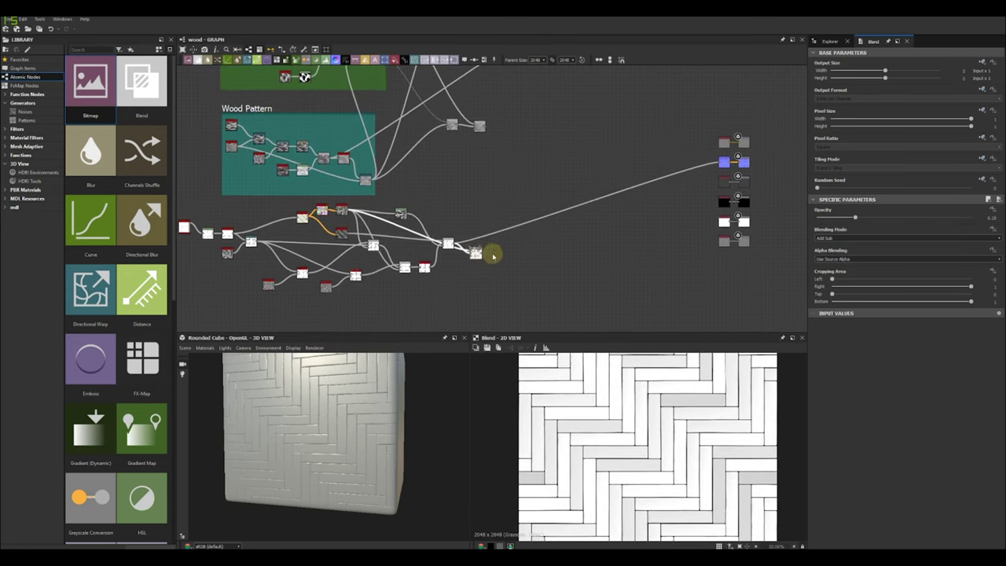
{"action": "left_click_drag", "start_coordinate": [483, 253], "coordinate": [722, 161]}
{"action": "scroll", "coordinate": [322, 402], "scroll_direction": "up", "scroll_amount": 4}
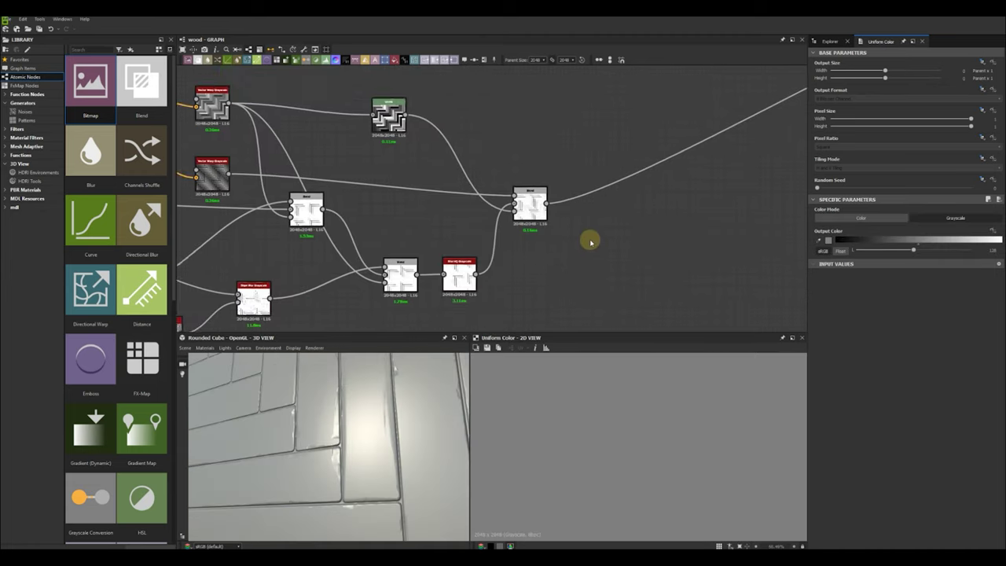
- Add a Blend after the Add Sub Blend, using that as background and the upper Vector Warp Grayscale as foreground
{"action": "middle_click_drag", "start_coordinate": [591, 243], "coordinate": [605, 229]}
{"action": "key", "text": "space"}
{"action": "type", "text": "blend"}
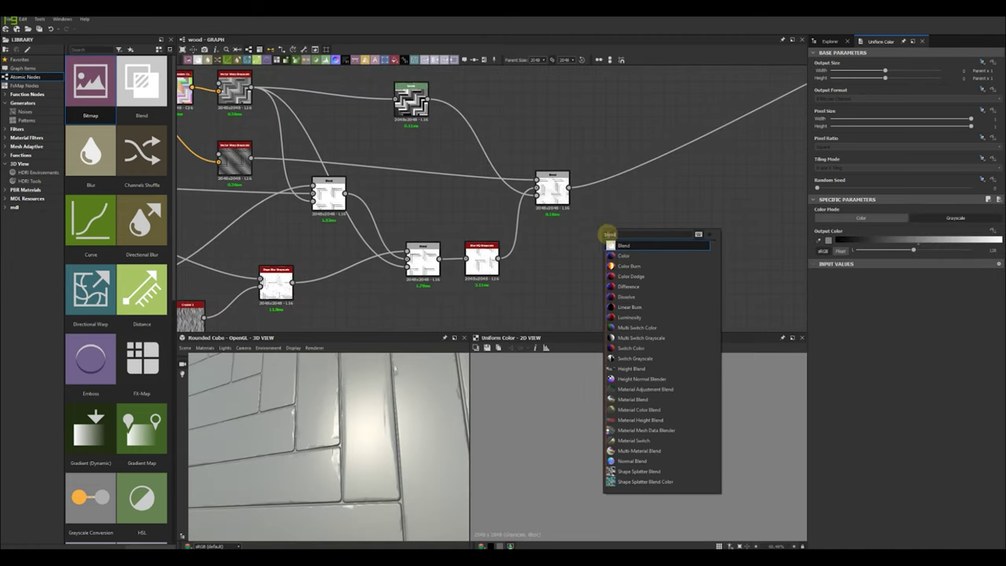
{"action": "key", "text": "Return"}
{"action": "left_click_drag", "start_coordinate": [571, 188], "coordinate": [585, 229]}
{"action": "left_click_drag", "start_coordinate": [616, 229], "coordinate": [642, 220]}
{"action": "left_click", "coordinate": [653, 187]}
{"action": "left_click_drag", "start_coordinate": [252, 87], "coordinate": [644, 192]}
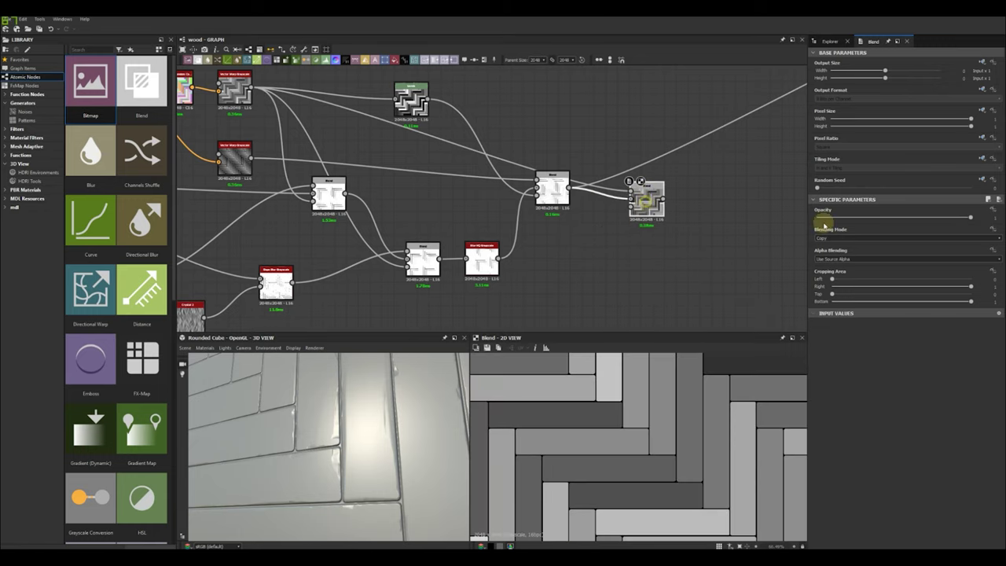
- Set the newest Blend to Add Sub mode with an opacity of 0.2
{"action": "left_click", "coordinate": [826, 238]}
{"action": "left_click", "coordinate": [828, 265]}
{"action": "left_click_drag", "start_coordinate": [958, 218], "coordinate": [822, 221]}
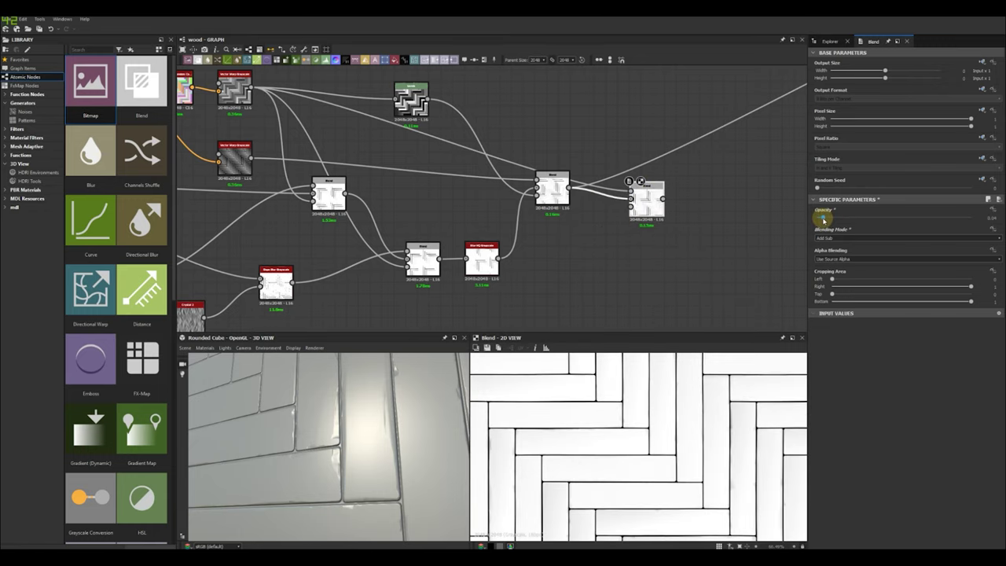
{"action": "scroll", "coordinate": [655, 451], "scroll_direction": "down", "scroll_amount": 3}
{"action": "left_click", "coordinate": [550, 189]}
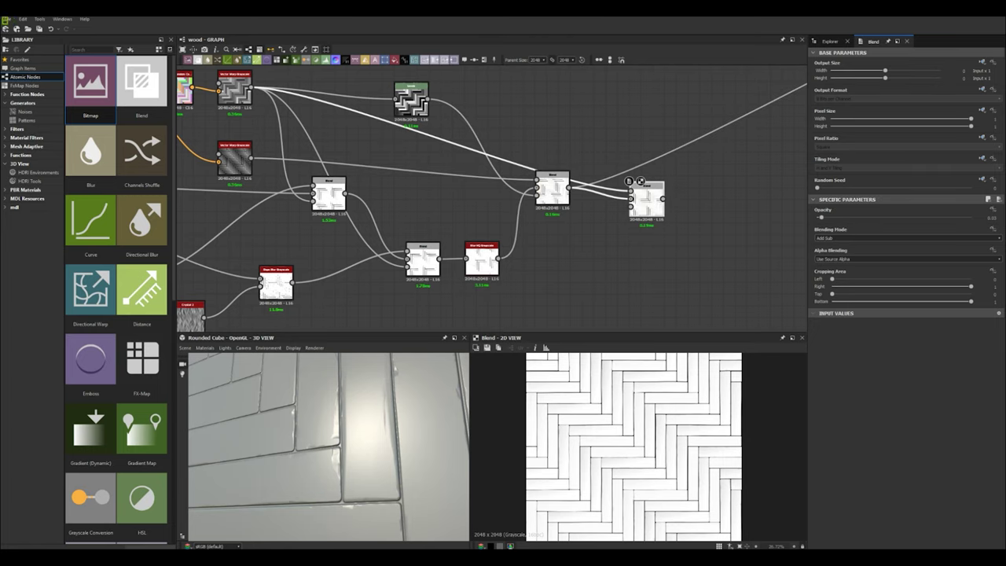
{"action": "middle_click_drag", "start_coordinate": [648, 262], "coordinate": [622, 266]}
{"action": "left_click_drag", "start_coordinate": [821, 221], "coordinate": [854, 221]}
{"action": "scroll", "coordinate": [621, 235], "scroll_direction": "down", "scroll_amount": 3}
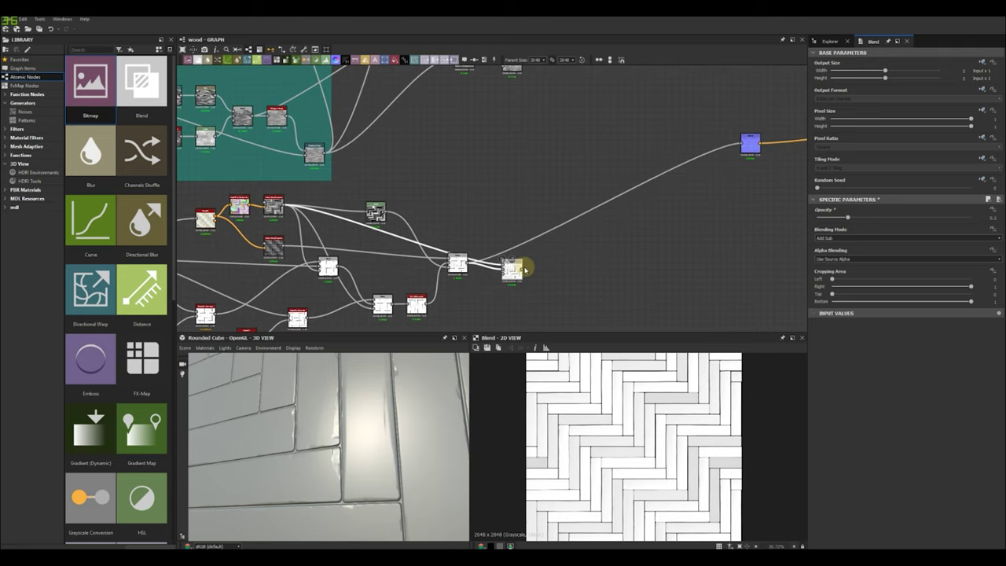
- Compare the last two Blends as the Normal node's input in the 3D view, keeping the newest one connected
{"action": "left_click_drag", "start_coordinate": [359, 442], "coordinate": [343, 433]}
{"action": "scroll", "coordinate": [351, 448], "scroll_direction": "up", "scroll_amount": 3}
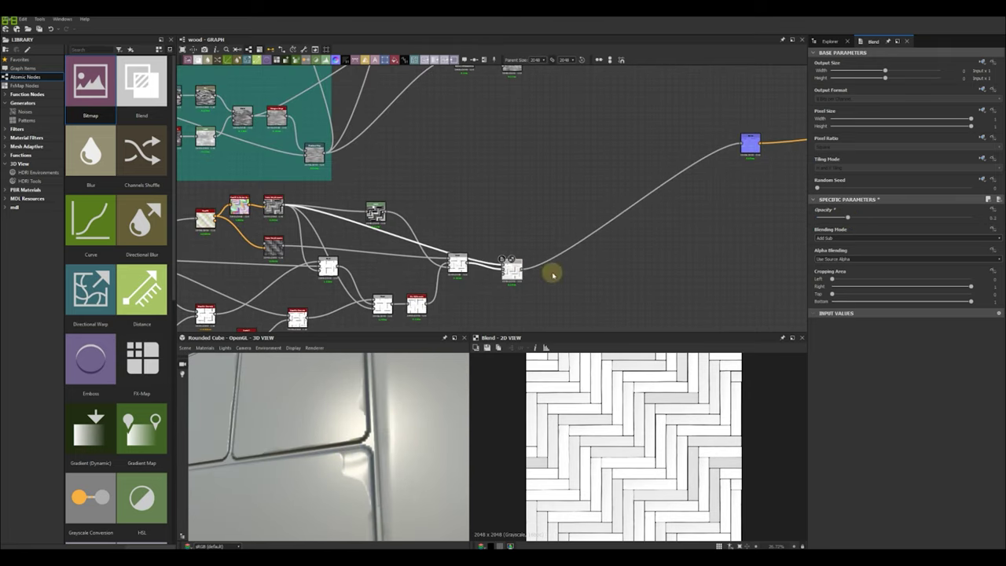
{"action": "middle_click_drag", "start_coordinate": [553, 273], "coordinate": [661, 230]}
{"action": "scroll", "coordinate": [651, 409], "scroll_direction": "up", "scroll_amount": 5}
{"action": "scroll", "coordinate": [333, 442], "scroll_direction": "down", "scroll_amount": 6}
{"action": "left_click_drag", "start_coordinate": [335, 455], "coordinate": [406, 373]}
{"action": "scroll", "coordinate": [560, 236], "scroll_direction": "down", "scroll_amount": 2}
{"action": "middle_click_drag", "start_coordinate": [560, 236], "coordinate": [415, 297]}
{"action": "scroll", "coordinate": [407, 402], "scroll_direction": "up", "scroll_amount": 5}
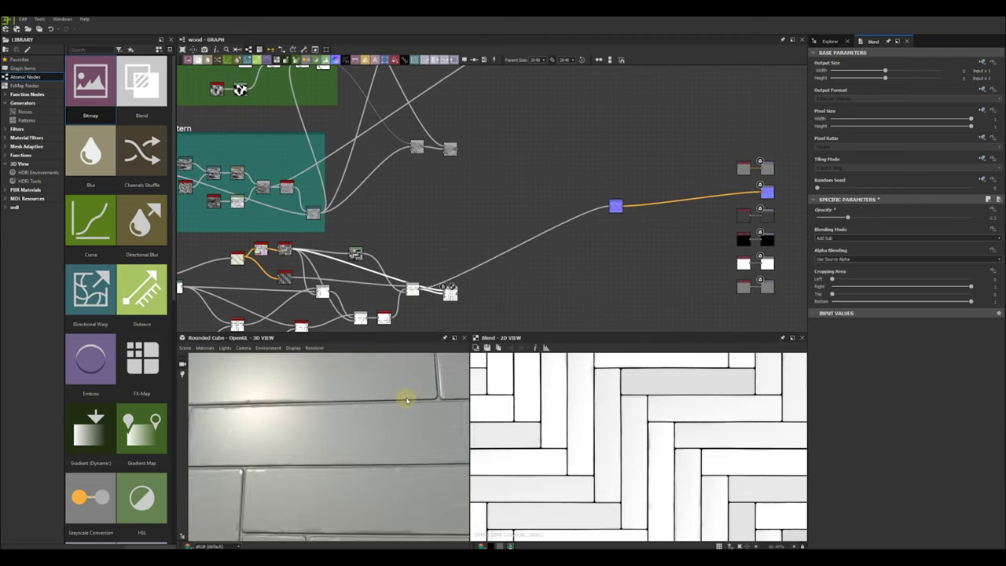
{"action": "left_click_drag", "start_coordinate": [407, 400], "coordinate": [352, 433]}
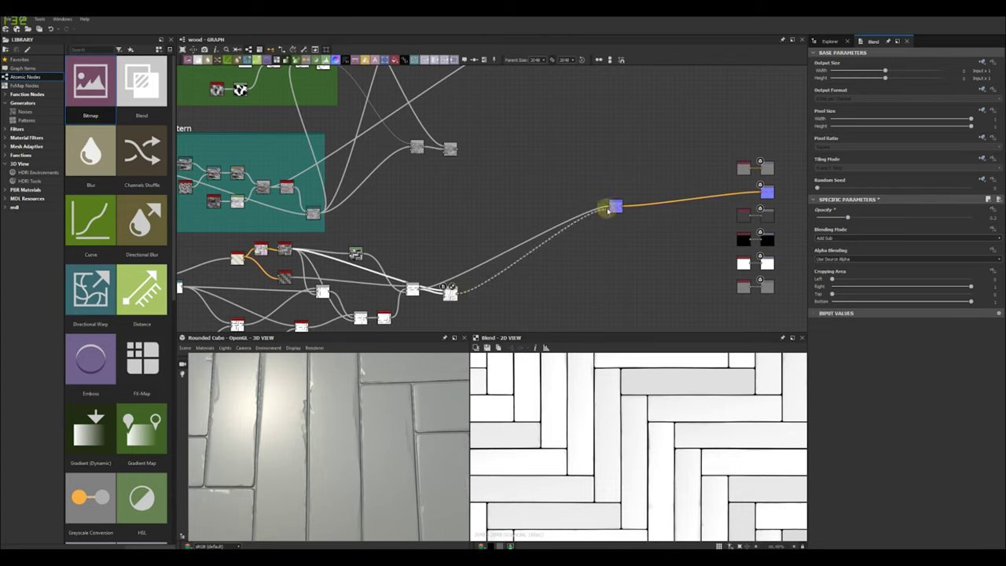
{"action": "left_click_drag", "start_coordinate": [608, 209], "coordinate": [610, 209]}
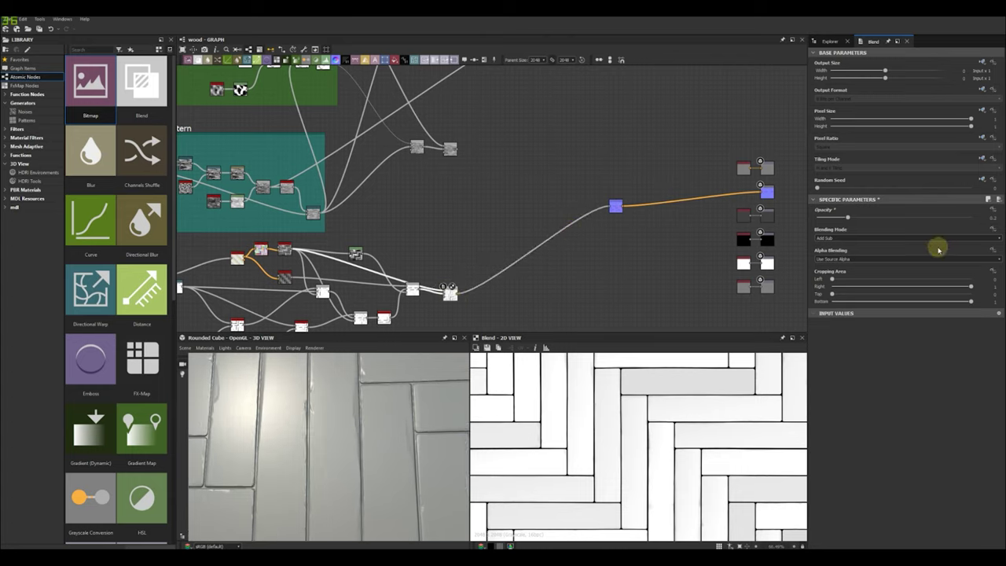
- Lower the newest Blend's opacity to 0.12 and compare its output with the preceding Blend in the 2D view
{"action": "left_click_drag", "start_coordinate": [849, 220], "coordinate": [829, 220]}
{"action": "scroll", "coordinate": [693, 418], "scroll_direction": "down", "scroll_amount": 6}
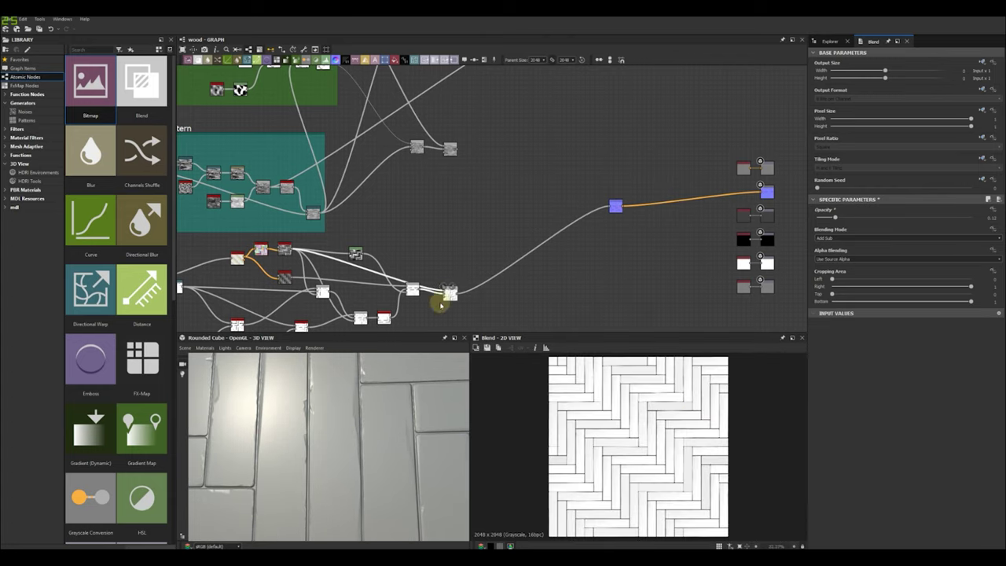
{"action": "double_click", "coordinate": [409, 289]}
{"action": "scroll", "coordinate": [652, 461], "scroll_direction": "up", "scroll_amount": 2}
{"action": "double_click", "coordinate": [450, 295]}
{"action": "scroll", "coordinate": [607, 427], "scroll_direction": "down", "scroll_amount": 1}
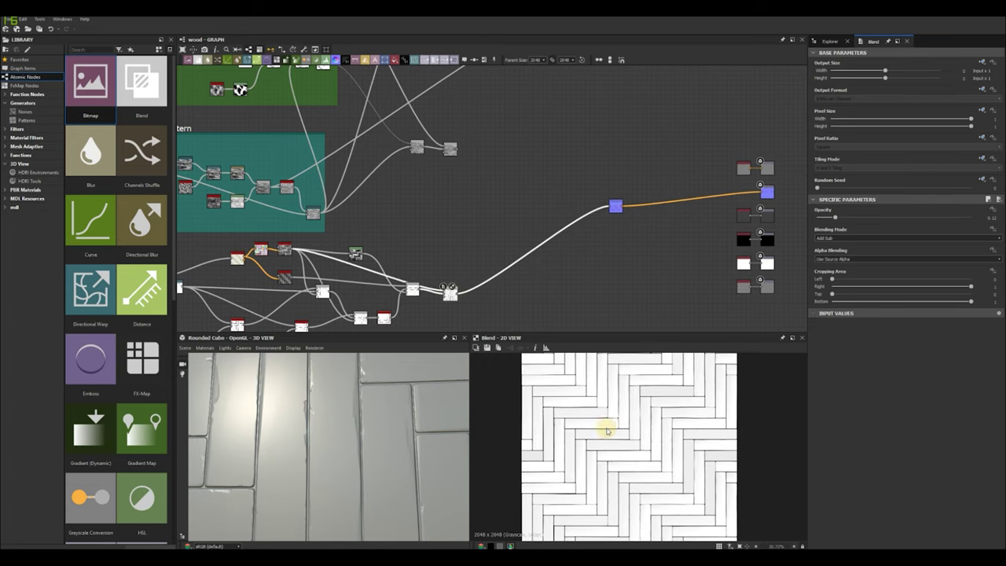
{"action": "scroll", "coordinate": [611, 266], "scroll_direction": "down", "scroll_amount": 3}
{"action": "scroll", "coordinate": [528, 281], "scroll_direction": "up", "scroll_amount": 2}
- Enclose all plank pattern nodes in a frame titled Planks and align it below the Wood Pattern frame
{"action": "left_click_drag", "start_coordinate": [514, 280], "coordinate": [509, 275]}
{"action": "scroll", "coordinate": [509, 274], "scroll_direction": "down", "scroll_amount": 1}
{"action": "middle_click_drag", "start_coordinate": [509, 275], "coordinate": [568, 251]}
{"action": "left_click_drag", "start_coordinate": [320, 234], "coordinate": [577, 293]}
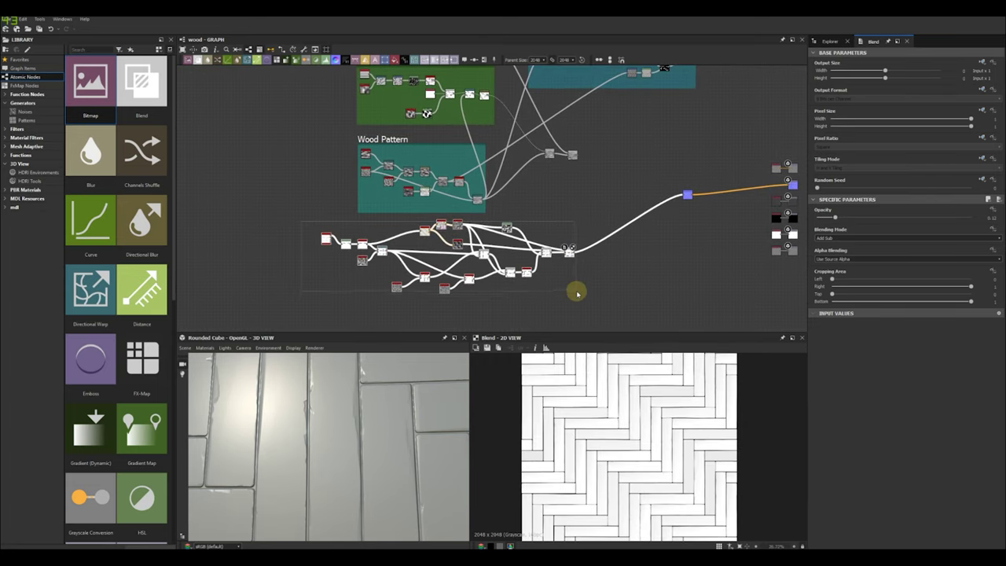
{"action": "key", "text": "ctrl+f"}
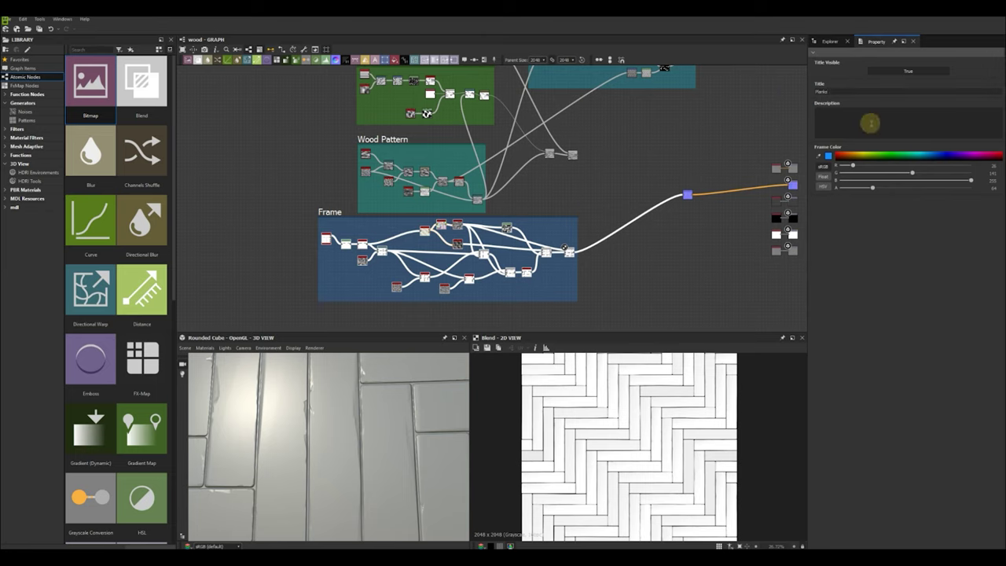
{"action": "scroll", "coordinate": [340, 271], "scroll_direction": "down", "scroll_amount": 2}
{"action": "left_click_drag", "start_coordinate": [338, 233], "coordinate": [366, 246]}
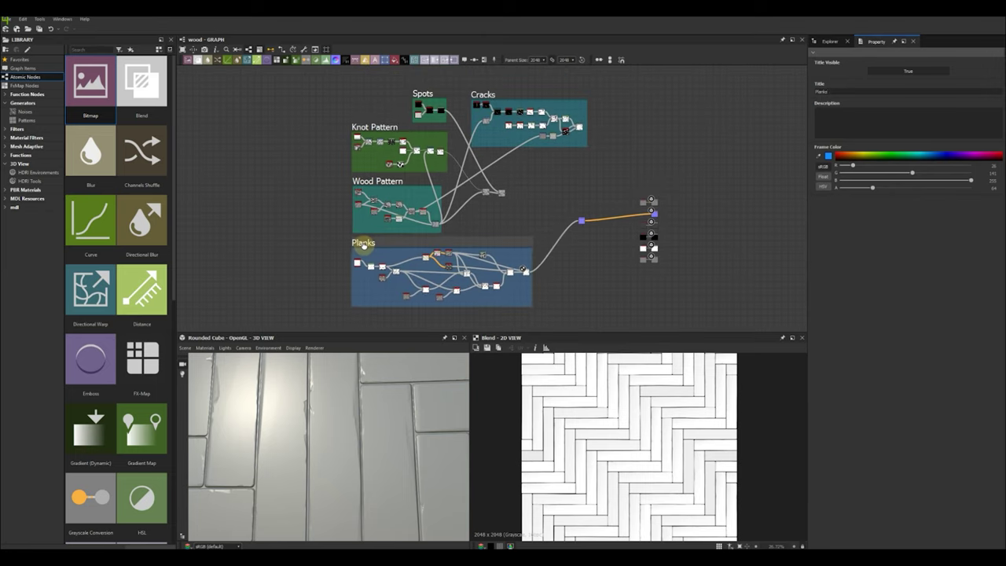
- Examine the last wood pattern Blend and the mask nodes in the Cracks frame in the 2D view
{"action": "left_click", "coordinate": [559, 255]}
{"action": "middle_click_drag", "start_coordinate": [525, 209], "coordinate": [498, 210]}
{"action": "scroll", "coordinate": [459, 157], "scroll_direction": "up", "scroll_amount": 4}
{"action": "double_click", "coordinate": [501, 251]}
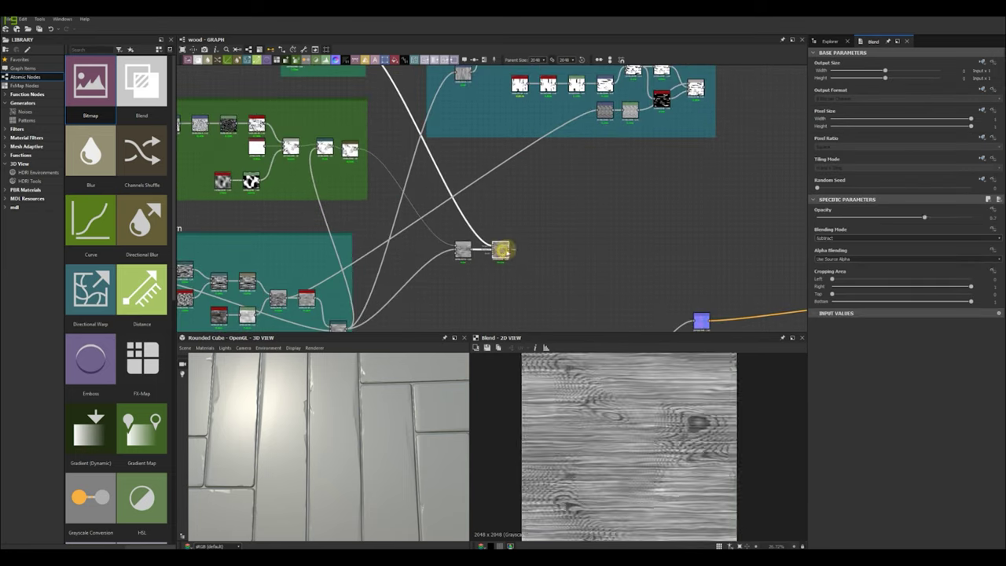
{"action": "middle_click_drag", "start_coordinate": [601, 169], "coordinate": [568, 186]}
{"action": "double_click", "coordinate": [662, 106]}
{"action": "scroll", "coordinate": [651, 178], "scroll_direction": "down", "scroll_amount": 2}
{"action": "middle_click_drag", "start_coordinate": [621, 206], "coordinate": [556, 230]}
{"action": "double_click", "coordinate": [524, 140]}
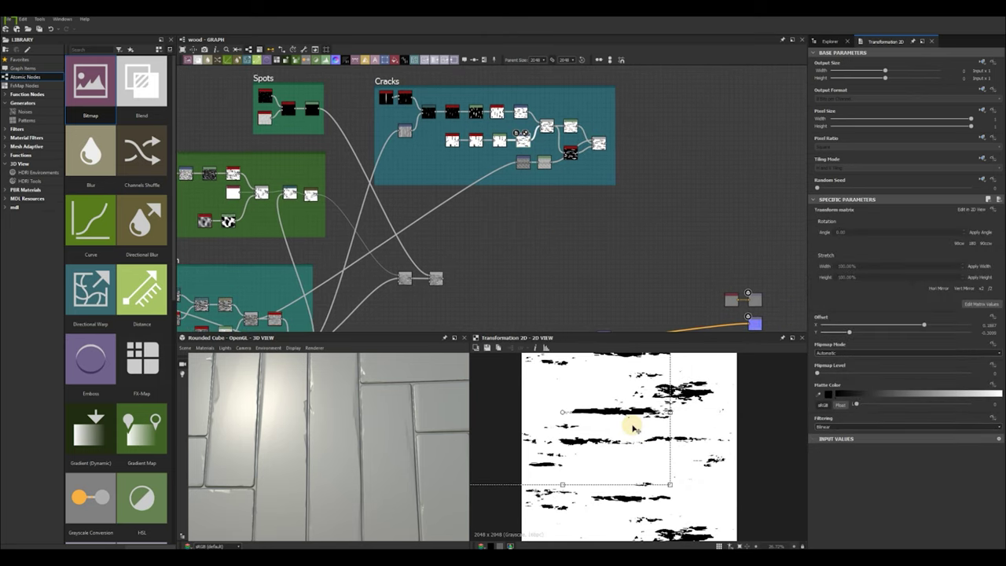
- Add an Invert Grayscale node fed by the crack mask's Transformation 2D in the Cracks frame
{"action": "key", "text": "space"}
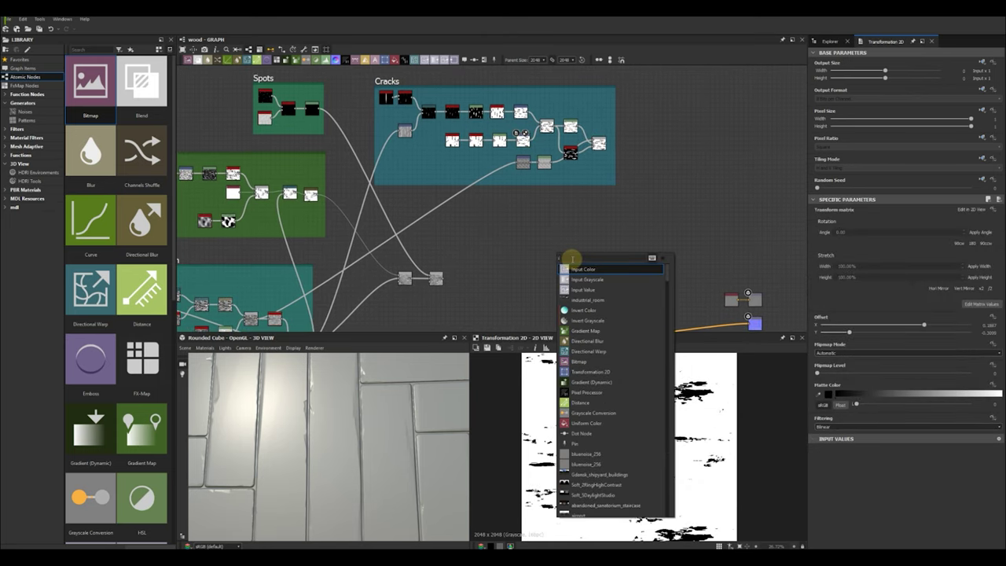
{"action": "type", "text": "invert"}
{"action": "left_click", "coordinate": [588, 280]}
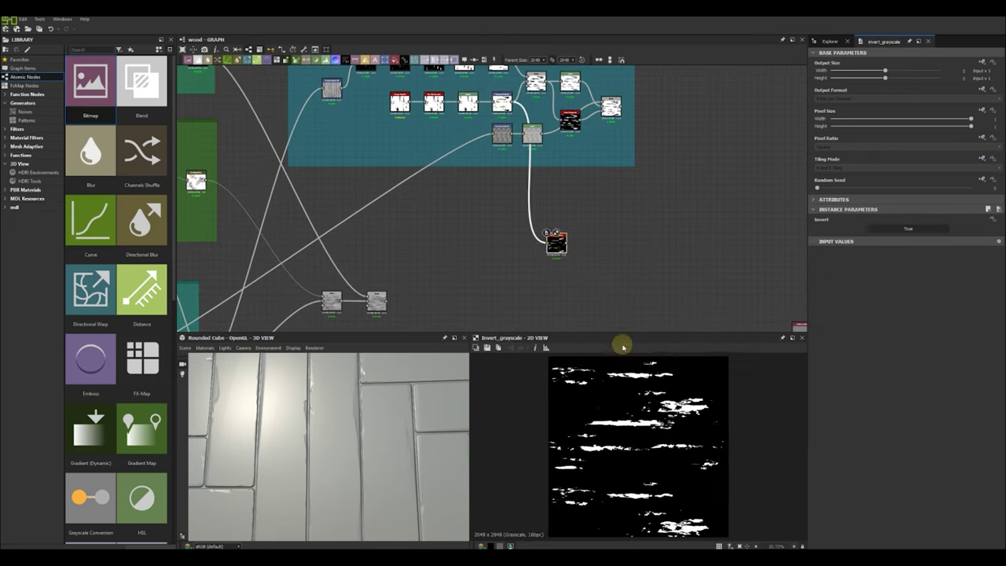
- Add a Blend with the final Cracks Blend as foreground and the Subtract wood pattern Blend as background
{"action": "left_click", "coordinate": [589, 267]}
{"action": "middle_click_drag", "start_coordinate": [578, 249], "coordinate": [549, 241]}
{"action": "key", "text": "b"}
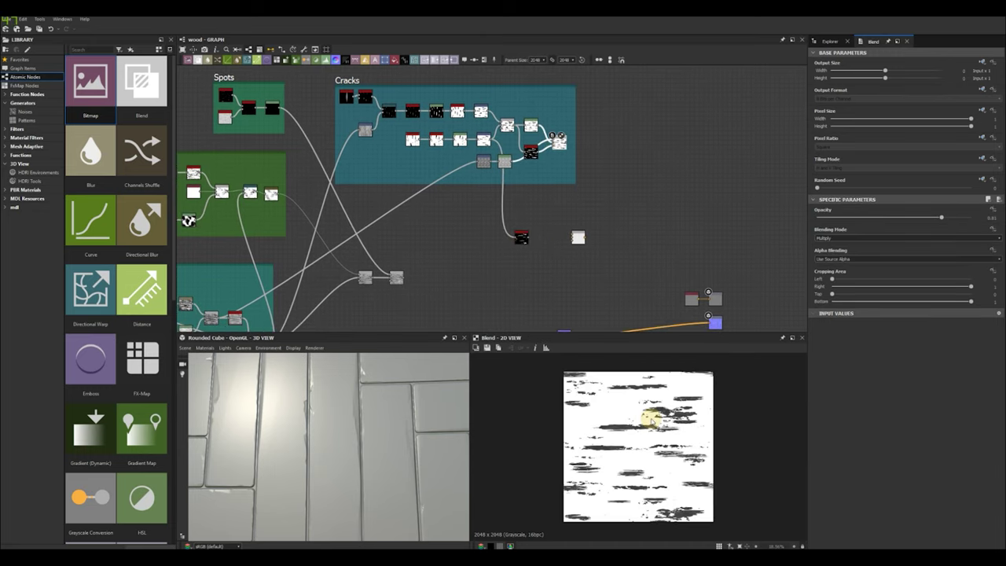
{"action": "left_click_drag", "start_coordinate": [564, 141], "coordinate": [585, 234]}
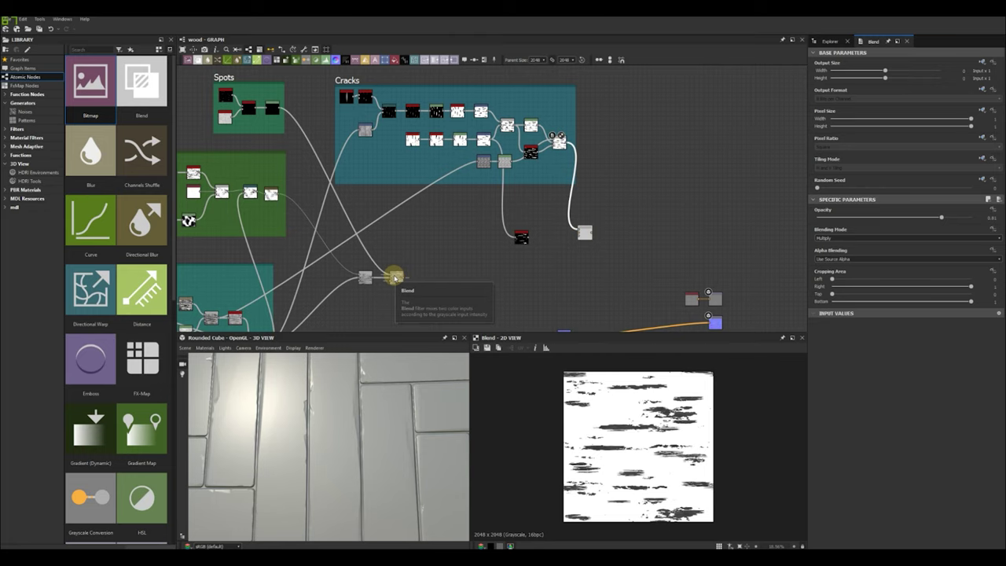
{"action": "left_click_drag", "start_coordinate": [400, 278], "coordinate": [582, 231]}
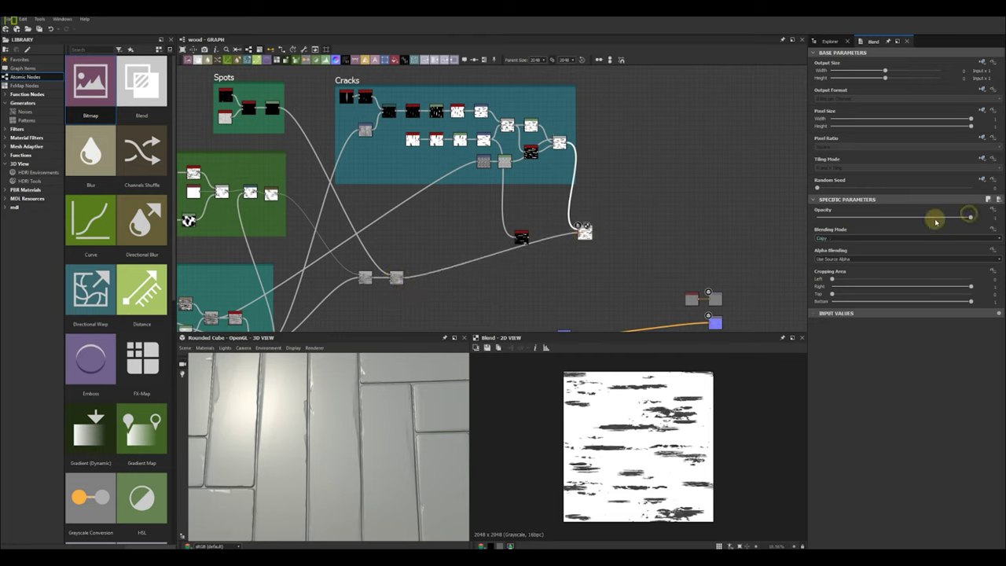
- Set the new Blend's opacity to about 0.93 and compare its output with the Subtract wood pattern Blend
{"action": "left_click_drag", "start_coordinate": [935, 222], "coordinate": [868, 219]}
{"action": "scroll", "coordinate": [640, 427], "scroll_direction": "up", "scroll_amount": 3}
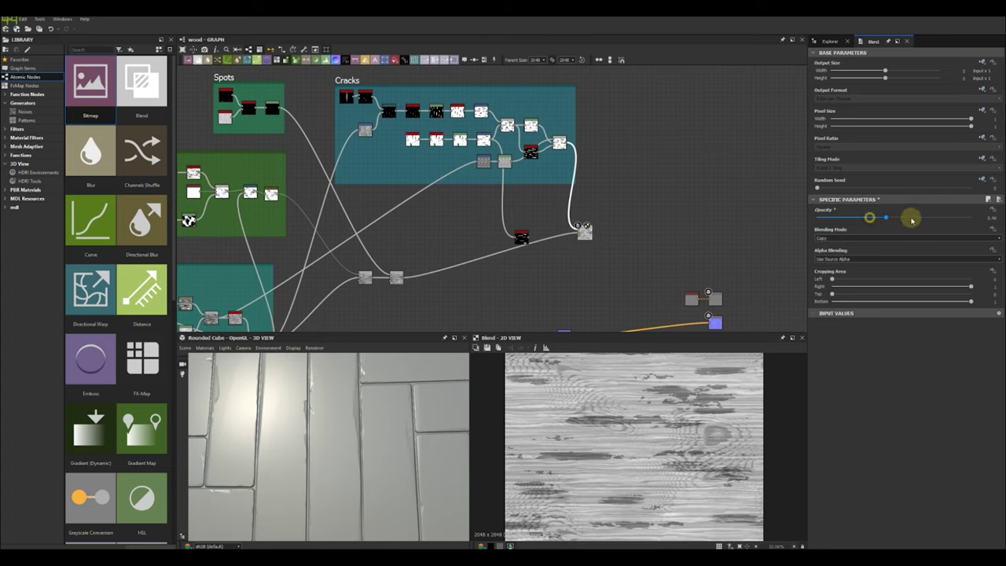
{"action": "left_click_drag", "start_coordinate": [912, 221], "coordinate": [958, 222]}
{"action": "double_click", "coordinate": [394, 276]}
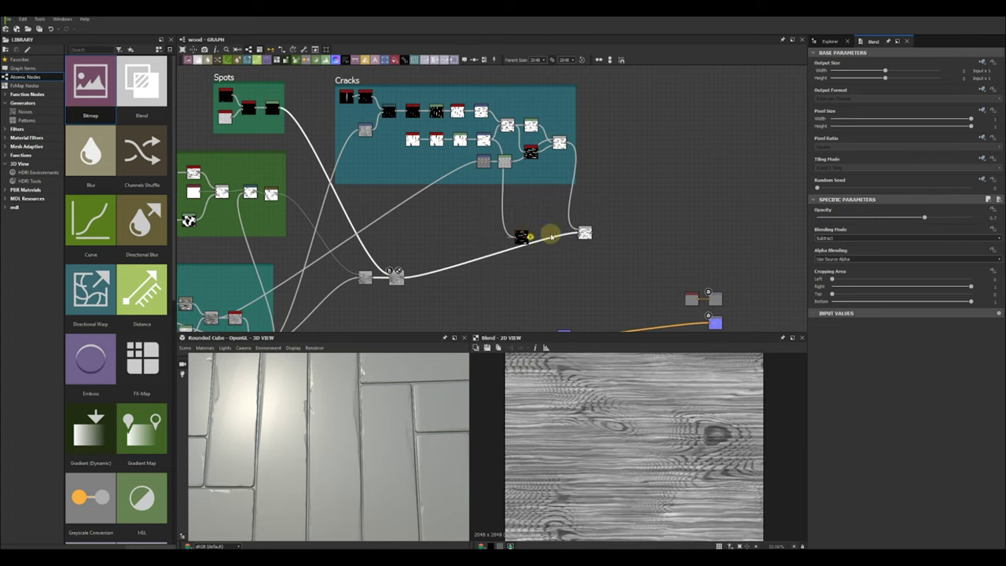
{"action": "double_click", "coordinate": [585, 232]}
- Mask the cracks Blend with the Invert Grayscale output, keep the final Cracks Blend as foreground, and set the opacity to about 0.94
{"action": "left_click", "coordinate": [586, 240]}
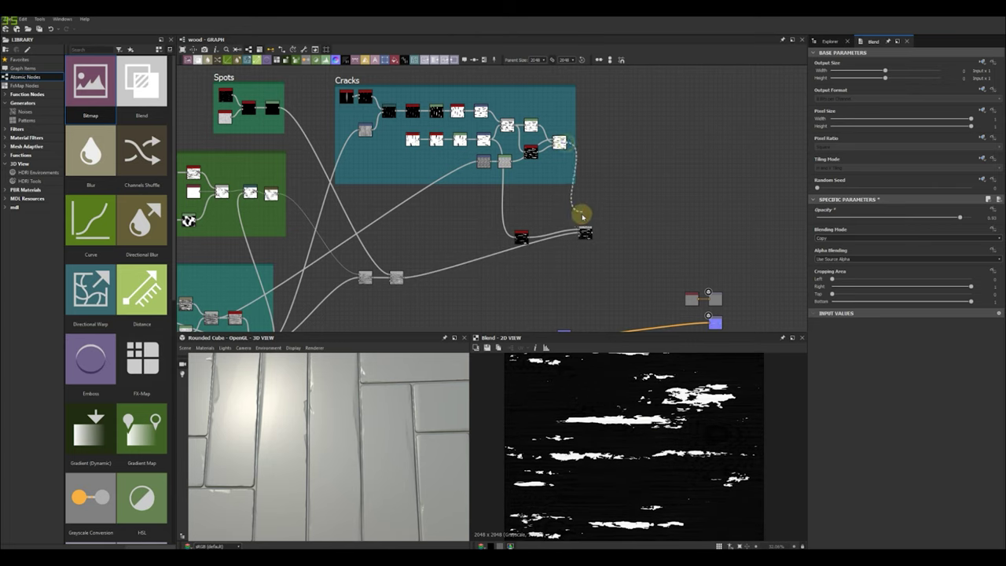
{"action": "scroll", "coordinate": [518, 234], "scroll_direction": "up", "scroll_amount": 2}
{"action": "left_click_drag", "start_coordinate": [582, 216], "coordinate": [605, 238]}
{"action": "scroll", "coordinate": [682, 415], "scroll_direction": "up", "scroll_amount": 3}
{"action": "scroll", "coordinate": [696, 407], "scroll_direction": "down", "scroll_amount": 3}
{"action": "mouse_move", "coordinate": [961, 218]}
{"action": "left_mouse_down"}
{"action": "mouse_move", "coordinate": [995, 219]}
{"action": "mouse_move", "coordinate": [778, 223]}
{"action": "mouse_move", "coordinate": [972, 222]}
{"action": "left_mouse_up"}
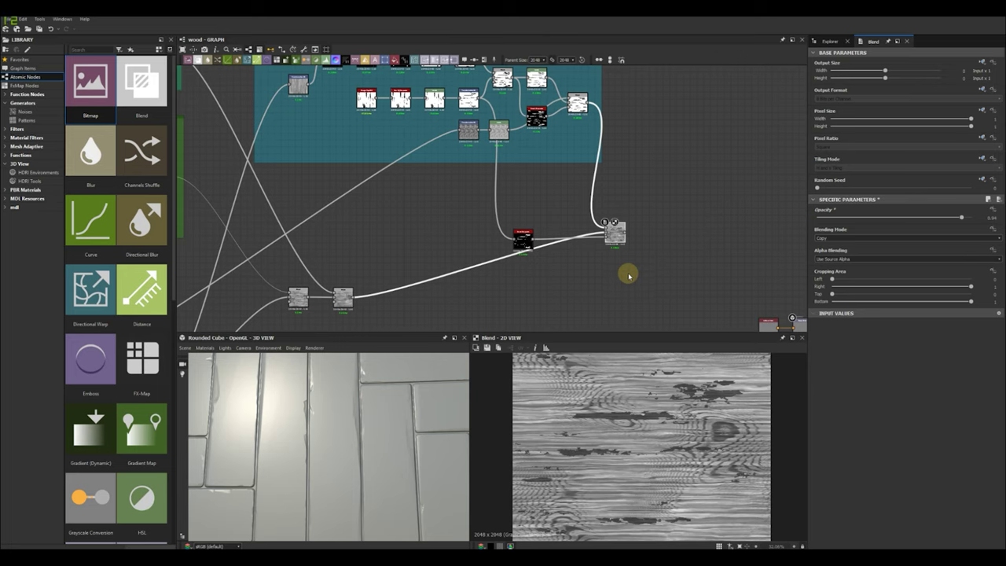
- Insert a Levels node between the Invert Grayscale and the cracks Blend's mask input
{"action": "left_click", "coordinate": [571, 276]}
{"action": "key", "text": "space"}
{"action": "type", "text": "lev"}
{"action": "key", "text": "Return"}
{"action": "left_click_drag", "start_coordinate": [534, 240], "coordinate": [562, 273]}
{"action": "left_click_drag", "start_coordinate": [581, 273], "coordinate": [606, 237]}
{"action": "double_click", "coordinate": [616, 233]}
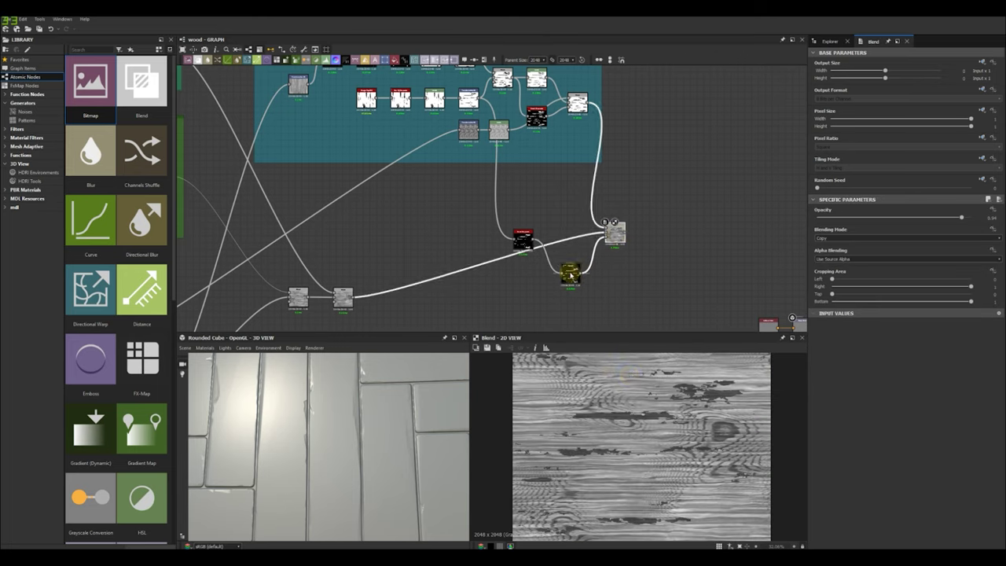
- Move the Levels node's input black point close to white and fine-tune the cracks Blend's opacity
{"action": "double_click", "coordinate": [571, 273]}
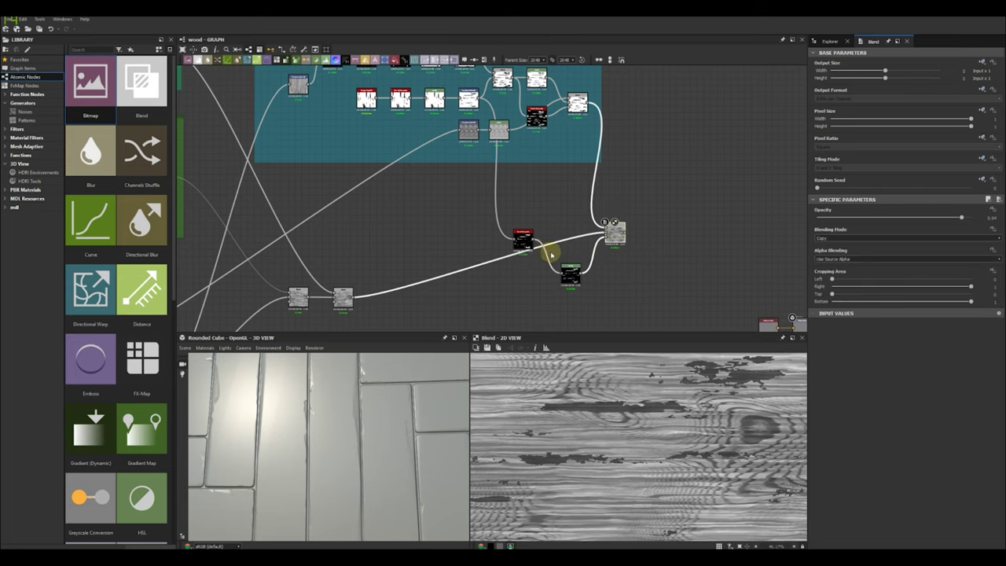
{"action": "double_click", "coordinate": [567, 269]}
{"action": "left_click_drag", "start_coordinate": [847, 243], "coordinate": [975, 244]}
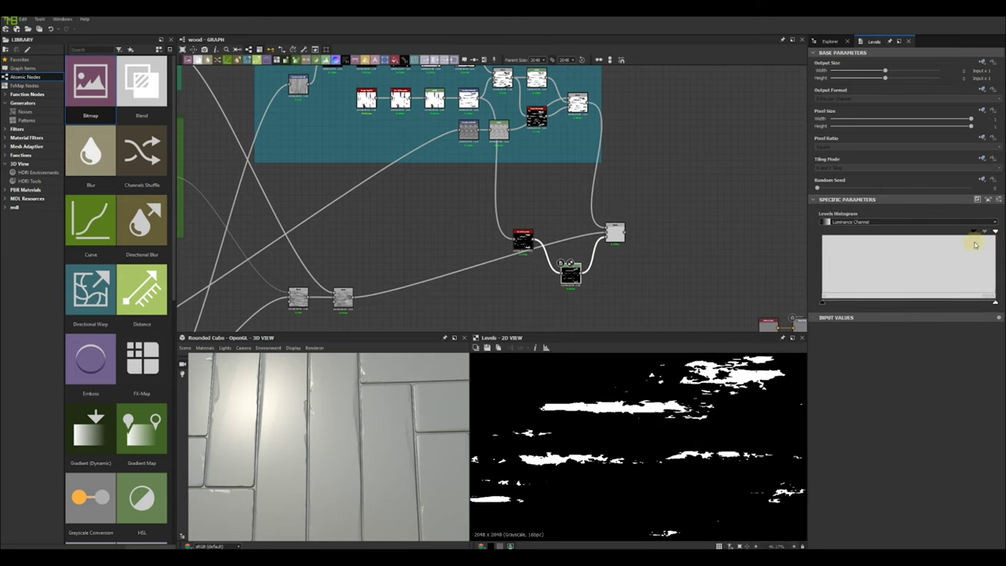
{"action": "double_click", "coordinate": [614, 231]}
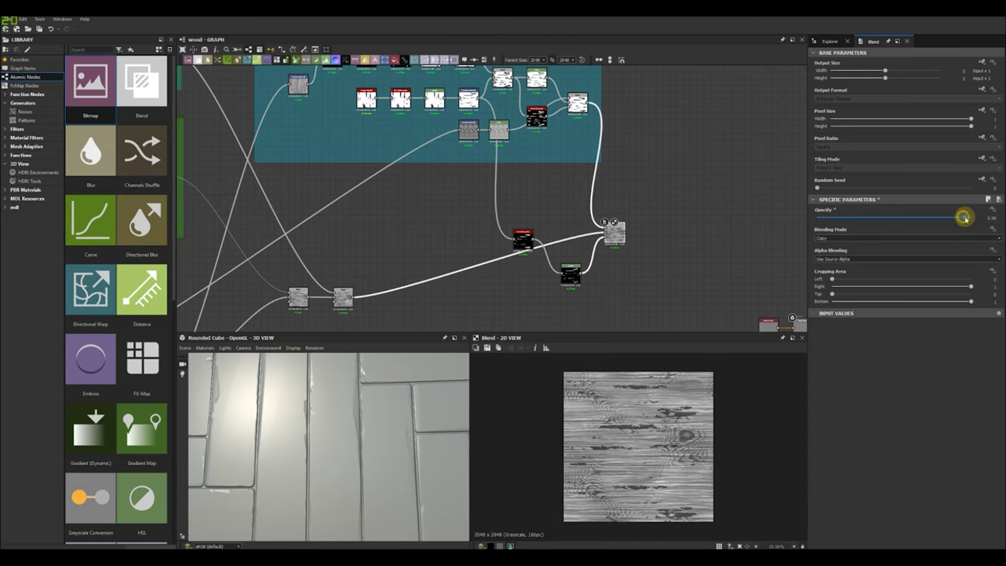
- Add a Transformation 2D after the cracks Blend and rotate the wood pattern 90 degrees clockwise
{"action": "left_click", "coordinate": [658, 260]}
{"action": "left_click", "coordinate": [613, 234]}
{"action": "key", "text": "space"}
{"action": "type", "text": "tr"}
{"action": "left_click", "coordinate": [646, 248]}
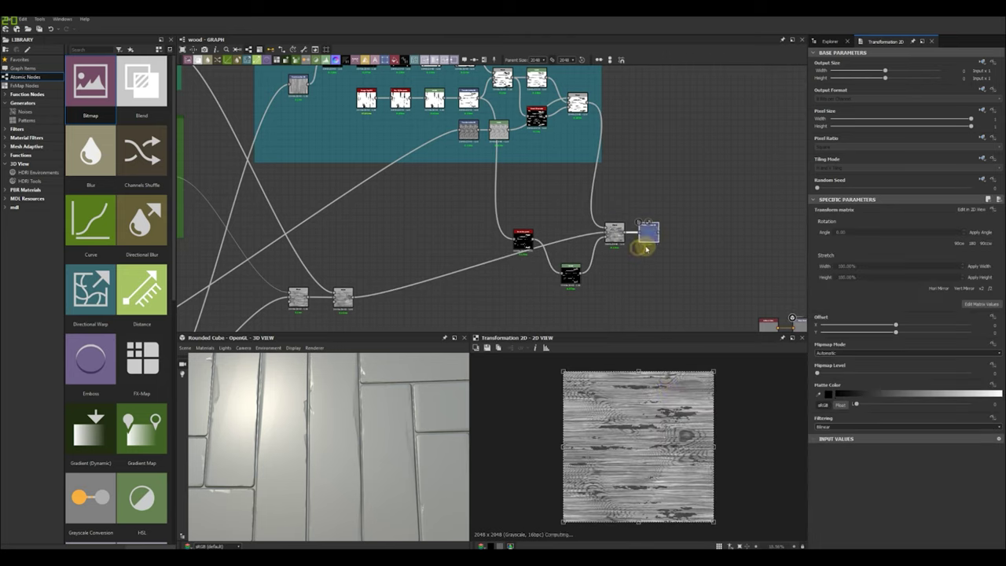
{"action": "left_click_drag", "start_coordinate": [729, 368], "coordinate": [745, 501]}
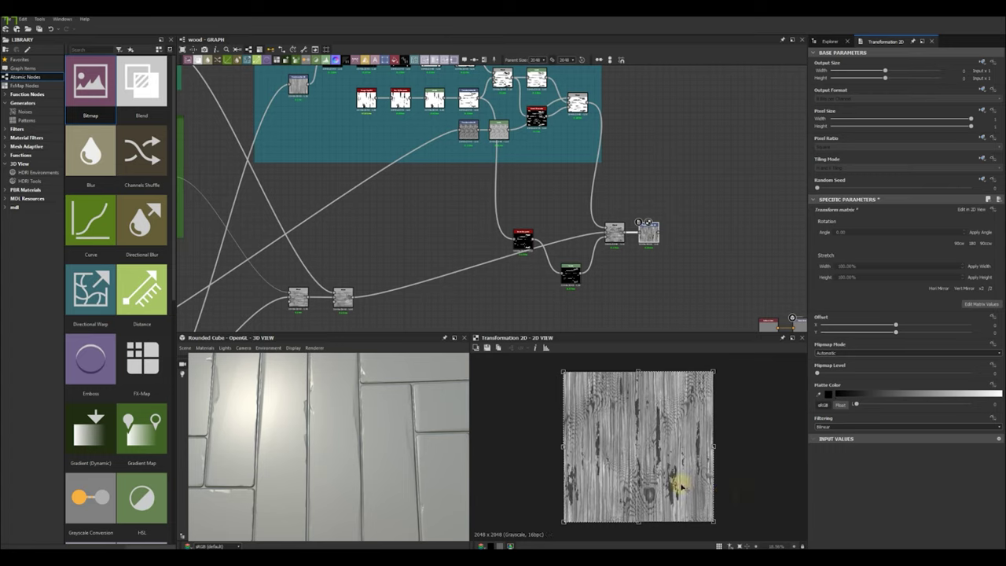
{"action": "scroll", "coordinate": [633, 449], "scroll_direction": "up", "scroll_amount": 5}
{"action": "scroll", "coordinate": [633, 449], "scroll_direction": "down", "scroll_amount": 6}
{"action": "scroll", "coordinate": [667, 228], "scroll_direction": "down", "scroll_amount": 1}
- Reposition the Transformation 2D below and add a Directional Warp fed by the cracks Blend
{"action": "middle_click_drag", "start_coordinate": [675, 242], "coordinate": [587, 212]}
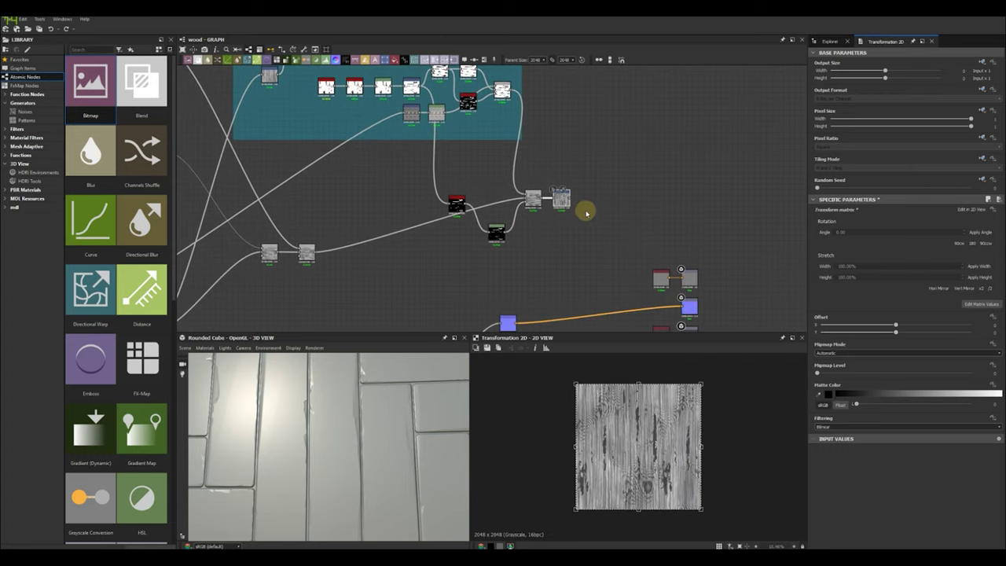
{"action": "left_click", "coordinate": [589, 231]}
{"action": "key", "text": "space"}
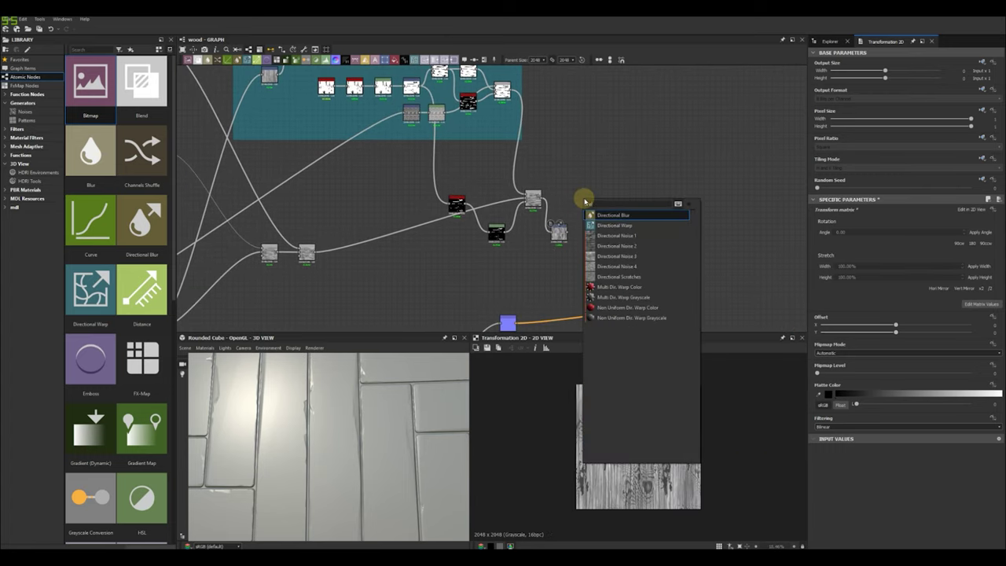
{"action": "left_click", "coordinate": [614, 225]}
{"action": "left_click_drag", "start_coordinate": [579, 204], "coordinate": [586, 204]}
- Move the Normal and output nodes farther from the pattern frames and shift the Planks frame toward them
{"action": "scroll", "coordinate": [560, 193], "scroll_direction": "down", "scroll_amount": 5}
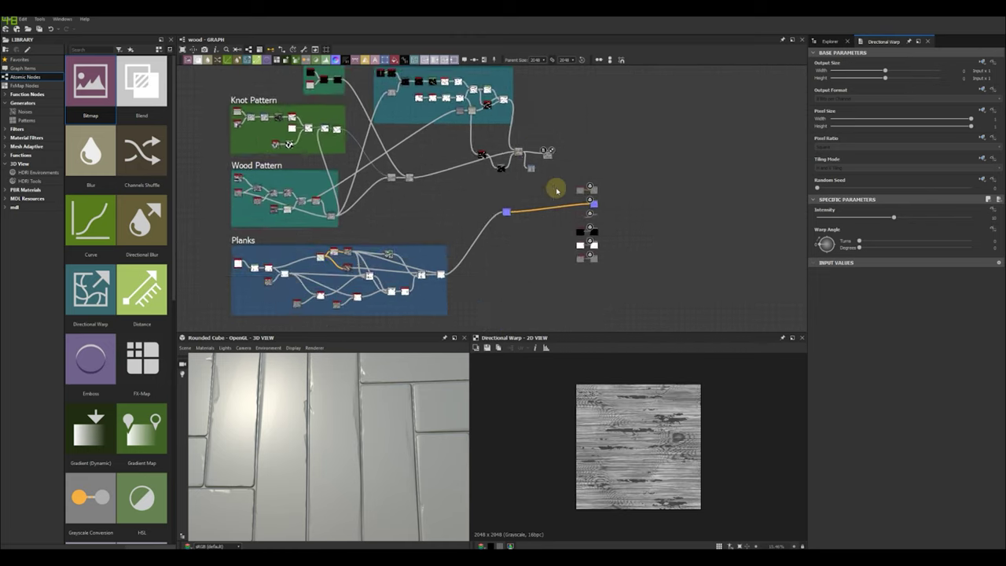
{"action": "left_click_drag", "start_coordinate": [619, 266], "coordinate": [508, 184]}
{"action": "left_click_drag", "start_coordinate": [583, 188], "coordinate": [730, 191]}
{"action": "left_click", "coordinate": [609, 190]}
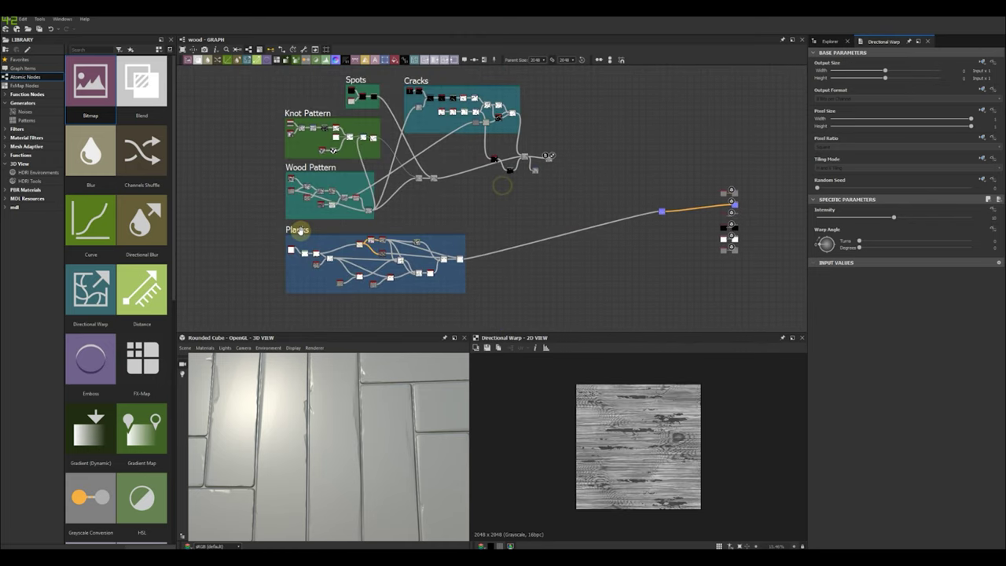
{"action": "left_click_drag", "start_coordinate": [300, 230], "coordinate": [373, 229]}
- Connect the upper Vector Warp Grayscale in the Planks frame to the Directional Warp's intensity input and preview the warp
{"action": "scroll", "coordinate": [489, 243], "scroll_direction": "up", "scroll_amount": 3}
{"action": "scroll", "coordinate": [393, 239], "scroll_direction": "down", "scroll_amount": 1}
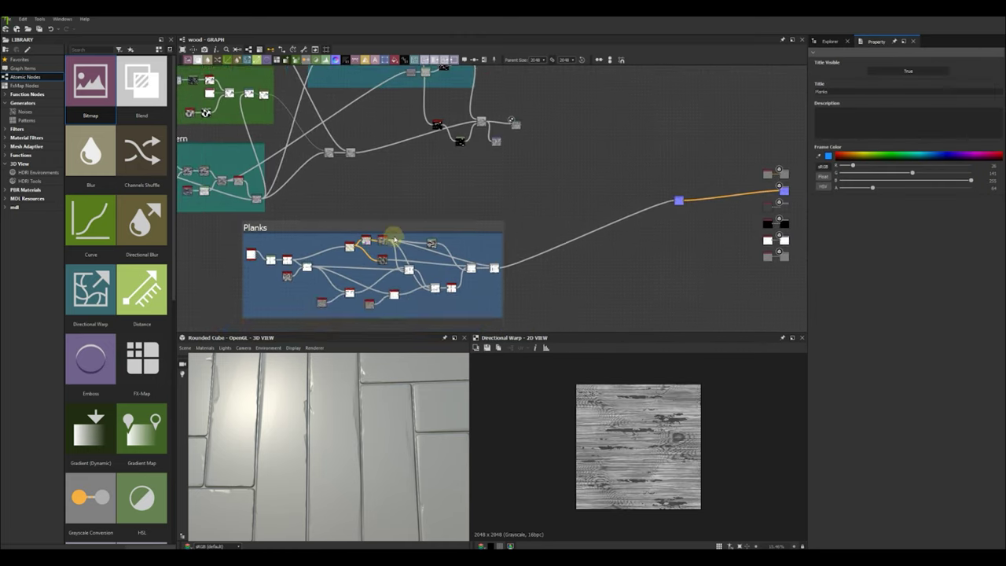
{"action": "scroll", "coordinate": [394, 239], "scroll_direction": "up", "scroll_amount": 1}
{"action": "double_click", "coordinate": [380, 242]}
{"action": "middle_click_drag", "start_coordinate": [476, 219], "coordinate": [440, 246]}
{"action": "double_click", "coordinate": [503, 129]}
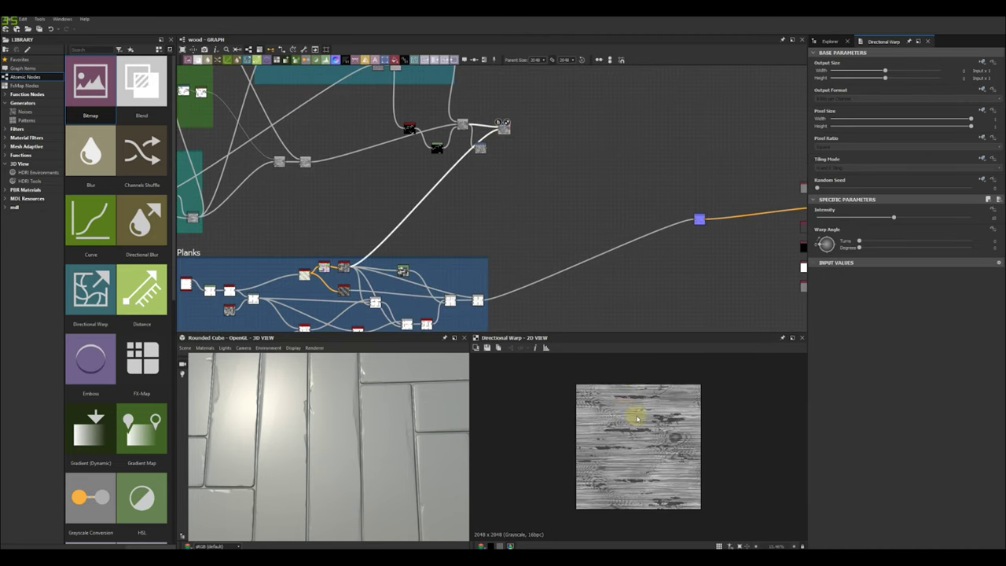
- Set the Directional Warp's intensity to 367.35 and its warp angle to 0.12 turns, and compare the result with the cracks Blend
{"action": "left_click_drag", "start_coordinate": [894, 219], "coordinate": [941, 221]}
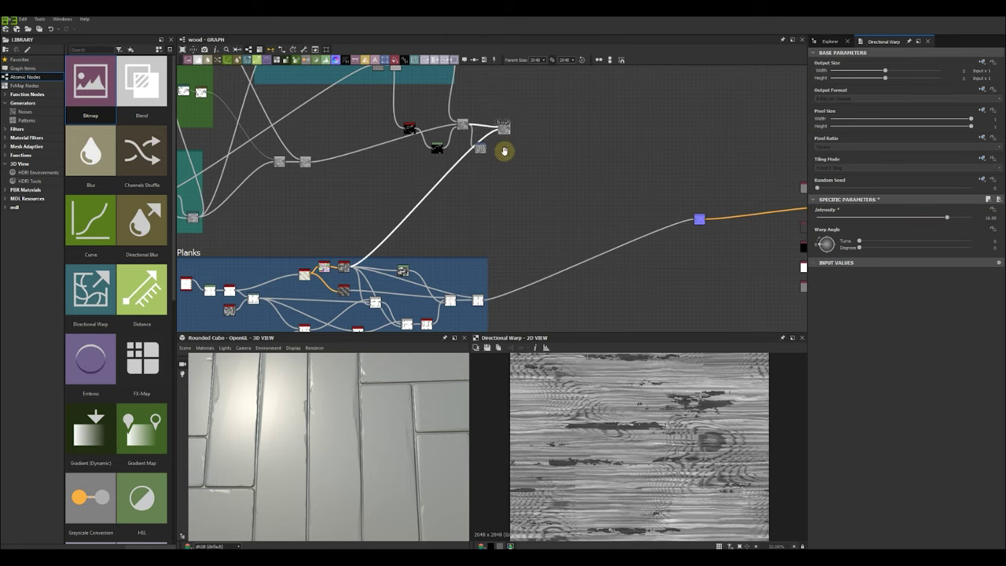
{"action": "scroll", "coordinate": [504, 151], "scroll_direction": "up", "scroll_amount": 3}
{"action": "type", "text": "500"}
{"action": "key", "text": "Return"}
{"action": "scroll", "coordinate": [660, 389], "scroll_direction": "up", "scroll_amount": 2}
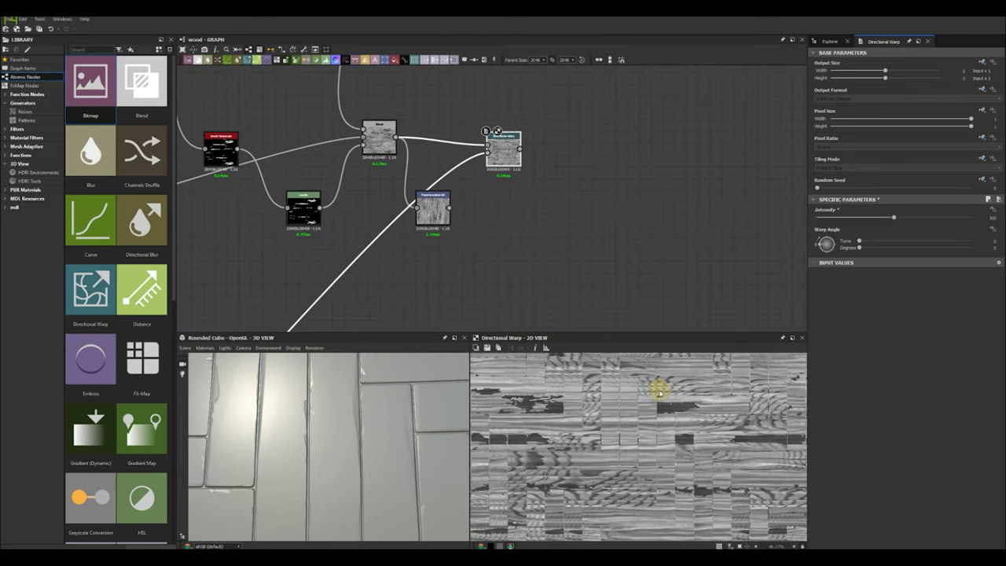
{"action": "middle_click_drag", "start_coordinate": [660, 388], "coordinate": [659, 412]}
{"action": "mouse_move", "coordinate": [893, 219]}
{"action": "left_mouse_down"}
{"action": "mouse_move", "coordinate": [972, 223]}
{"action": "mouse_move", "coordinate": [913, 219]}
{"action": "left_mouse_up"}
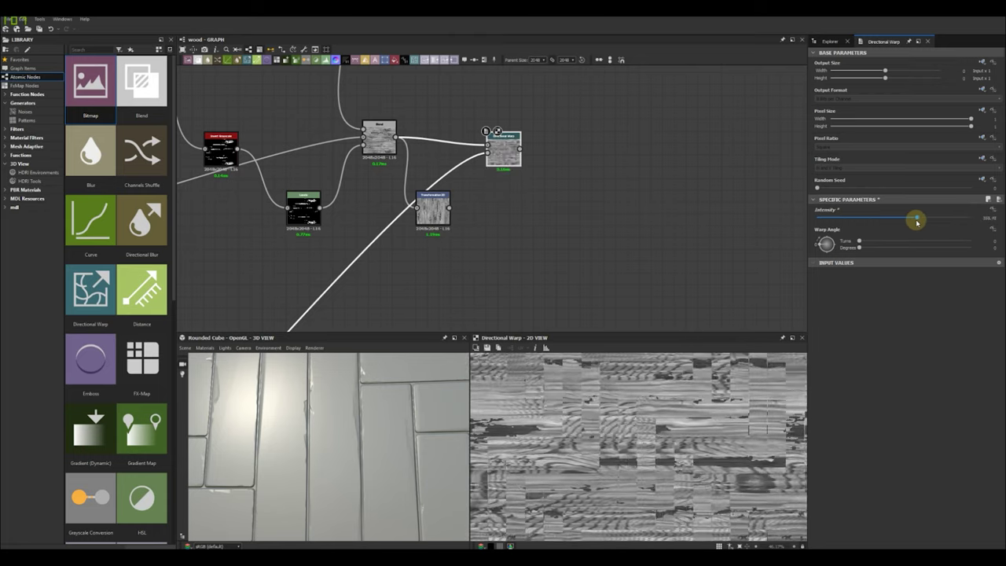
{"action": "left_click_drag", "start_coordinate": [860, 248], "coordinate": [879, 247]}
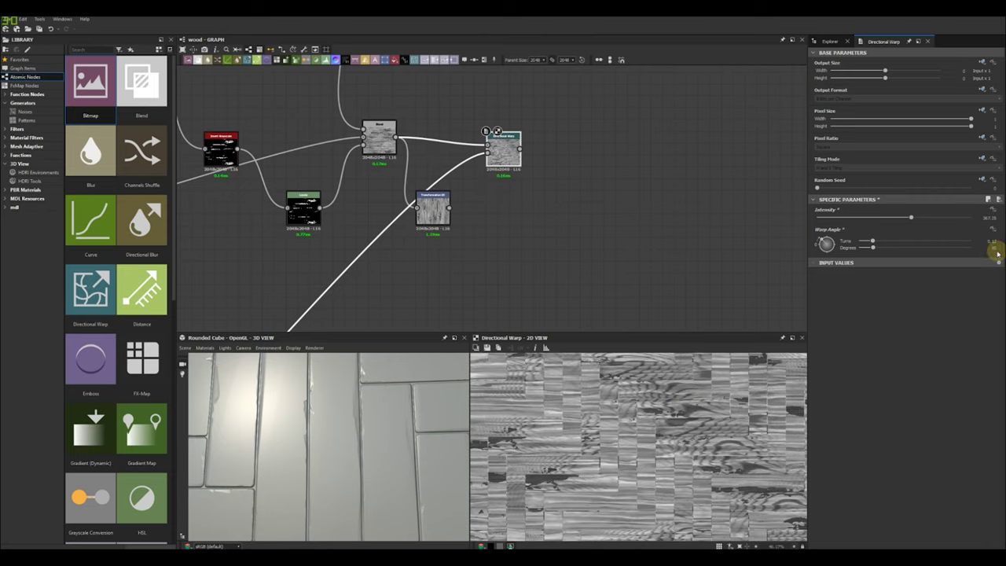
{"action": "left_click", "coordinate": [377, 143]}
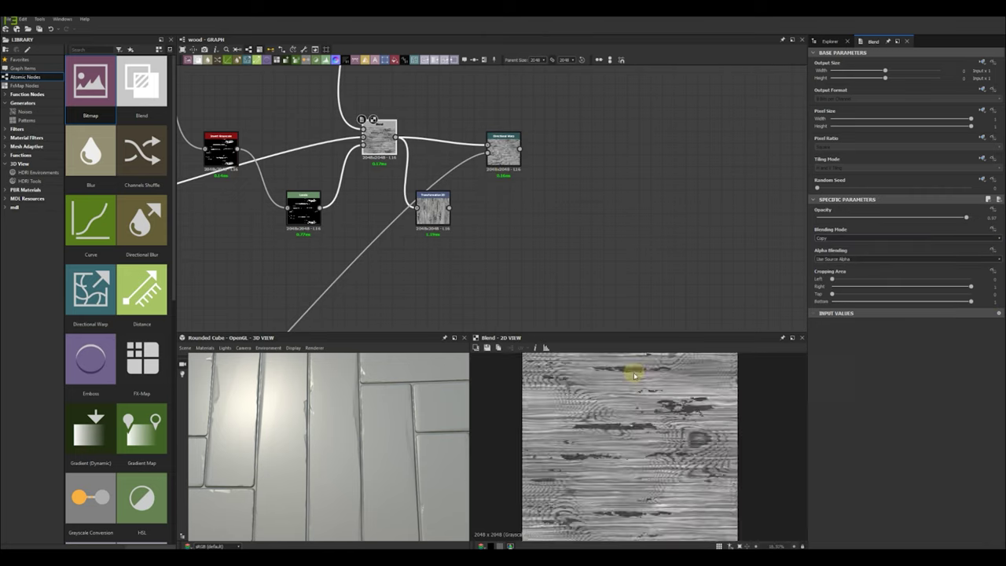
{"action": "left_click", "coordinate": [507, 149]}
{"action": "scroll", "coordinate": [653, 387], "scroll_direction": "up", "scroll_amount": 2}
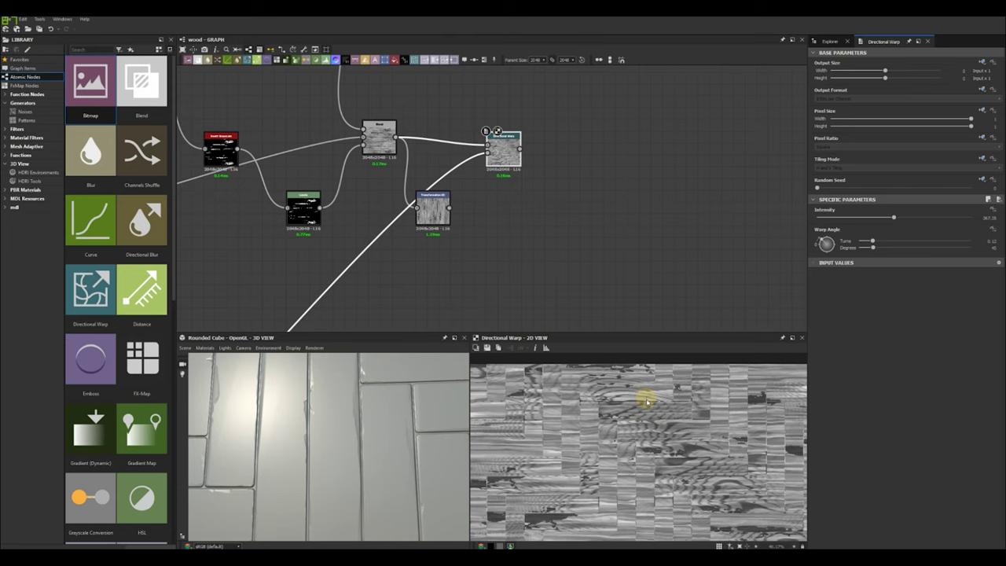
- Add a second Directional Warp after the Transformation 2D, driven by the upper Vector Warp Grayscale in the Planks frame, and preview it
{"action": "scroll", "coordinate": [505, 222], "scroll_direction": "down", "scroll_amount": 2}
{"action": "right_click", "coordinate": [512, 228]}
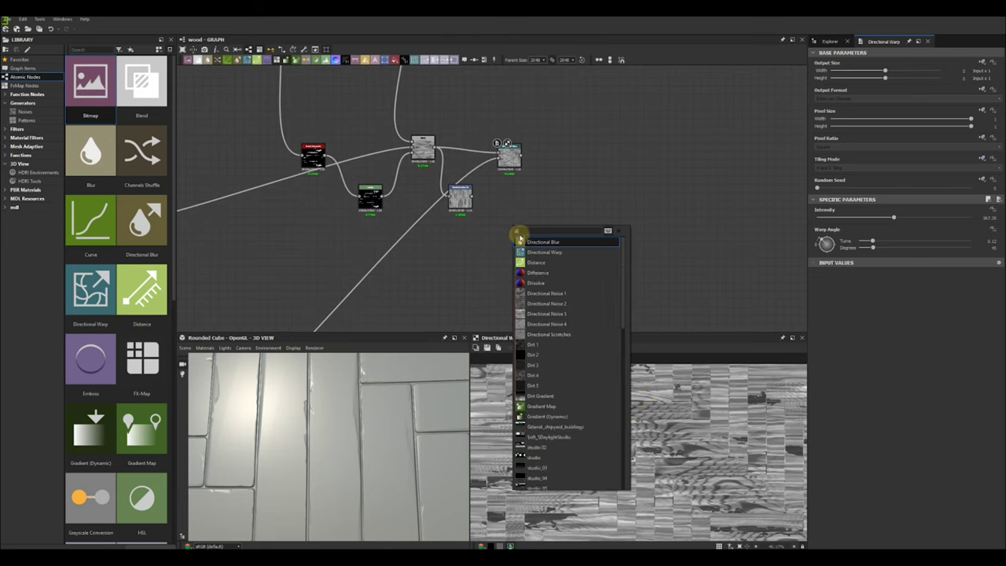
{"action": "left_click", "coordinate": [519, 232]}
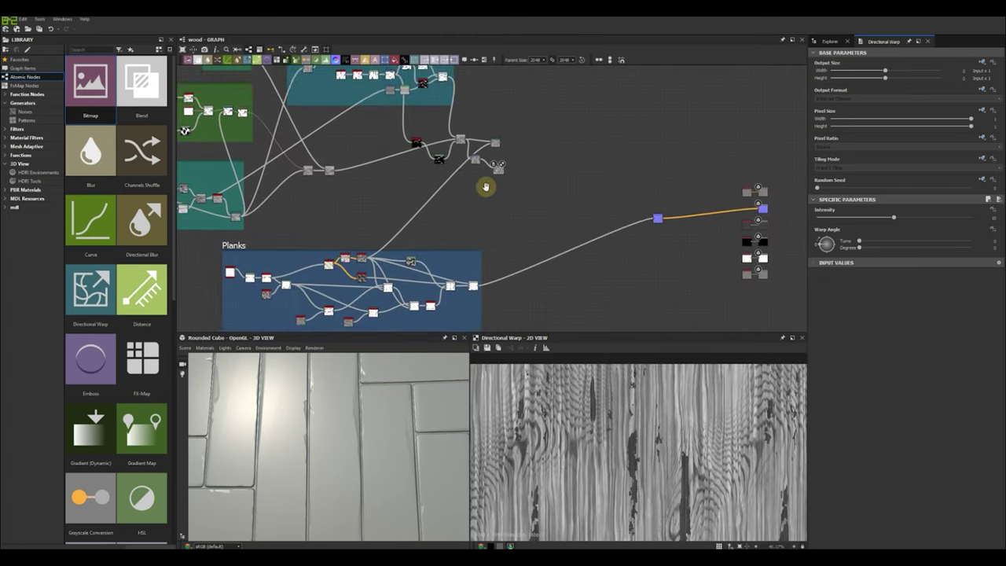
{"action": "scroll", "coordinate": [417, 250], "scroll_direction": "up", "scroll_amount": 2}
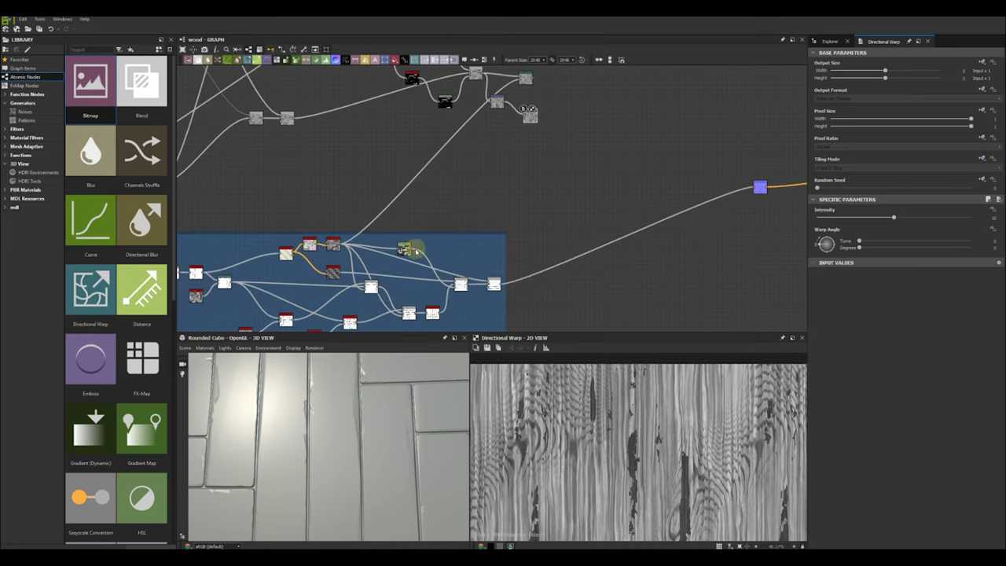
{"action": "left_click_drag", "start_coordinate": [450, 189], "coordinate": [526, 117]}
{"action": "scroll", "coordinate": [676, 464], "scroll_direction": "down", "scroll_amount": 3}
{"action": "scroll", "coordinate": [676, 464], "scroll_direction": "up", "scroll_amount": 1}
{"action": "middle_click_drag", "start_coordinate": [529, 85], "coordinate": [524, 121]}
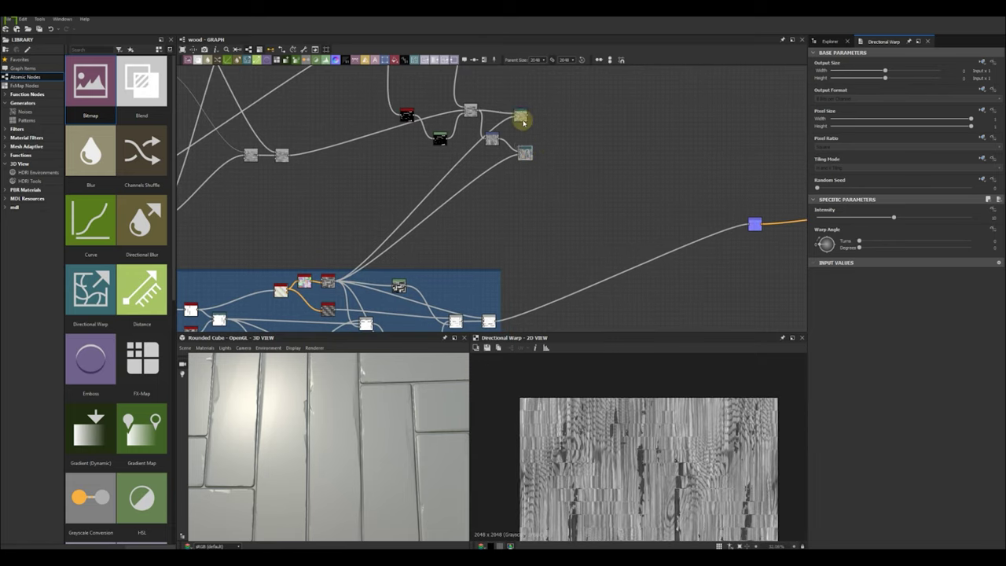
{"action": "double_click", "coordinate": [524, 121]}
{"action": "left_click_drag", "start_coordinate": [528, 154], "coordinate": [518, 157]}
{"action": "key", "text": "f"}
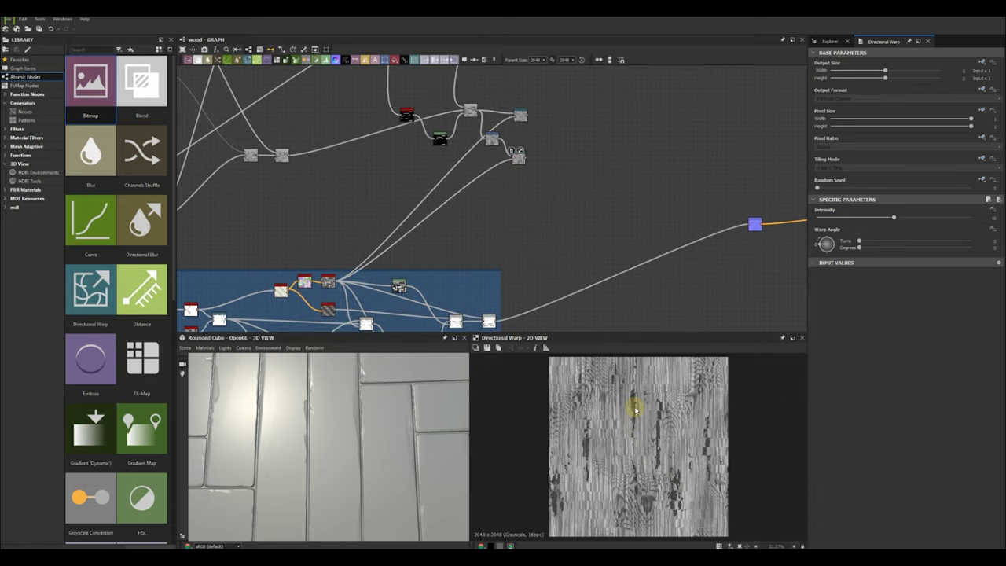
- Set the second Directional Warp's warp angle to 25 degrees and match its intensity to the first warp's 367.35
{"action": "middle_click_drag", "start_coordinate": [556, 168], "coordinate": [562, 181]}
{"action": "scroll", "coordinate": [562, 181], "scroll_direction": "up", "scroll_amount": 1}
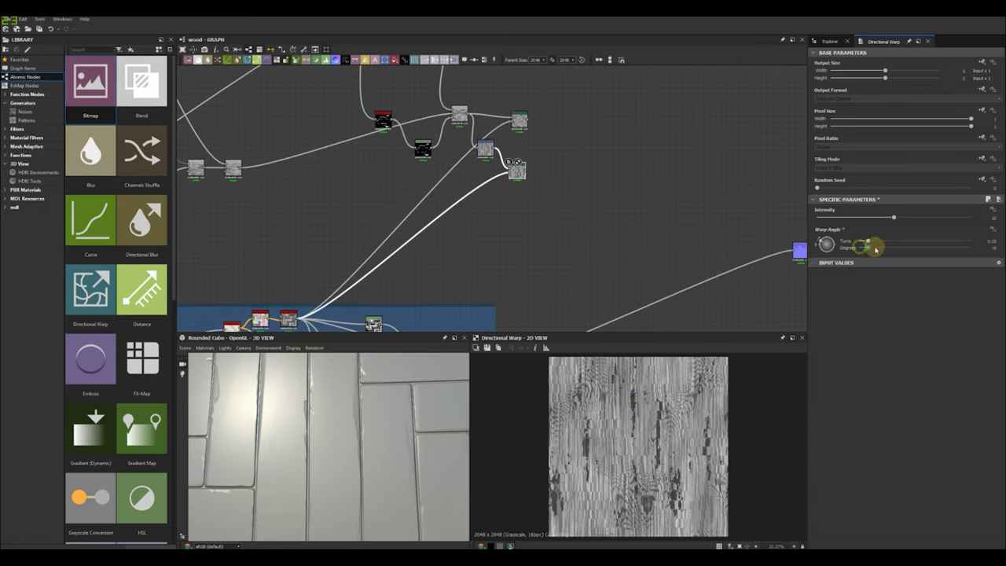
{"action": "mouse_move", "coordinate": [876, 249]}
{"action": "left_mouse_down"}
{"action": "mouse_move", "coordinate": [884, 238]}
{"action": "mouse_move", "coordinate": [866, 243]}
{"action": "left_mouse_up"}
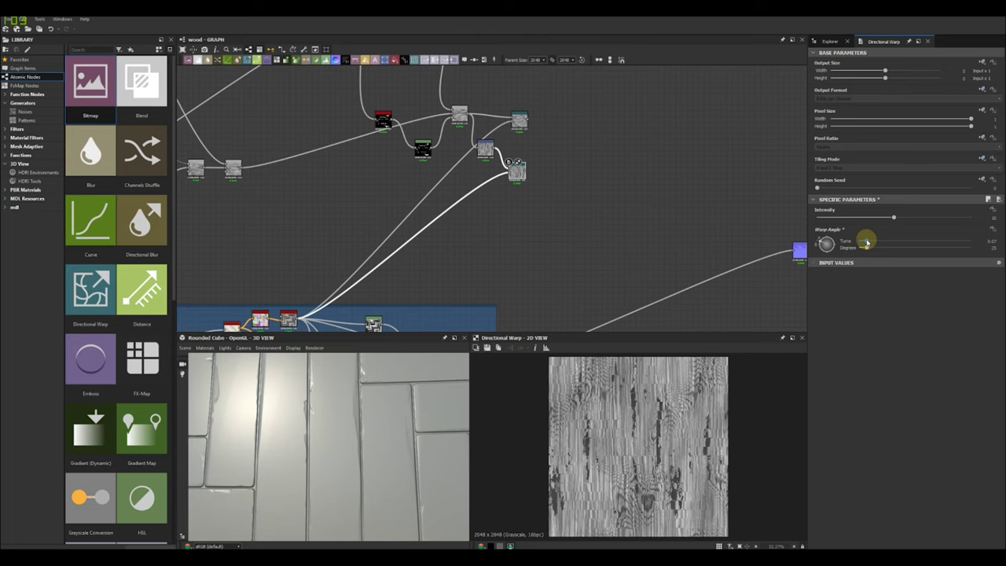
{"action": "double_click", "coordinate": [519, 119]}
{"action": "double_click", "coordinate": [515, 165]}
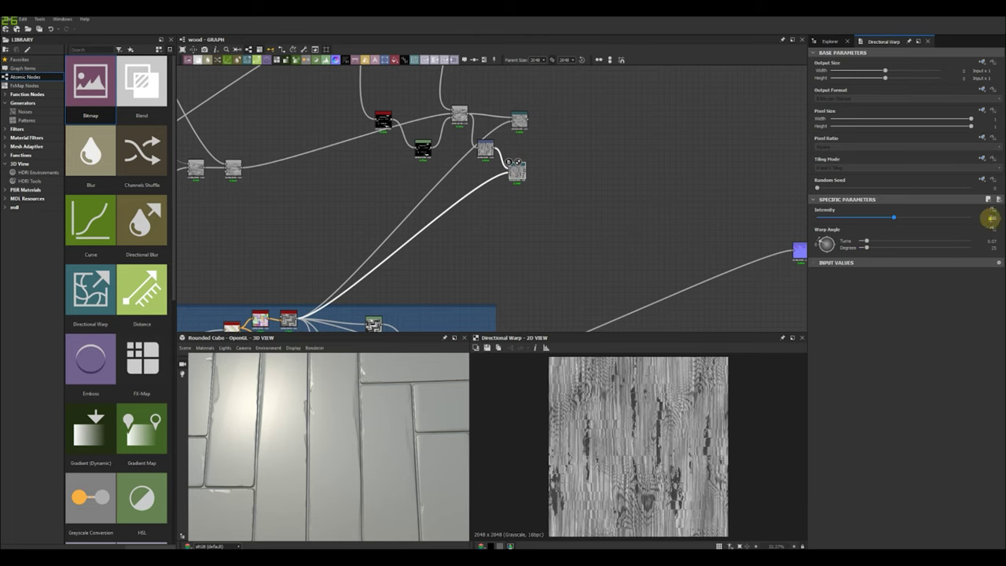
{"action": "type", "text": "300"}
{"action": "key", "text": "Return"}
{"action": "scroll", "coordinate": [631, 404], "scroll_direction": "up", "scroll_amount": 3}
{"action": "left_click", "coordinate": [568, 218]}
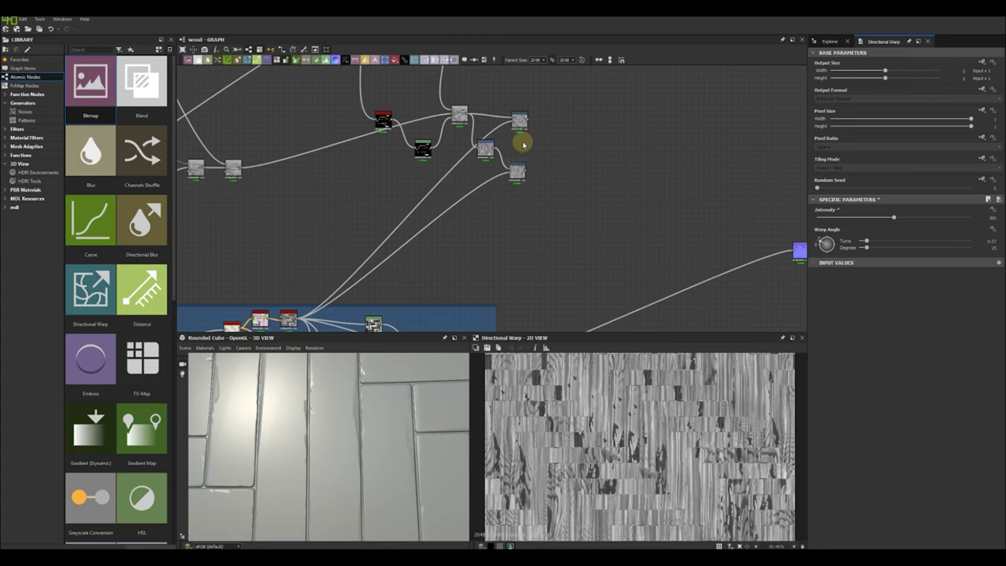
{"action": "left_click_drag", "start_coordinate": [894, 218], "coordinate": [911, 218]}
- Add a Blend node beside the two Directional Warps and connect the first warp as its foreground
{"action": "key", "text": "space"}
{"action": "type", "text": "blend"}
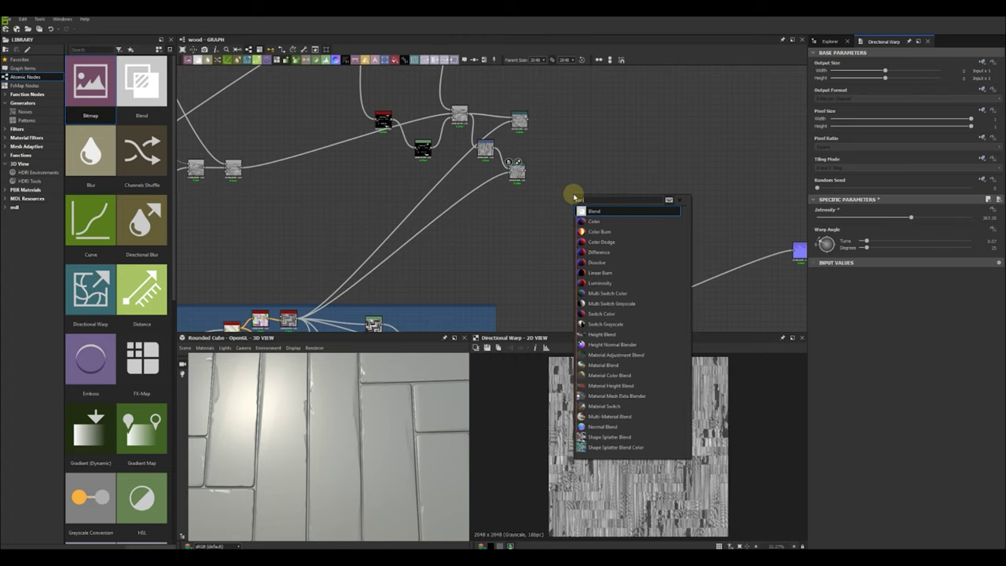
{"action": "left_click", "coordinate": [591, 210]}
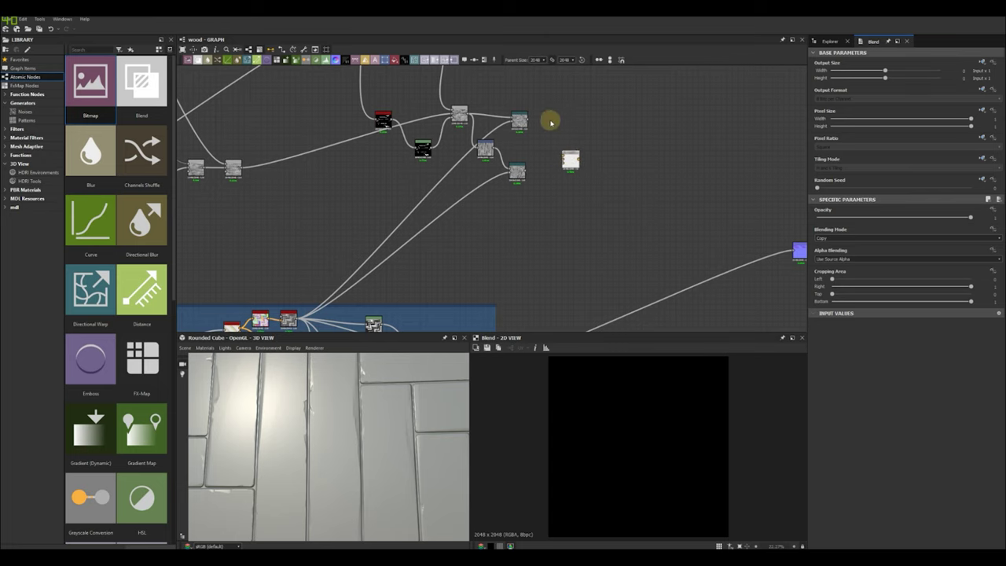
{"action": "left_click_drag", "start_coordinate": [551, 140], "coordinate": [563, 156]}
- Preview the Weave Generator's height and mask outputs in the Planks frame
{"action": "scroll", "coordinate": [275, 298], "scroll_direction": "down", "scroll_amount": 1}
{"action": "middle_click_drag", "start_coordinate": [275, 297], "coordinate": [363, 243]}
{"action": "double_click", "coordinate": [189, 282]}
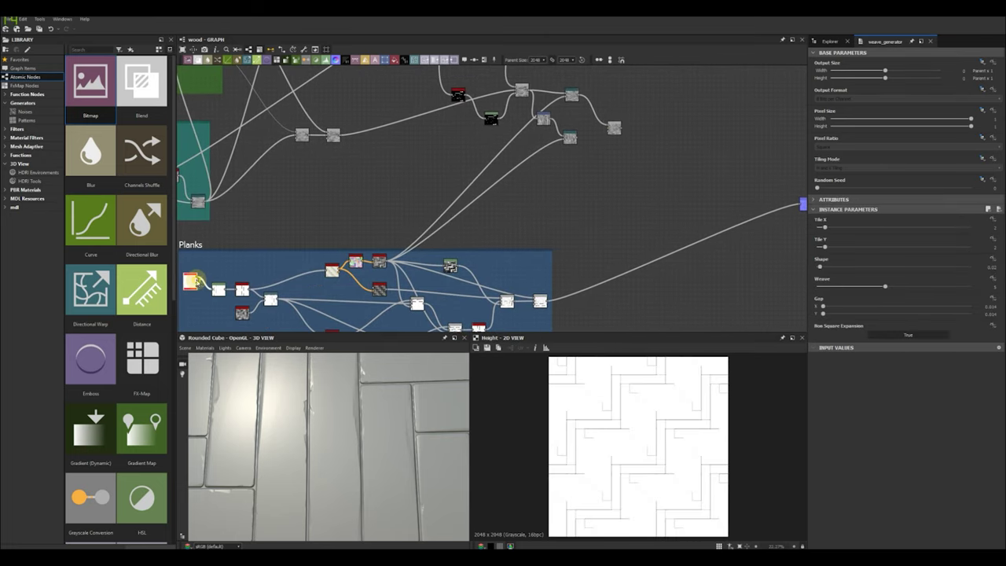
{"action": "left_click", "coordinate": [202, 283]}
{"action": "scroll", "coordinate": [204, 285], "scroll_direction": "up", "scroll_amount": 5}
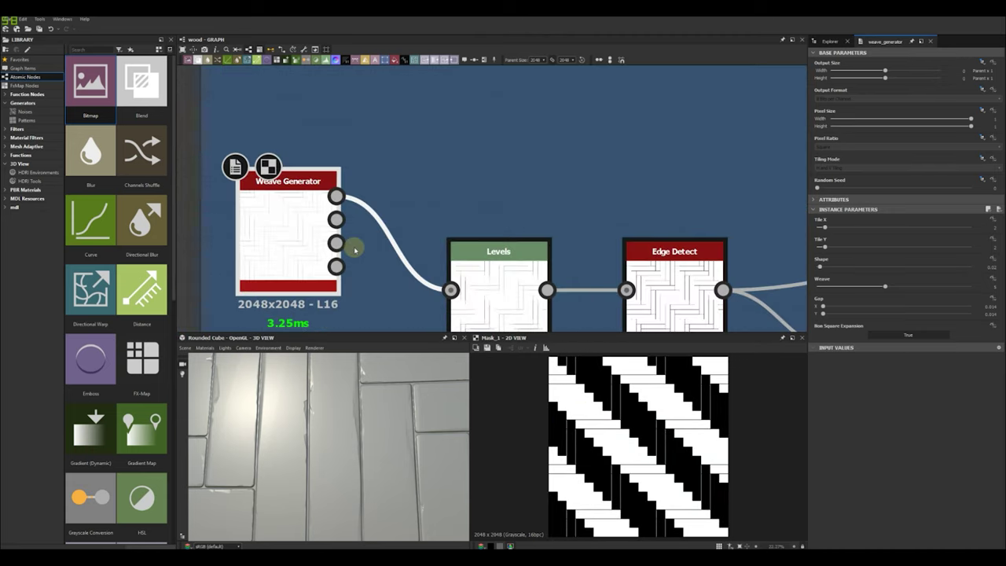
{"action": "left_click", "coordinate": [336, 265]}
{"action": "left_click", "coordinate": [336, 243]}
- Connect the Weave Generator's Mask_1 output to the new Blend's opacity input and inspect the masked planks
{"action": "scroll", "coordinate": [339, 252], "scroll_direction": "down", "scroll_amount": 5}
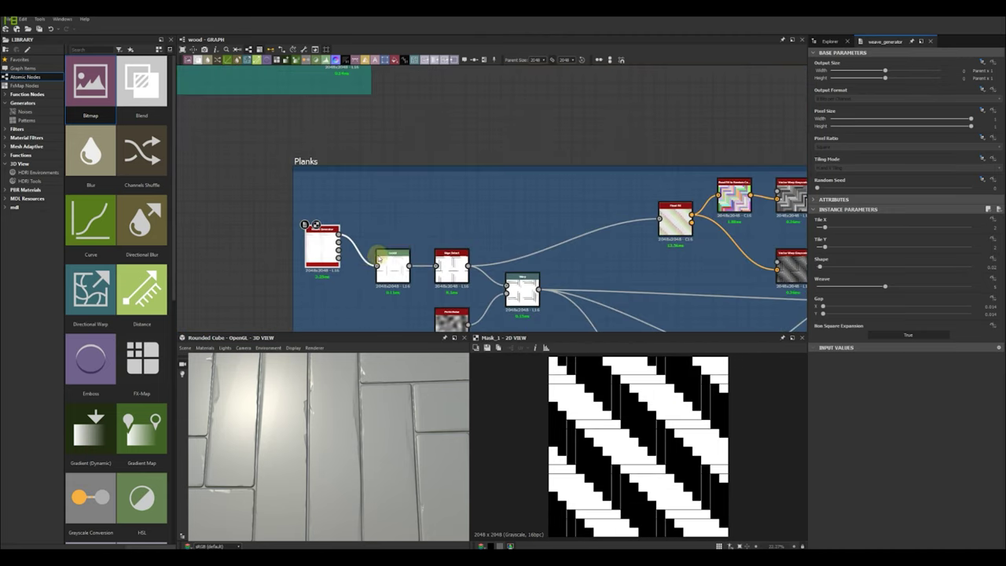
{"action": "scroll", "coordinate": [401, 250], "scroll_direction": "down", "scroll_amount": 2}
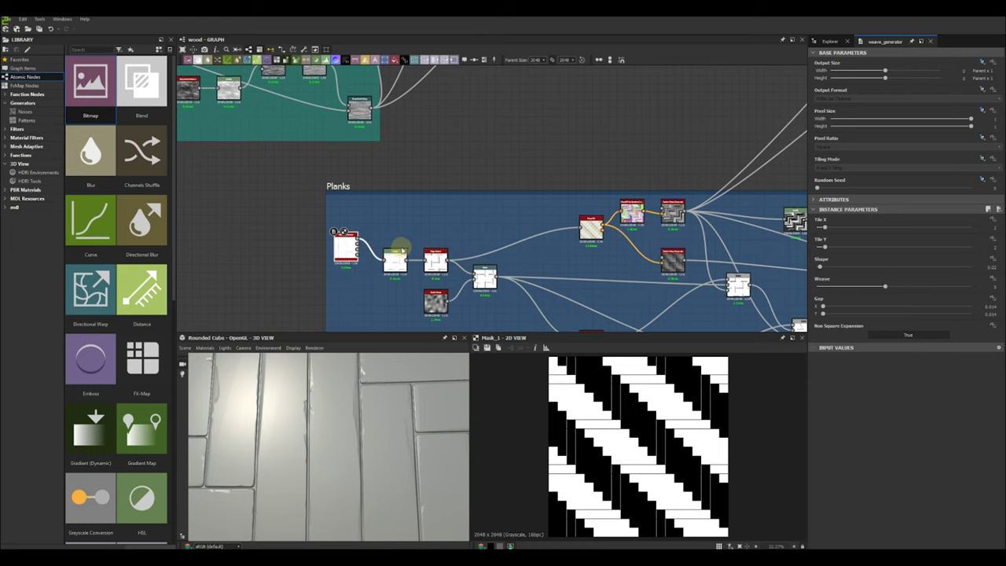
{"action": "middle_click_drag", "start_coordinate": [401, 250], "coordinate": [283, 273]}
{"action": "scroll", "coordinate": [248, 273], "scroll_direction": "down", "scroll_amount": 3}
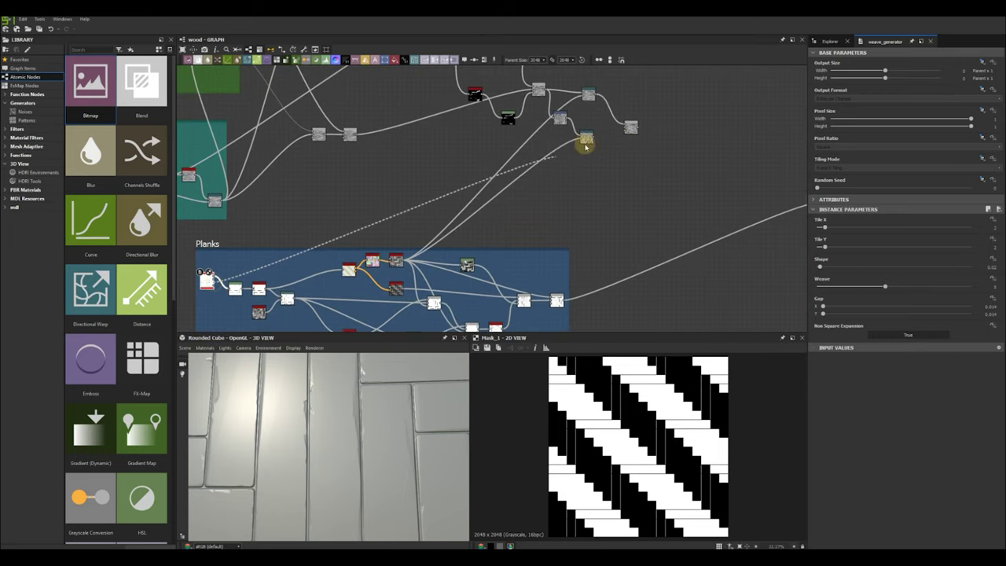
{"action": "double_click", "coordinate": [630, 129]}
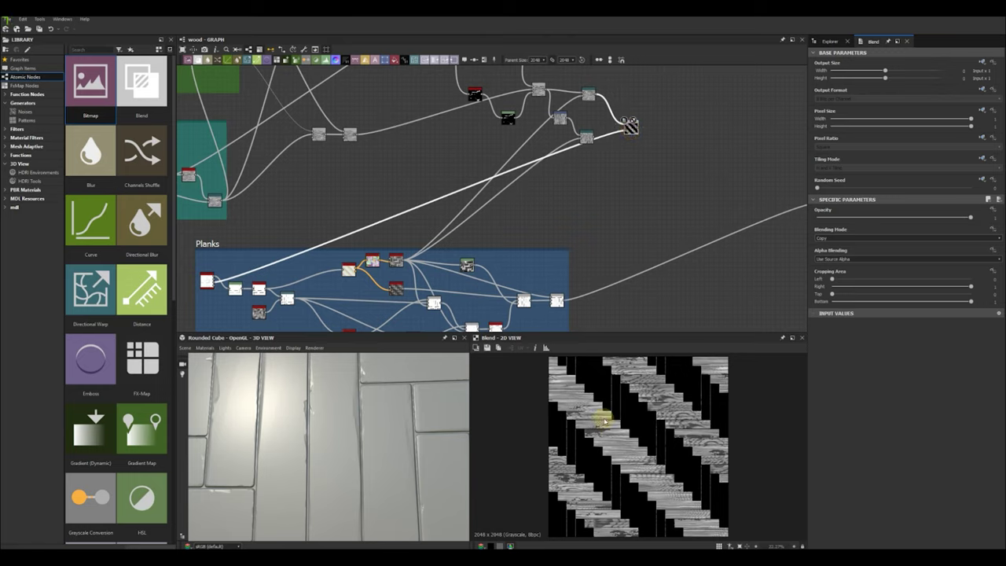
{"action": "scroll", "coordinate": [618, 419], "scroll_direction": "up", "scroll_amount": 10}
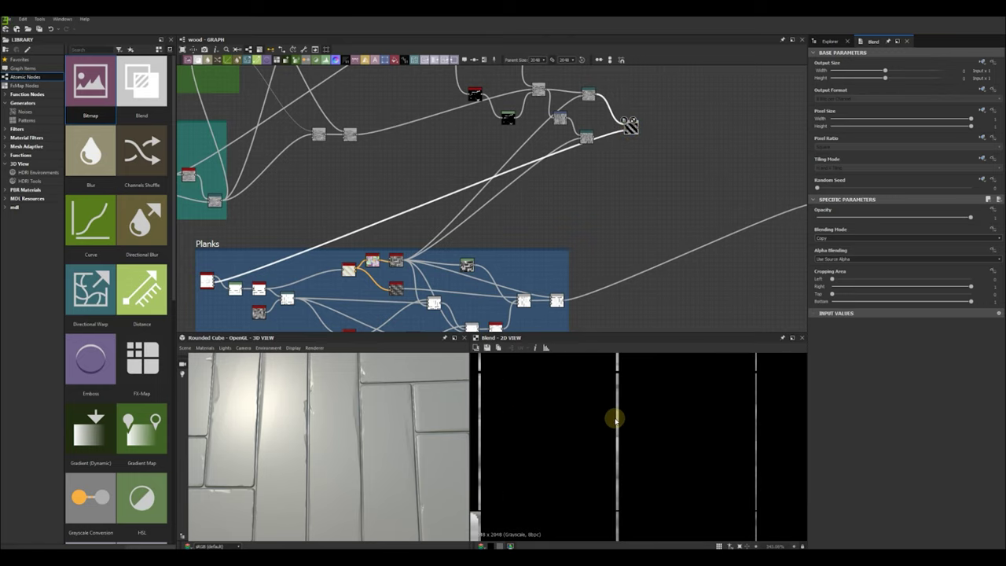
{"action": "scroll", "coordinate": [621, 422], "scroll_direction": "down", "scroll_amount": 10}
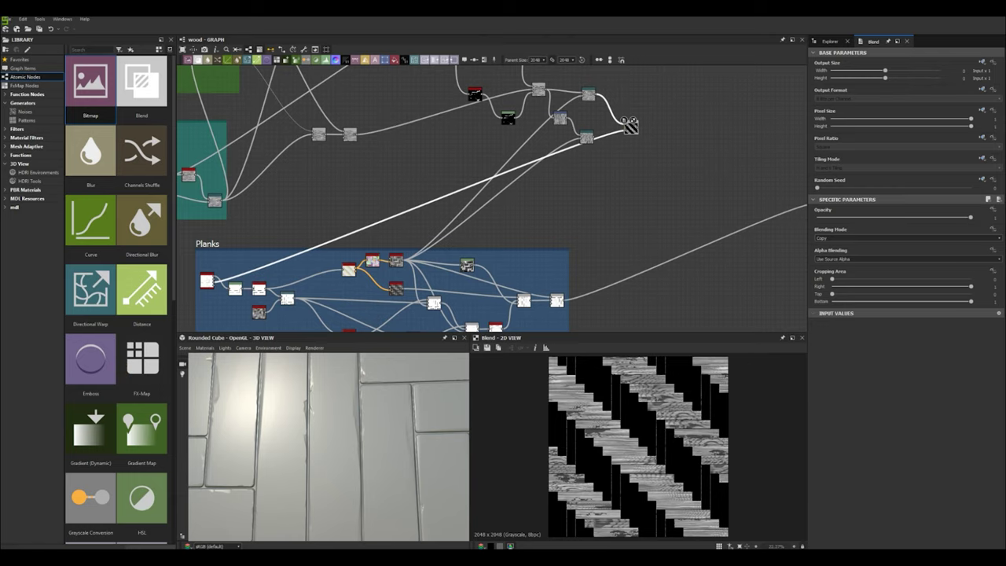
- Duplicate the masked Blend, place the copy below it, and feed it with the second Directional Warp
{"action": "middle_click_drag", "start_coordinate": [601, 158], "coordinate": [580, 192]}
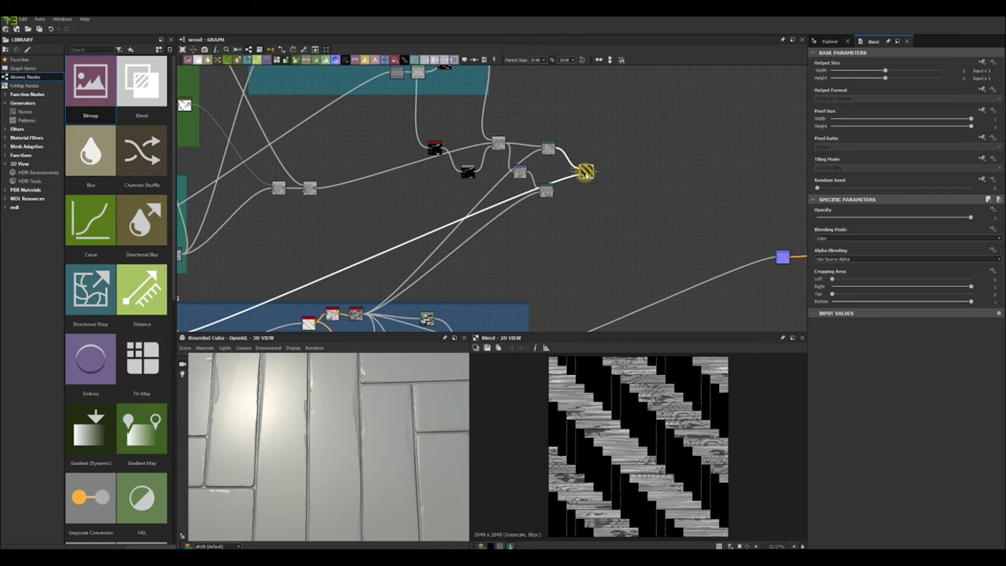
{"action": "key", "text": "ctrl+d"}
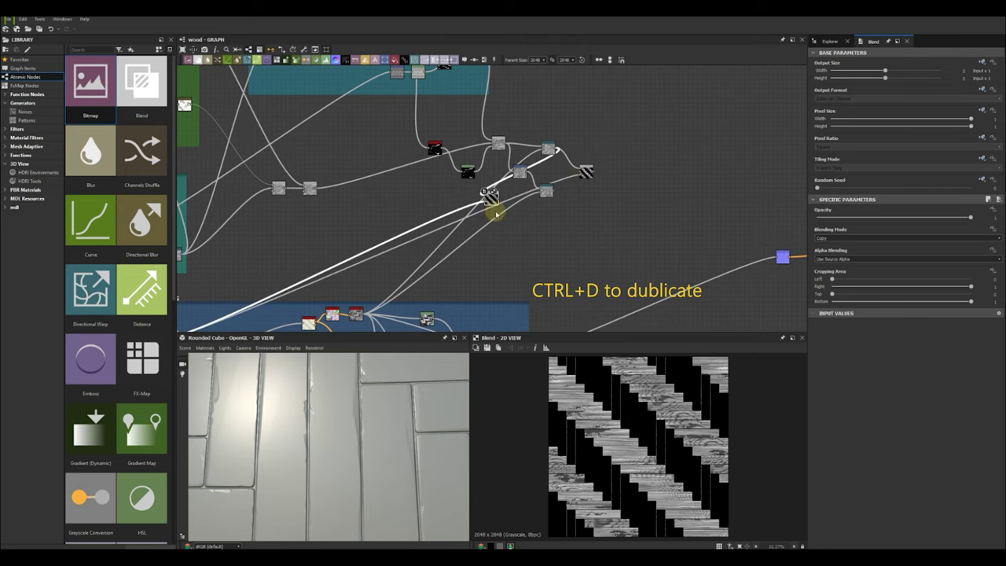
{"action": "left_click", "coordinate": [582, 213]}
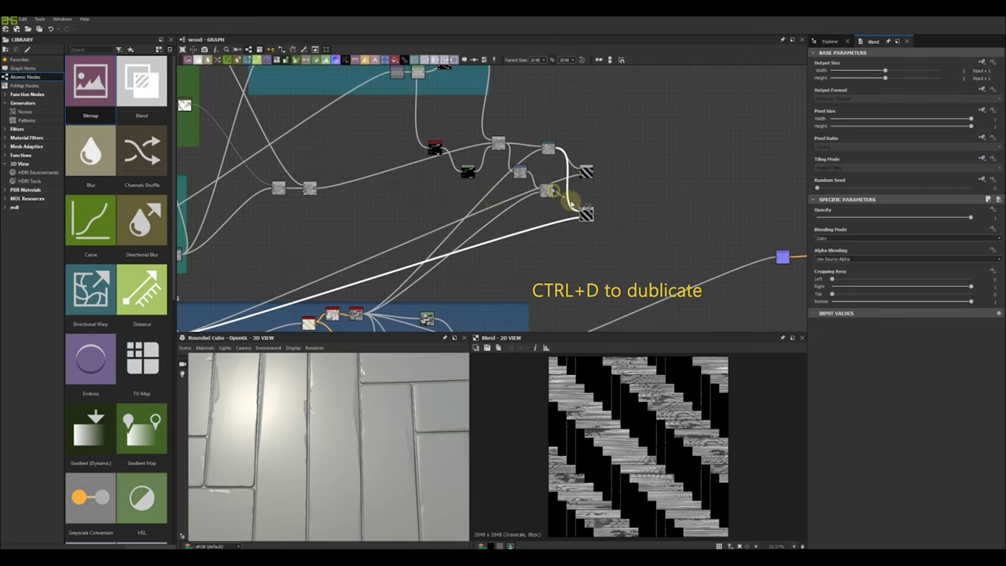
{"action": "left_click_drag", "start_coordinate": [582, 212], "coordinate": [582, 211]}
- Connect the Weave Generator's other mask output to the duplicated Blend's opacity and compare both masked Blends
{"action": "scroll", "coordinate": [493, 250], "scroll_direction": "down", "scroll_amount": 3}
{"action": "middle_click_drag", "start_coordinate": [386, 291], "coordinate": [423, 226]}
{"action": "scroll", "coordinate": [423, 226], "scroll_direction": "up", "scroll_amount": 2}
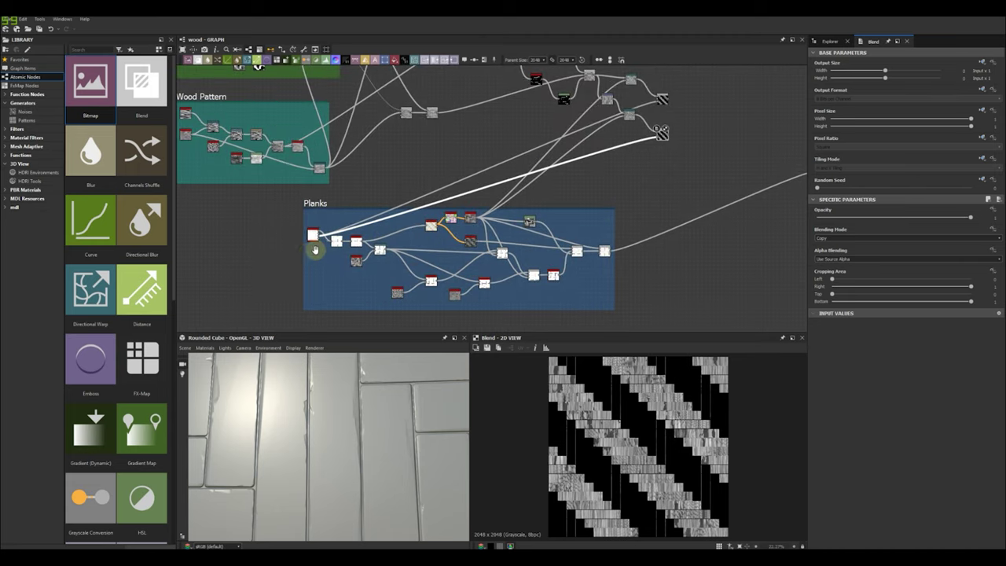
{"action": "middle_click_drag", "start_coordinate": [315, 247], "coordinate": [285, 258]}
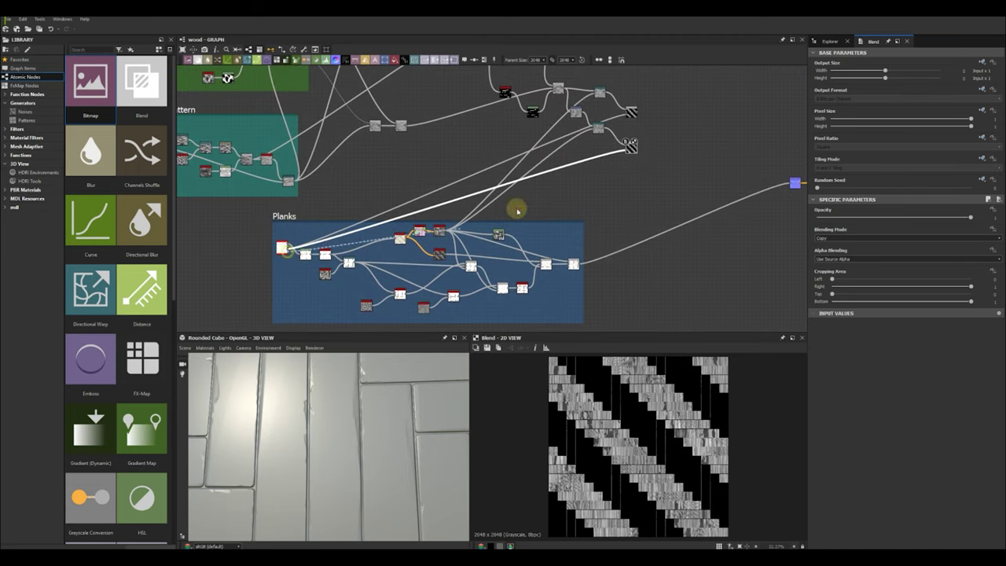
{"action": "left_click_drag", "start_coordinate": [627, 151], "coordinate": [631, 152]}
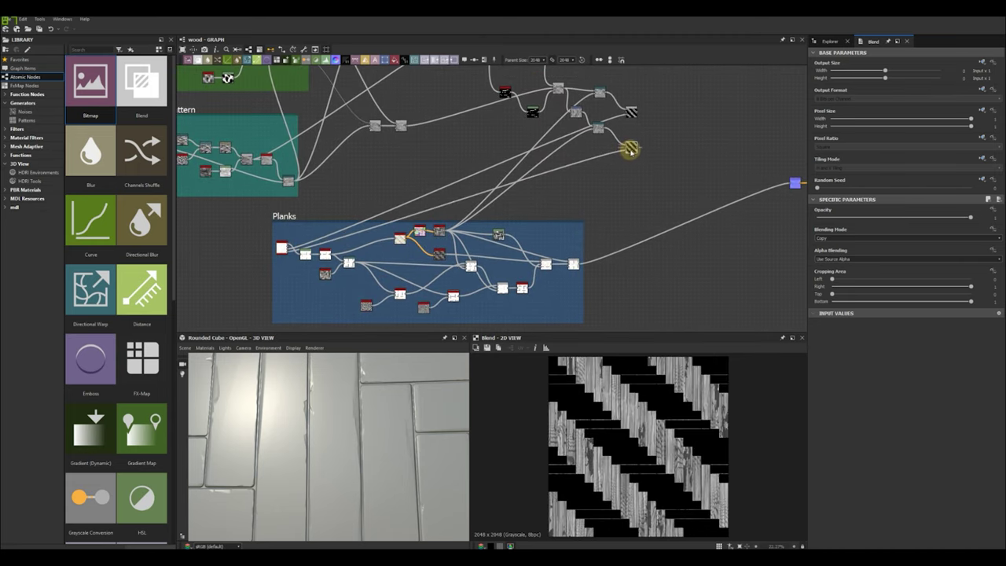
{"action": "middle_click_drag", "start_coordinate": [631, 152], "coordinate": [593, 199]}
{"action": "double_click", "coordinate": [592, 160]}
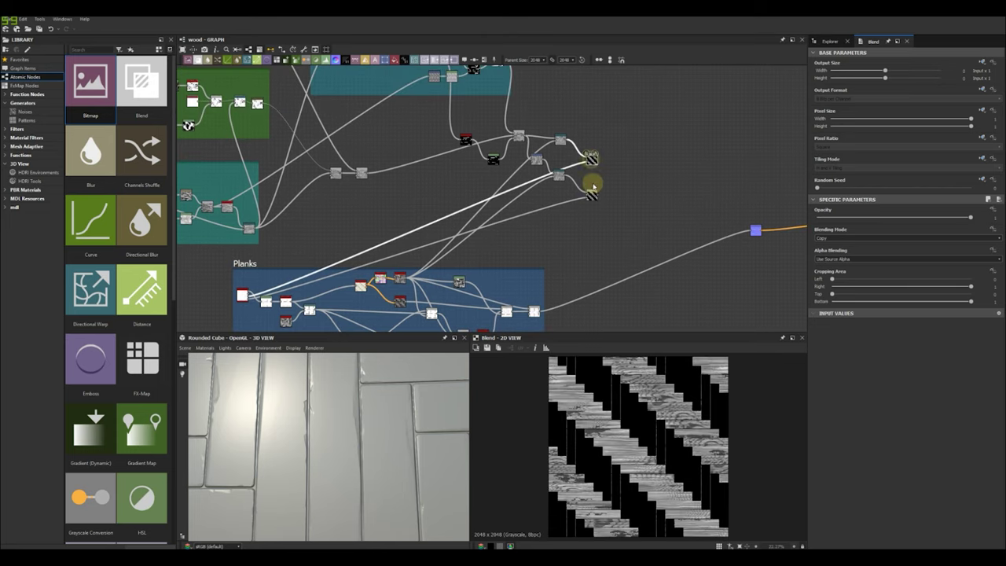
{"action": "double_click", "coordinate": [594, 196]}
- Add a Blend node combining the two masked Blends and set its blending mode to Add (Linear Dodge)
{"action": "key", "text": "space"}
{"action": "left_click", "coordinate": [638, 203]}
{"action": "scroll", "coordinate": [652, 166], "scroll_direction": "up", "scroll_amount": 4}
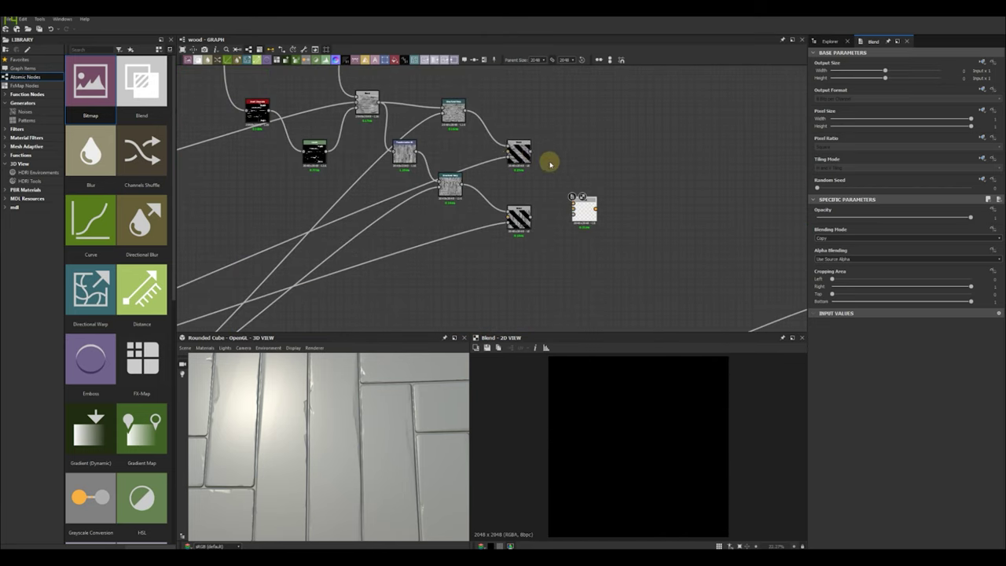
{"action": "left_click", "coordinate": [851, 236]}
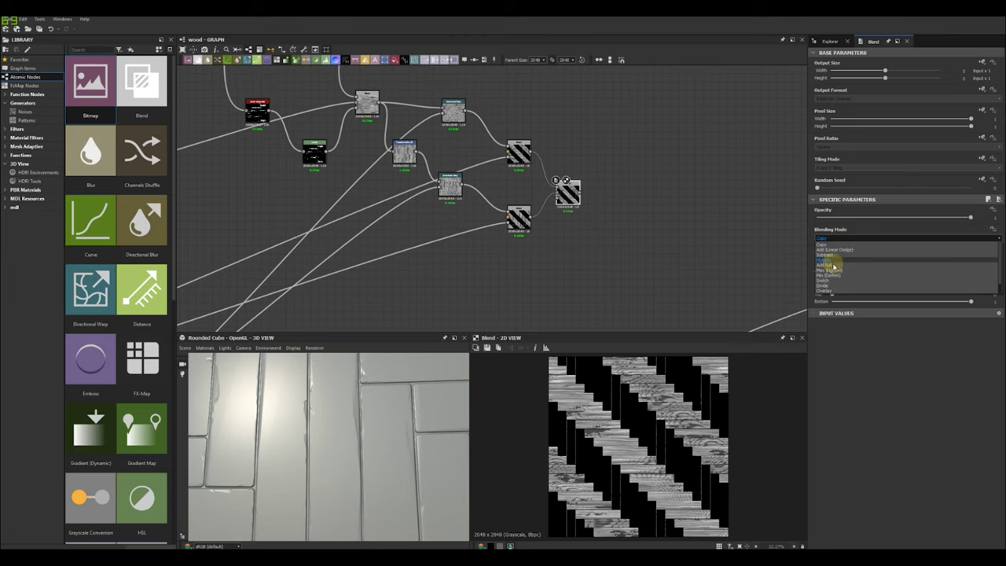
{"action": "left_click", "coordinate": [832, 268]}
{"action": "left_click", "coordinate": [835, 238]}
{"action": "left_click", "coordinate": [826, 252]}
{"action": "scroll", "coordinate": [624, 418], "scroll_direction": "up", "scroll_amount": 3}
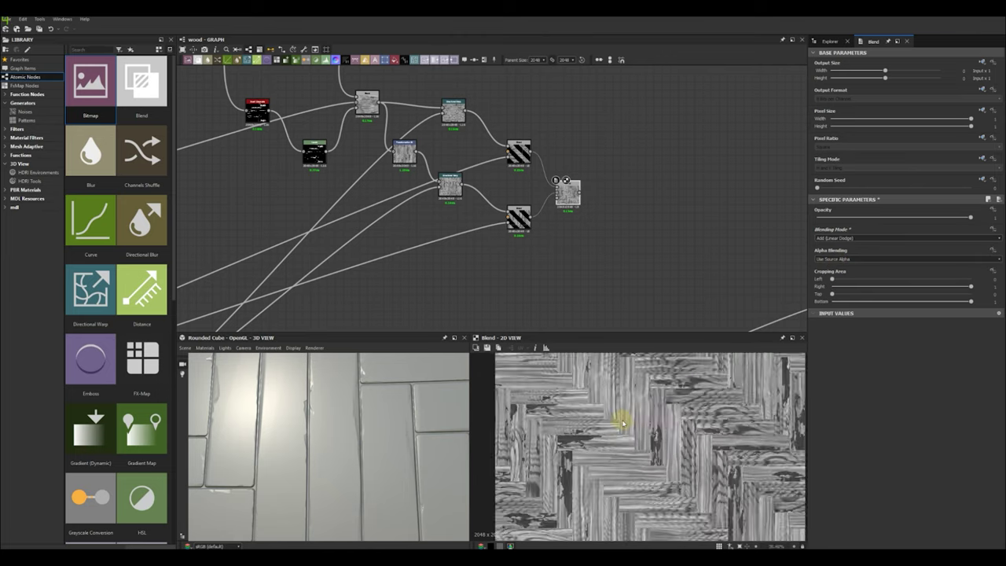
- Examine the combined herringbone planks and compare them with the upstream wood grain Blend and the Wood Pattern group's Directional Warp
{"action": "scroll", "coordinate": [606, 413], "scroll_direction": "down", "scroll_amount": 3}
{"action": "scroll", "coordinate": [593, 255], "scroll_direction": "down", "scroll_amount": 2}
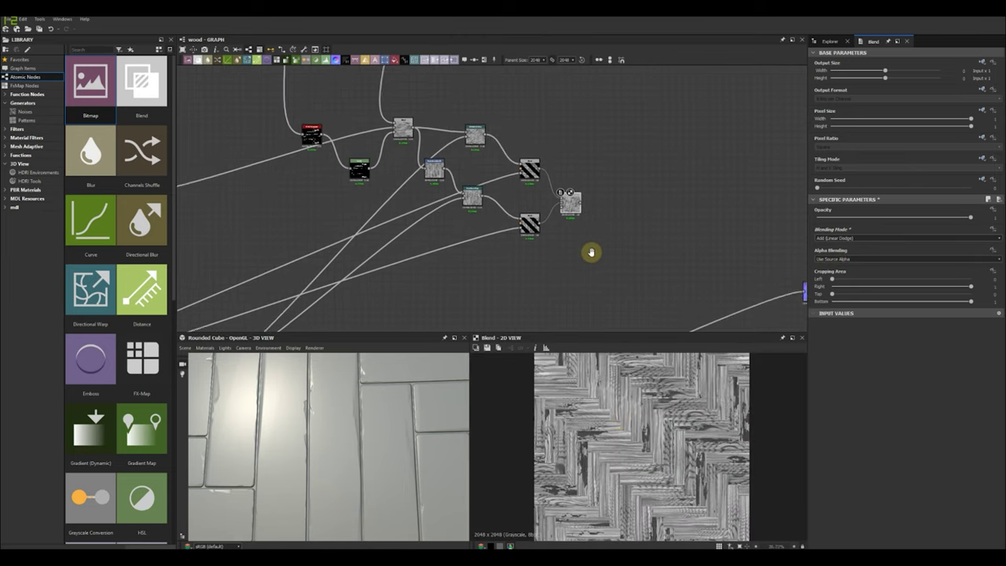
{"action": "scroll", "coordinate": [640, 397], "scroll_direction": "up", "scroll_amount": 4}
{"action": "middle_click_drag", "start_coordinate": [583, 257], "coordinate": [595, 286]}
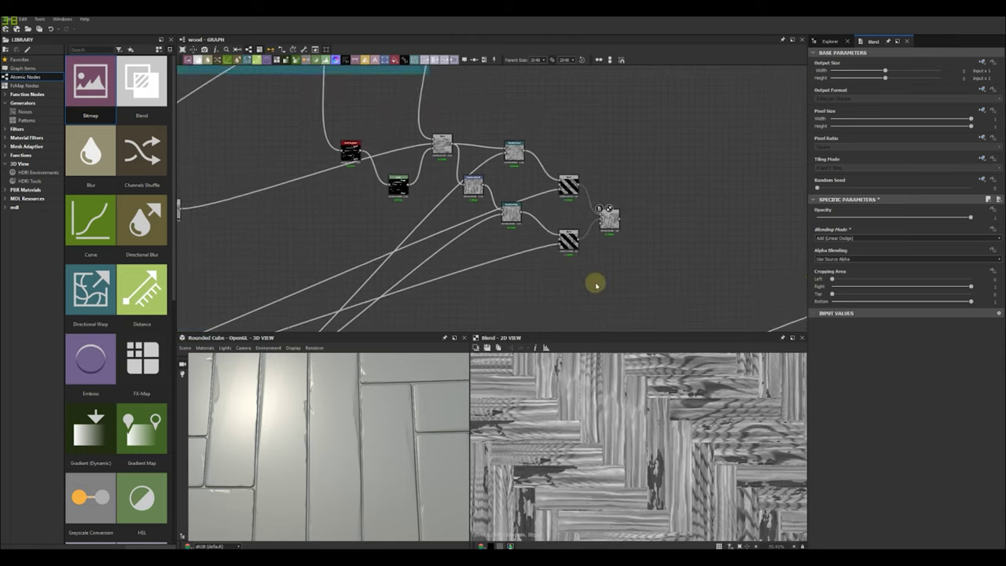
{"action": "middle_click_drag", "start_coordinate": [390, 99], "coordinate": [423, 186]}
{"action": "middle_click_drag", "start_coordinate": [200, 302], "coordinate": [364, 246]}
{"action": "double_click", "coordinate": [365, 245]}
{"action": "scroll", "coordinate": [642, 445], "scroll_direction": "down", "scroll_amount": 5}
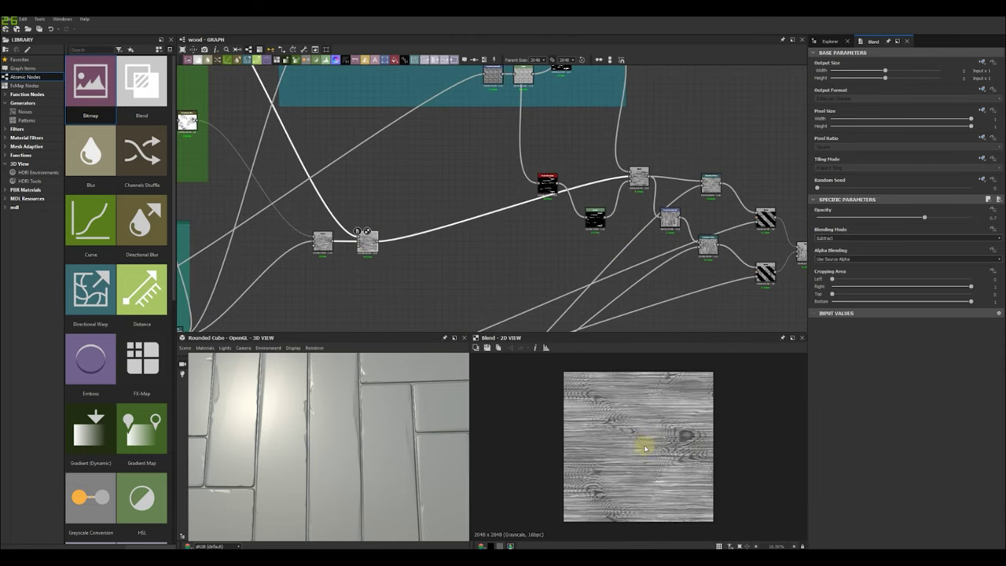
{"action": "scroll", "coordinate": [467, 175], "scroll_direction": "down", "scroll_amount": 3}
{"action": "scroll", "coordinate": [416, 206], "scroll_direction": "down", "scroll_amount": 2}
{"action": "middle_click_drag", "start_coordinate": [467, 175], "coordinate": [502, 177]}
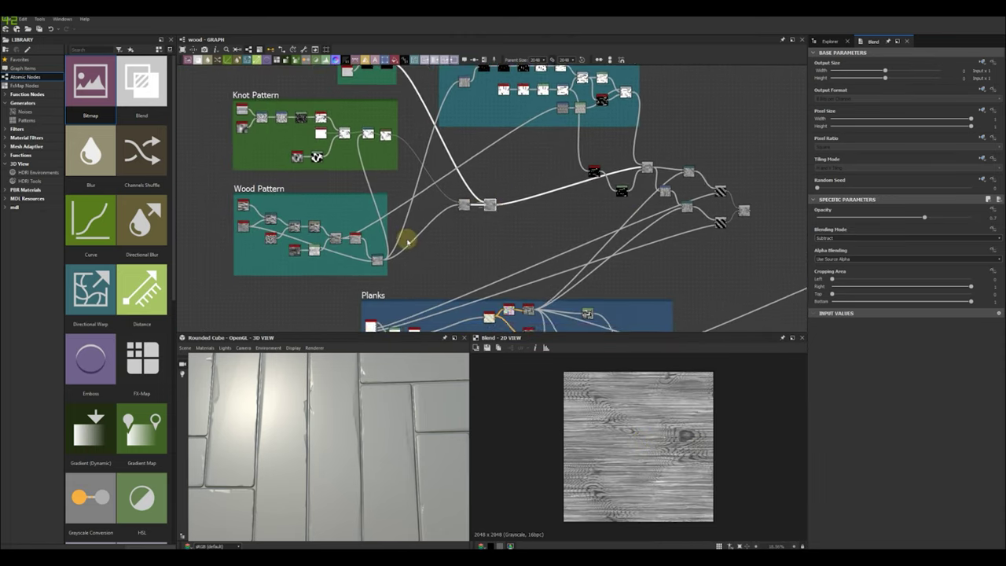
{"action": "scroll", "coordinate": [405, 237], "scroll_direction": "up", "scroll_amount": 4}
{"action": "double_click", "coordinate": [346, 284]}
{"action": "scroll", "coordinate": [346, 283], "scroll_direction": "up", "scroll_amount": 1}
{"action": "middle_click_drag", "start_coordinate": [346, 283], "coordinate": [425, 235]}
{"action": "scroll", "coordinate": [575, 412], "scroll_direction": "up", "scroll_amount": 3}
{"action": "scroll", "coordinate": [534, 191], "scroll_direction": "down", "scroll_amount": 2}
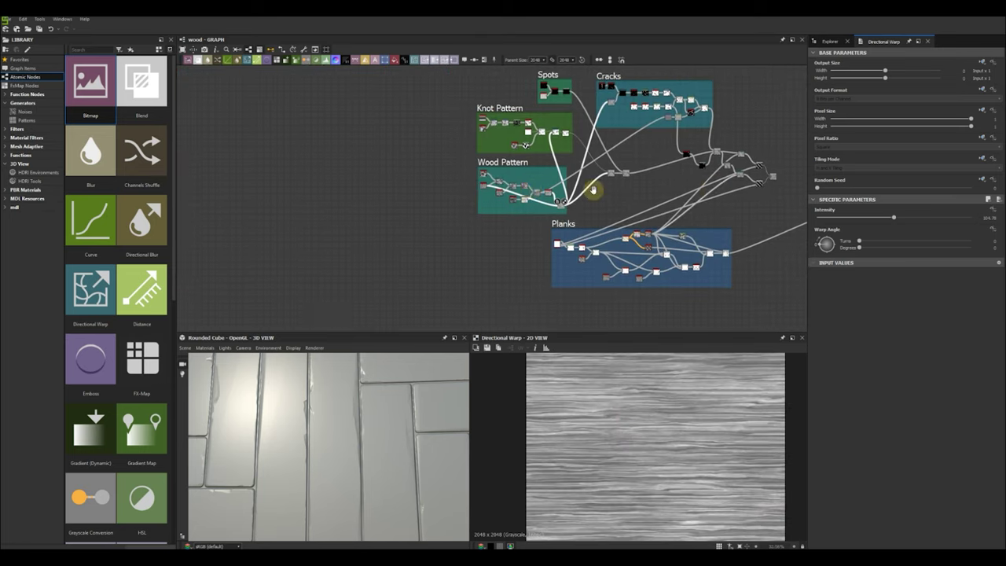
{"action": "scroll", "coordinate": [515, 199], "scroll_direction": "up", "scroll_amount": 2}
{"action": "double_click", "coordinate": [531, 209]}
- Add a Histogram Range node after the Add (Linear Dodge) Blend, with range 0.7 and position 0.55
{"action": "middle_click_drag", "start_coordinate": [554, 216], "coordinate": [582, 206]}
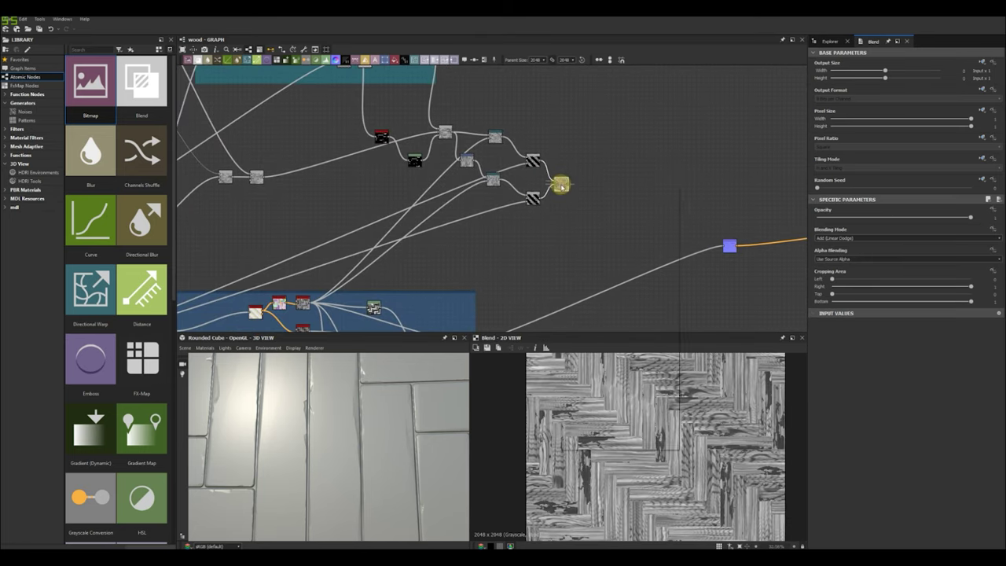
{"action": "key", "text": "space"}
{"action": "left_click", "coordinate": [594, 212]}
{"action": "scroll", "coordinate": [555, 198], "scroll_direction": "up", "scroll_amount": 2}
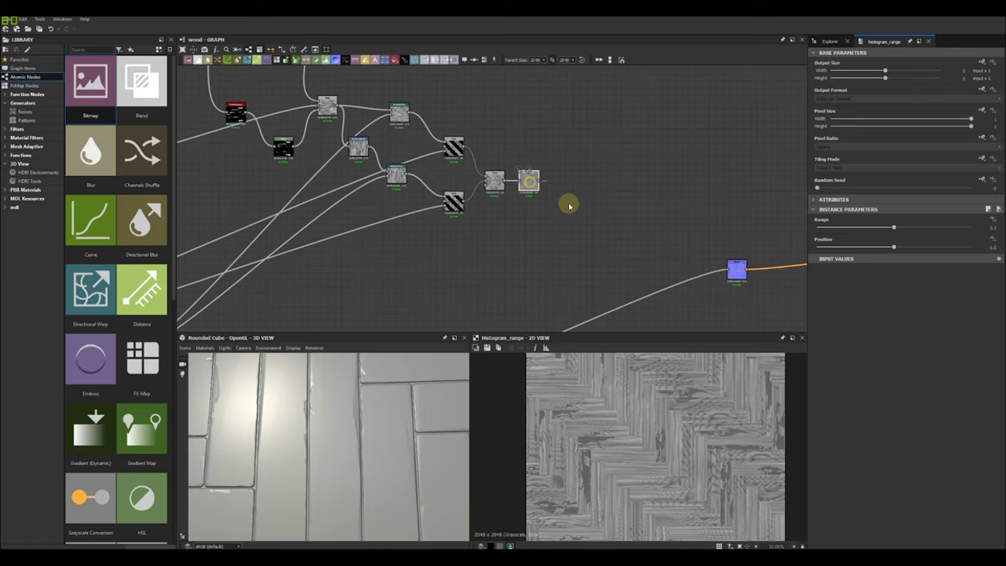
{"action": "left_click_drag", "start_coordinate": [905, 228], "coordinate": [945, 228]}
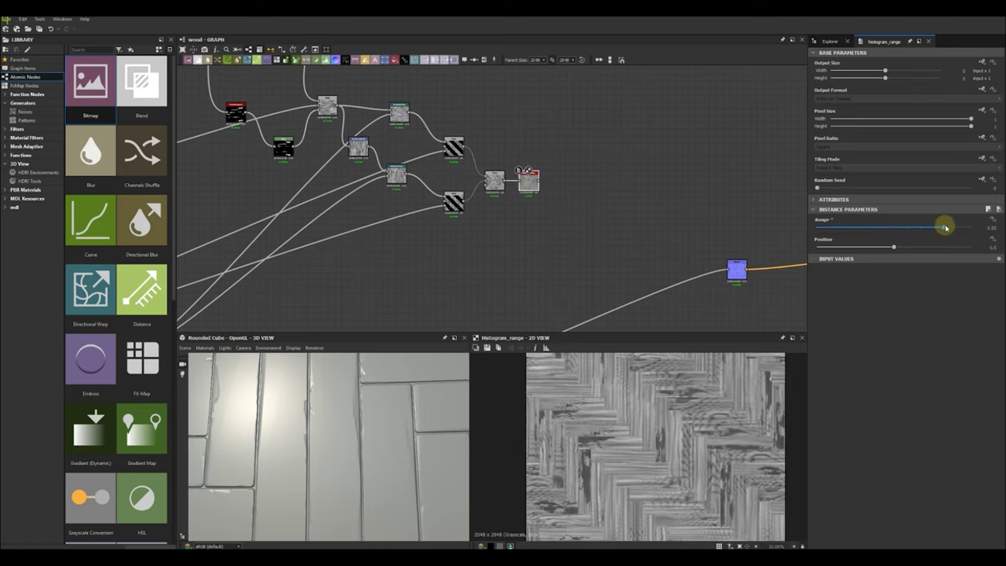
{"action": "left_click_drag", "start_coordinate": [897, 248], "coordinate": [902, 247]}
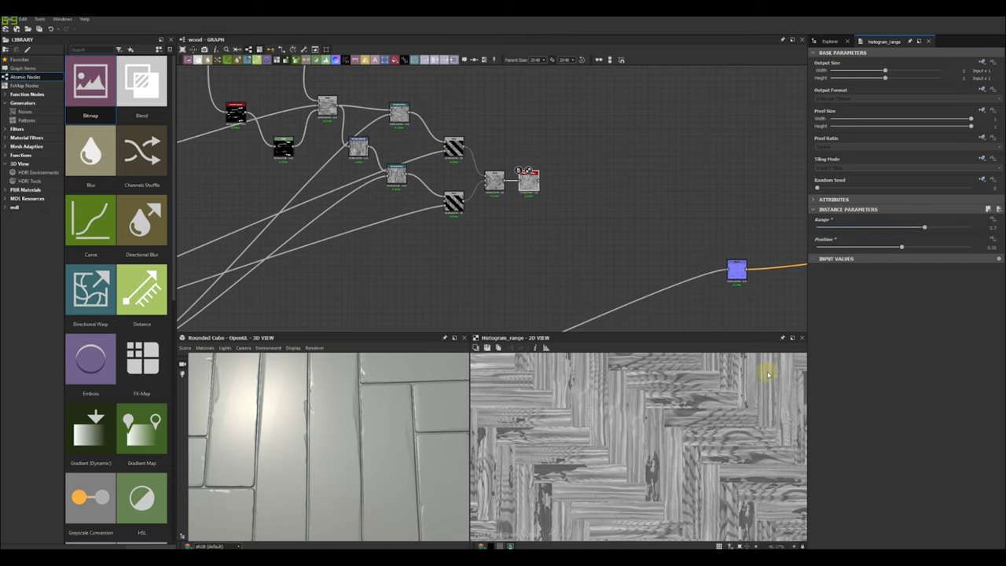
{"action": "scroll", "coordinate": [769, 375], "scroll_direction": "down", "scroll_amount": 2}
{"action": "scroll", "coordinate": [576, 171], "scroll_direction": "down", "scroll_amount": 3}
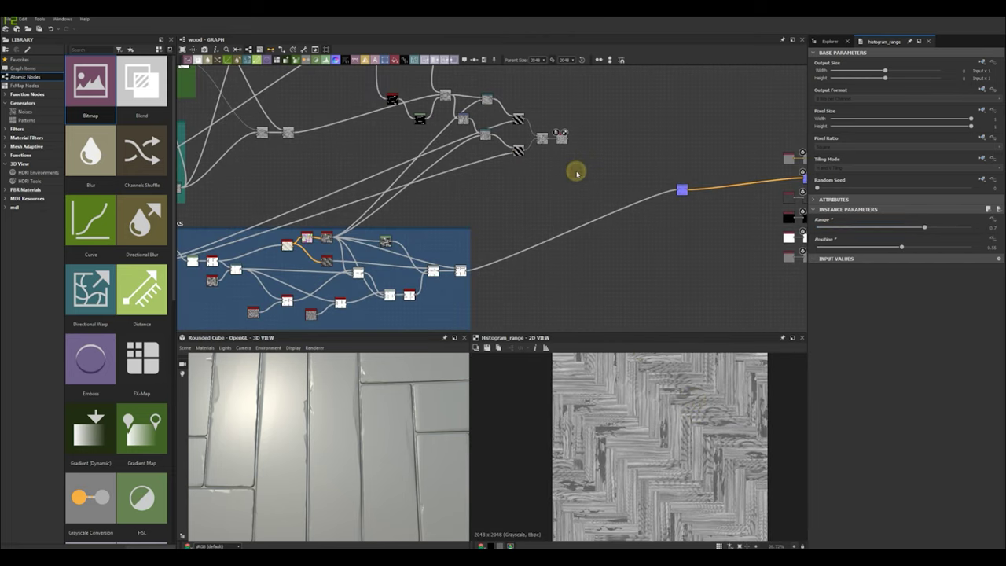
- Add a Blend node with the Histogram Range output as foreground and the Planks group's Warp output as background
{"action": "right_click", "coordinate": [577, 172]}
{"action": "left_click", "coordinate": [596, 182]}
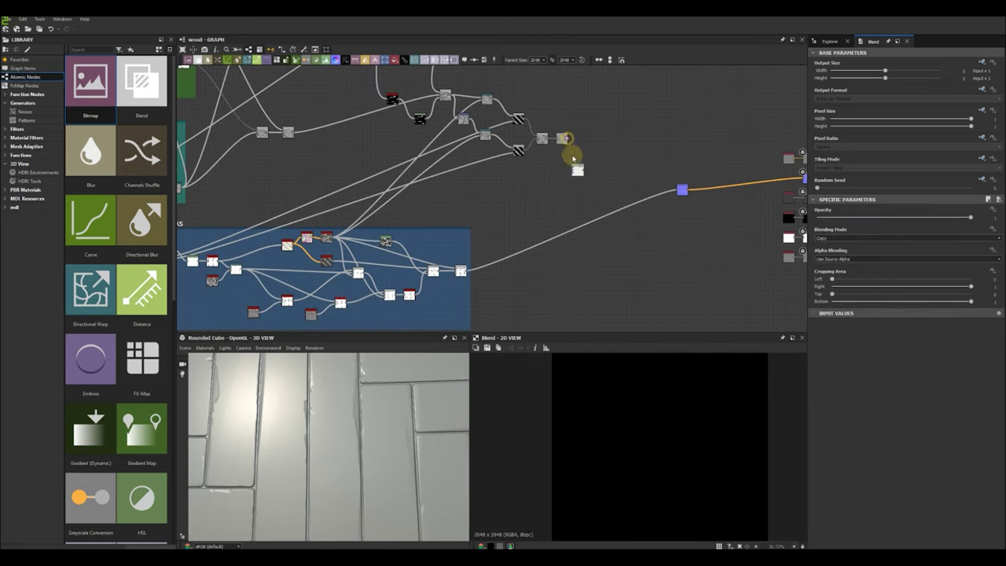
{"action": "left_click_drag", "start_coordinate": [576, 170], "coordinate": [586, 165]}
{"action": "left_click", "coordinate": [236, 269]}
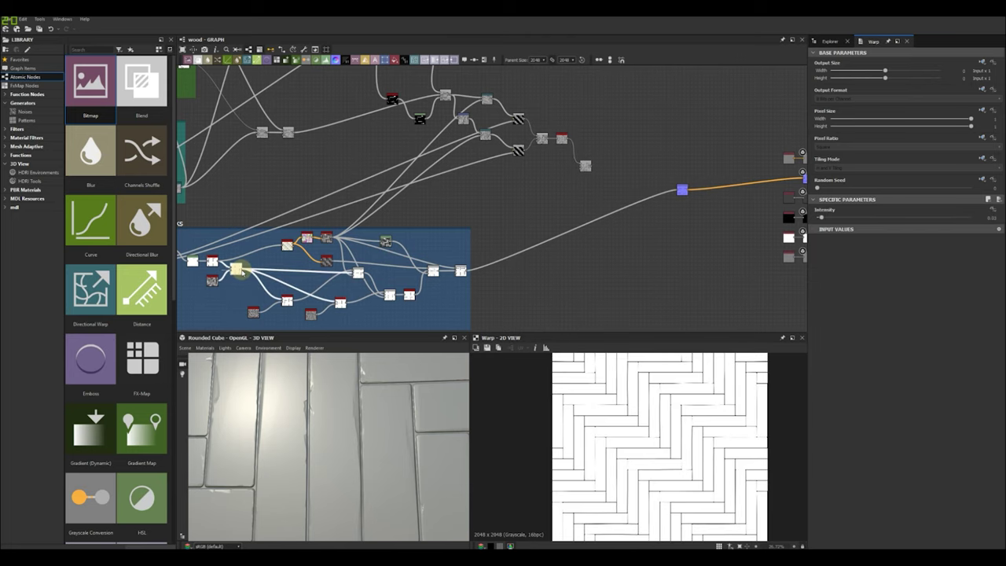
{"action": "scroll", "coordinate": [583, 170], "scroll_direction": "up", "scroll_amount": 5}
{"action": "left_click", "coordinate": [538, 166]}
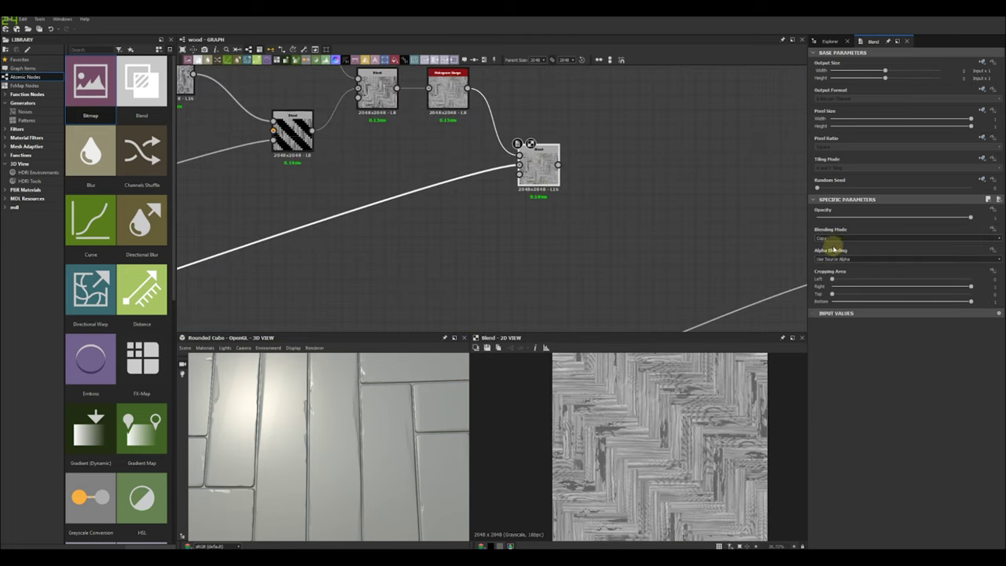
- Set the new Blend's blending mode to Multiply and its opacity to 0.81
{"action": "left_click", "coordinate": [829, 241]}
{"action": "left_click", "coordinate": [824, 262]}
{"action": "scroll", "coordinate": [634, 400], "scroll_direction": "up", "scroll_amount": 4}
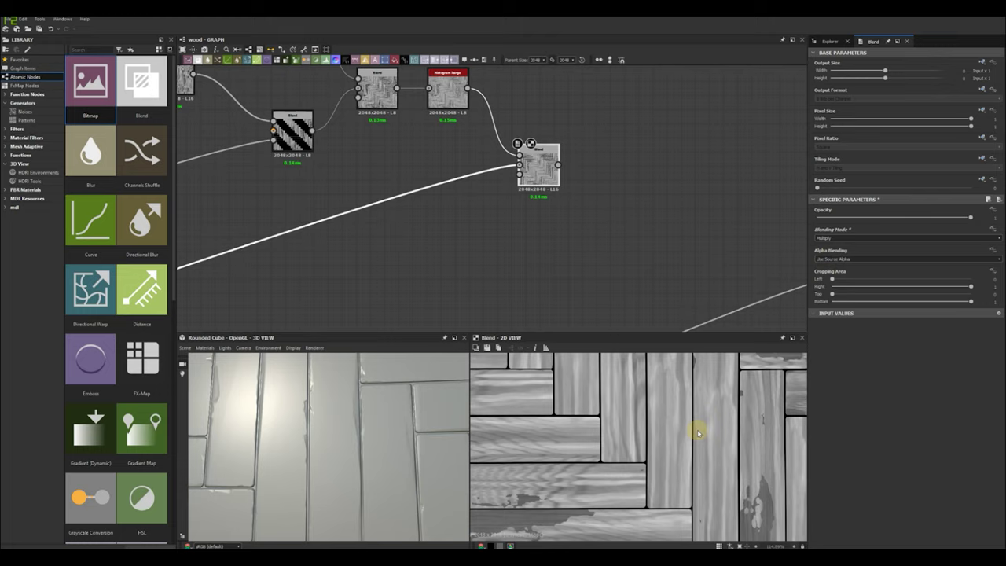
{"action": "scroll", "coordinate": [686, 431], "scroll_direction": "down", "scroll_amount": 6}
{"action": "scroll", "coordinate": [622, 393], "scroll_direction": "up", "scroll_amount": 8}
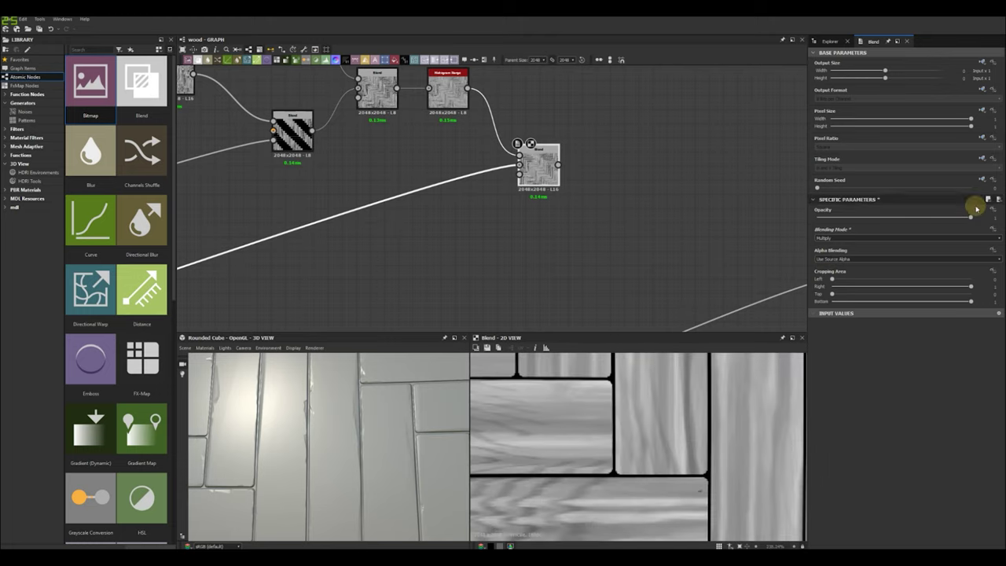
{"action": "left_click_drag", "start_coordinate": [972, 215], "coordinate": [941, 218]}
{"action": "scroll", "coordinate": [663, 451], "scroll_direction": "down", "scroll_amount": 8}
- Connect the Multiply Blend's output to the Normal node in place of the planks input and inspect the 3D surface
{"action": "scroll", "coordinate": [551, 203], "scroll_direction": "down", "scroll_amount": 5}
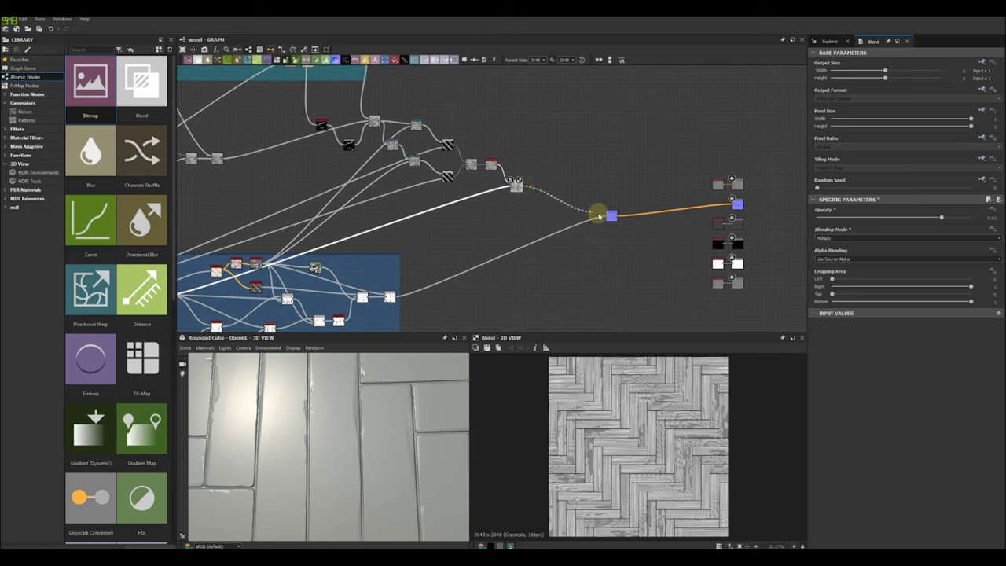
{"action": "scroll", "coordinate": [348, 452], "scroll_direction": "down", "scroll_amount": 6}
{"action": "mouse_move", "coordinate": [346, 454]}
{"action": "left_mouse_down"}
{"action": "mouse_move", "coordinate": [343, 474]}
{"action": "mouse_move", "coordinate": [341, 450]}
{"action": "left_mouse_up"}
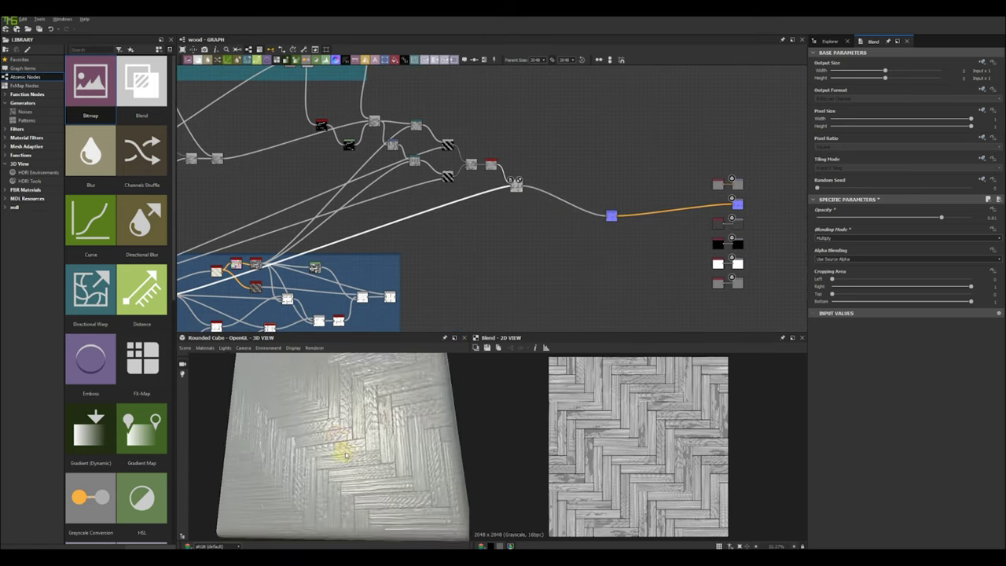
{"action": "scroll", "coordinate": [346, 451], "scroll_direction": "up", "scroll_amount": 9}
{"action": "scroll", "coordinate": [339, 448], "scroll_direction": "down", "scroll_amount": 5}
{"action": "scroll", "coordinate": [519, 236], "scroll_direction": "up", "scroll_amount": 4}
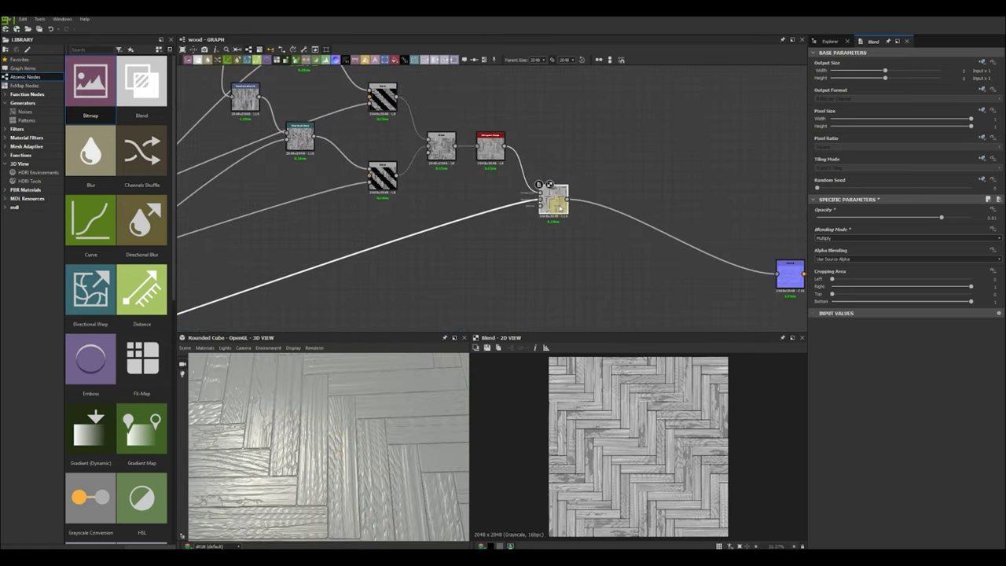
- Set the Multiply Blend's opacity to 0.77 and the Histogram Range's range to about 0.75
{"action": "scroll", "coordinate": [650, 418], "scroll_direction": "up", "scroll_amount": 2}
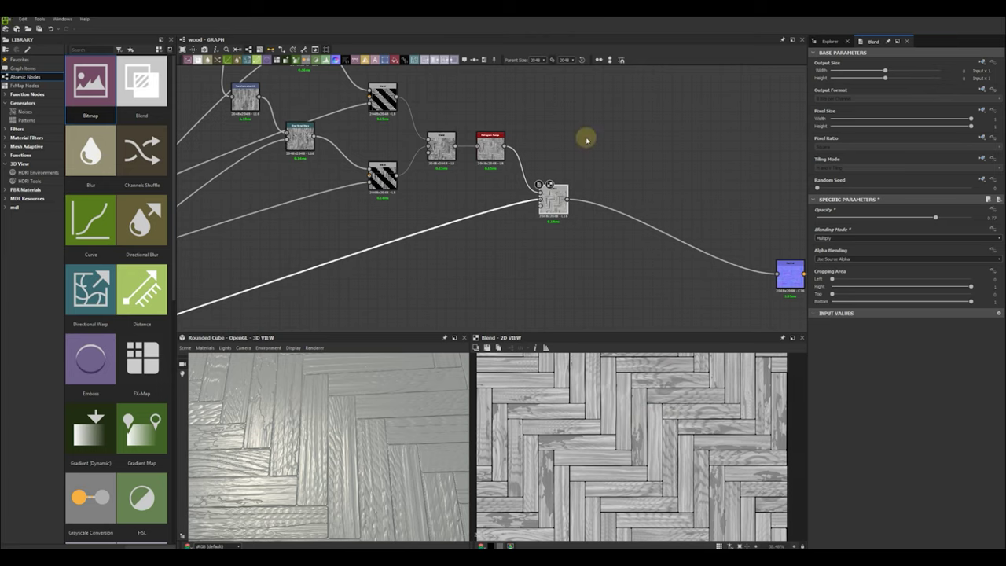
{"action": "left_click", "coordinate": [491, 146]}
{"action": "left_click_drag", "start_coordinate": [960, 229], "coordinate": [936, 235]}
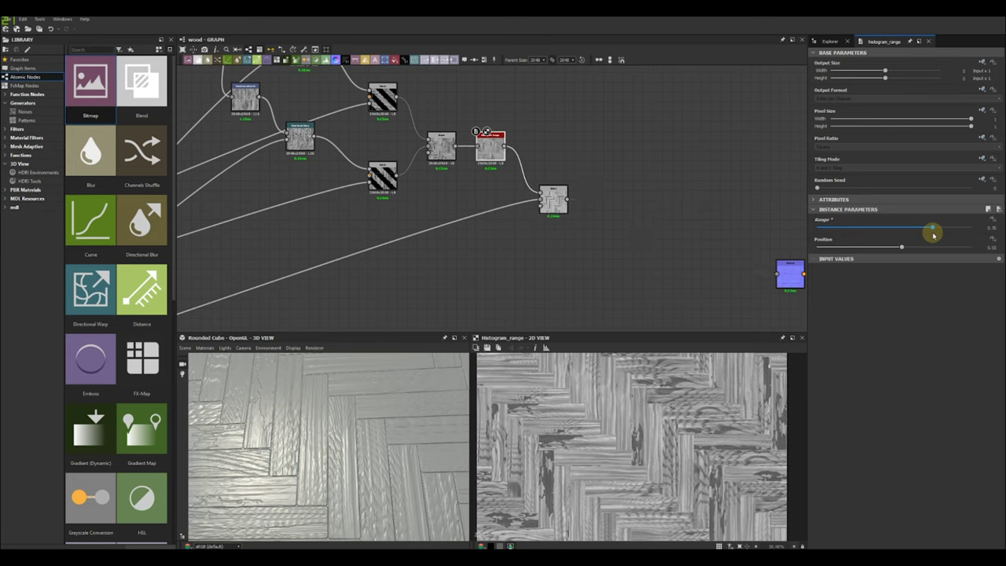
- Reduce the Normal node's intensity to about 0.34 and check the relief up close on the 3D model
{"action": "double_click", "coordinate": [798, 276]}
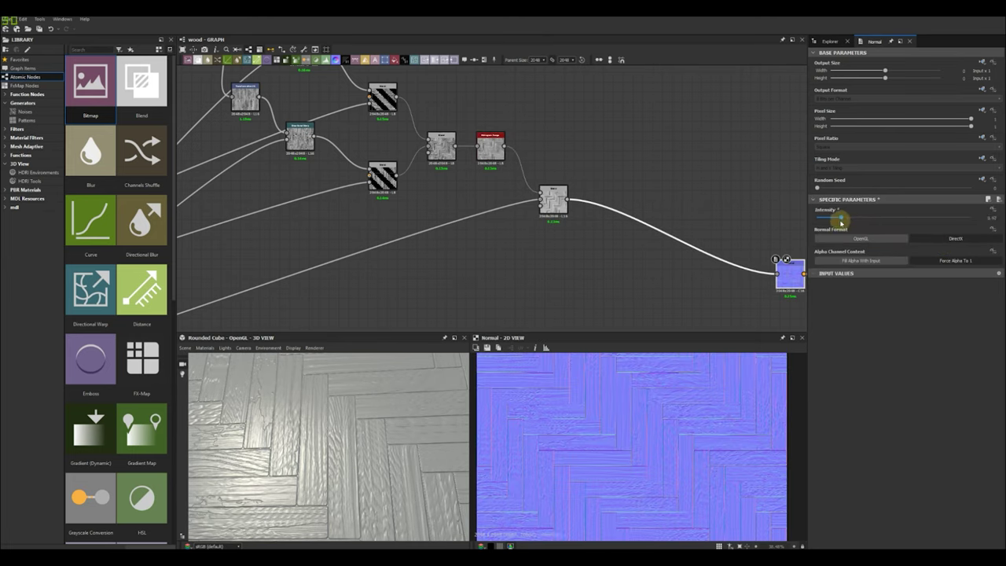
{"action": "scroll", "coordinate": [557, 427], "scroll_direction": "up", "scroll_amount": 3}
{"action": "left_click_drag", "start_coordinate": [440, 429], "coordinate": [288, 483]}
{"action": "scroll", "coordinate": [364, 446], "scroll_direction": "up", "scroll_amount": 5}
{"action": "scroll", "coordinate": [553, 224], "scroll_direction": "down", "scroll_amount": 5}
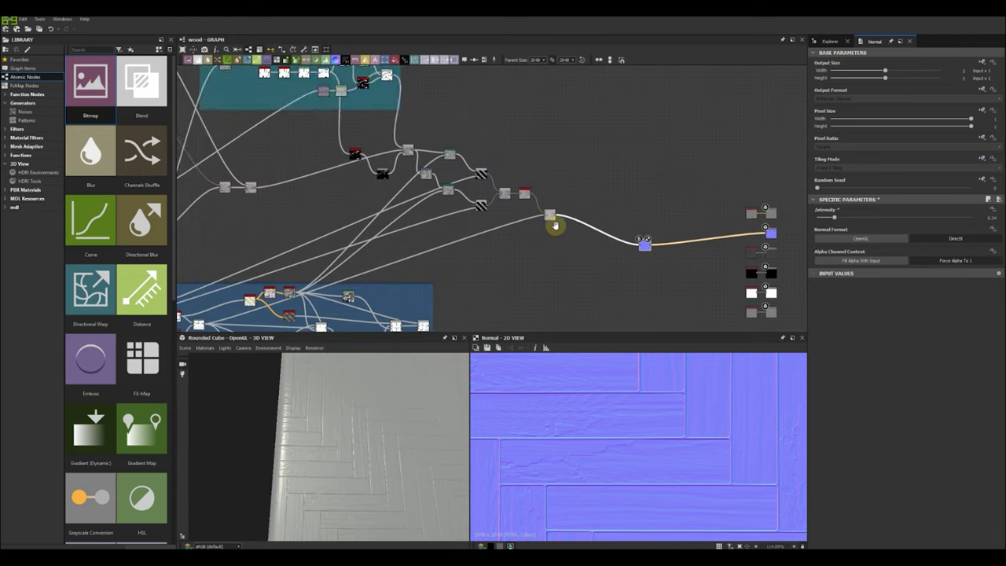
- Replace the Multiply Blend's background input with the output of the Planks group's final Blend and inspect the planks
{"action": "scroll", "coordinate": [555, 233], "scroll_direction": "down", "scroll_amount": 2}
{"action": "double_click", "coordinate": [562, 186]}
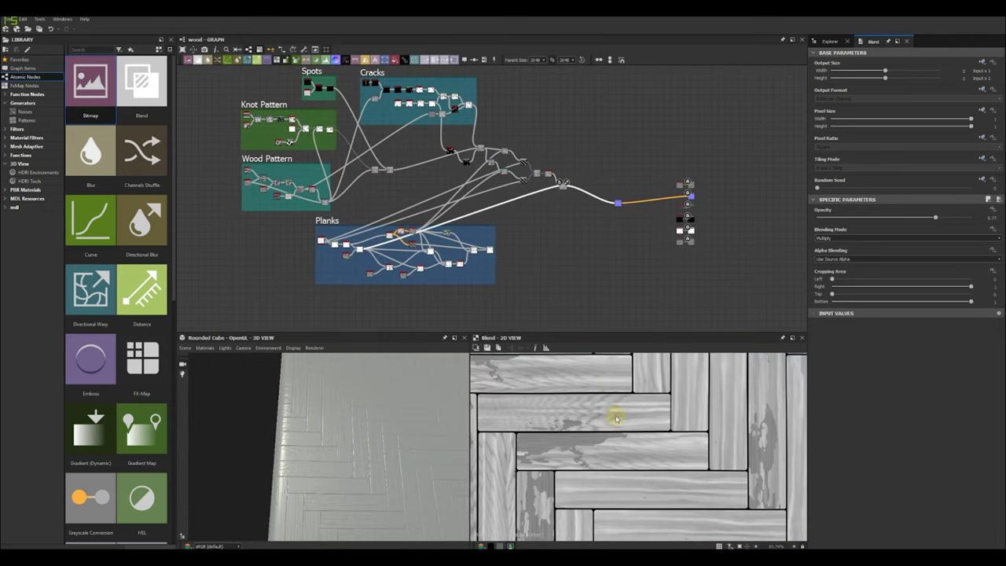
{"action": "scroll", "coordinate": [659, 419], "scroll_direction": "down", "scroll_amount": 2}
{"action": "scroll", "coordinate": [659, 419], "scroll_direction": "up", "scroll_amount": 2}
{"action": "middle_click_drag", "start_coordinate": [567, 198], "coordinate": [568, 217]}
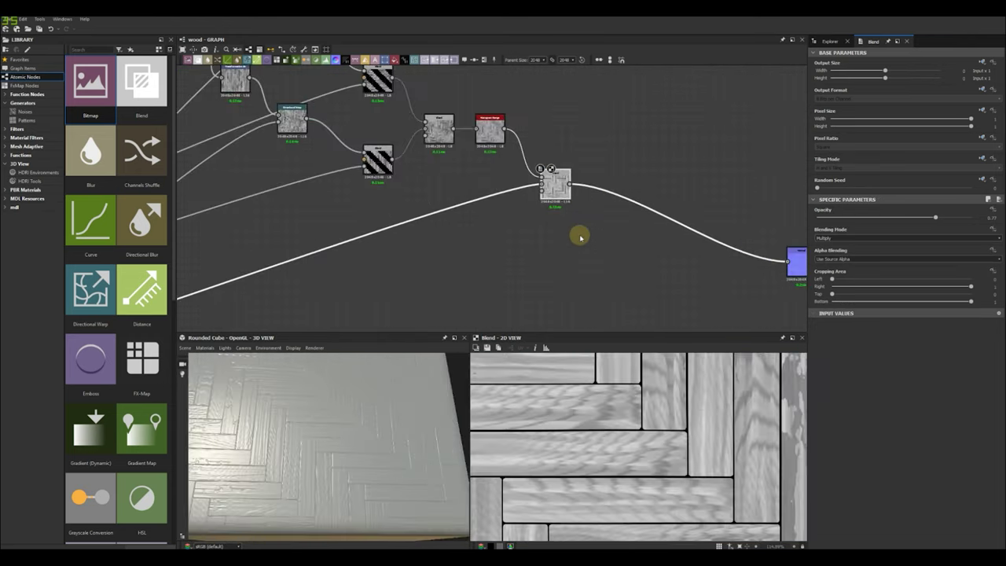
{"action": "right_click", "coordinate": [571, 236]}
{"action": "scroll", "coordinate": [472, 225], "scroll_direction": "down", "scroll_amount": 2}
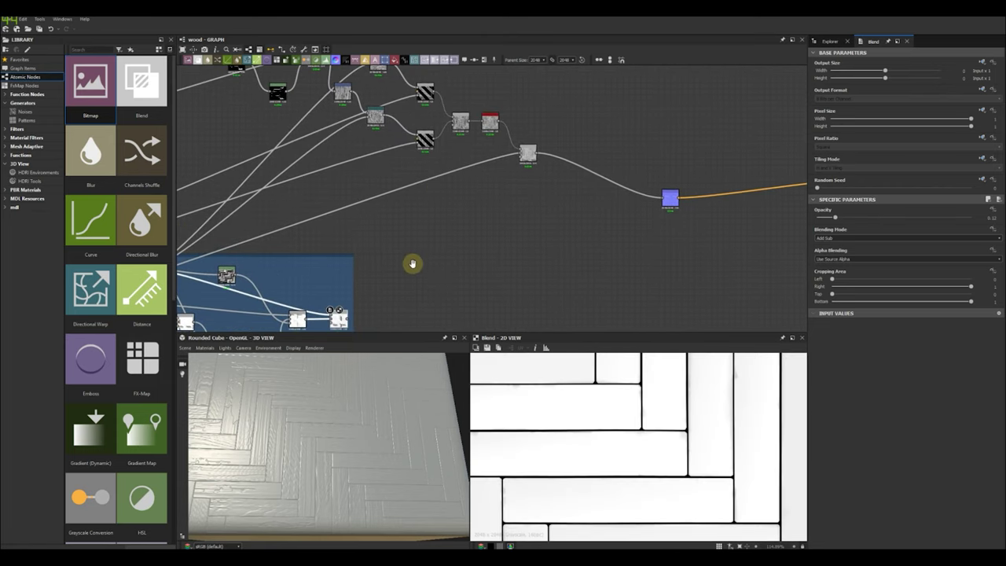
{"action": "left_click_drag", "start_coordinate": [367, 305], "coordinate": [535, 141]}
{"action": "scroll", "coordinate": [288, 427], "scroll_direction": "up", "scroll_amount": 5}
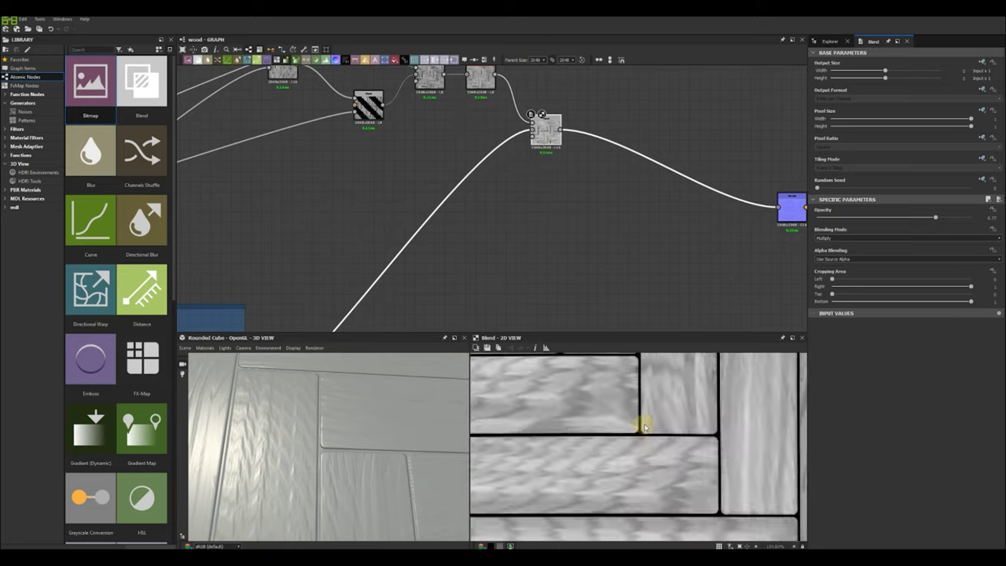
{"action": "scroll", "coordinate": [643, 427], "scroll_direction": "down", "scroll_amount": 3}
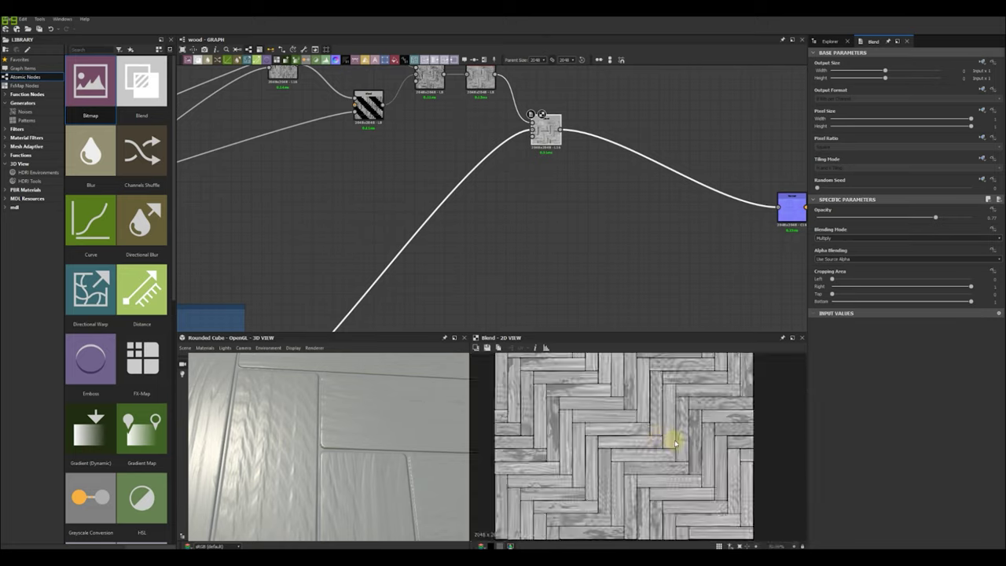
- Compare the planks at zero grain opacity, and set the Multiply Blend's opacity to 0.85
{"action": "left_click_drag", "start_coordinate": [936, 217], "coordinate": [803, 232]}
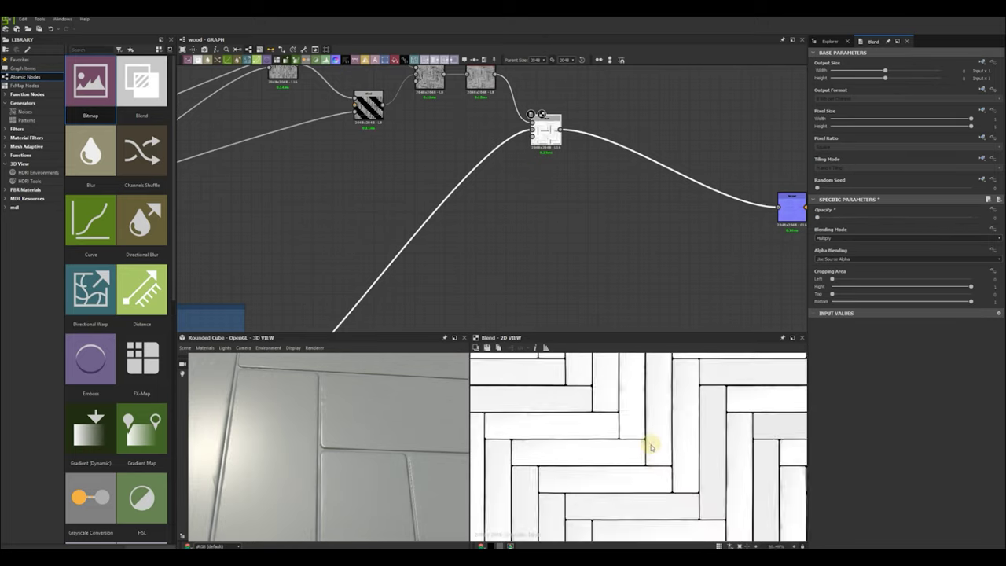
{"action": "scroll", "coordinate": [652, 445], "scroll_direction": "down", "scroll_amount": 2}
{"action": "scroll", "coordinate": [578, 440], "scroll_direction": "up", "scroll_amount": 6}
{"action": "left_click_drag", "start_coordinate": [820, 223], "coordinate": [949, 221]}
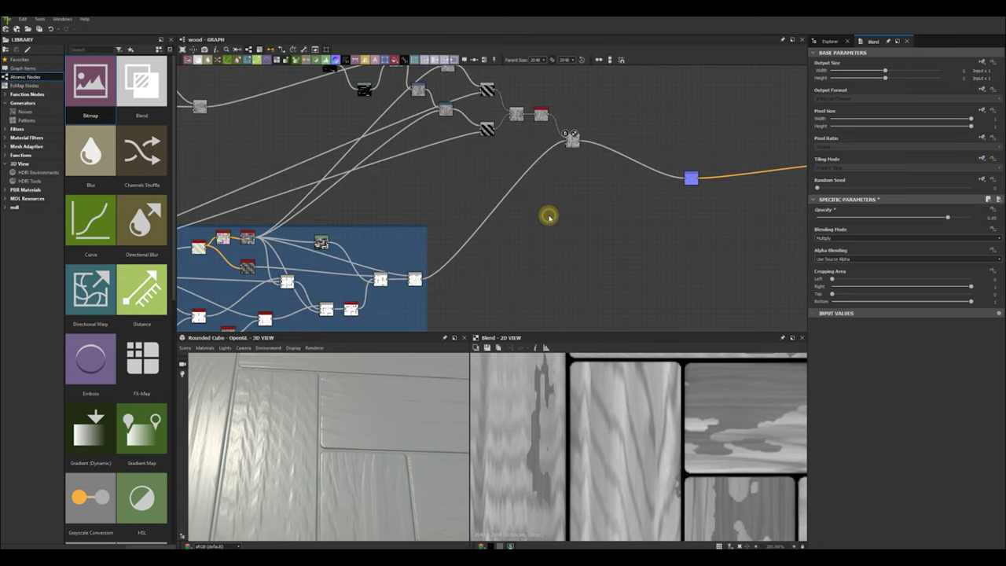
- Add a Blend node below the Multiply Blend, fed by its output and by the Planks group's final Blend
{"action": "left_click_drag", "start_coordinate": [581, 140], "coordinate": [575, 227]}
{"action": "left_click", "coordinate": [574, 230]}
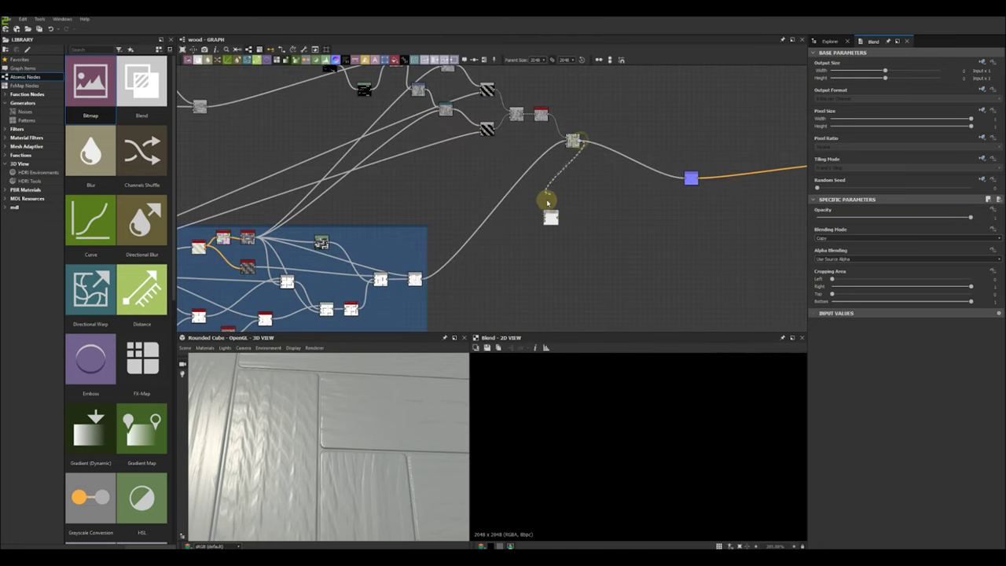
{"action": "double_click", "coordinate": [419, 281]}
{"action": "double_click", "coordinate": [382, 281]}
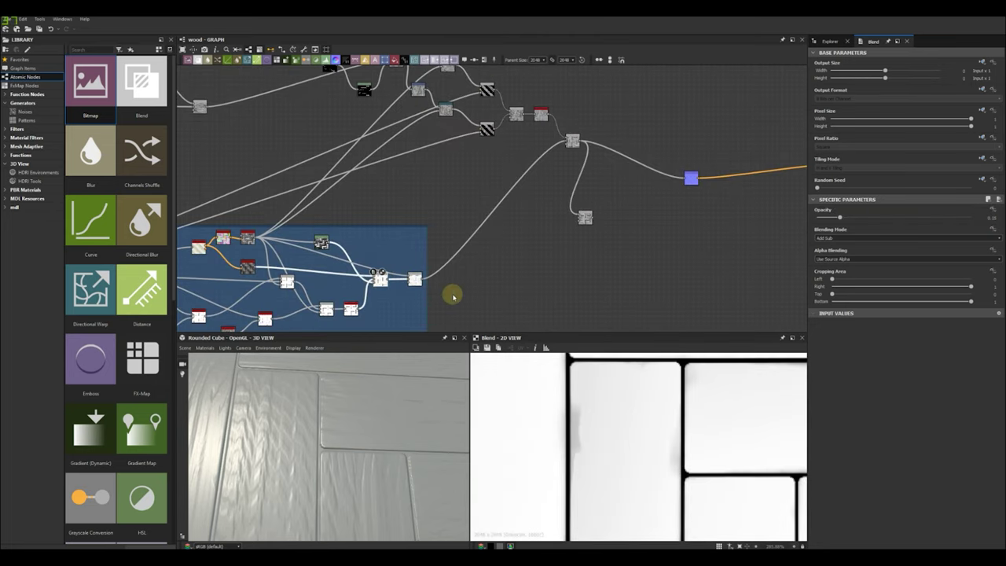
{"action": "double_click", "coordinate": [415, 279]}
{"action": "left_click_drag", "start_coordinate": [425, 279], "coordinate": [583, 219]}
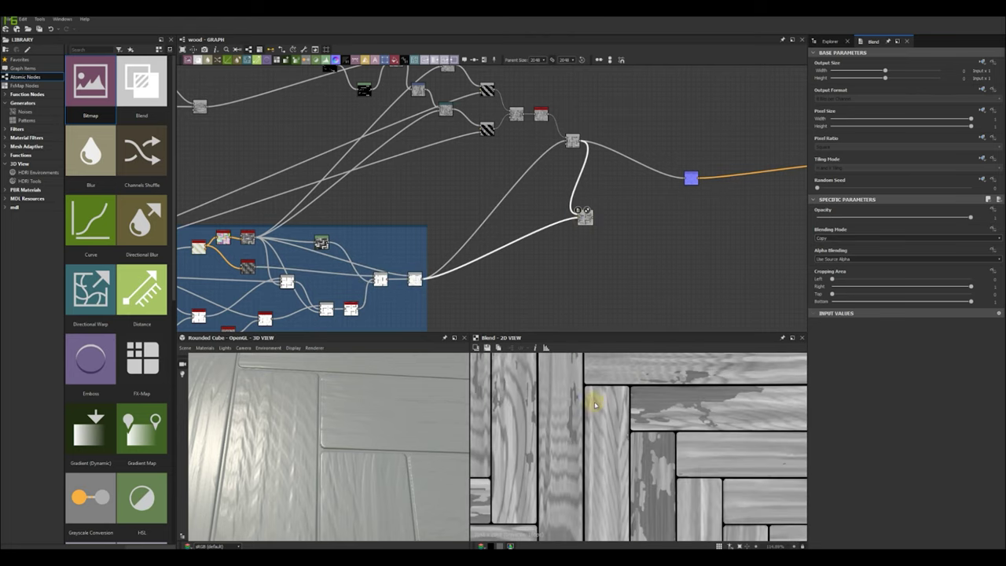
- Try the Screen and Subtract blending modes on the new Blend, and set its mode to Max (Lighten)
{"action": "left_click", "coordinate": [865, 239]}
{"action": "left_click", "coordinate": [851, 247]}
{"action": "key", "text": "Down"}
{"action": "key", "text": "Down"}
{"action": "key", "text": "Down"}
{"action": "key", "text": "Down"}
{"action": "key", "text": "Down"}
{"action": "key", "text": "Down"}
{"action": "key", "text": "Down"}
{"action": "key", "text": "Down"}
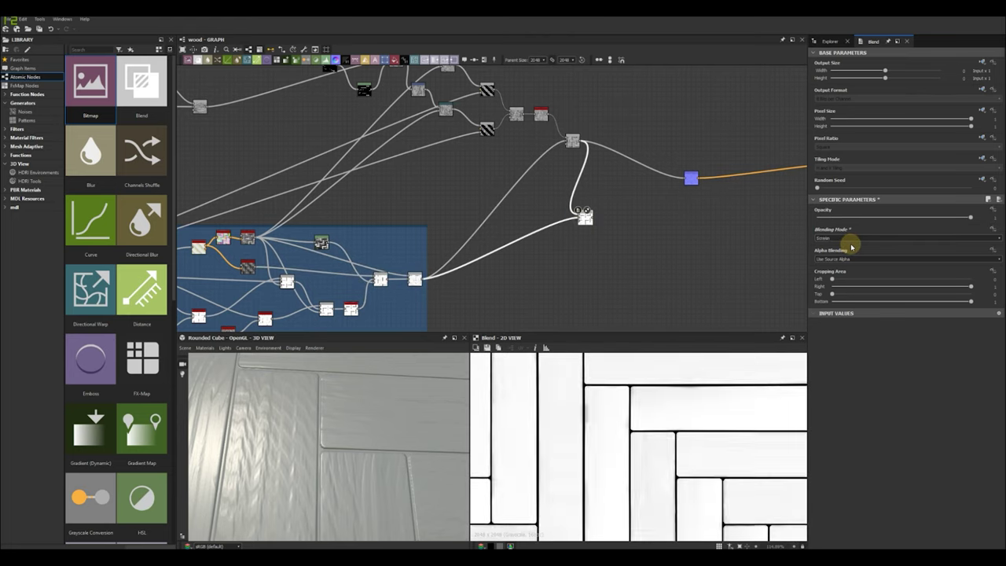
{"action": "left_click", "coordinate": [851, 241]}
{"action": "left_click", "coordinate": [847, 245]}
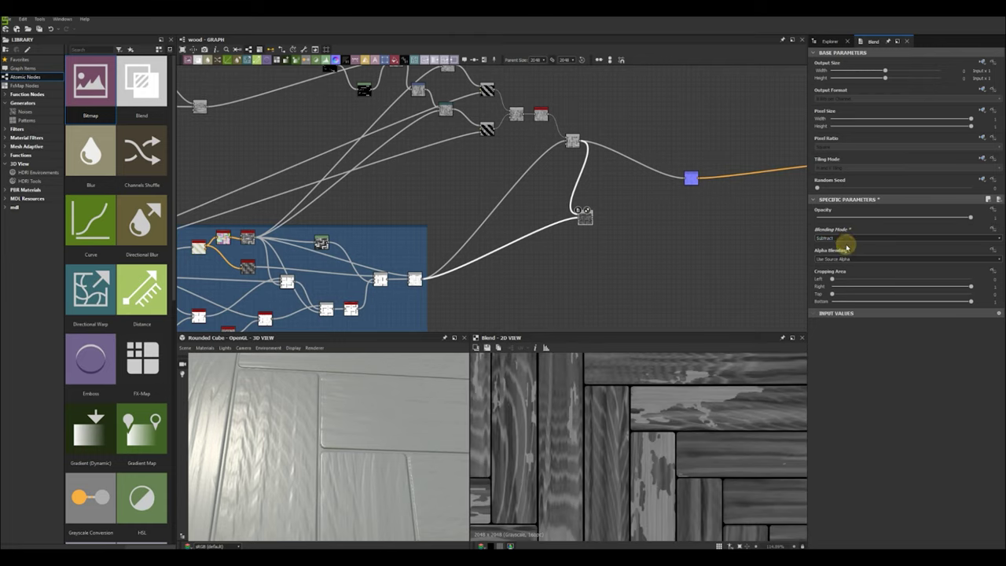
{"action": "left_click", "coordinate": [843, 239]}
{"action": "left_click", "coordinate": [836, 260]}
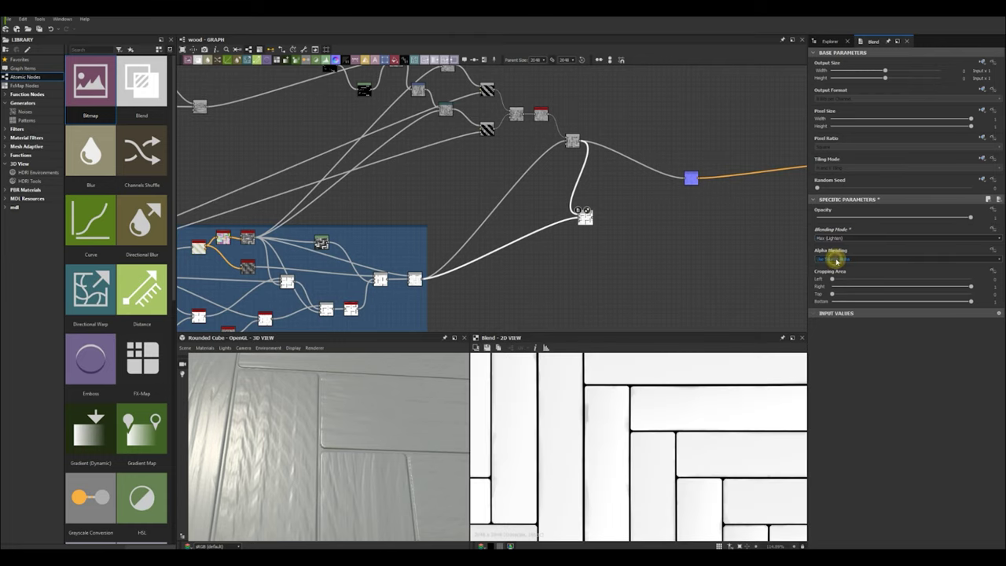
- Try the Add (Linear Dodge) mode at 0.46 opacity on the new Blend and compare it with the Multiply Blend
{"action": "left_click", "coordinate": [839, 239]}
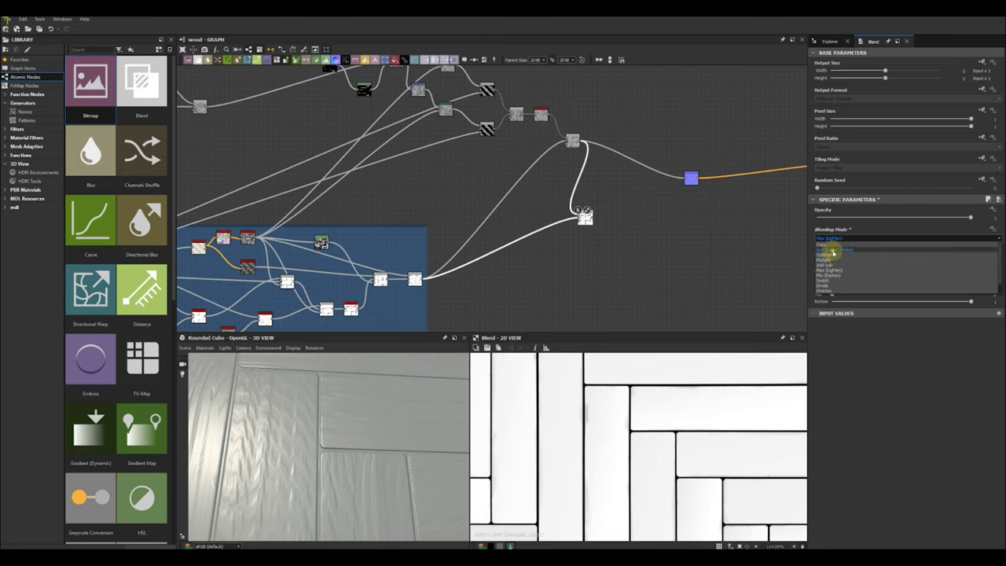
{"action": "left_click", "coordinate": [833, 250]}
{"action": "double_click", "coordinate": [573, 140]}
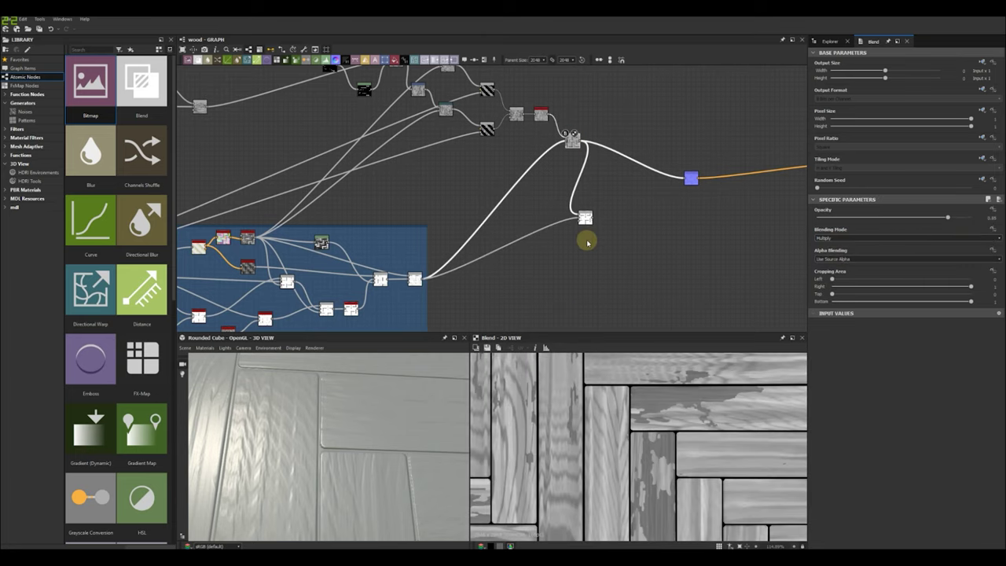
{"action": "double_click", "coordinate": [584, 218]}
- Set the new Blend to Multiply mode with opacity 1 and inspect the herringbone planks
{"action": "left_click", "coordinate": [835, 237]}
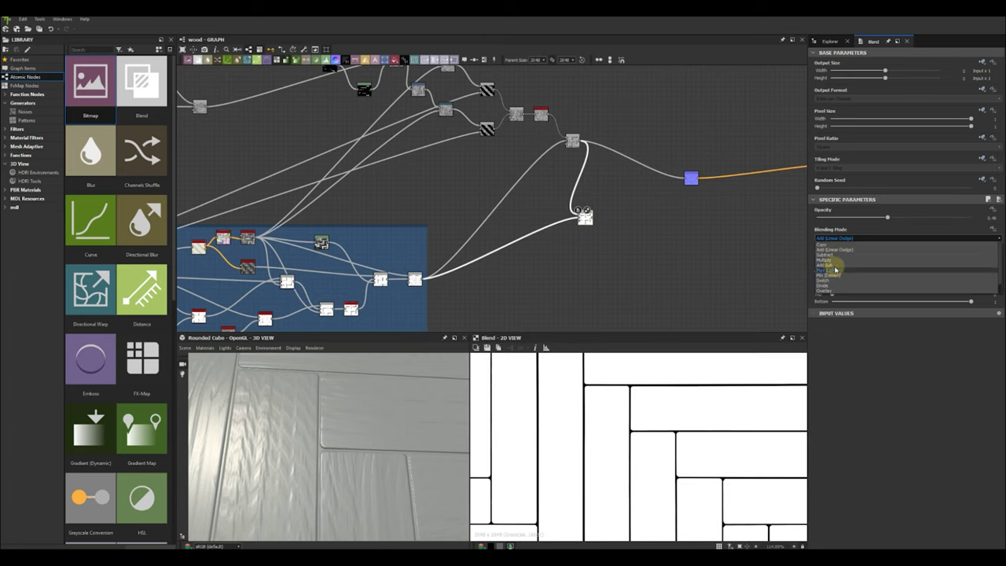
{"action": "left_click", "coordinate": [834, 260]}
{"action": "left_click_drag", "start_coordinate": [899, 219], "coordinate": [981, 219]}
{"action": "scroll", "coordinate": [788, 391], "scroll_direction": "down", "scroll_amount": 5}
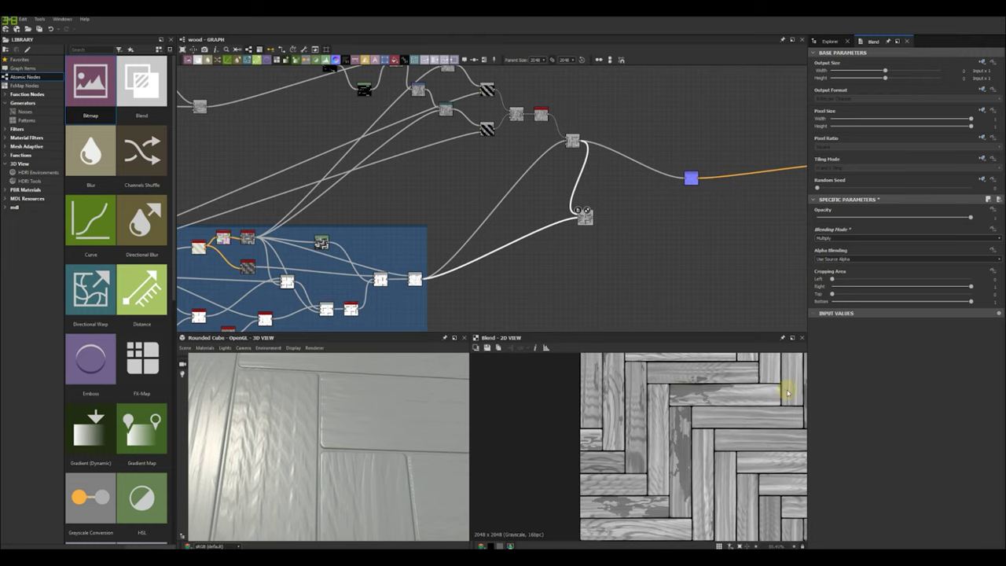
{"action": "scroll", "coordinate": [789, 391], "scroll_direction": "up", "scroll_amount": 5}
{"action": "middle_click_drag", "start_coordinate": [652, 377], "coordinate": [660, 411]}
- Compare the outputs of the Planks group's final Blend, the original Multiply Blend and the Histogram Range node feeding it
{"action": "double_click", "coordinate": [415, 279]}
{"action": "scroll", "coordinate": [710, 420], "scroll_direction": "down", "scroll_amount": 3}
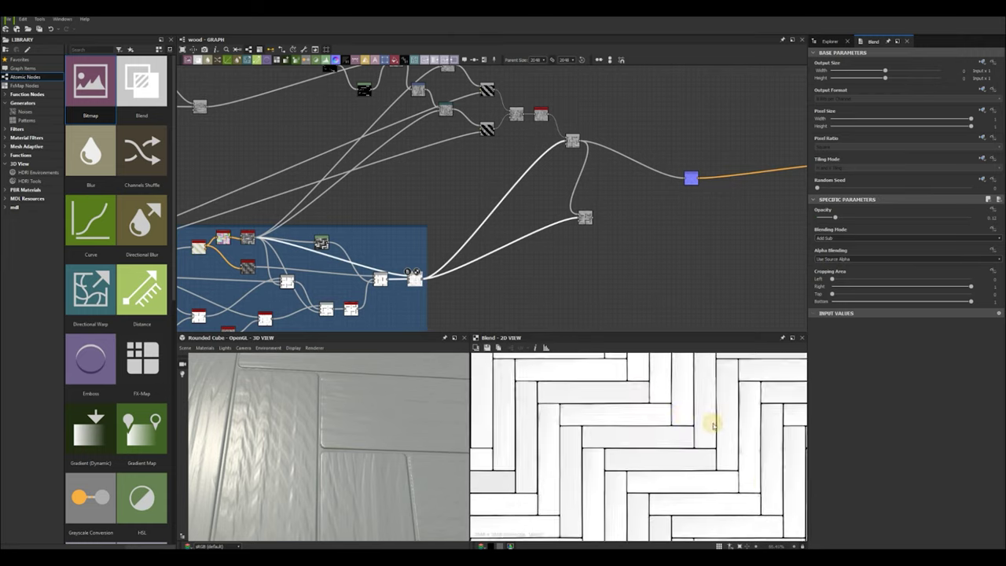
{"action": "scroll", "coordinate": [643, 412], "scroll_direction": "down", "scroll_amount": 2}
{"action": "scroll", "coordinate": [640, 429], "scroll_direction": "up", "scroll_amount": 4}
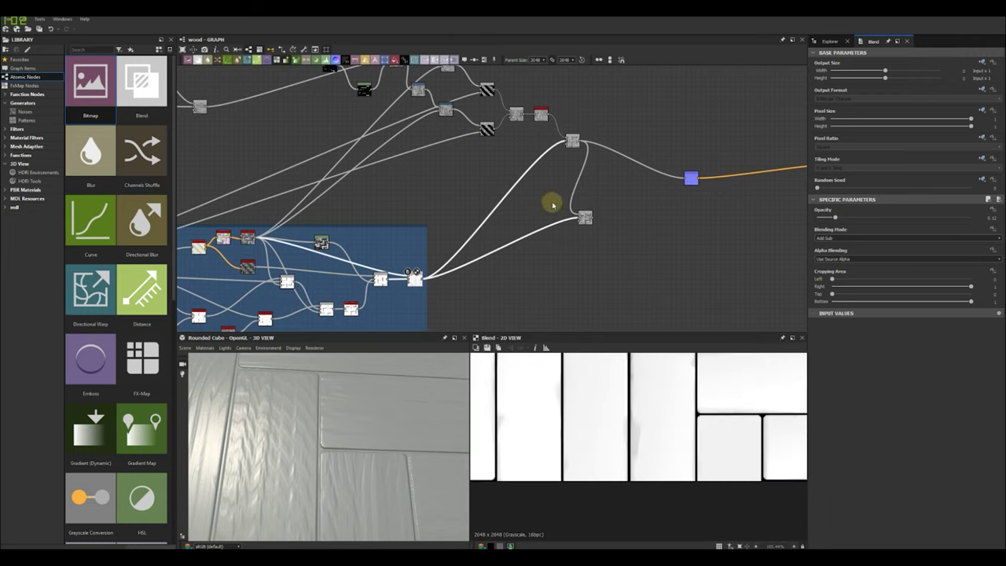
{"action": "double_click", "coordinate": [573, 140]}
{"action": "double_click", "coordinate": [541, 115]}
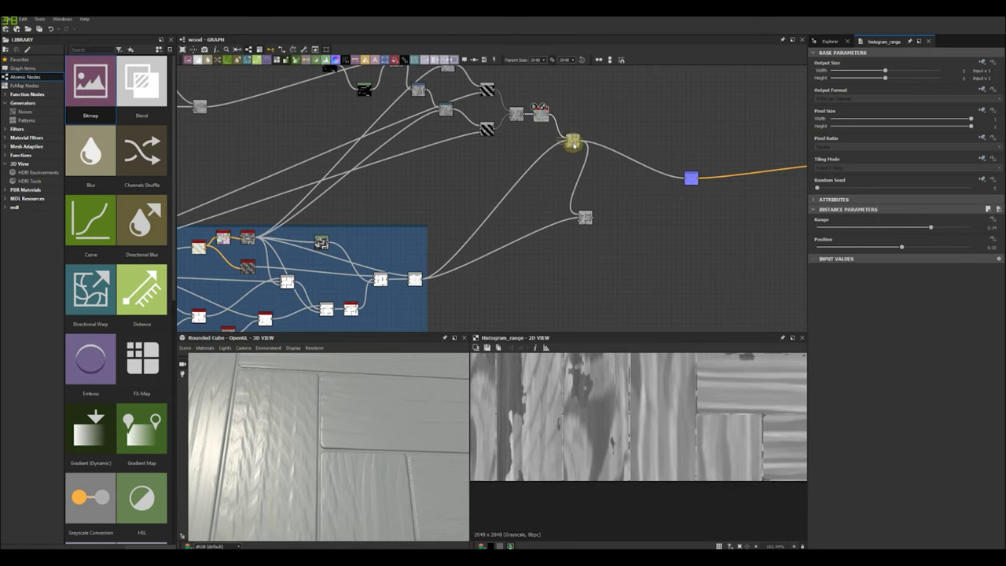
- Delete the extra Blend node below the Multiply Blend and review the whole tiled plank pattern
{"action": "double_click", "coordinate": [587, 219]}
{"action": "scroll", "coordinate": [616, 299], "scroll_direction": "down", "scroll_amount": 5}
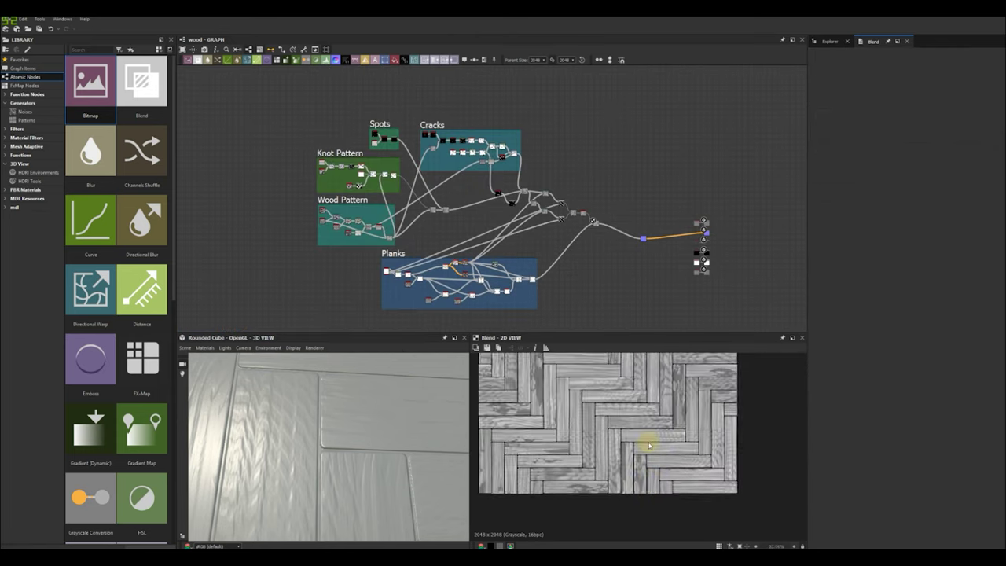
{"action": "scroll", "coordinate": [649, 445], "scroll_direction": "down", "scroll_amount": 2}
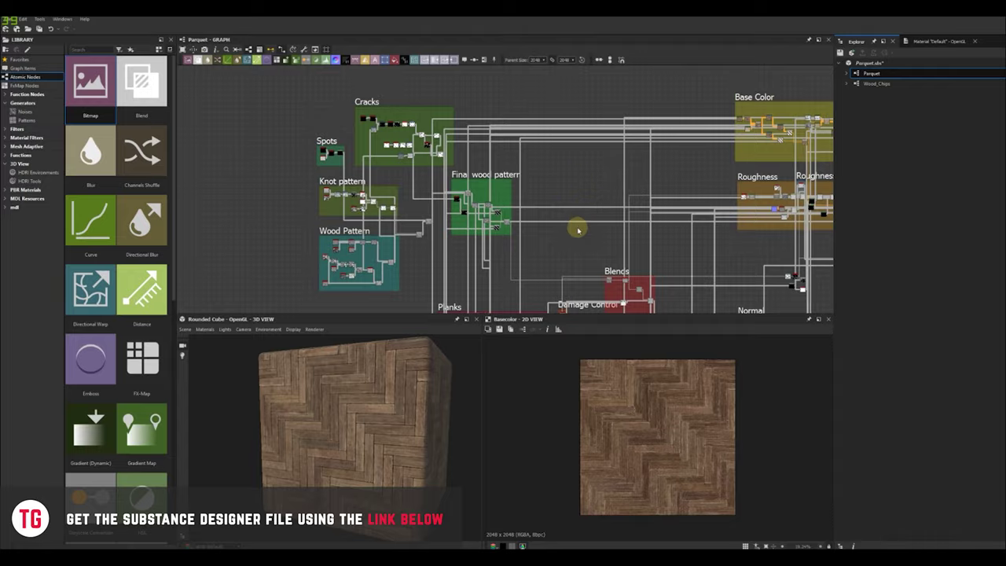
- Examine the complete Parquet graph and the finished wood planks on the rounded cube
{"action": "scroll", "coordinate": [555, 192], "scroll_direction": "down", "scroll_amount": 5}
{"action": "middle_click_drag", "start_coordinate": [555, 192], "coordinate": [541, 187]}
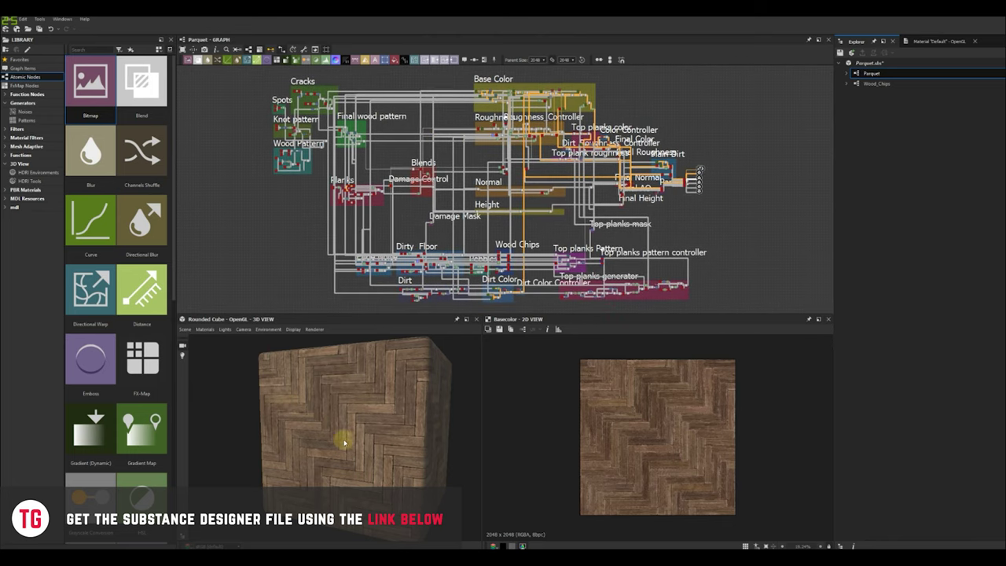
{"action": "scroll", "coordinate": [371, 437], "scroll_direction": "up", "scroll_amount": 10}
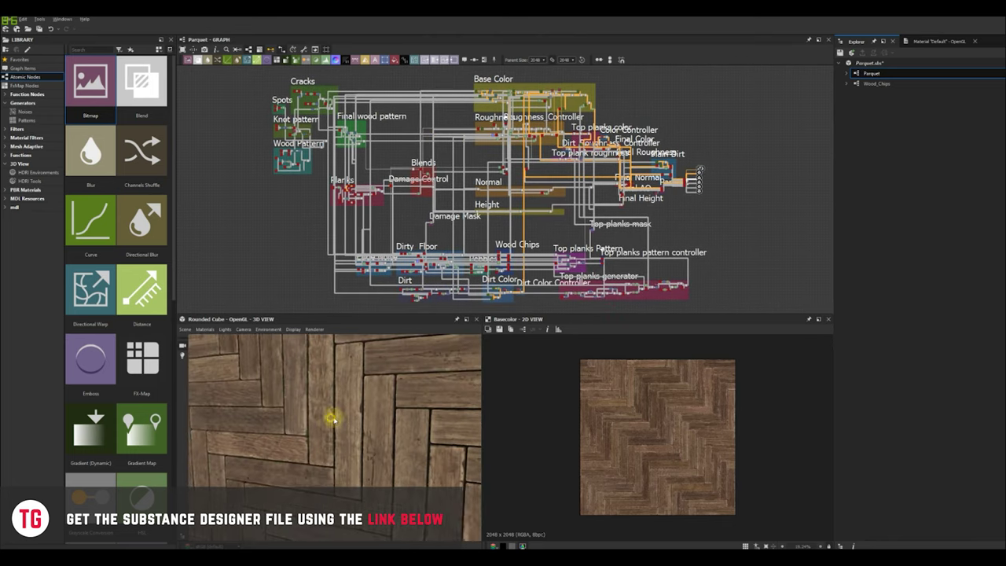
{"action": "left_click_drag", "start_coordinate": [386, 423], "coordinate": [330, 417]}
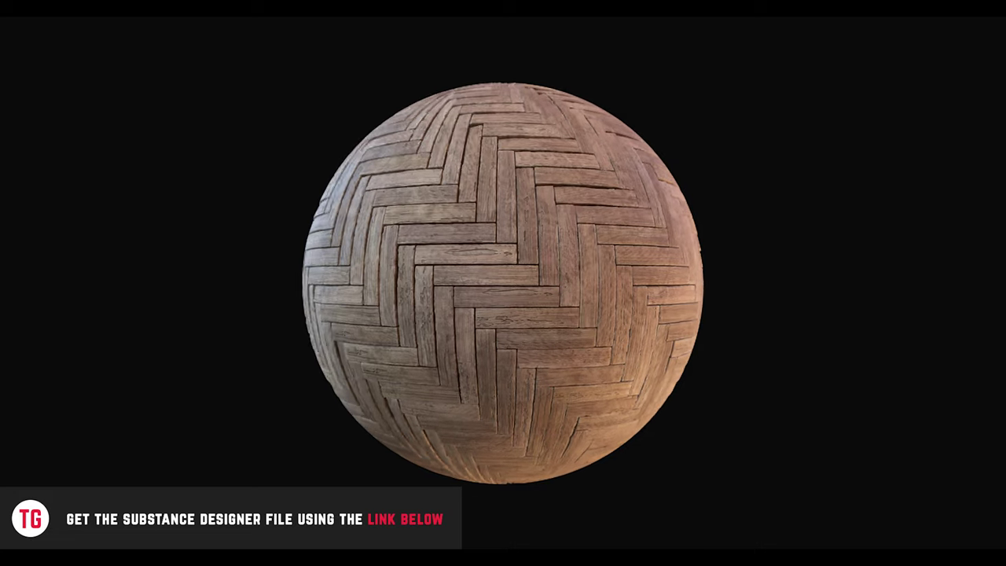